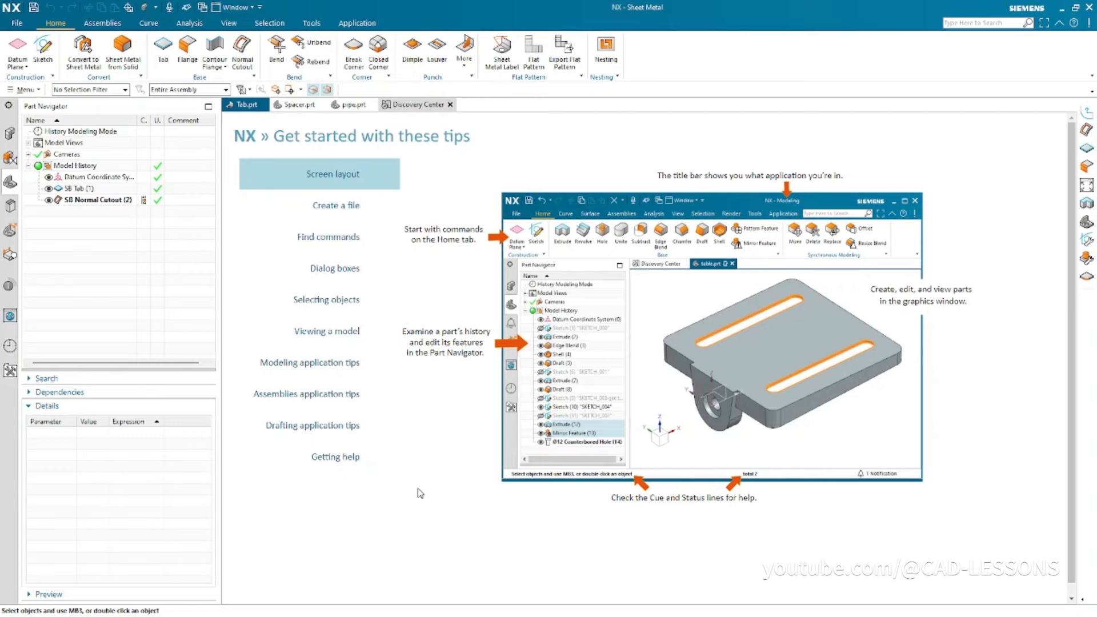
- Split the part windows into three tabbed groups and bring up pipe.prt alongside Tab.prt and Spacer.prt
right_click(284, 107)
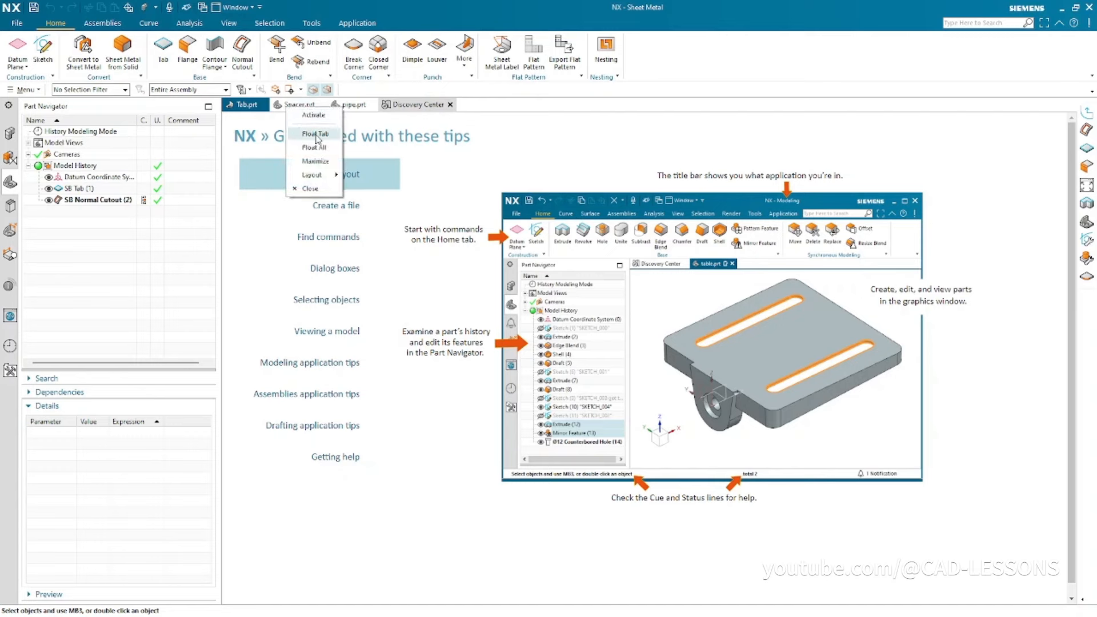
mouse_move(314, 174)
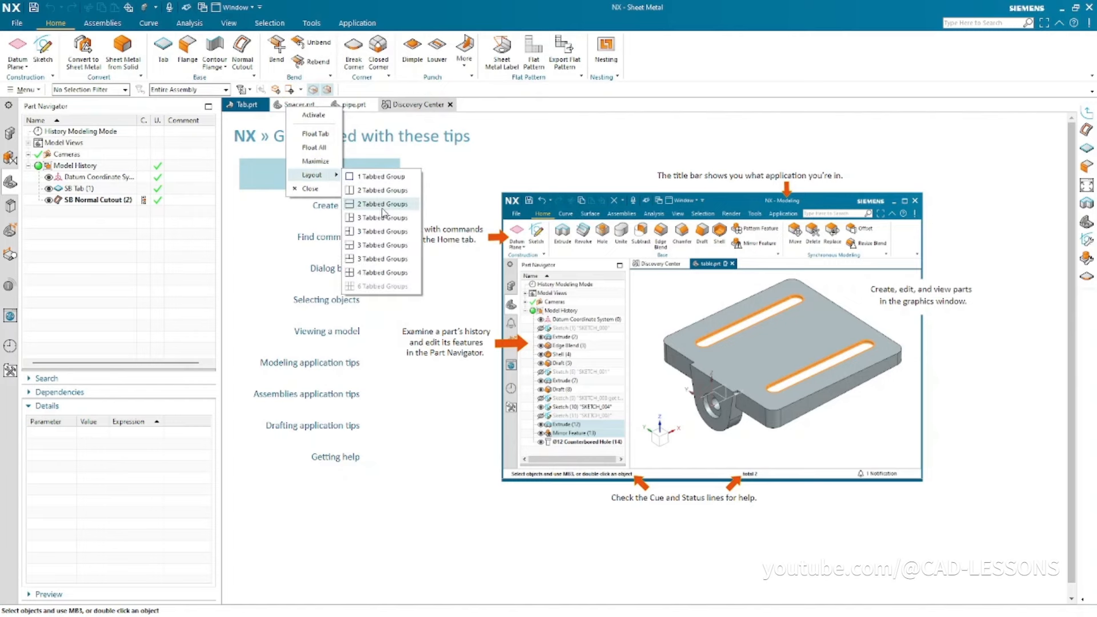
click(386, 231)
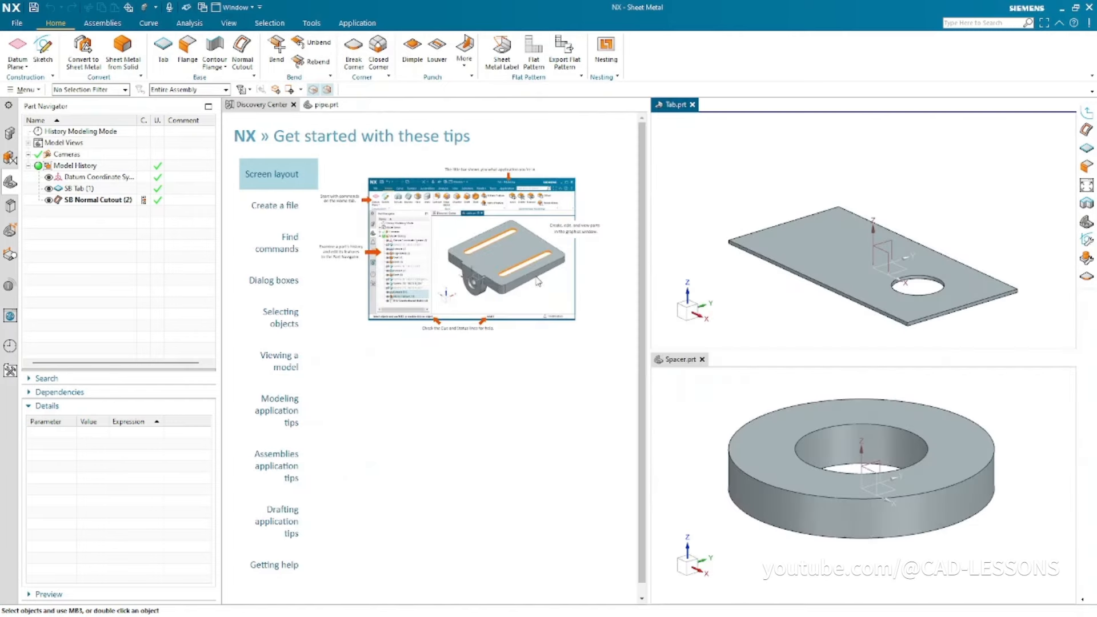
click(327, 104)
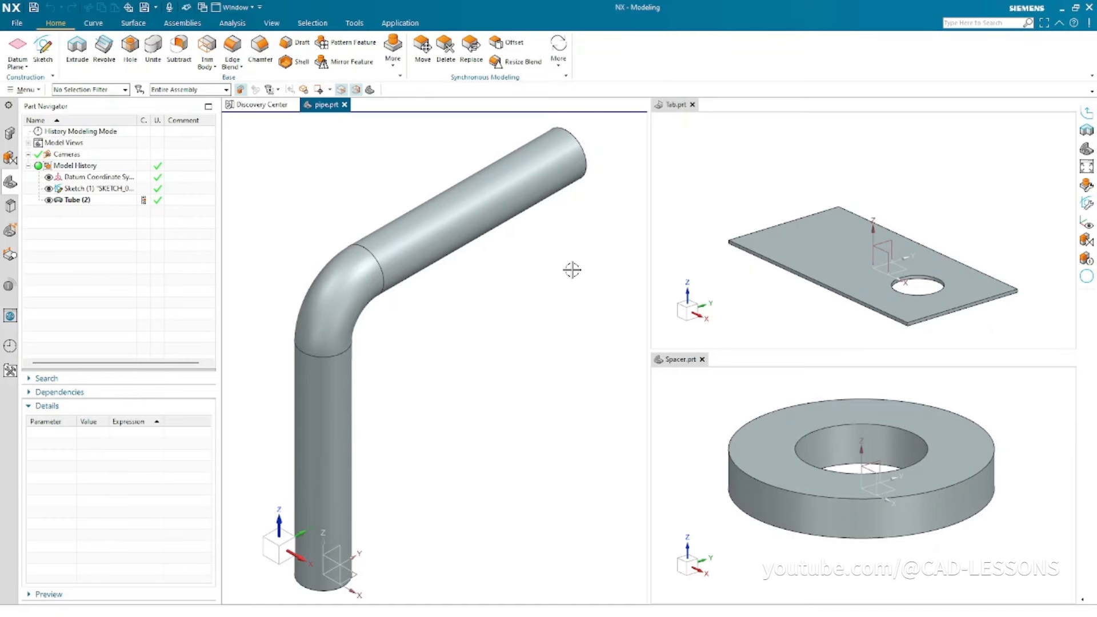
- Return the part windows to a single tabbed group with pipe.prt active
right_click(320, 105)
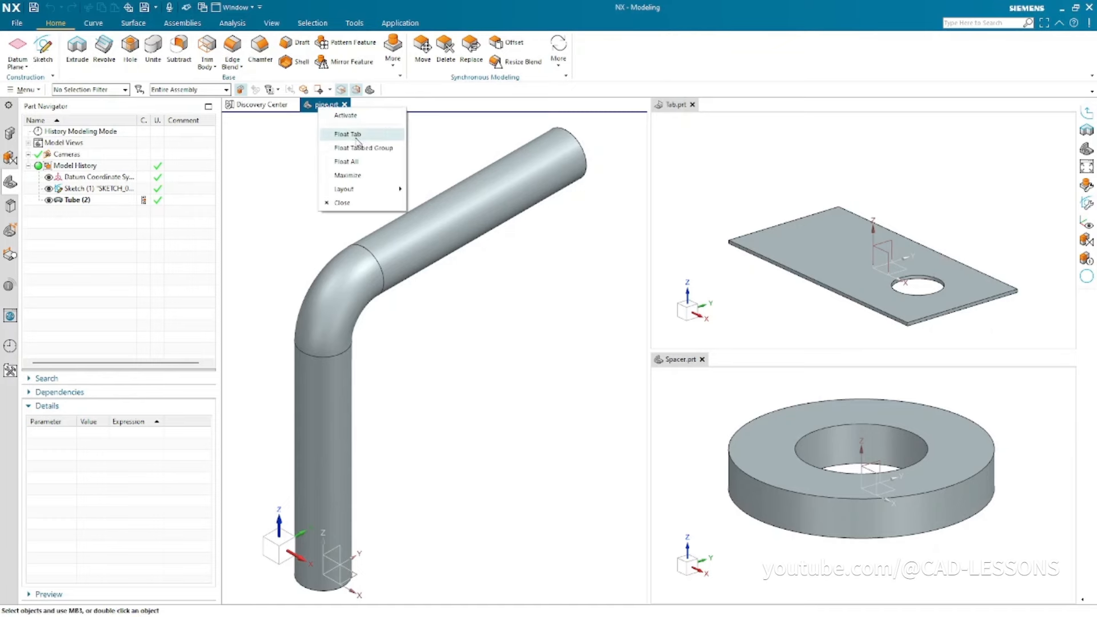
mouse_move(378, 189)
click(440, 187)
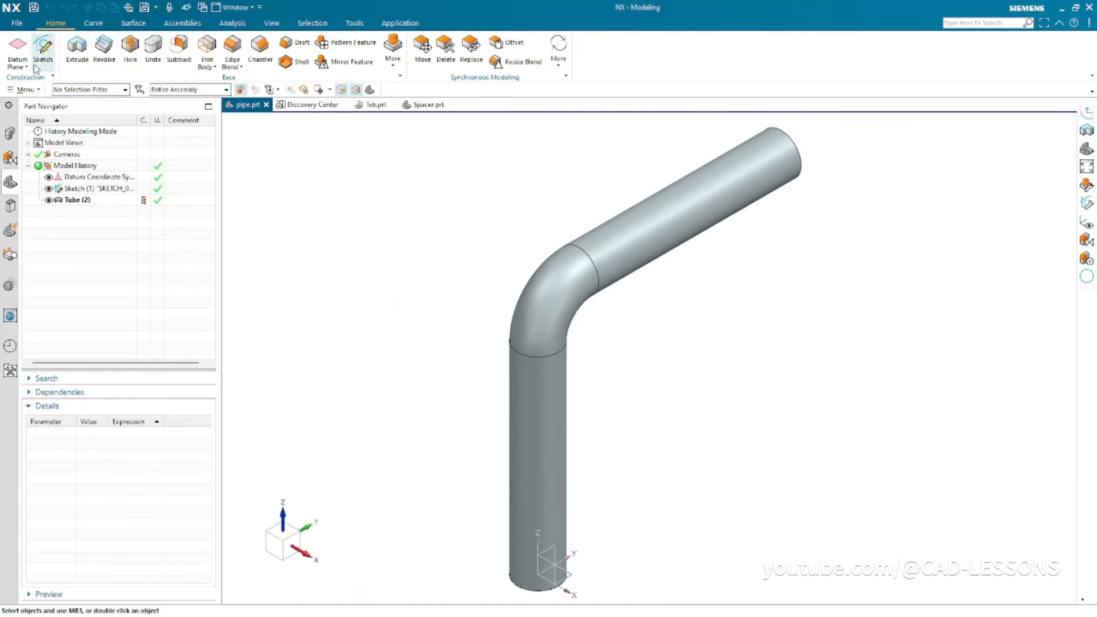
- Create a new assembly file assembly2.prt in millimeters from the Assembly template and dismiss the Assemble command without adding parts
click(17, 23)
click(211, 132)
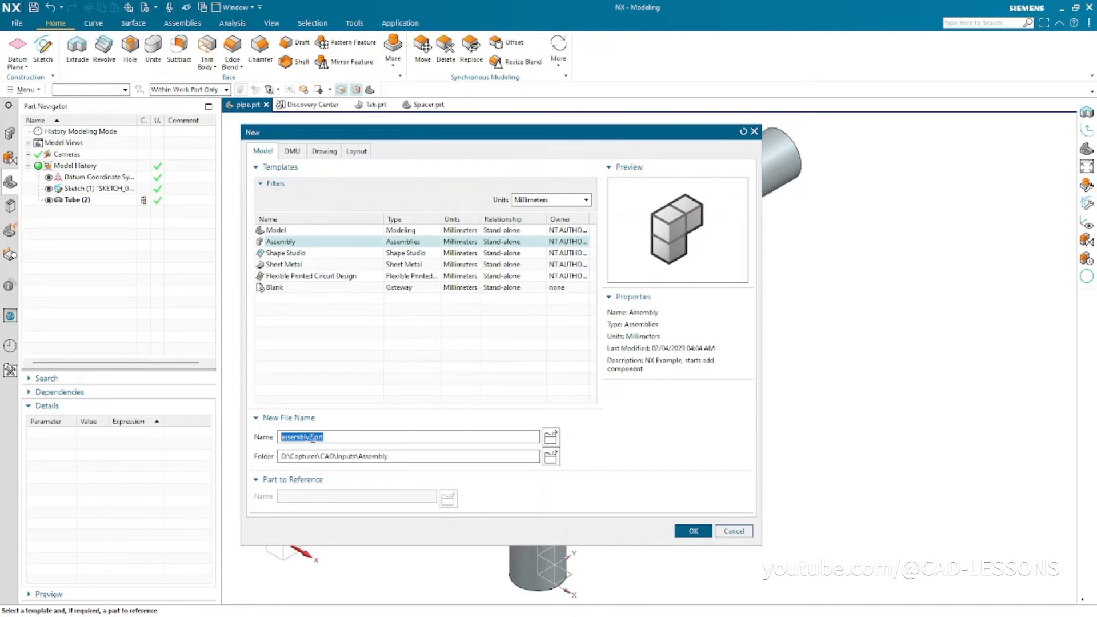
click(693, 531)
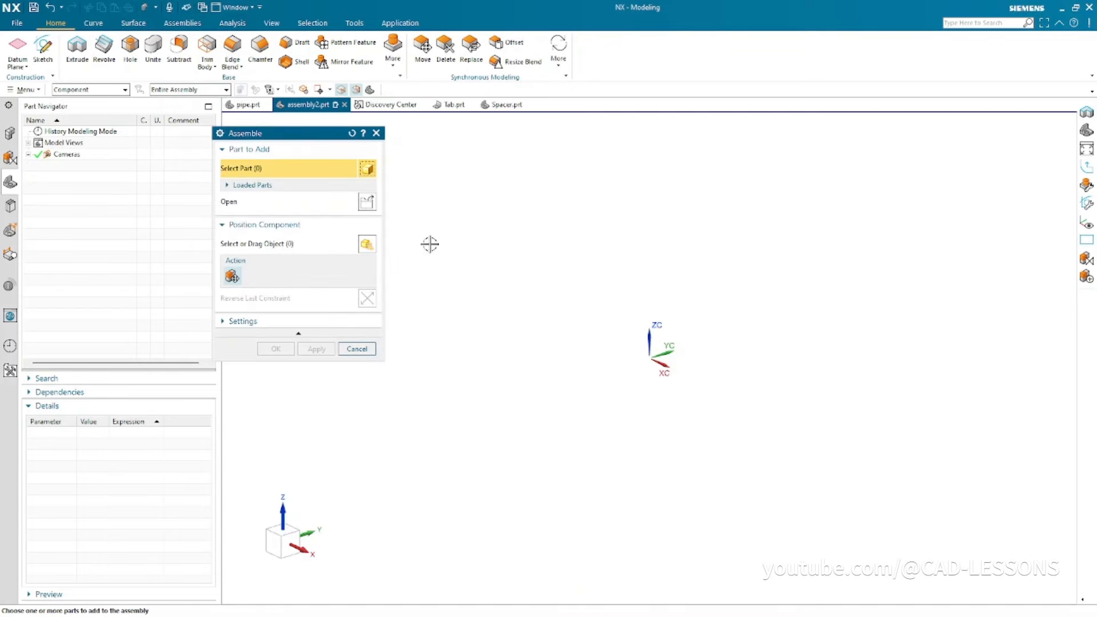
drag(288, 135, 336, 141)
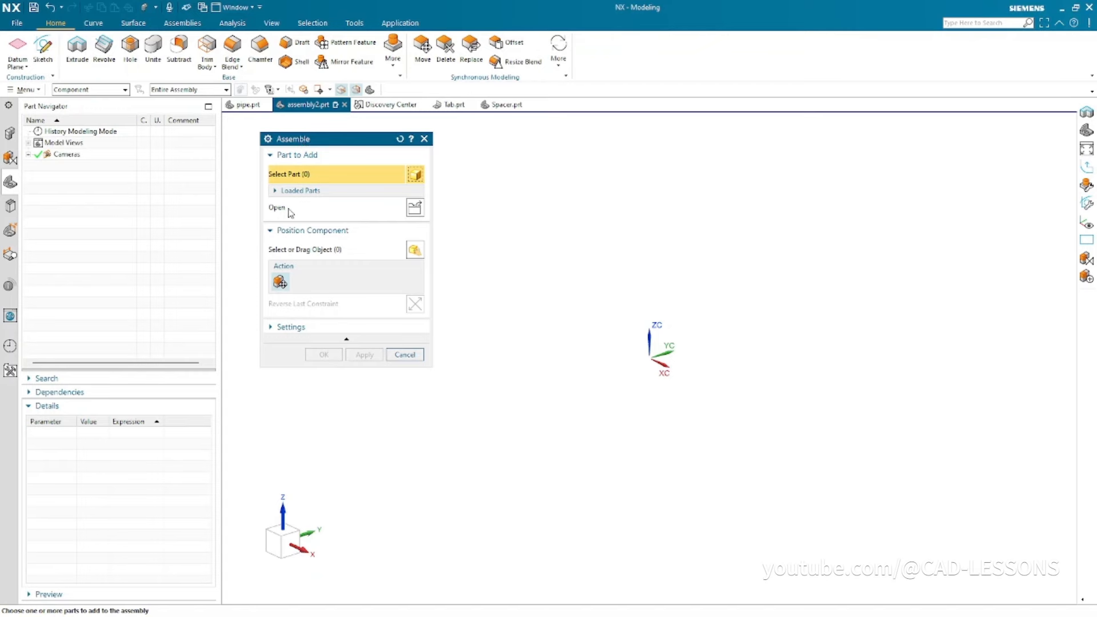
click(406, 355)
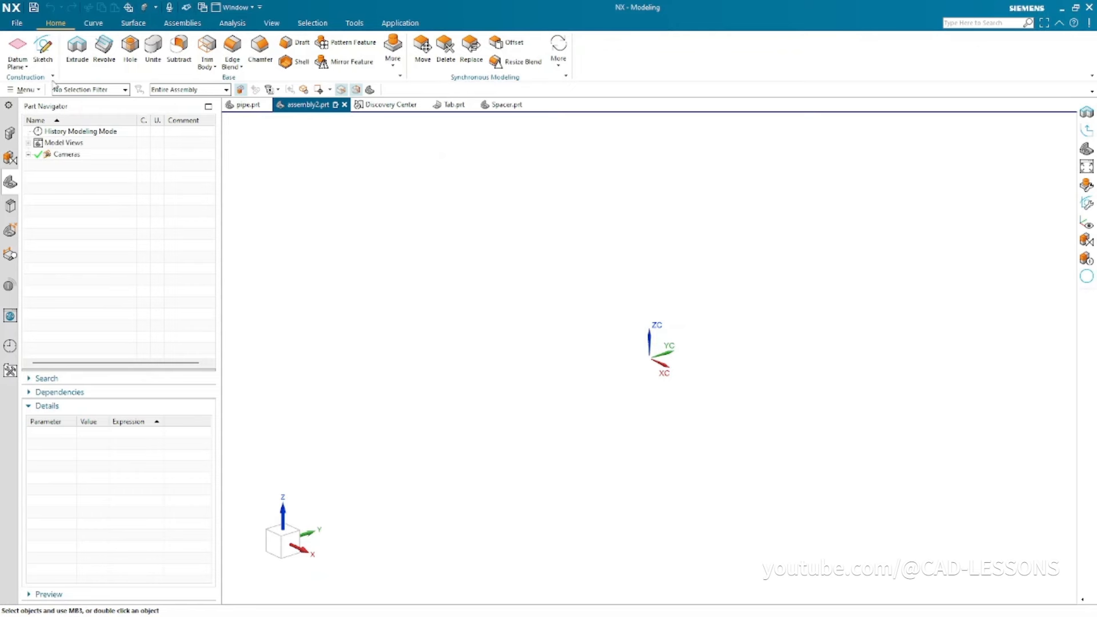
- Begin a datum coordinate system using the Absolute CSYS type
click(20, 66)
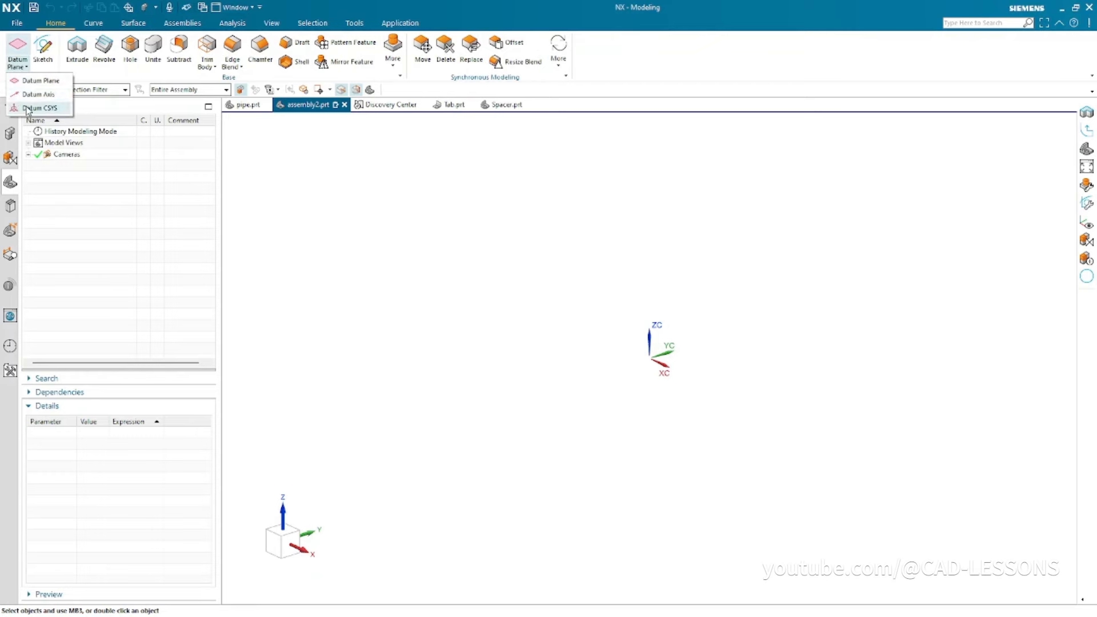
click(27, 109)
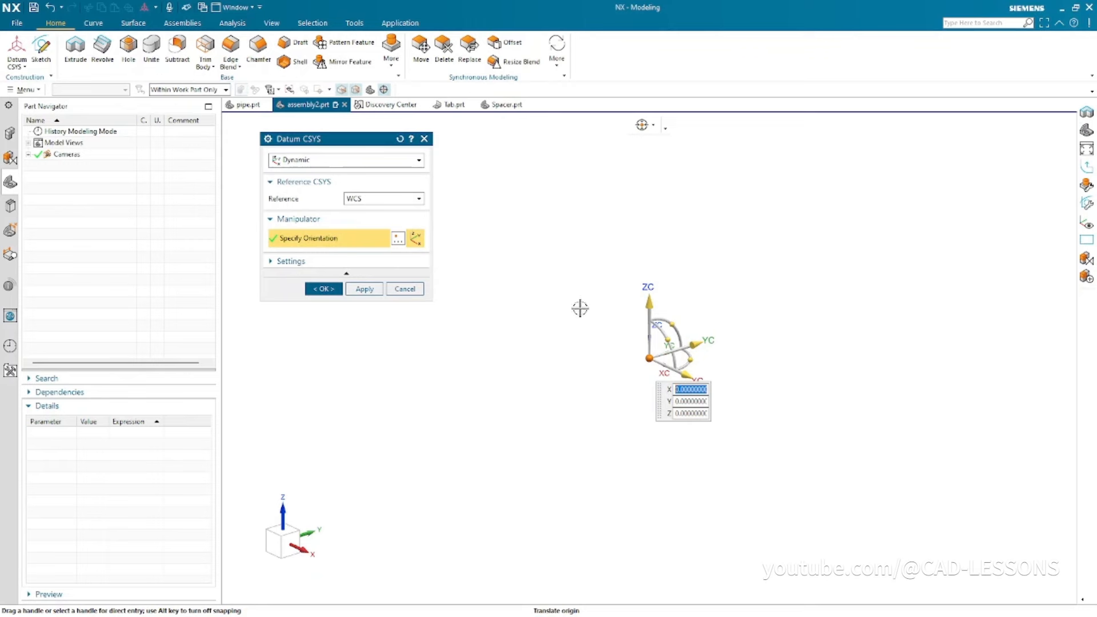
click(419, 161)
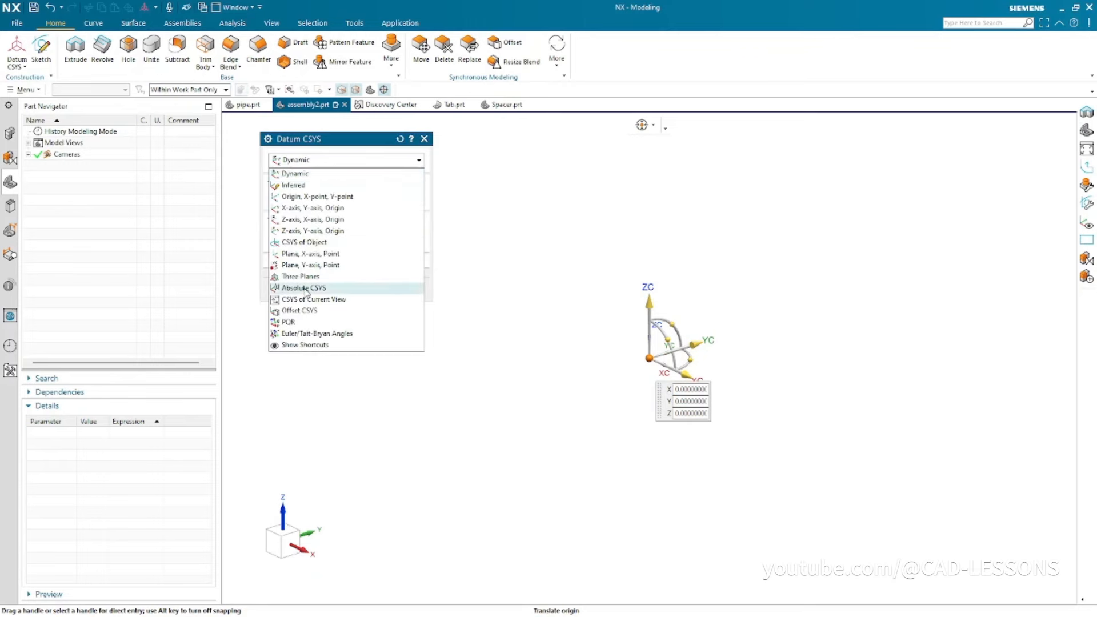
click(306, 288)
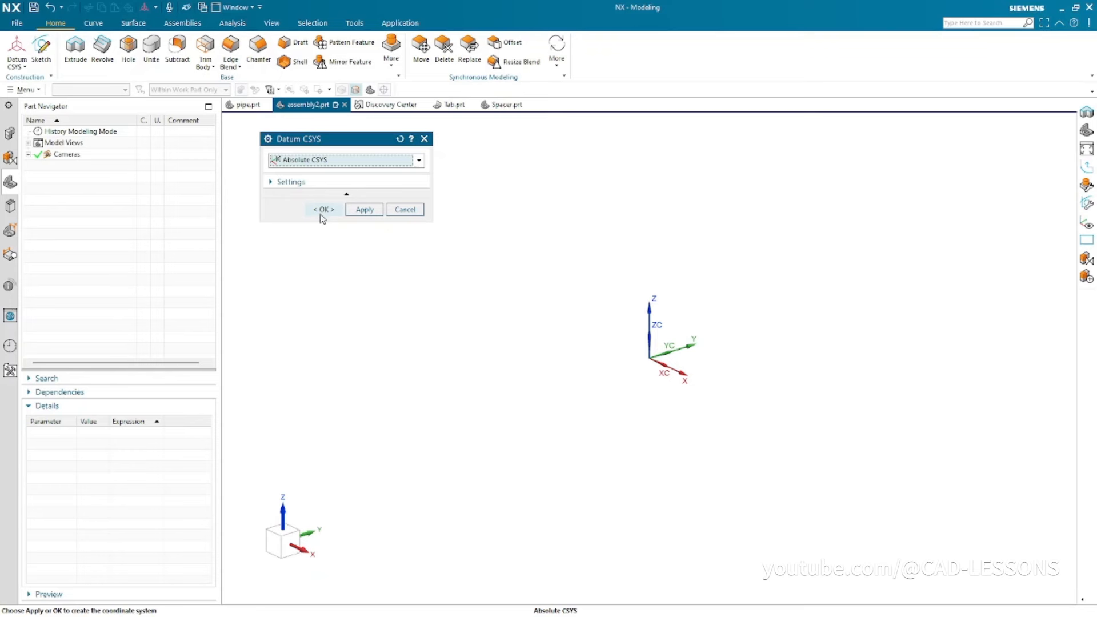
- Try the Dynamic type and move the coordinate system's origin to about X 130, Y 100, Z 180
click(332, 166)
click(318, 173)
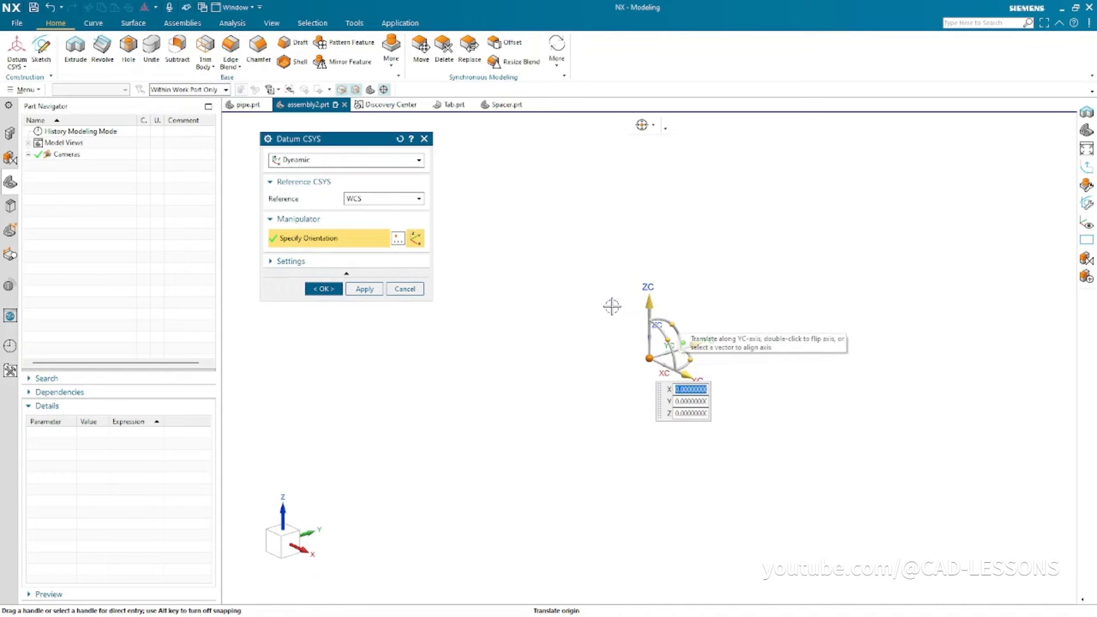
drag(697, 343, 737, 333)
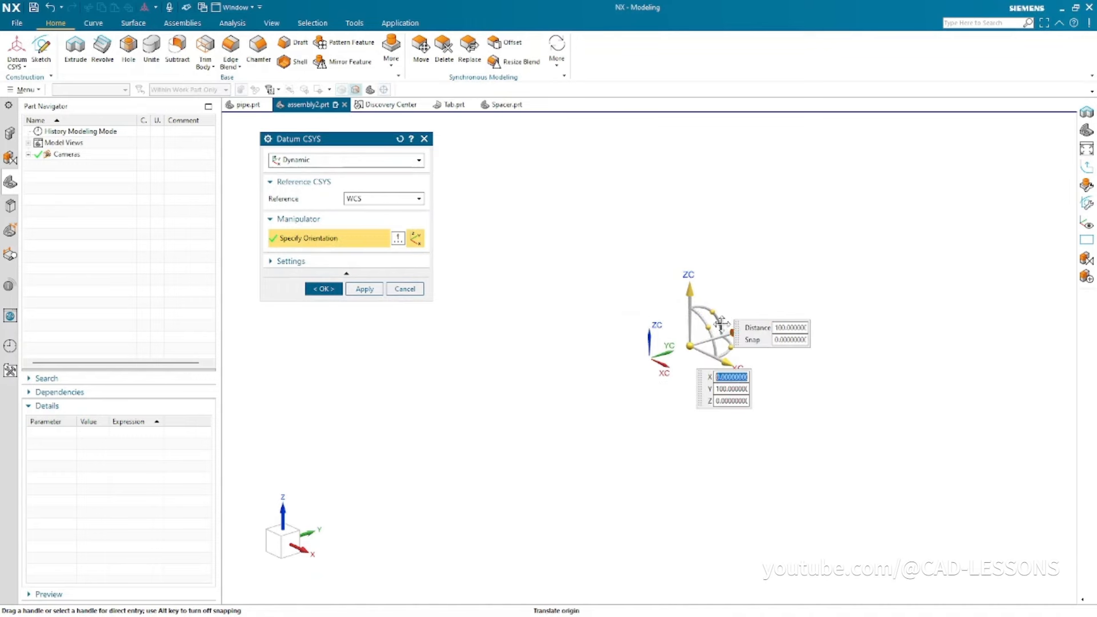
drag(690, 294, 688, 207)
drag(727, 274, 771, 294)
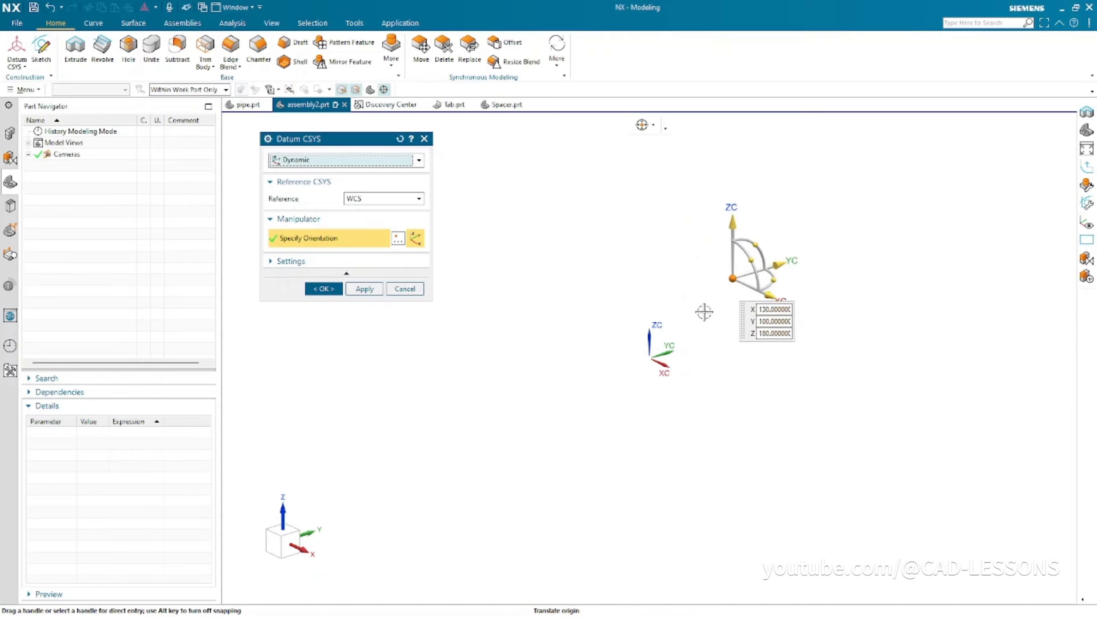
- Set the datum coordinate system back to Absolute CSYS and create it
click(350, 166)
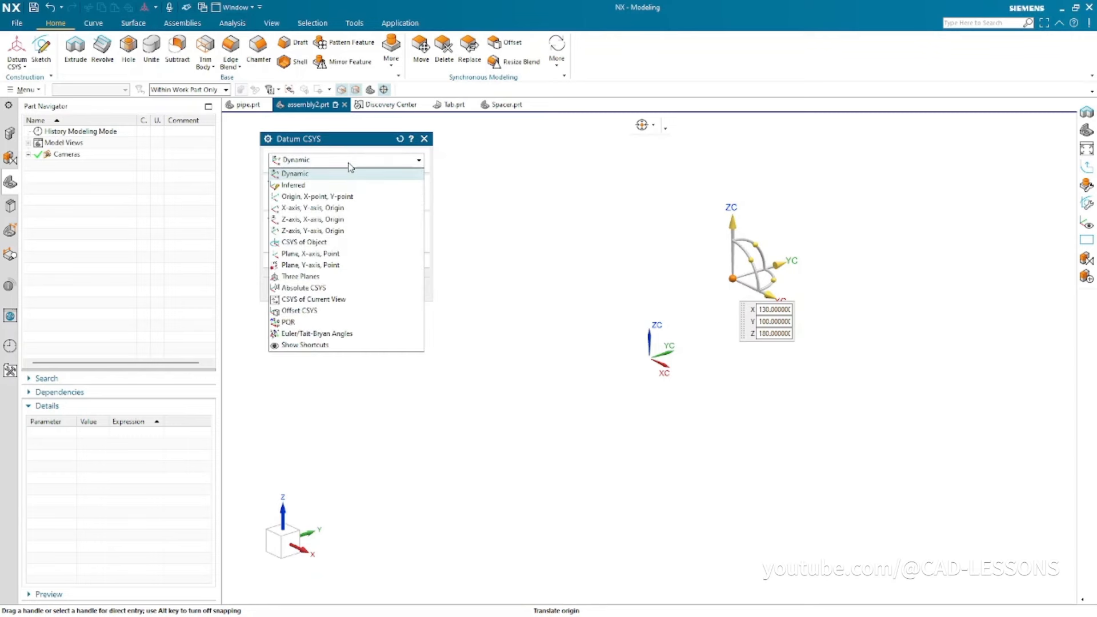
click(294, 288)
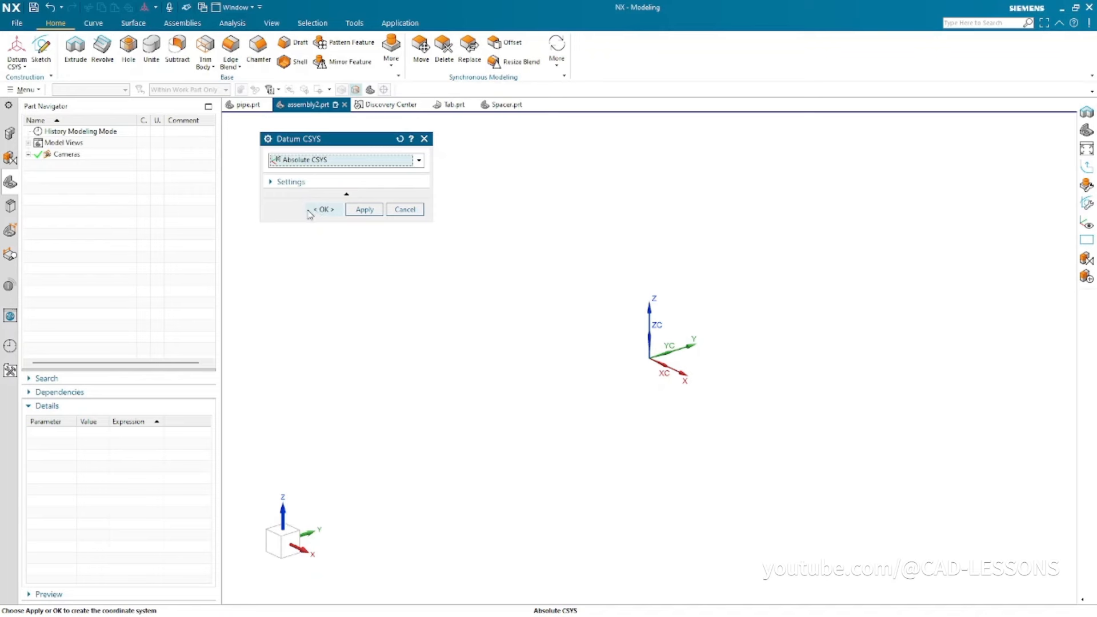
click(324, 210)
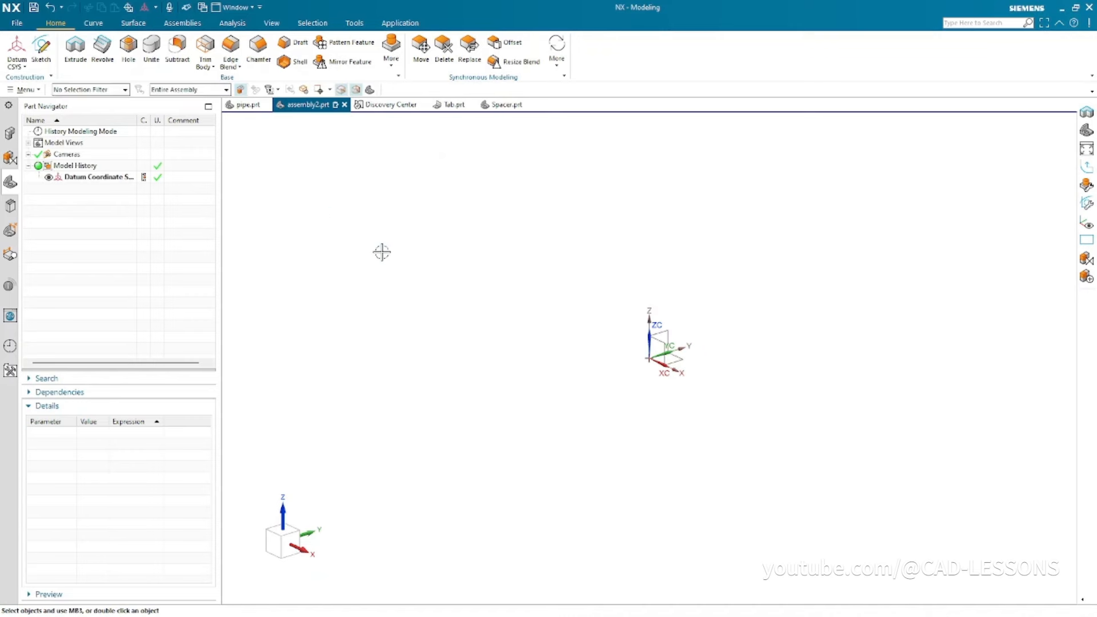
- Turn off the WCS display and leave only the datum coordinate system shown at the origin
click(49, 178)
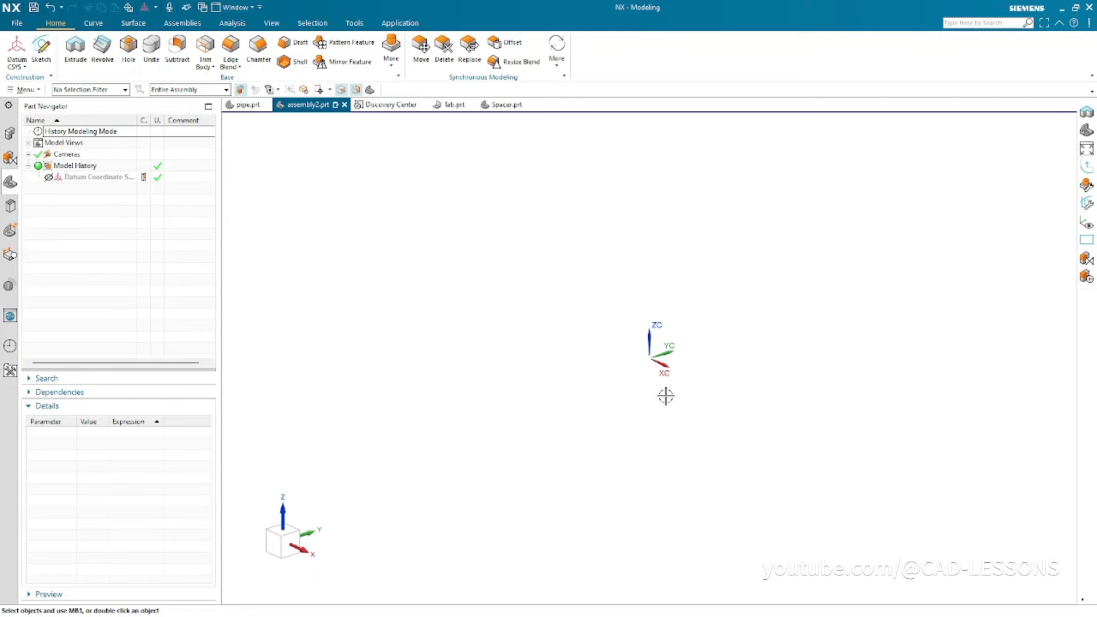
key(w)
key(w)
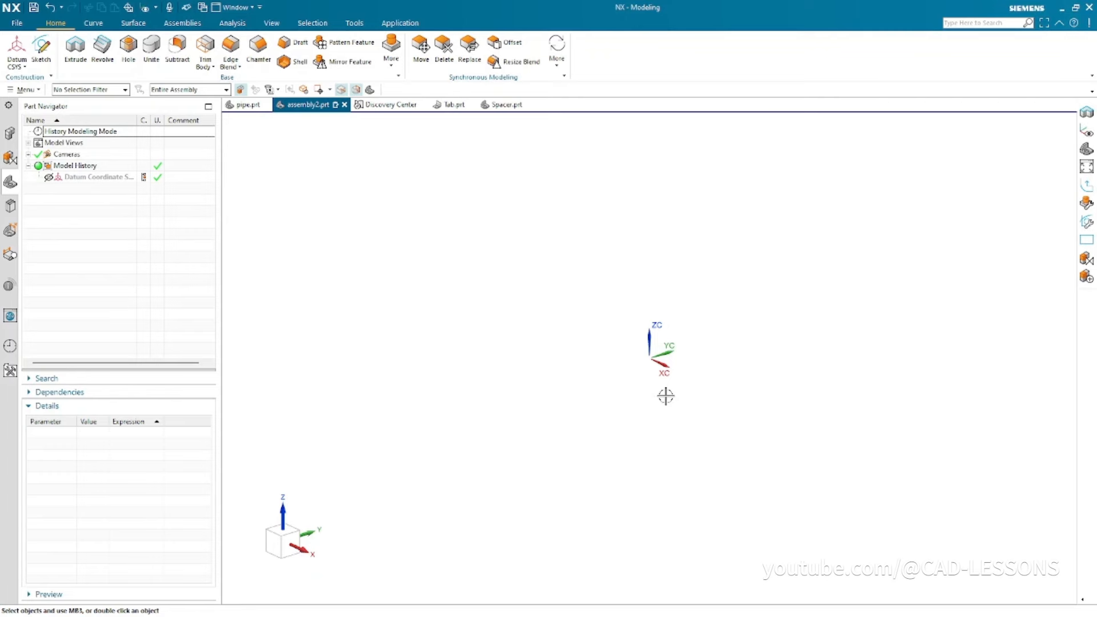
key(w)
click(49, 177)
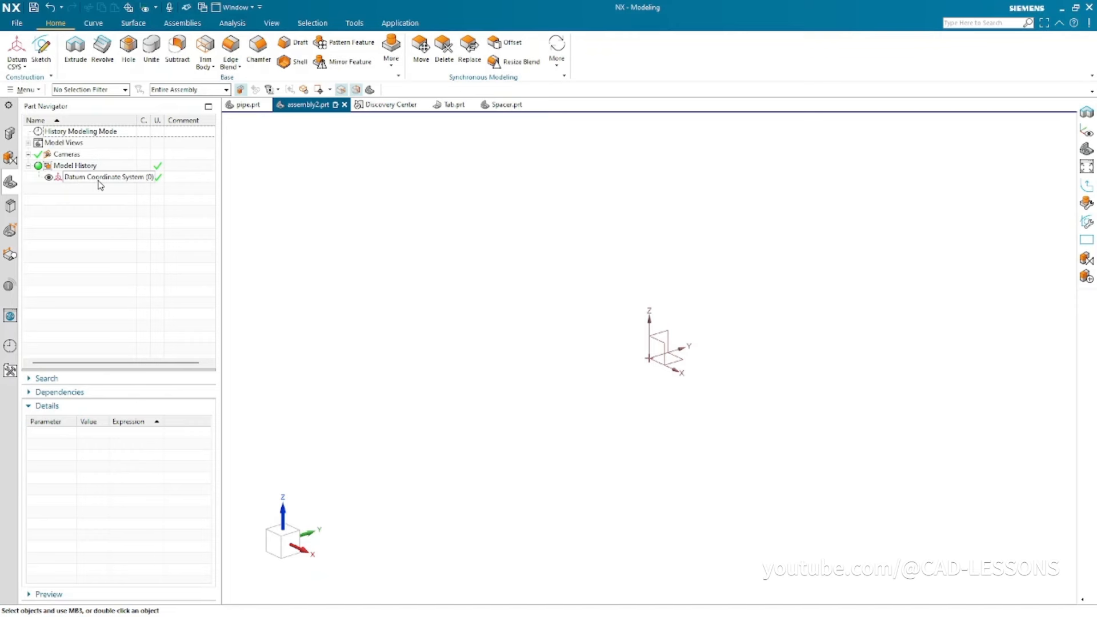
- Display the Assembly Navigator and widen it along with its Modified and Position columns
click(10, 135)
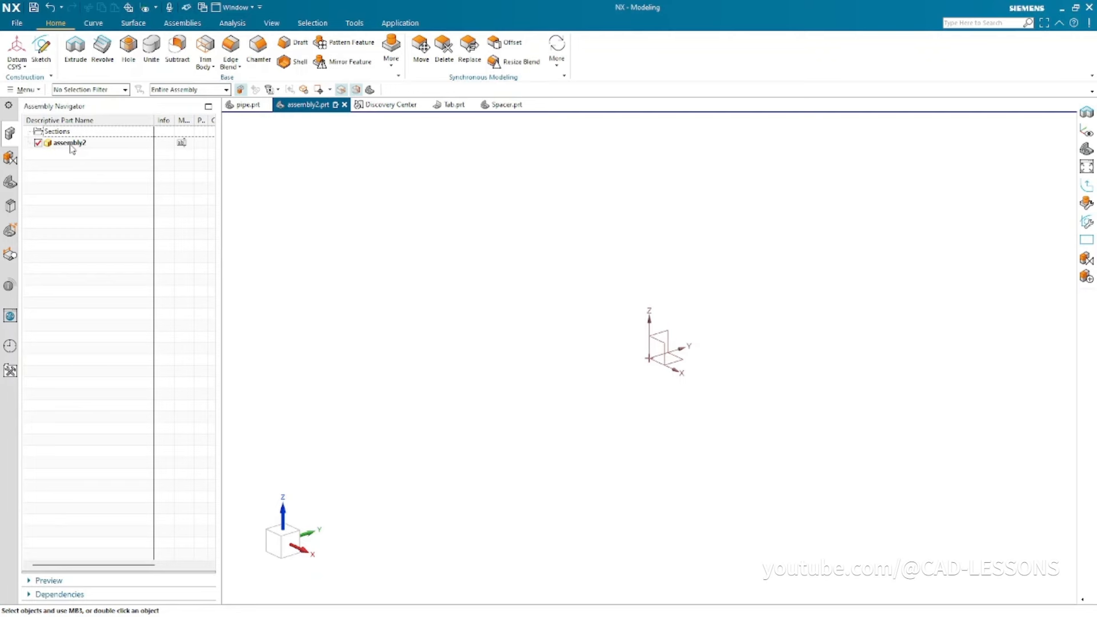
drag(220, 214, 410, 244)
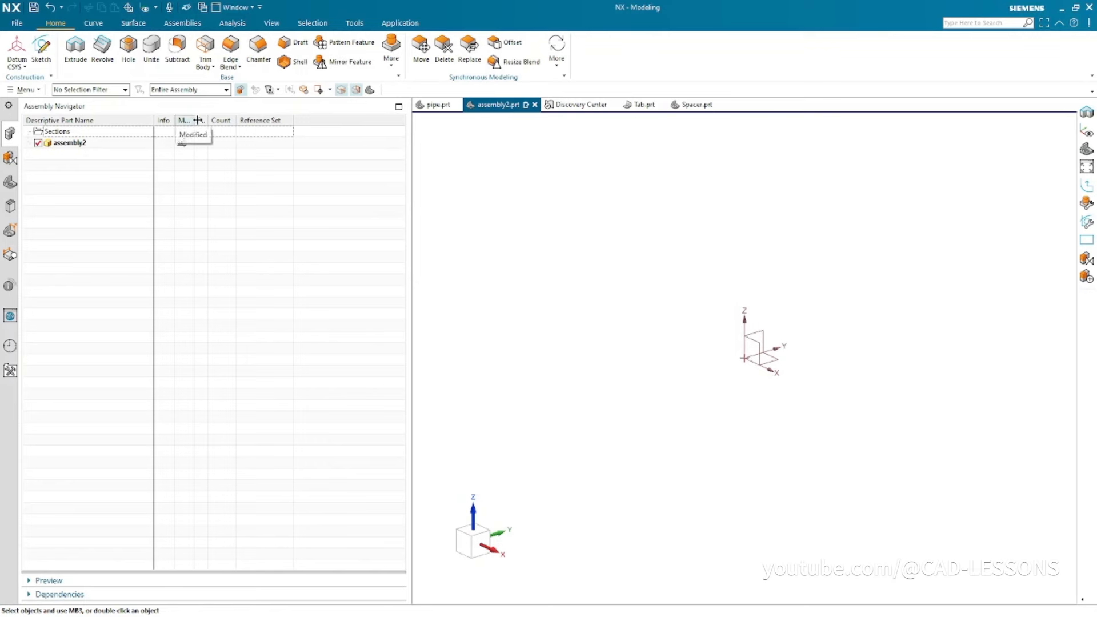
drag(194, 121, 255, 122)
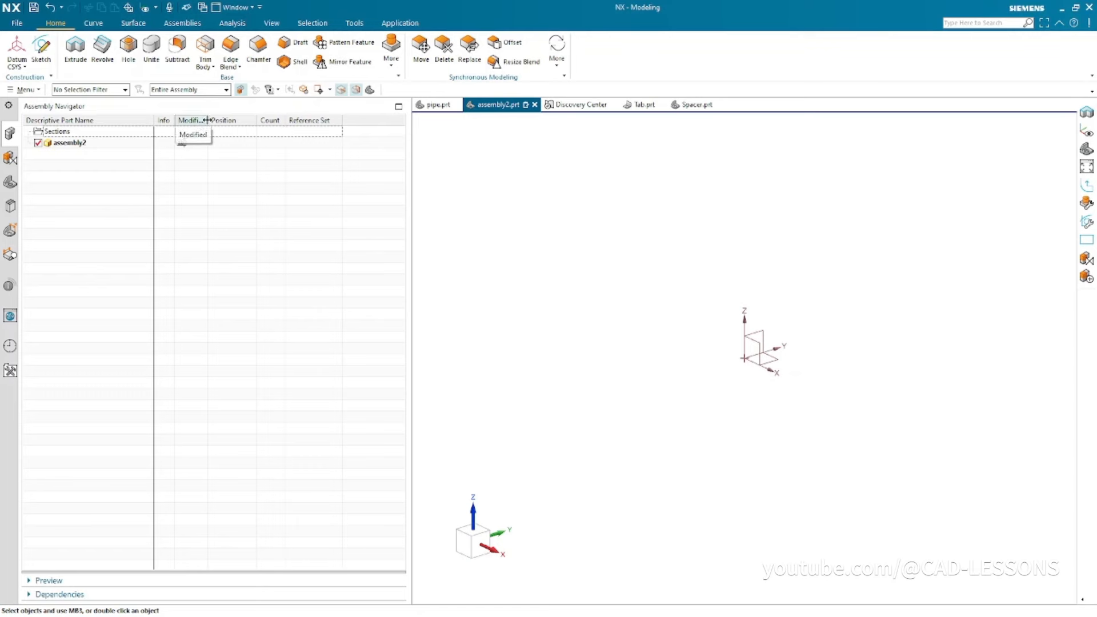
drag(207, 120, 224, 121)
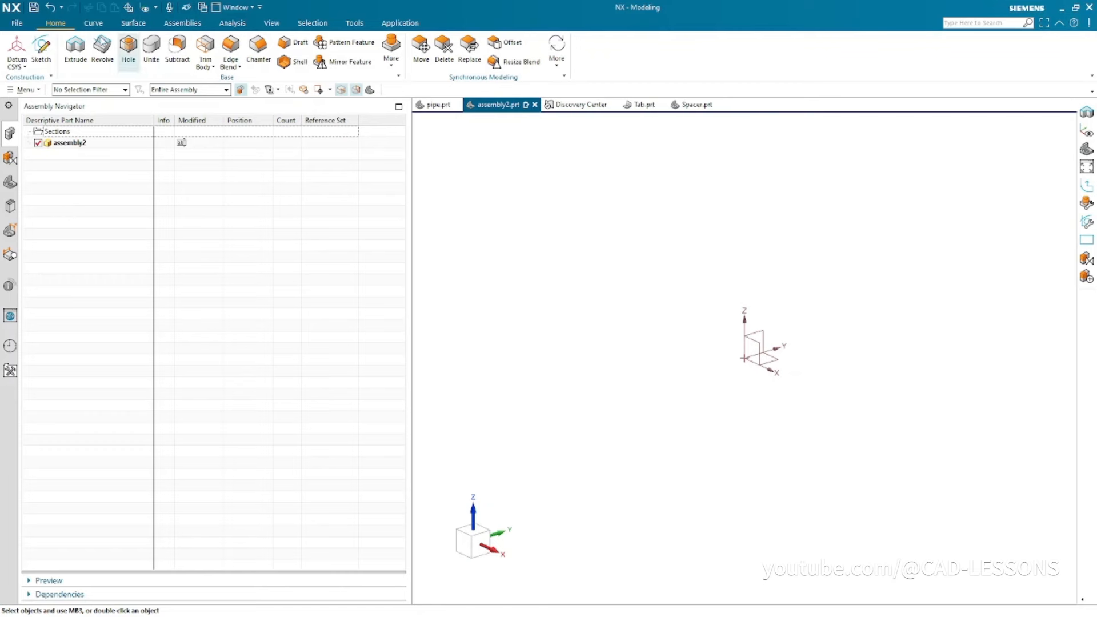
- View the Tab.prt part and return to assembly2.prt
click(182, 23)
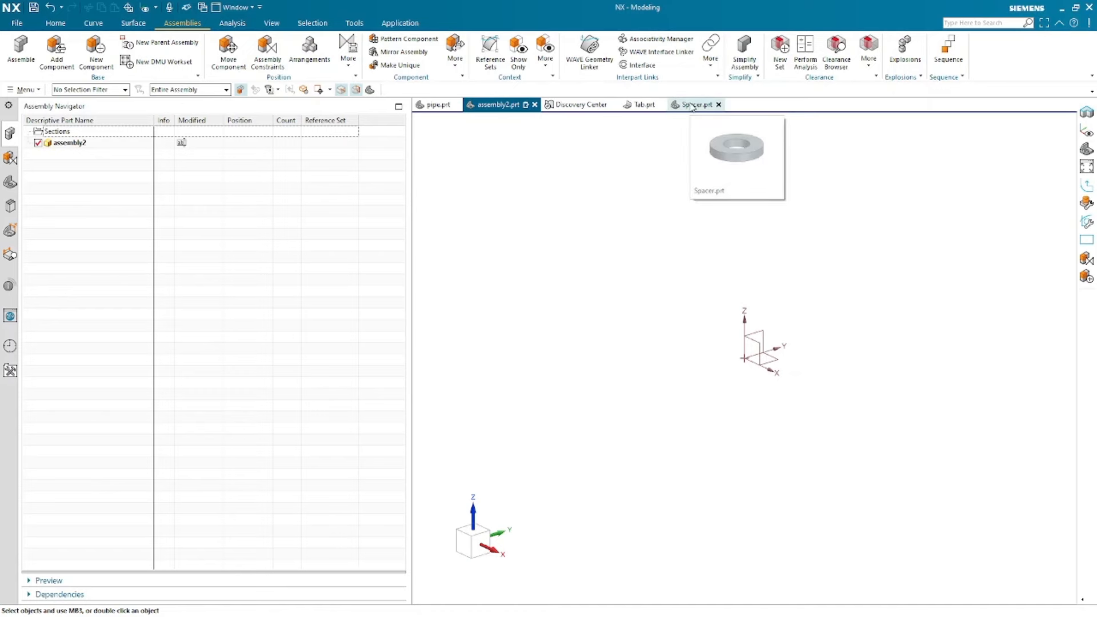
click(644, 105)
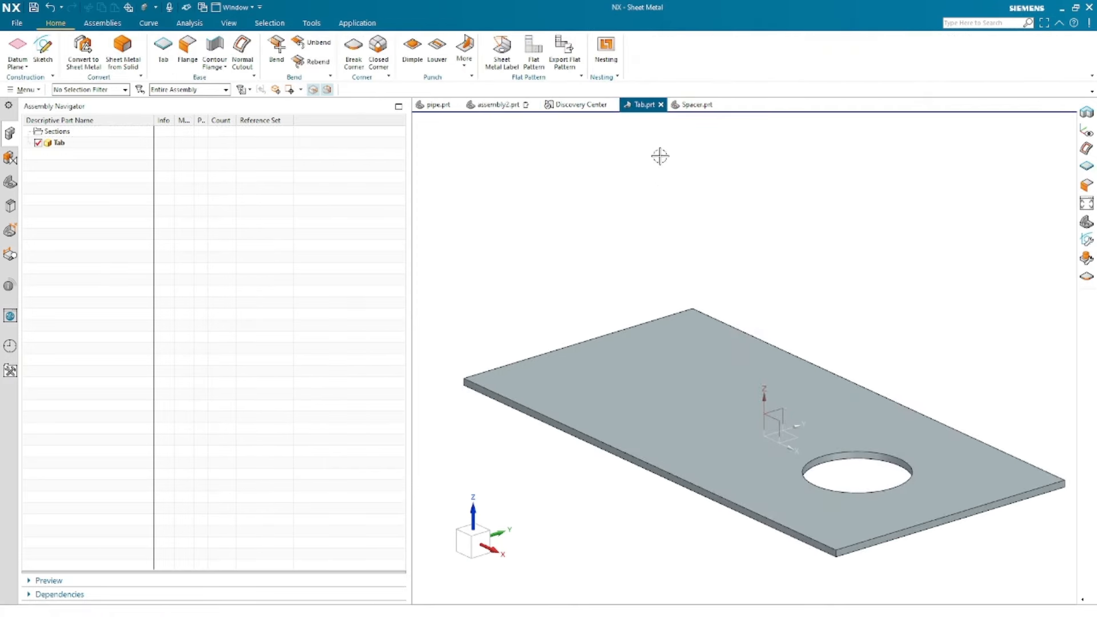
click(485, 108)
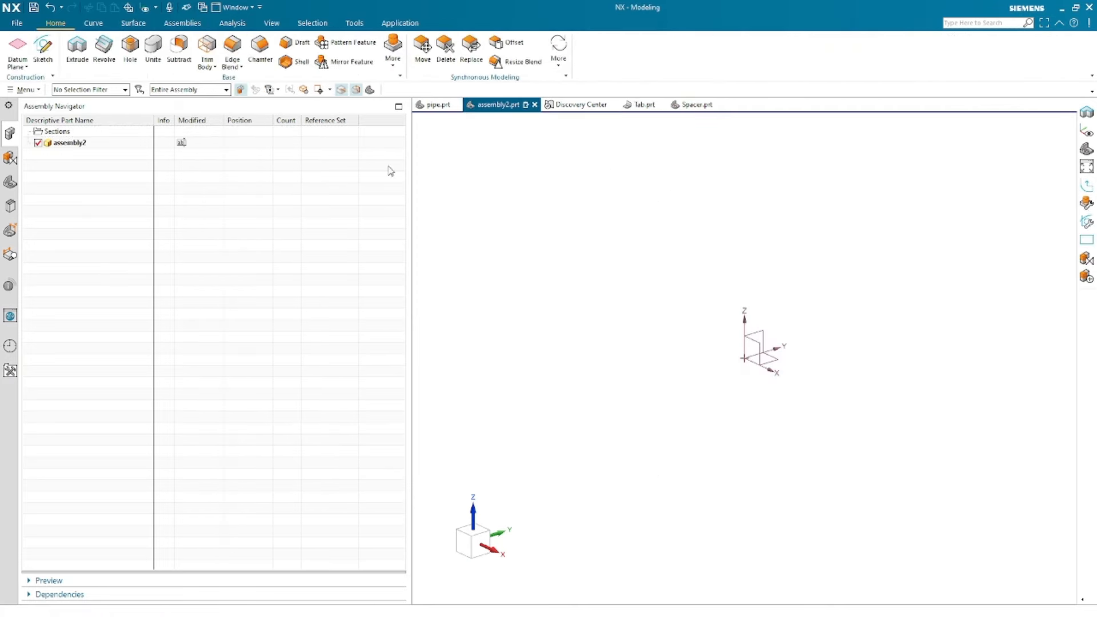
- Start adding a component to the assembly and choose Tab.prt from the loaded parts
click(182, 22)
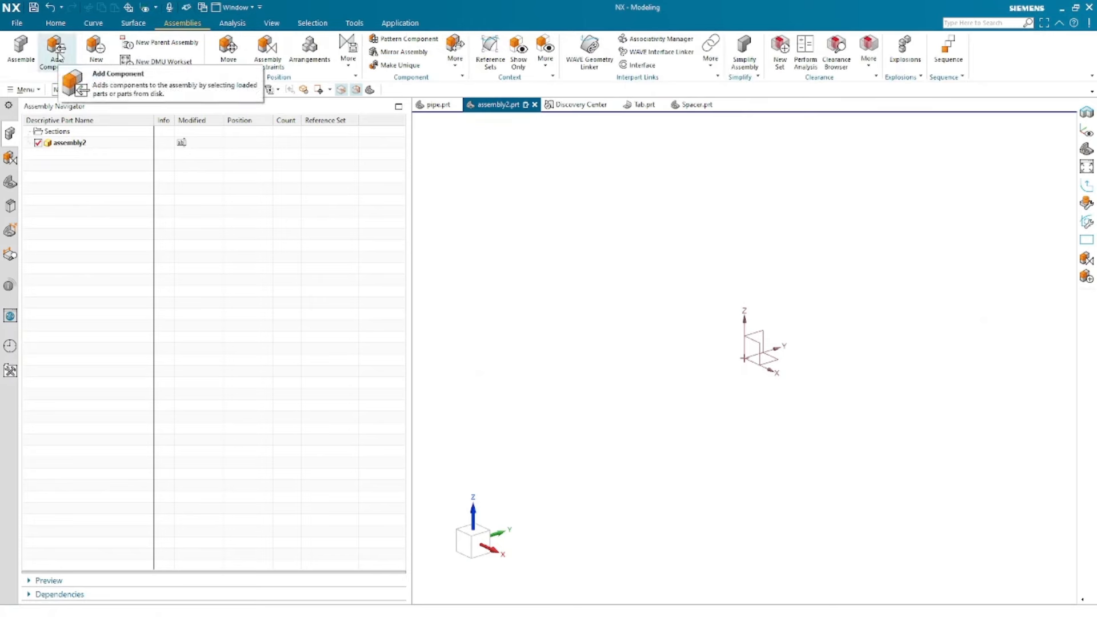
click(57, 49)
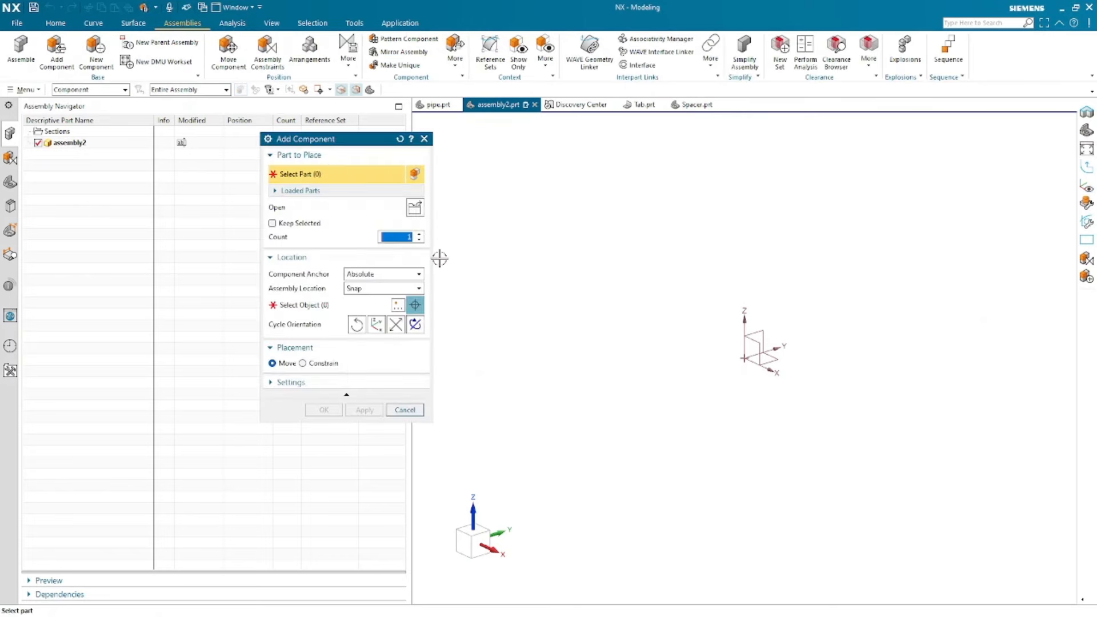
click(314, 193)
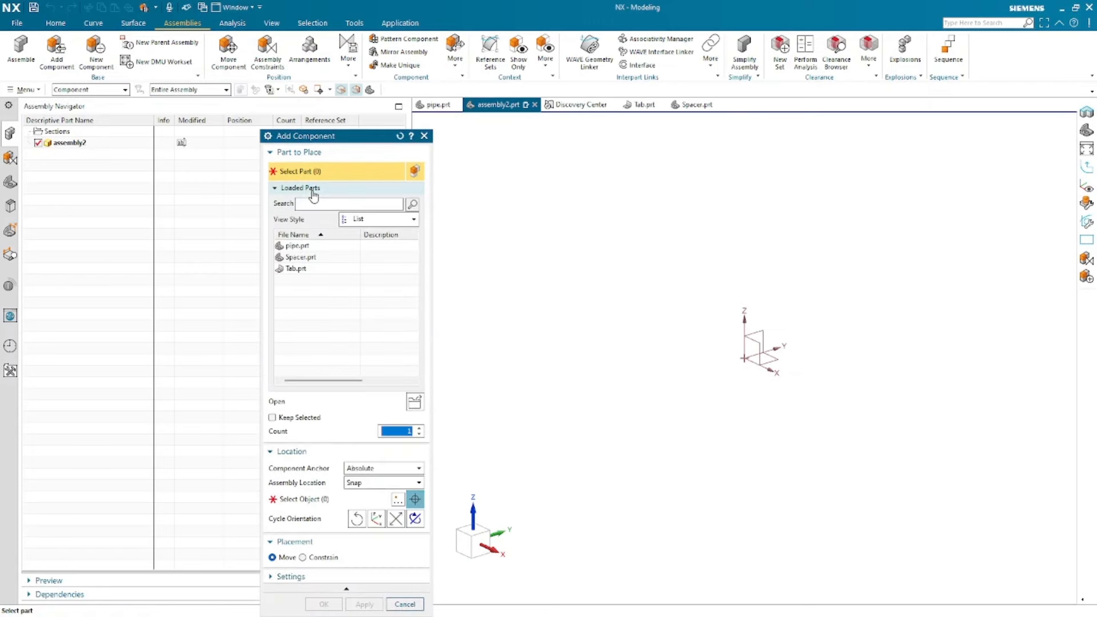
mouse_move(310, 247)
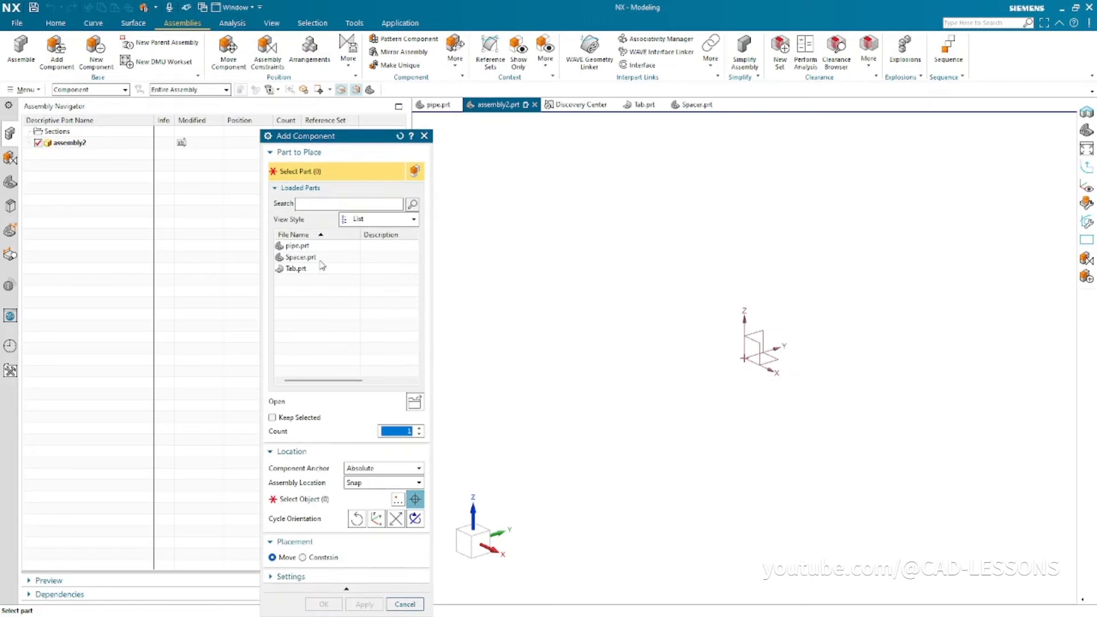
click(296, 269)
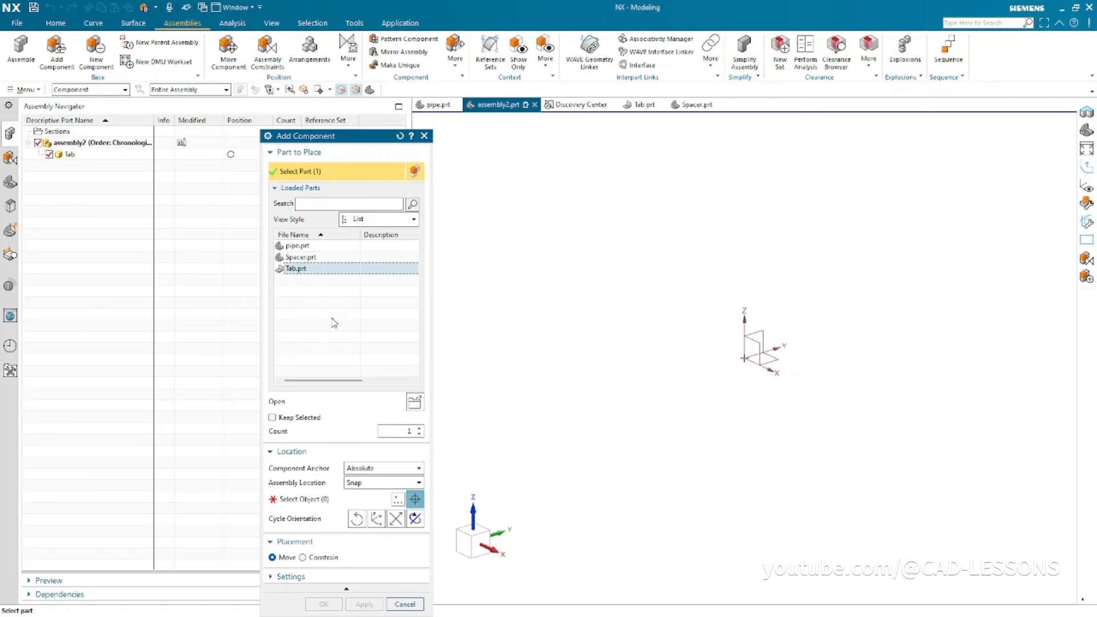
drag(342, 139, 302, 69)
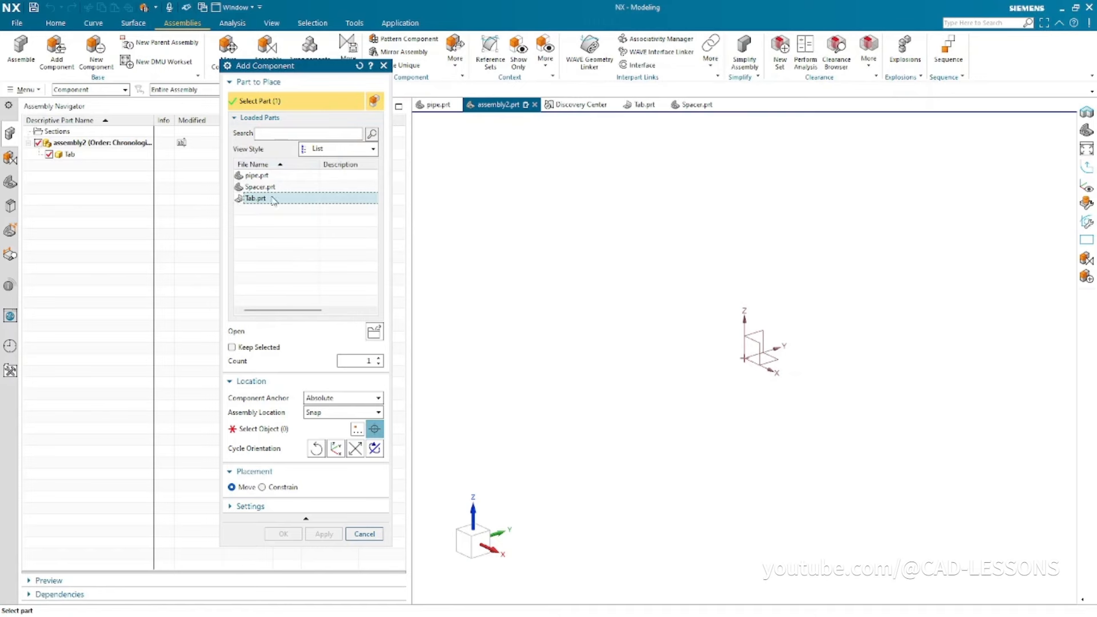
- Keep the component anchor at Absolute and set the assembly location to Absolute - Work Part
click(351, 399)
click(345, 408)
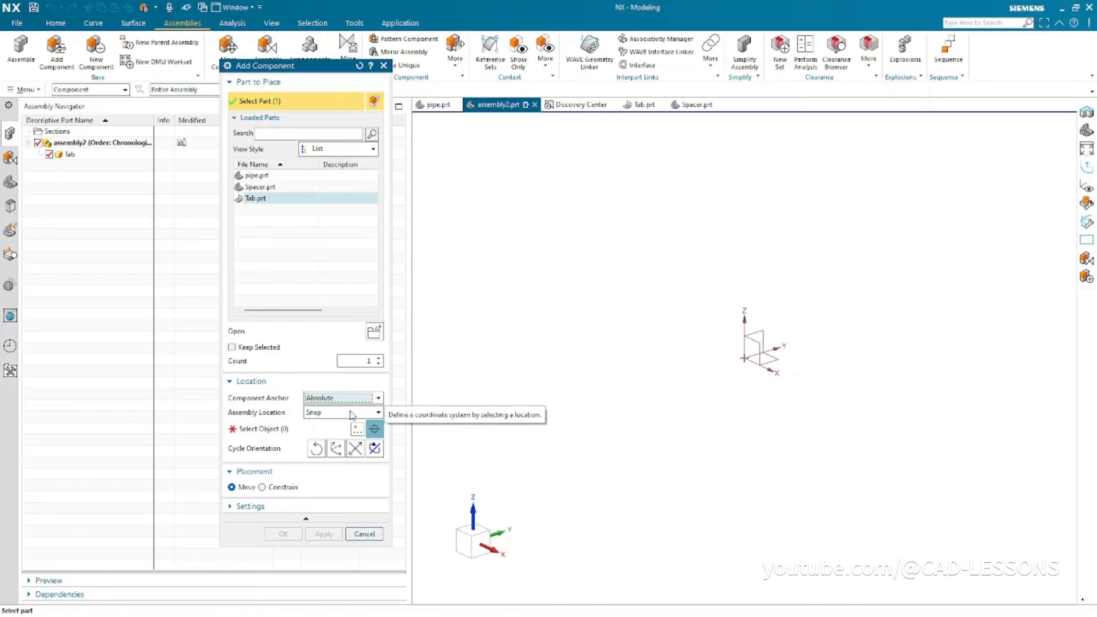
click(353, 413)
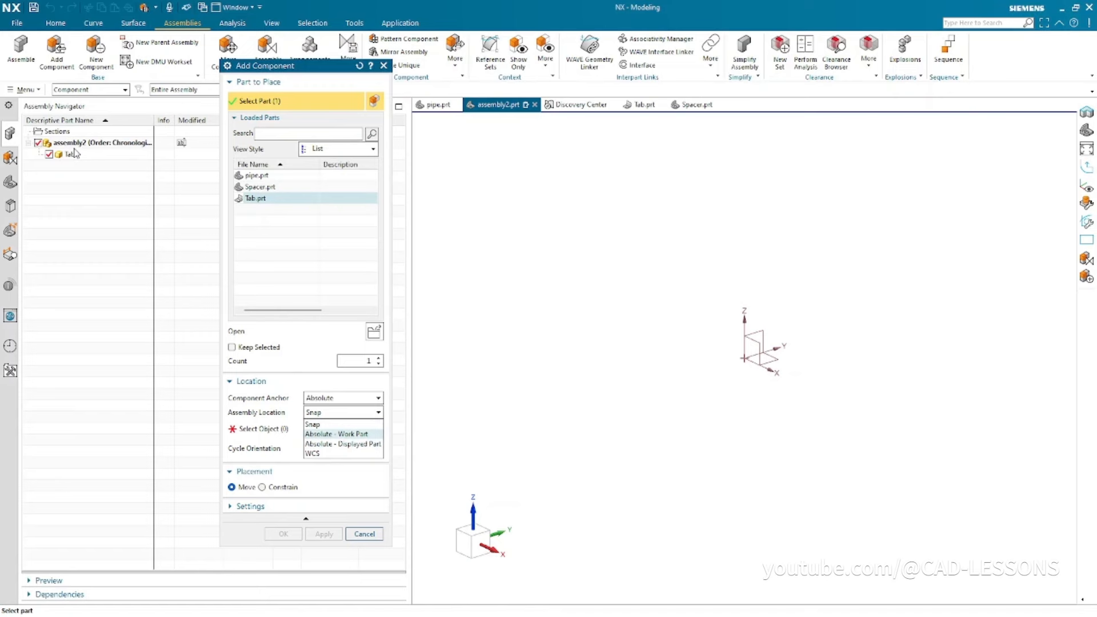
click(356, 436)
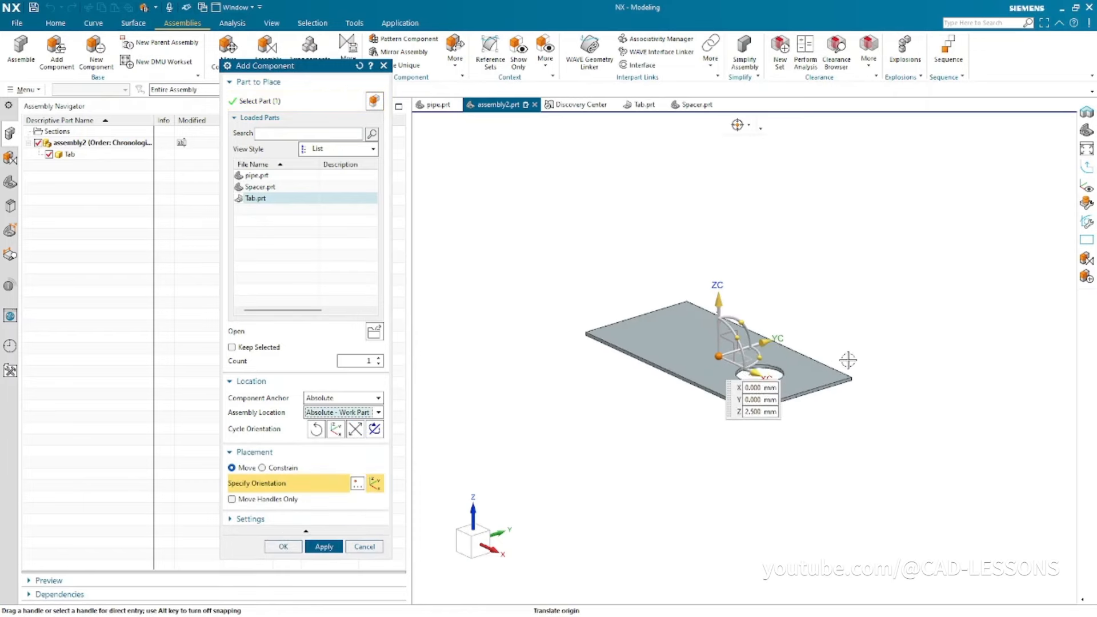
scroll(848, 360, up, 1)
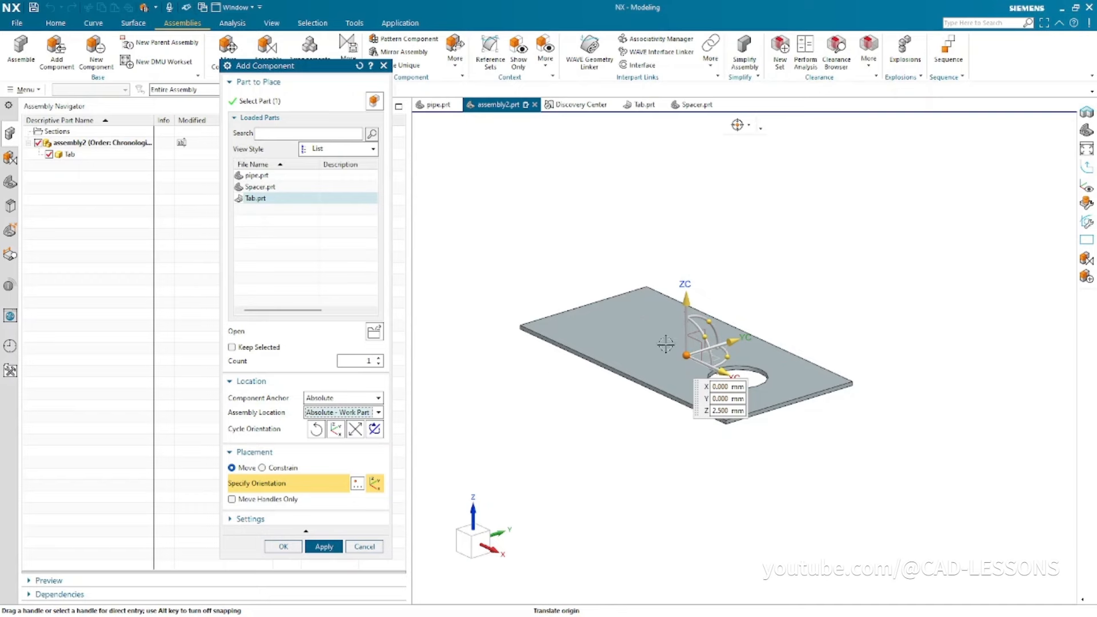
- Add the Tab component with the Move placement option and without a Fix constraint
click(281, 470)
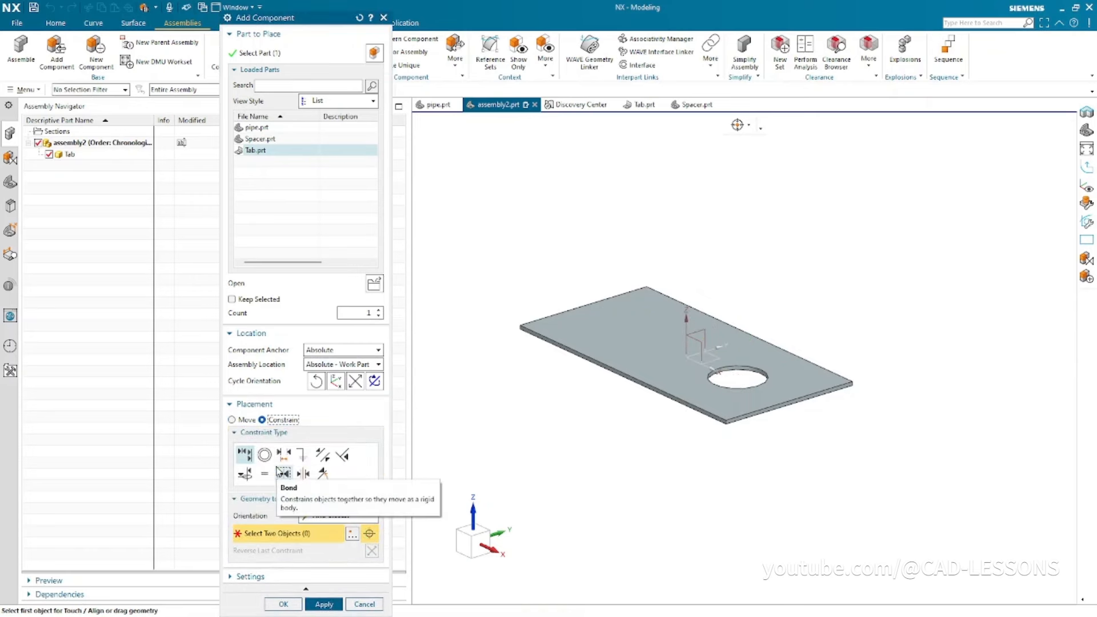
click(247, 421)
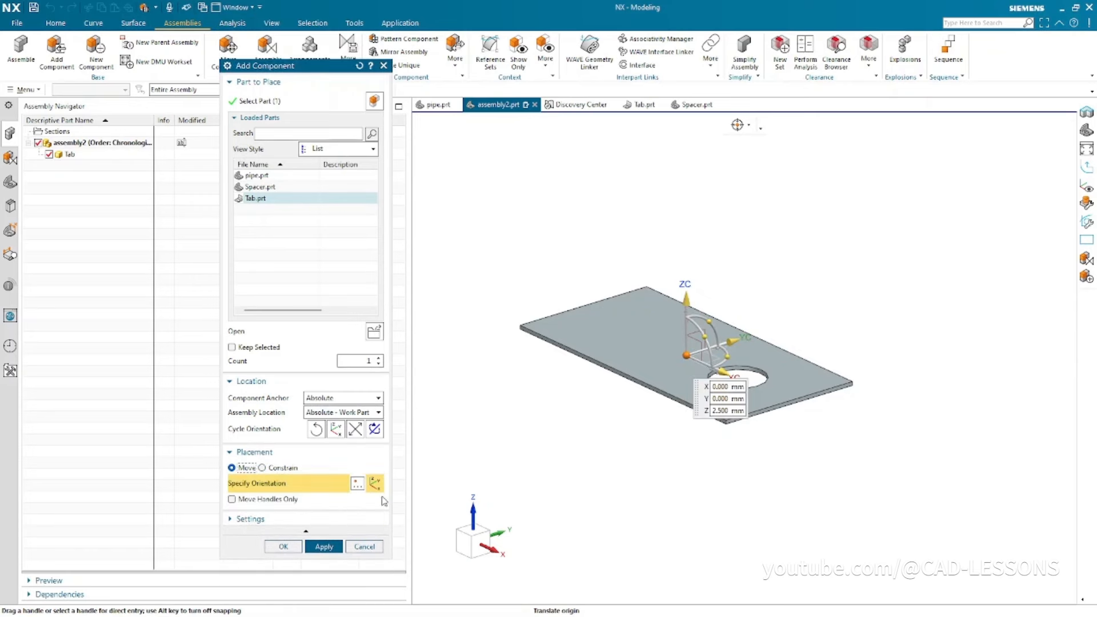
click(283, 547)
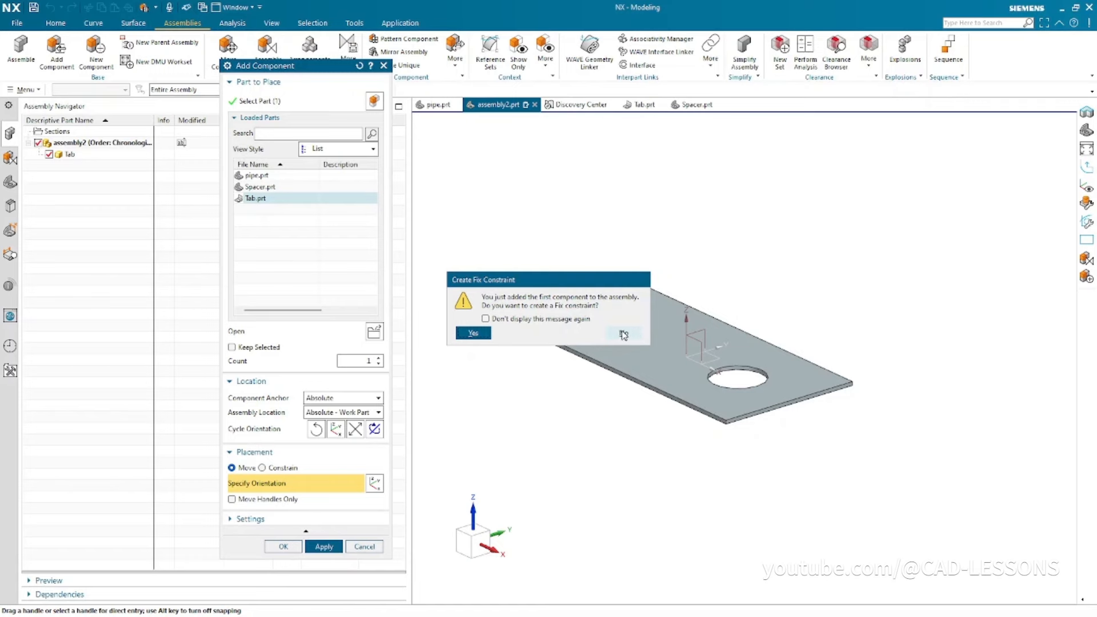
click(624, 335)
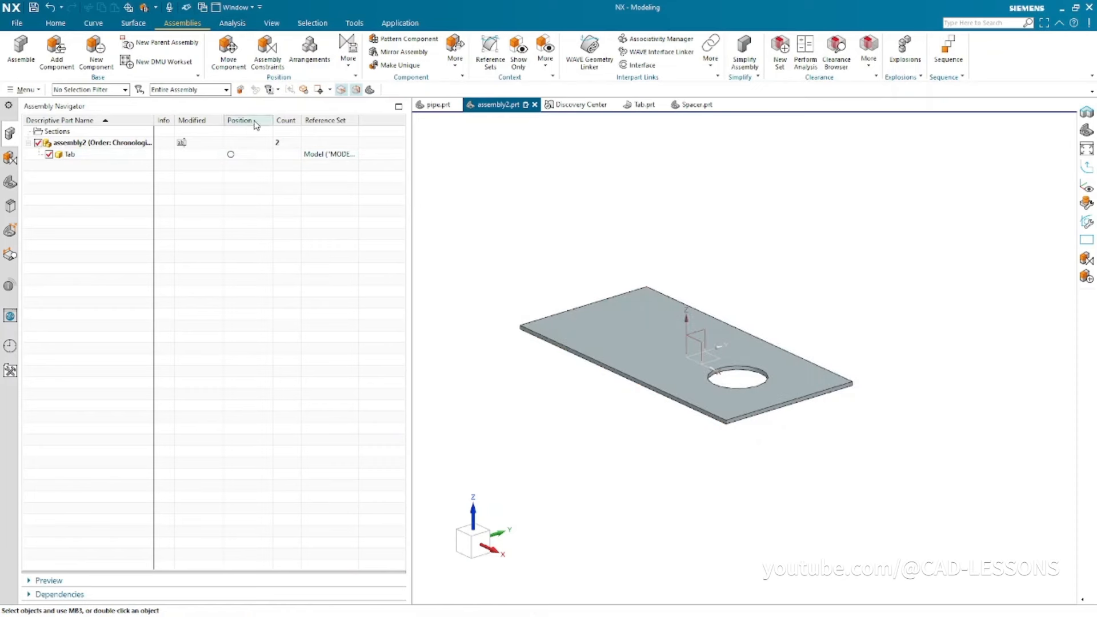
- Move the Tab component dynamically away from the datum coordinate system to X 270 mm and Y 165 mm
mouse_move(231, 157)
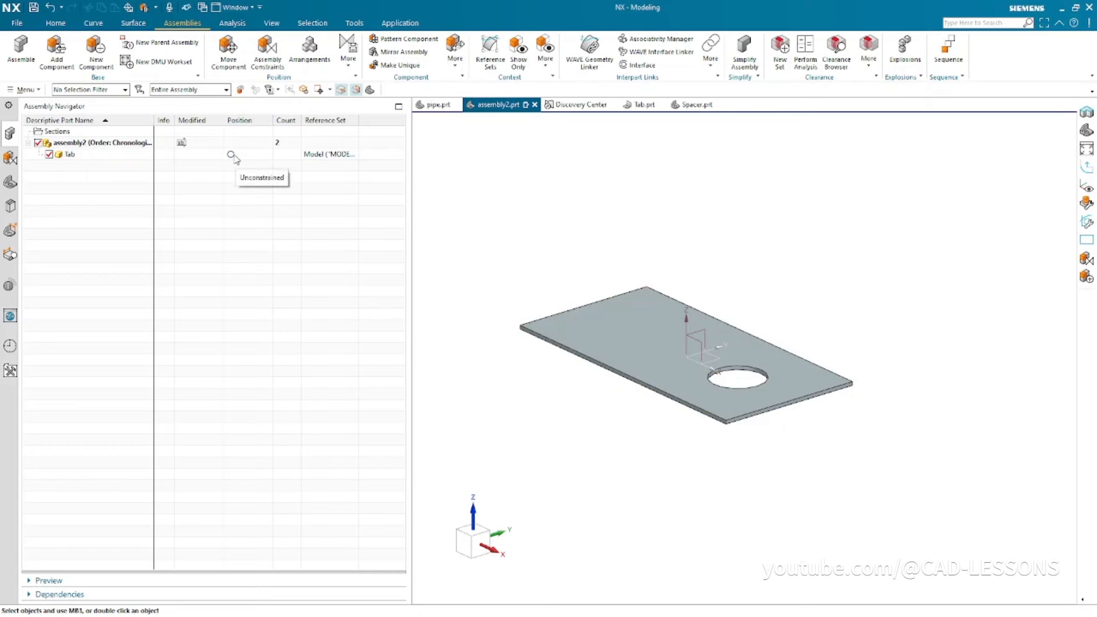
click(102, 159)
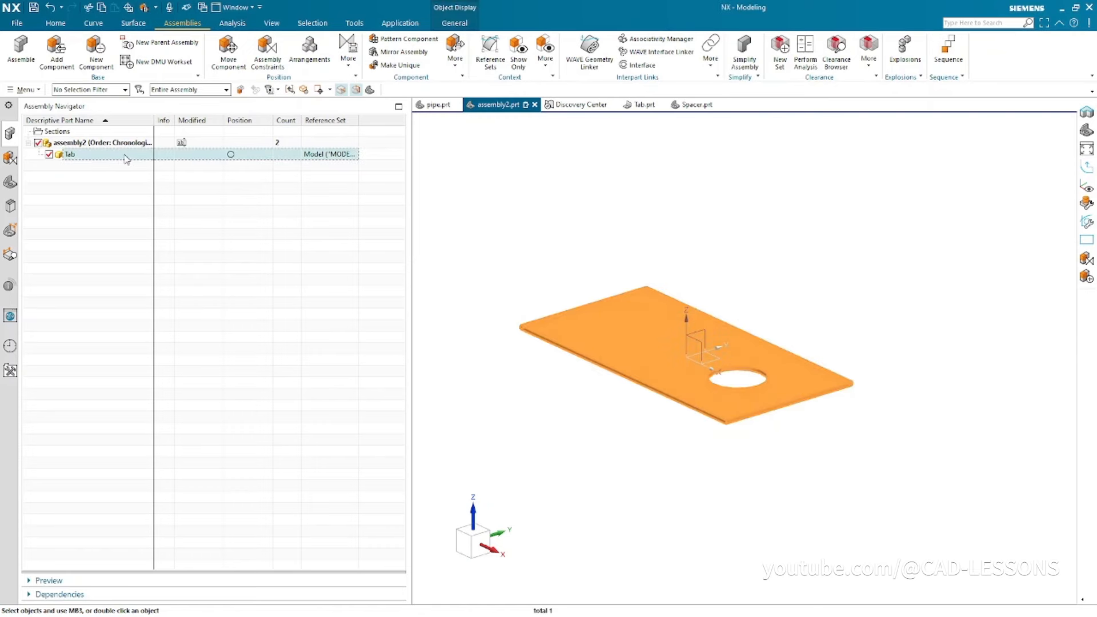
right_click(94, 157)
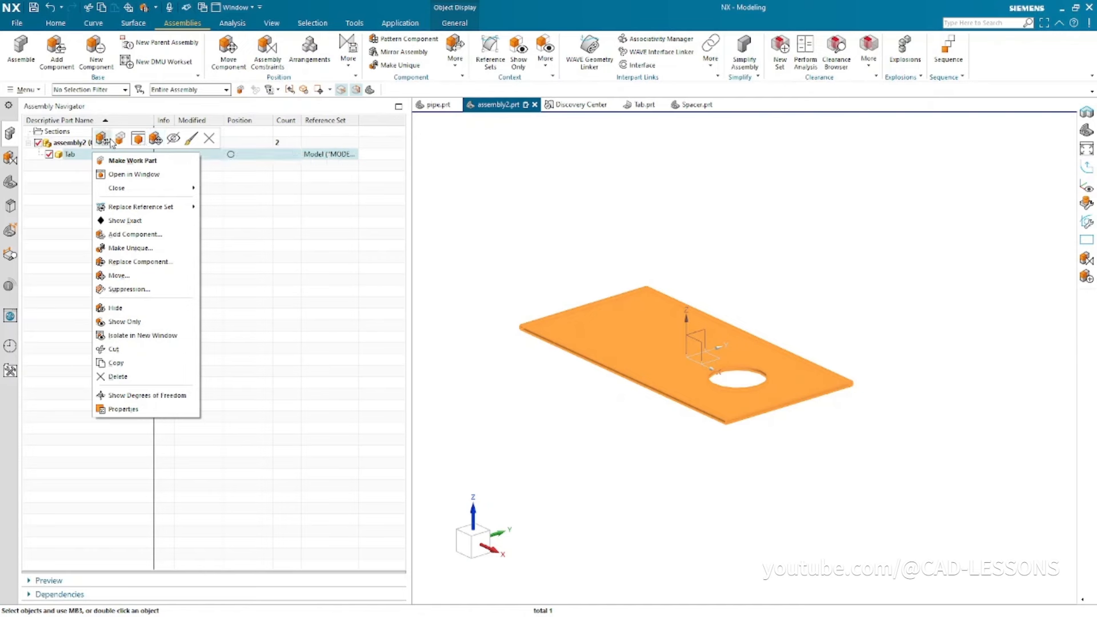
click(155, 139)
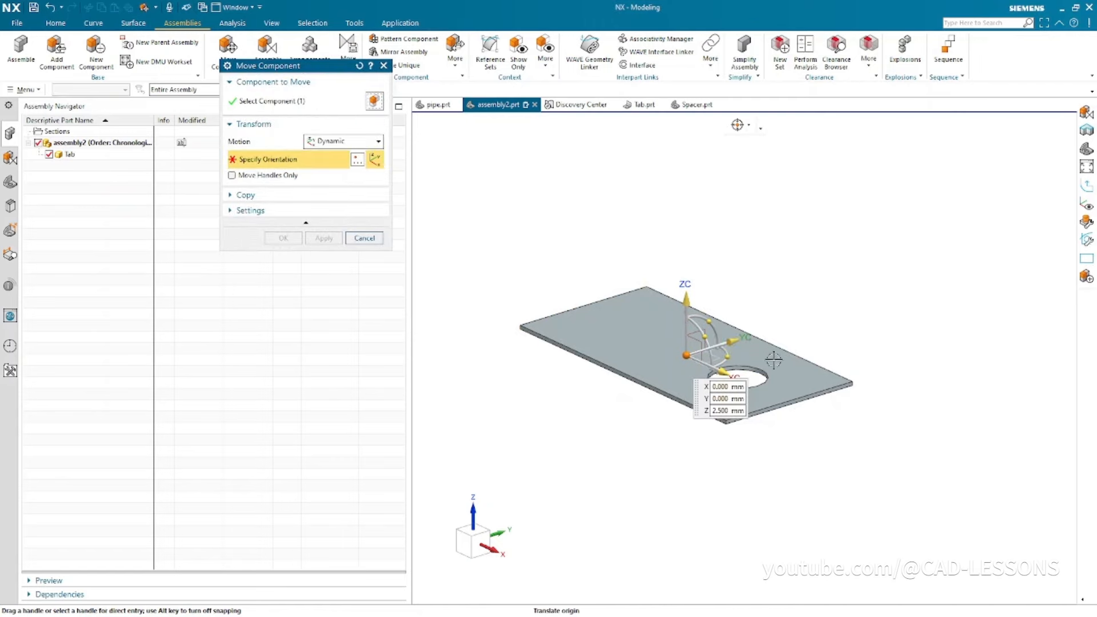
click(752, 380)
drag(751, 381, 853, 427)
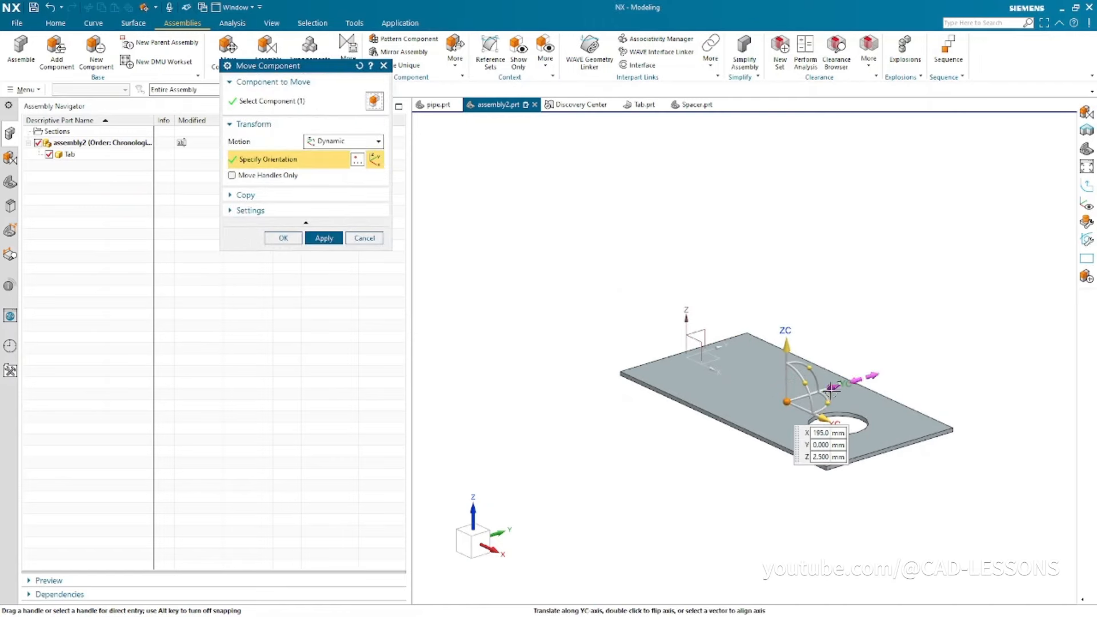
drag(833, 388, 916, 325)
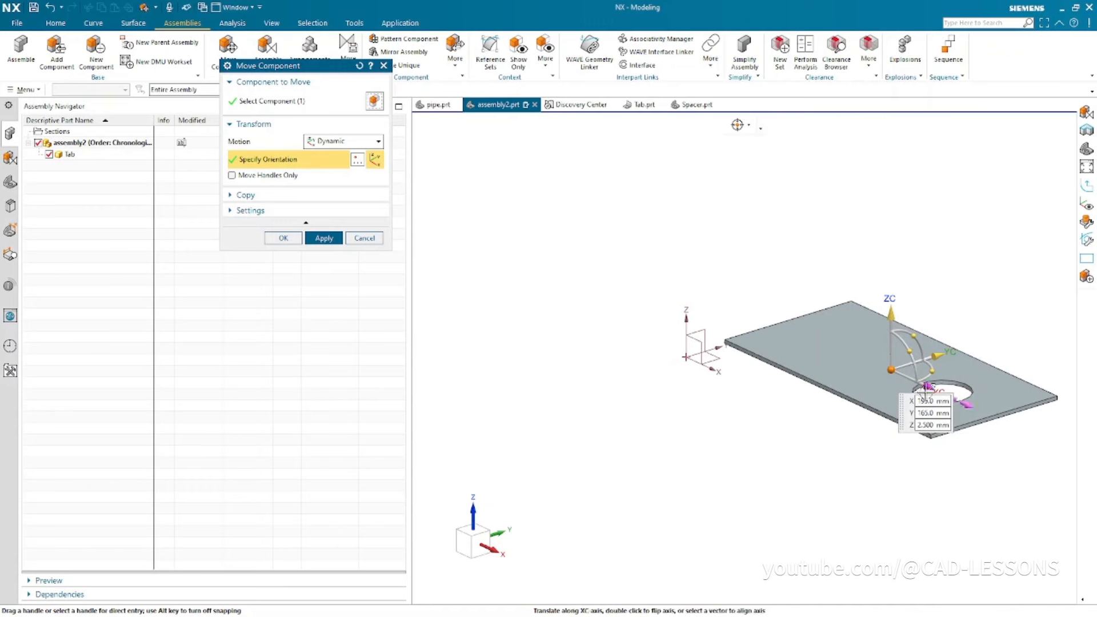
text(270)
key(Return)
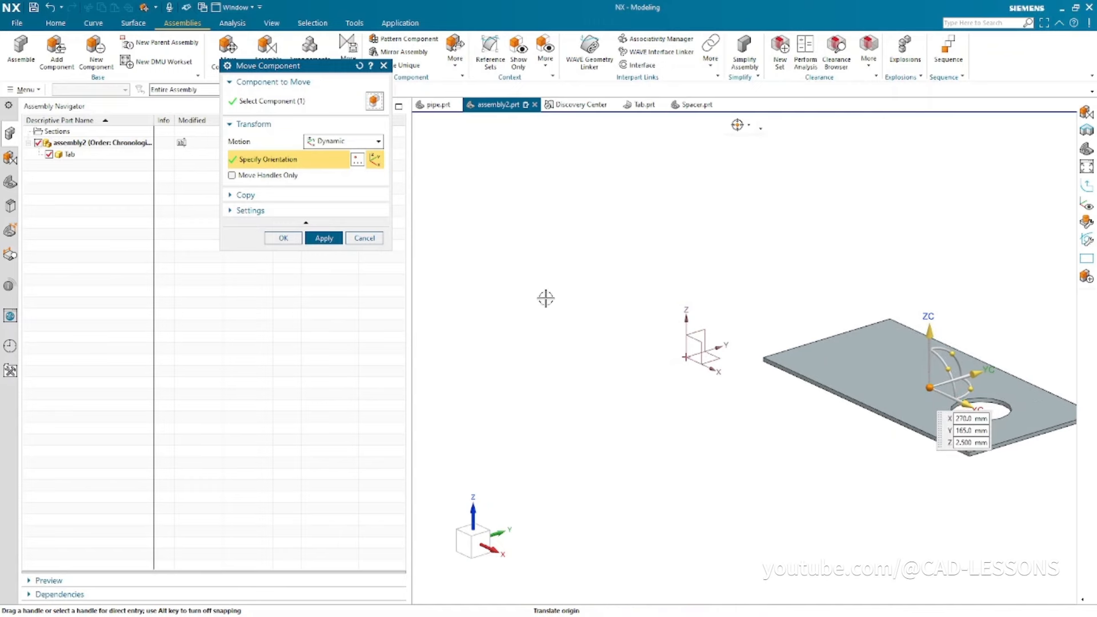
scroll(488, 312, down, 2)
scroll(955, 430, up, 2)
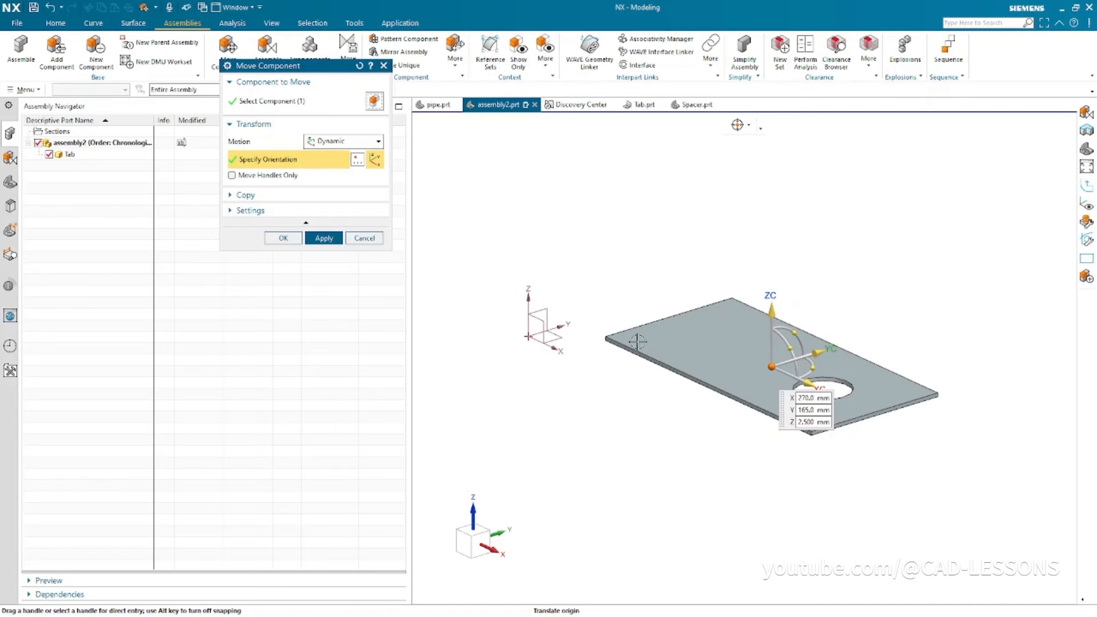
click(273, 238)
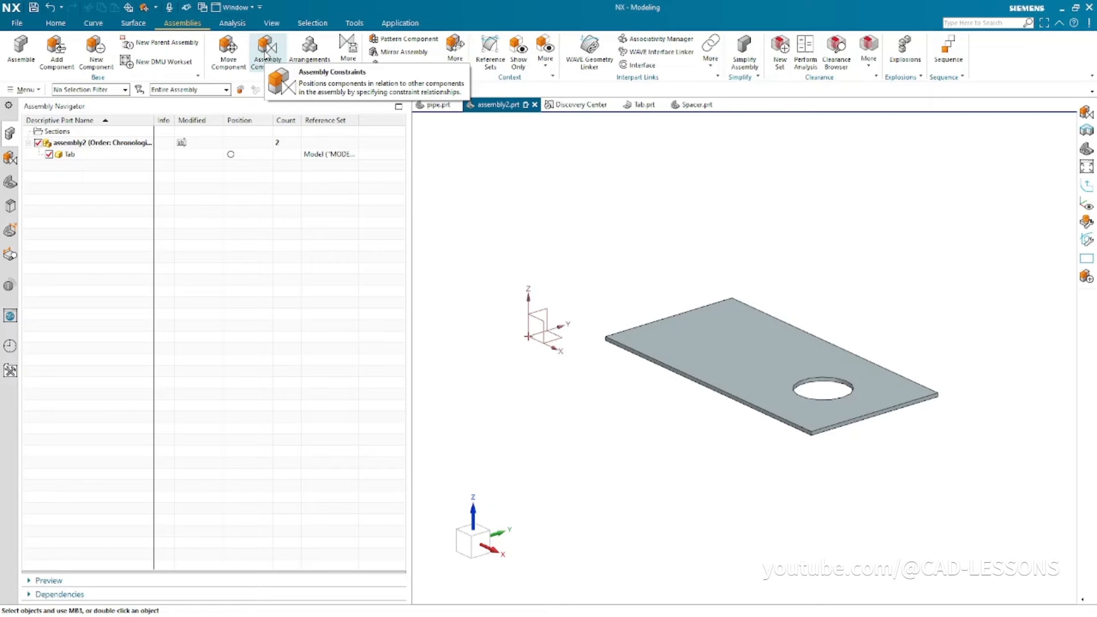
- Apply a Touch Align constraint between Tab's long narrow side face and the XZ plane of the datum coordinate system
click(267, 55)
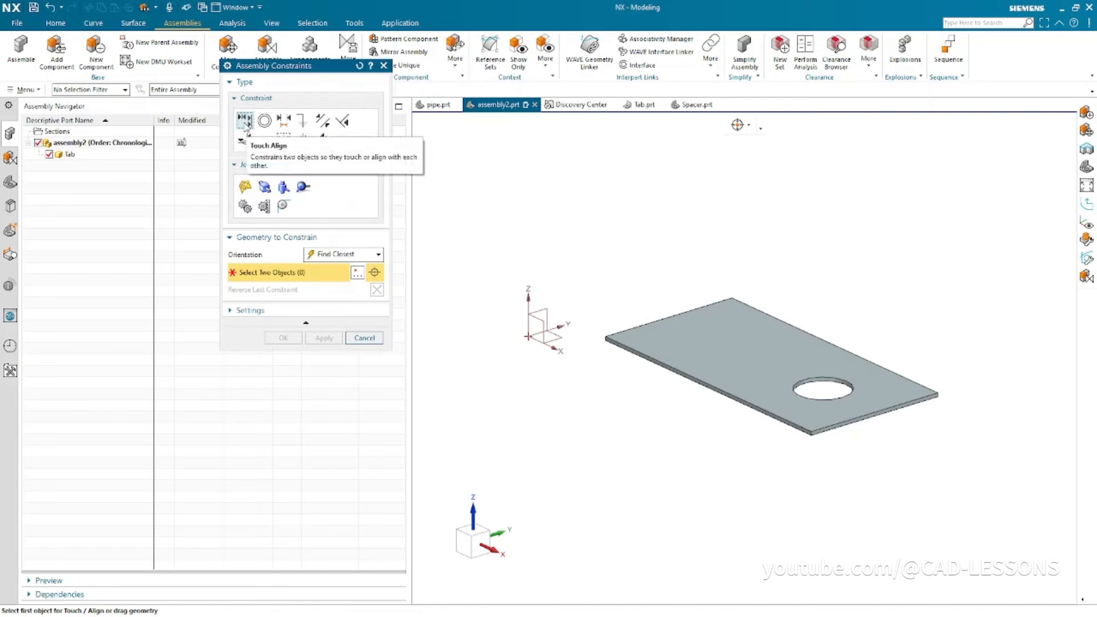
drag(278, 69, 258, 177)
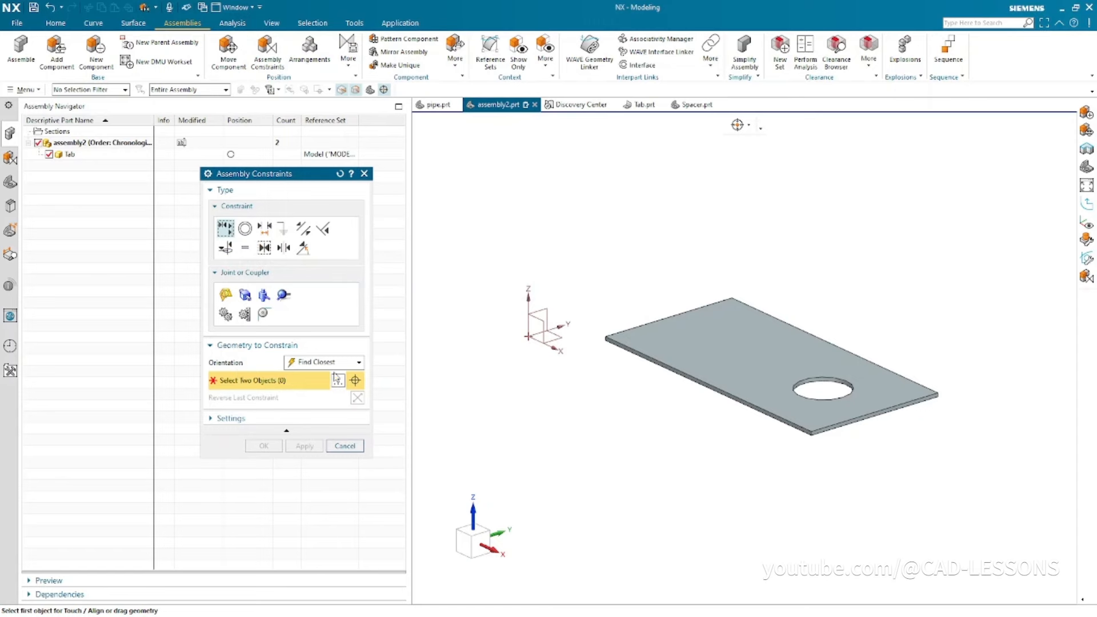
scroll(564, 321, up, 2)
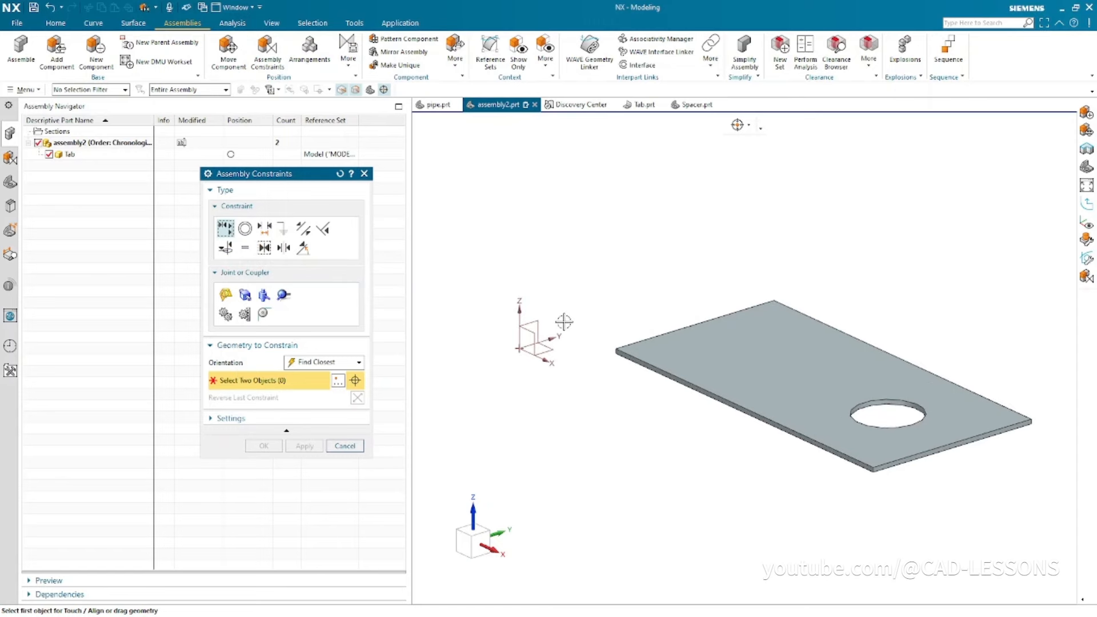
scroll(564, 322, up, 1)
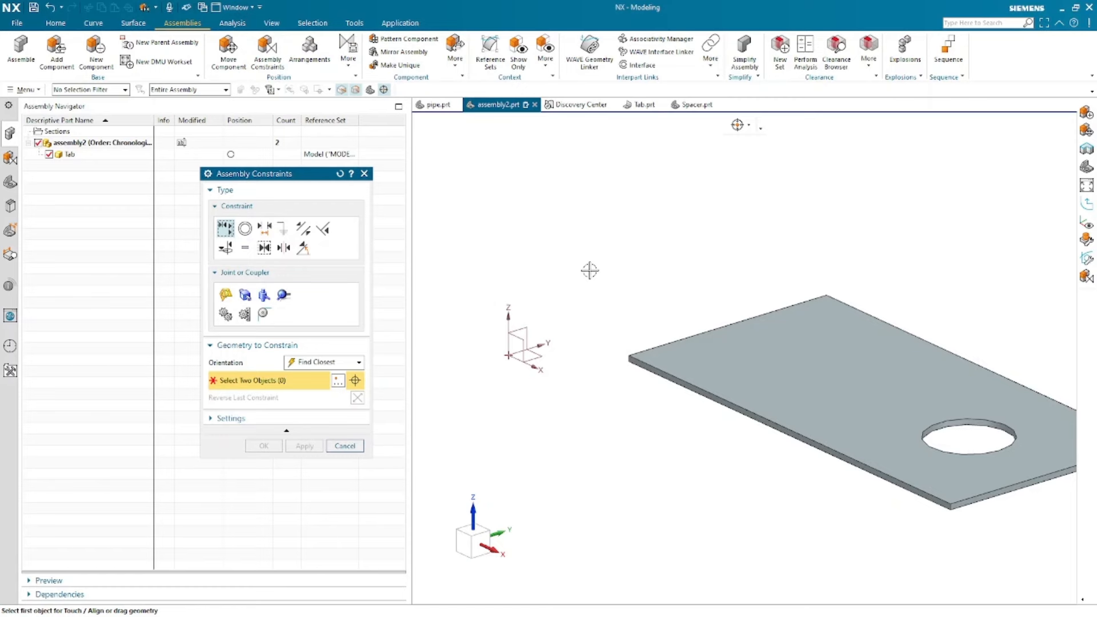
scroll(564, 387, up, 1)
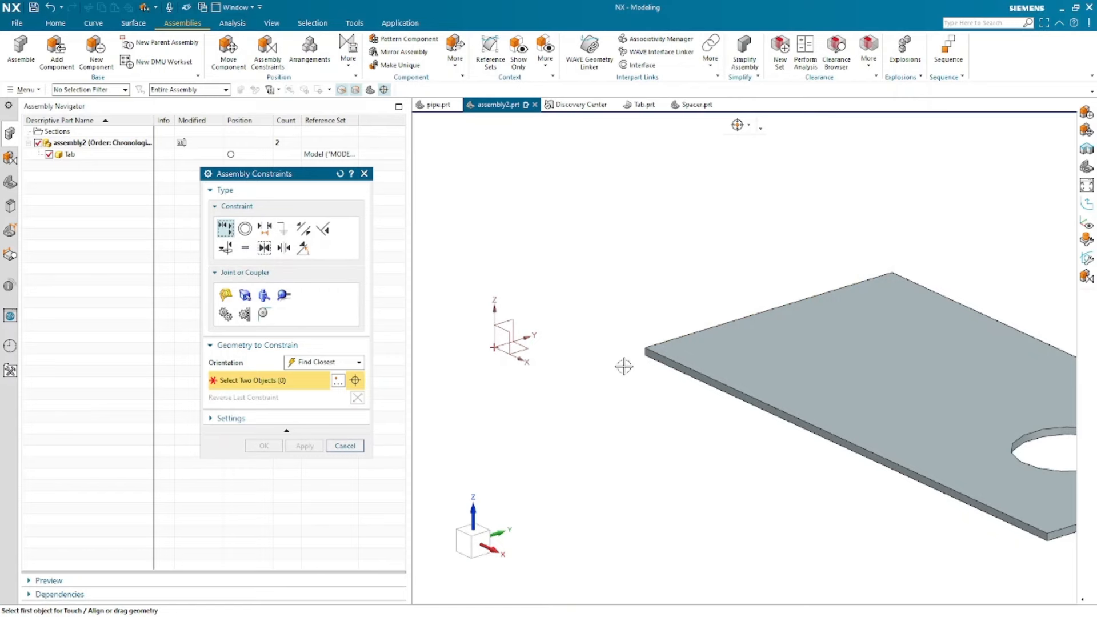
scroll(624, 366, down, 1)
scroll(624, 367, down, 2)
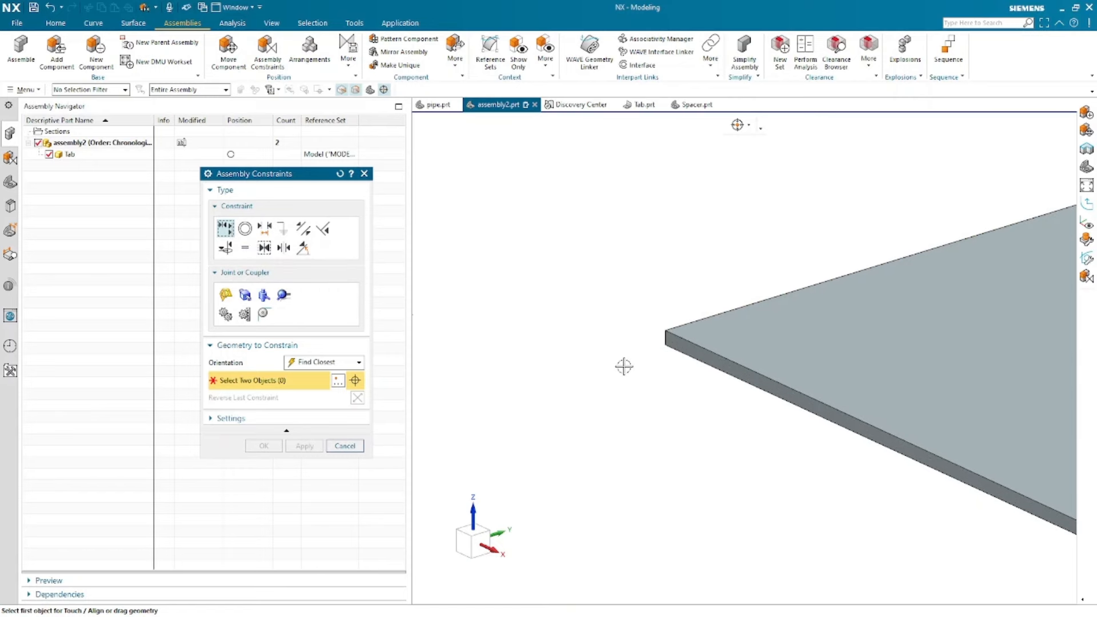
click(714, 356)
scroll(593, 311, up, 3)
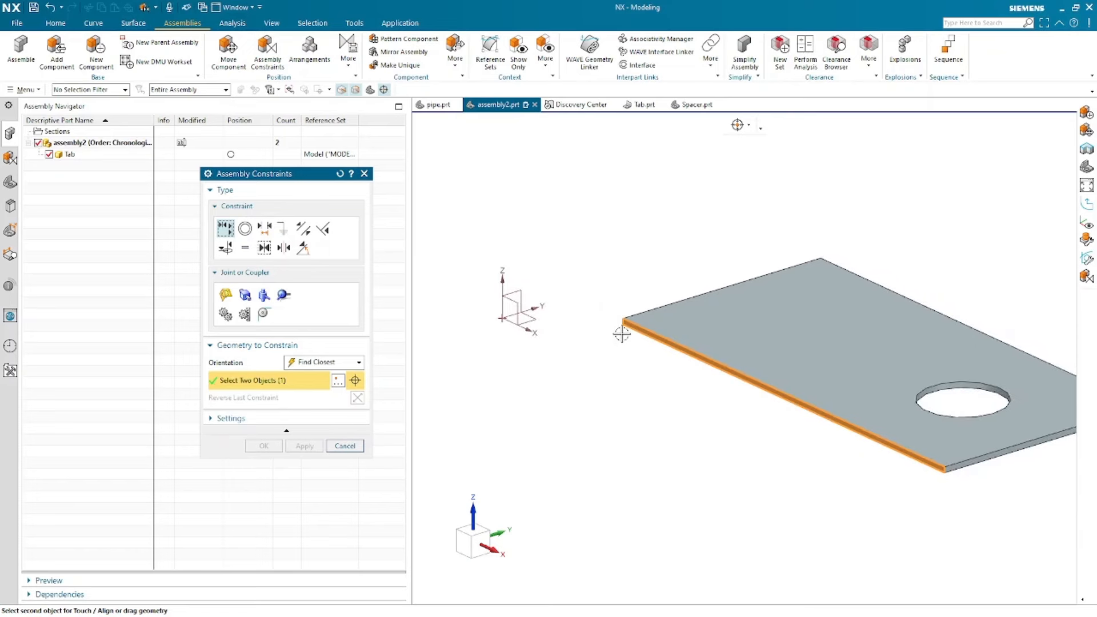
click(513, 301)
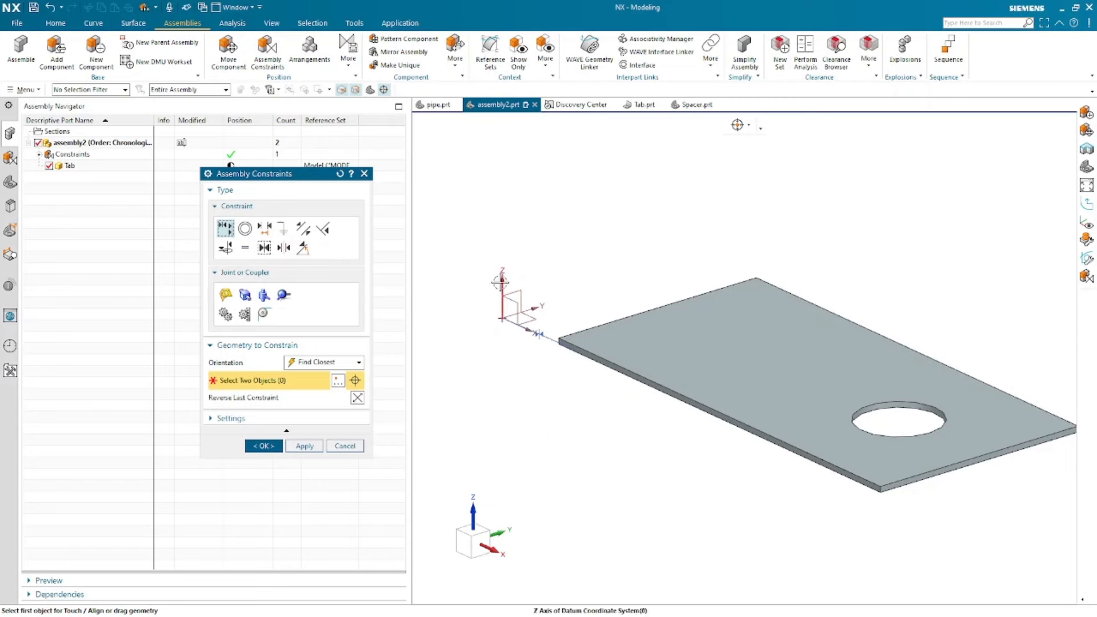
- Inspect Tab's alignment with the datum coordinate system from the side and from an angled view
double_click(487, 549)
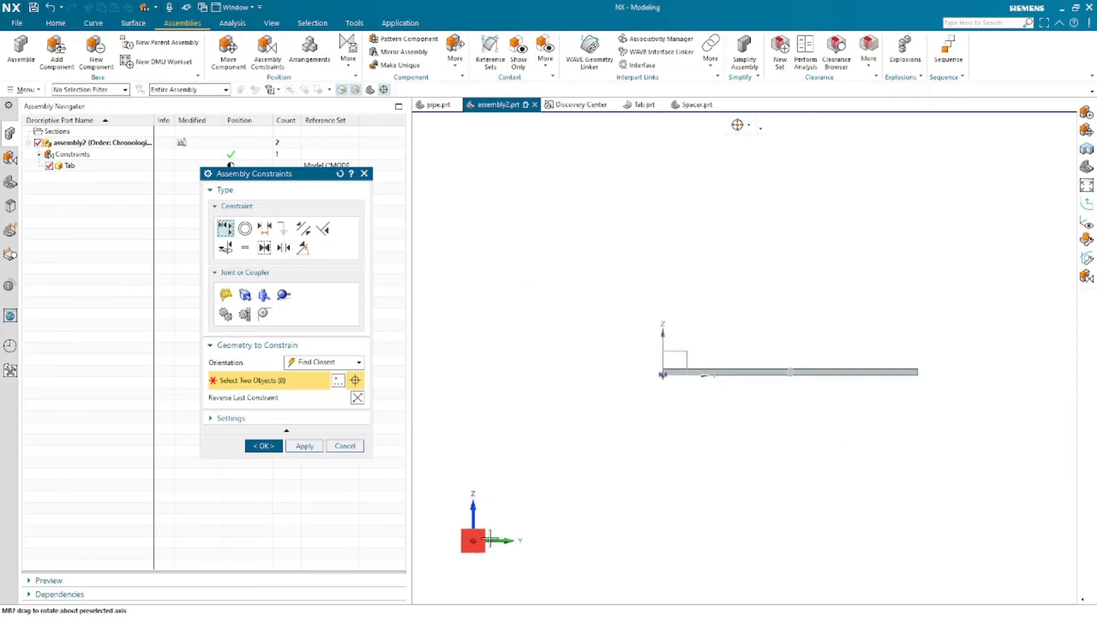
scroll(688, 360, up, 4)
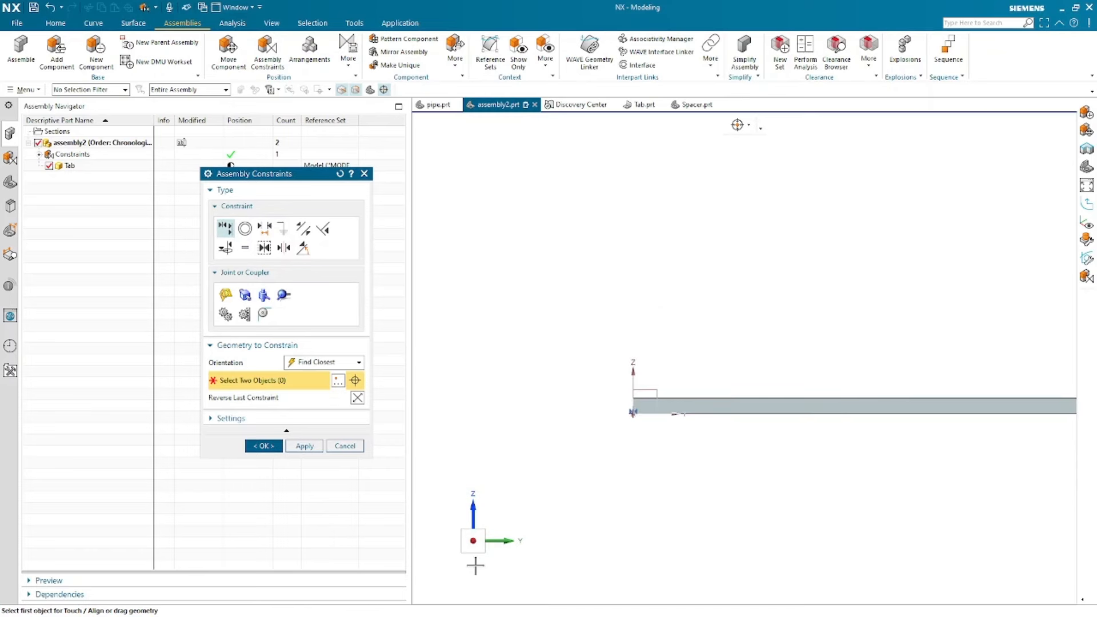
scroll(605, 451, up, 5)
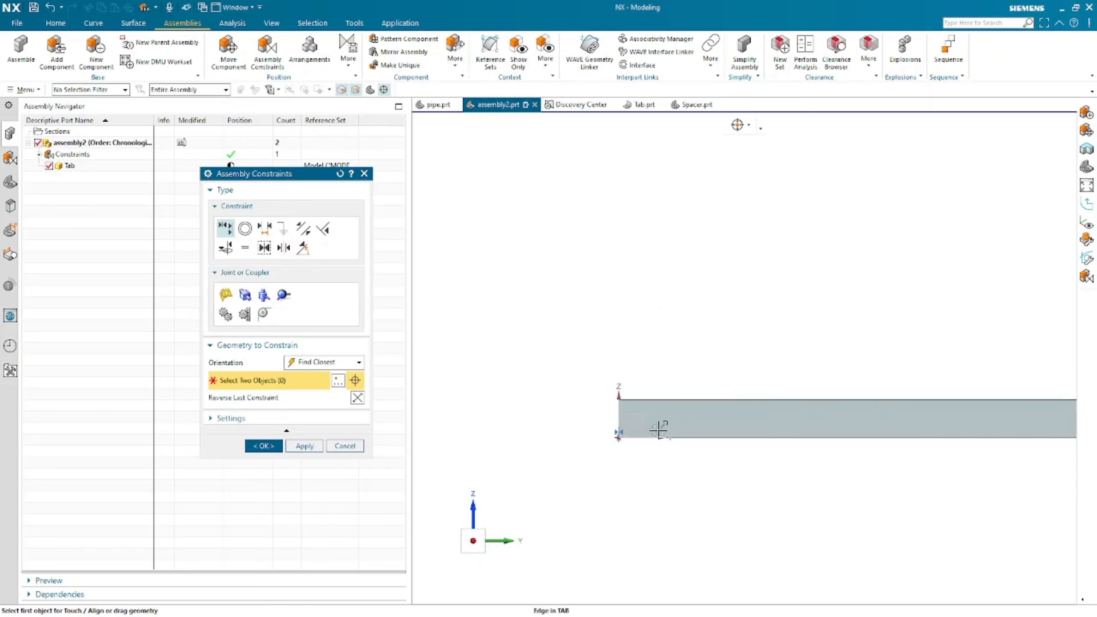
middle_drag(552, 348, 673, 488)
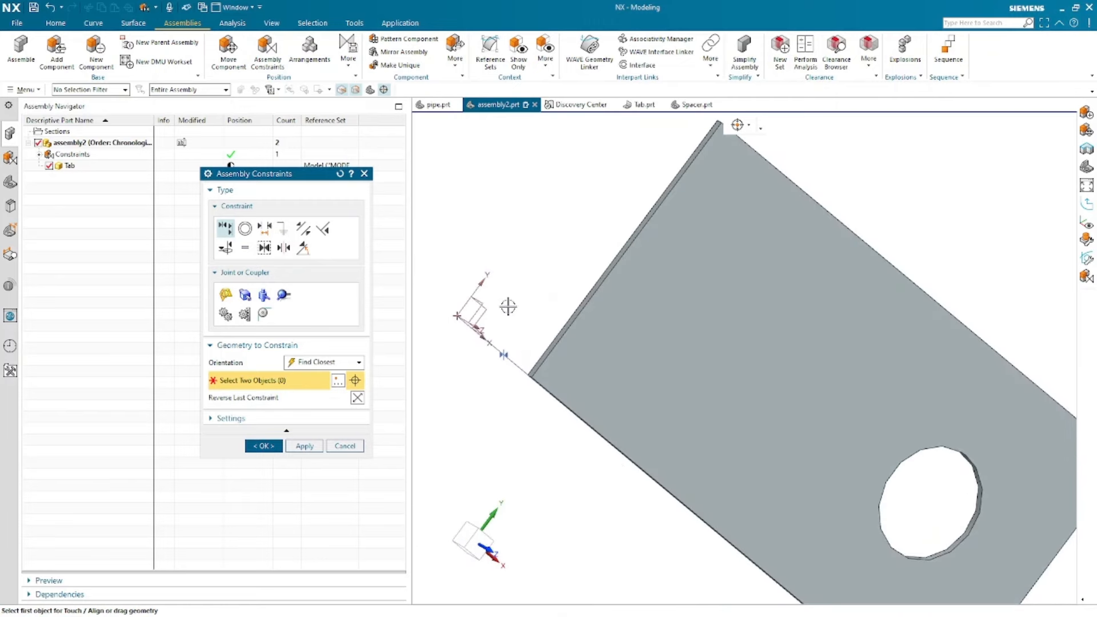
- Apply a Touch Align constraint between Tab's short narrow end face and the YZ plane of the datum coordinate system
middle_drag(551, 336, 531, 351)
scroll(537, 364, up, 4)
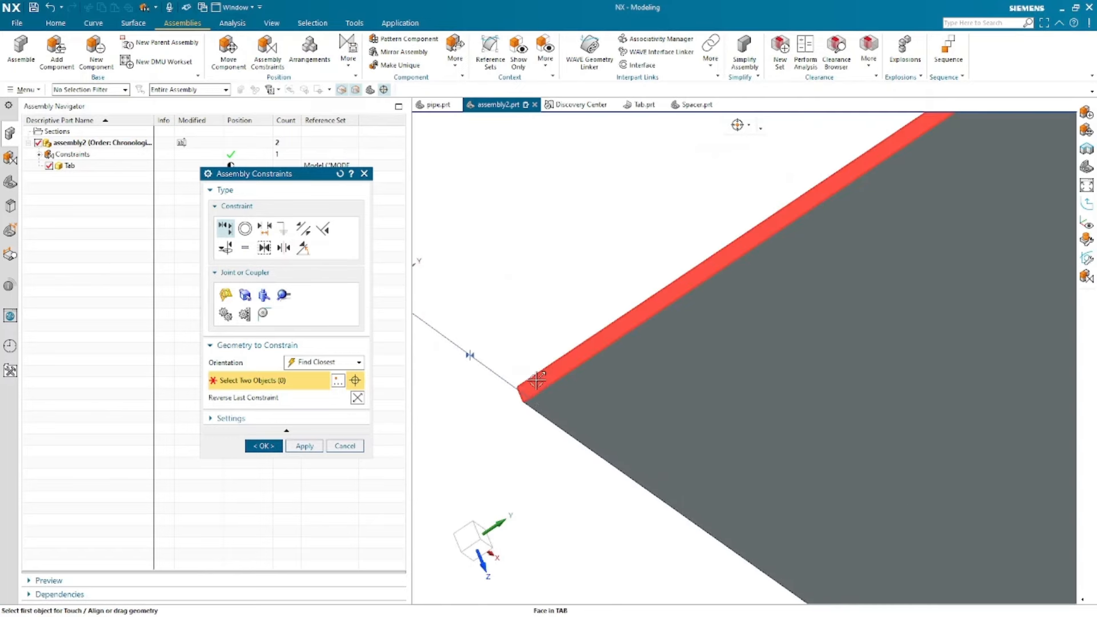
click(539, 386)
scroll(666, 411, down, 4)
middle_drag(688, 424, 577, 417)
click(522, 410)
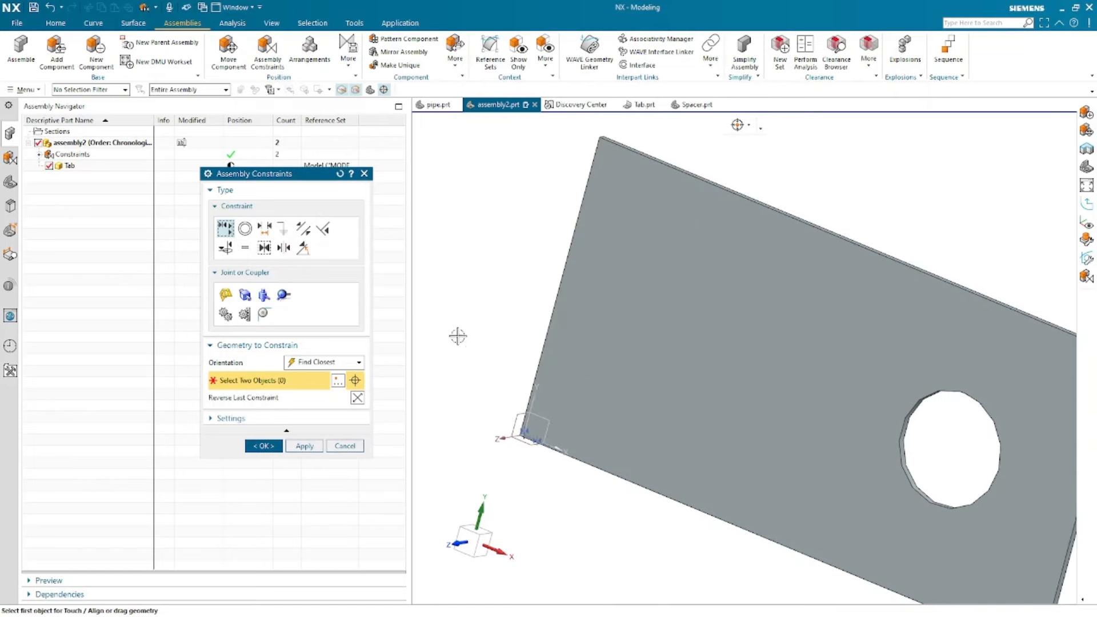
middle_drag(507, 426, 464, 338)
middle_click(478, 335)
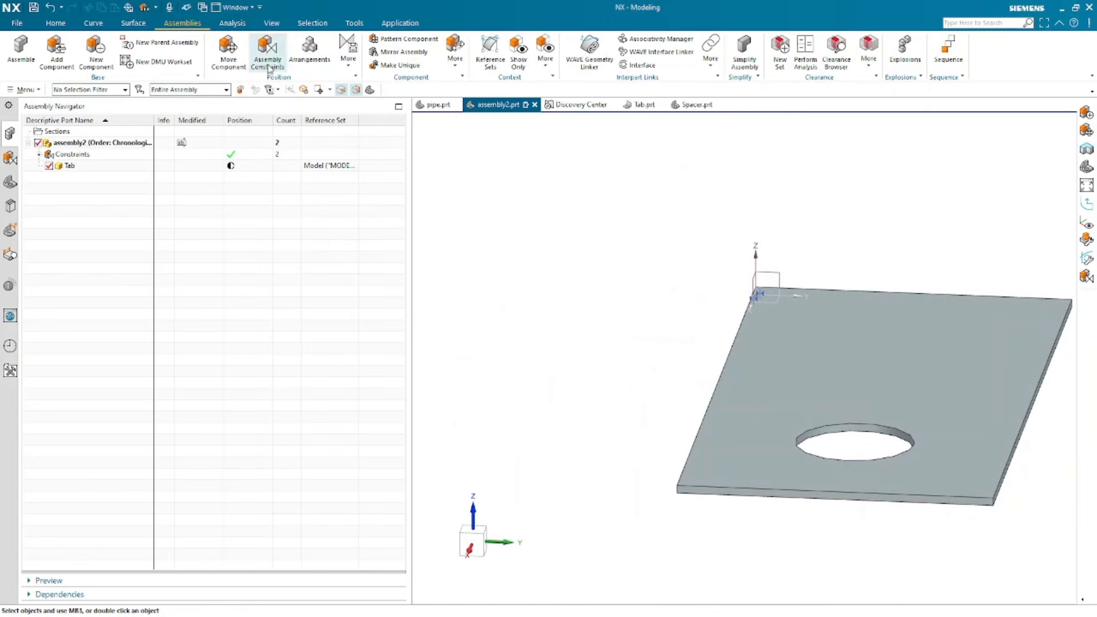
click(269, 50)
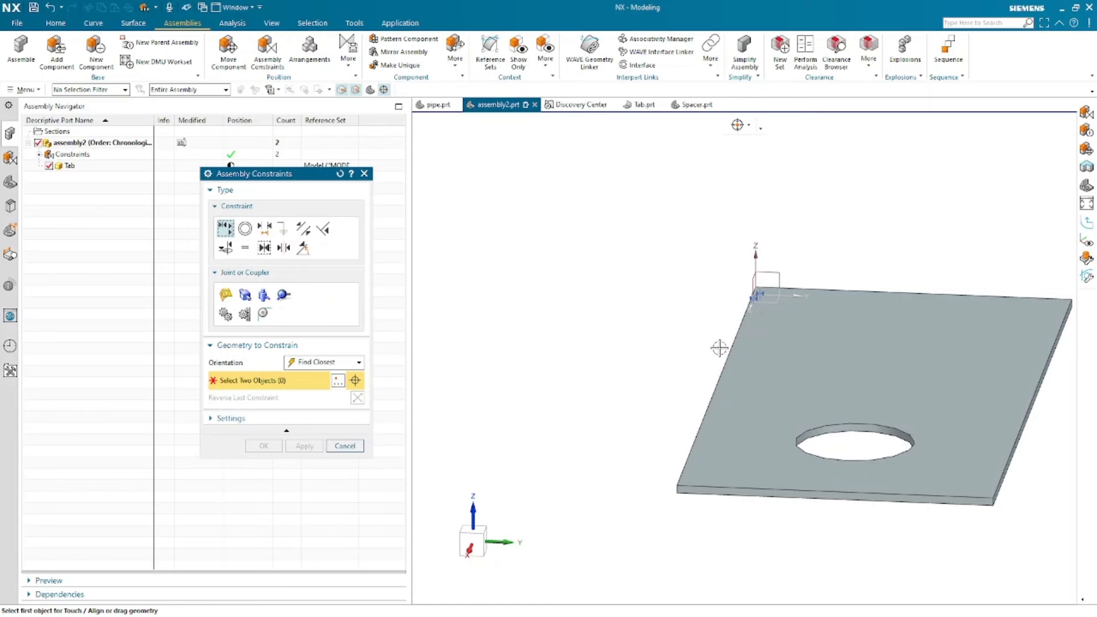
click(38, 154)
click(344, 446)
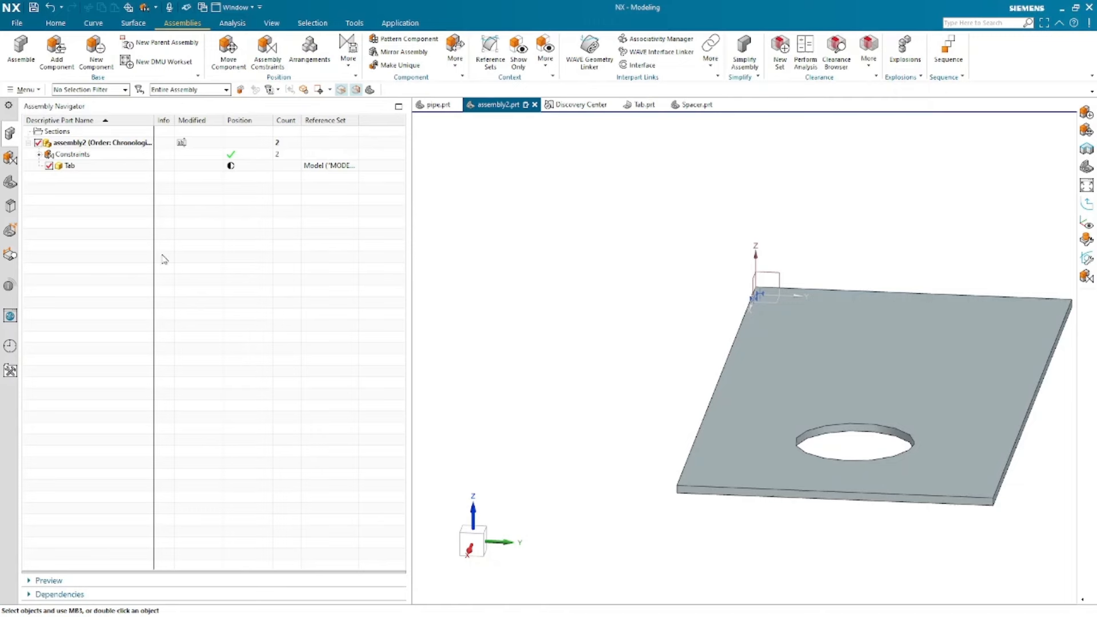
- Expand the assembly's constraints and examine which Tab faces and datum planes each of the two Touch constraints references
click(39, 154)
click(102, 165)
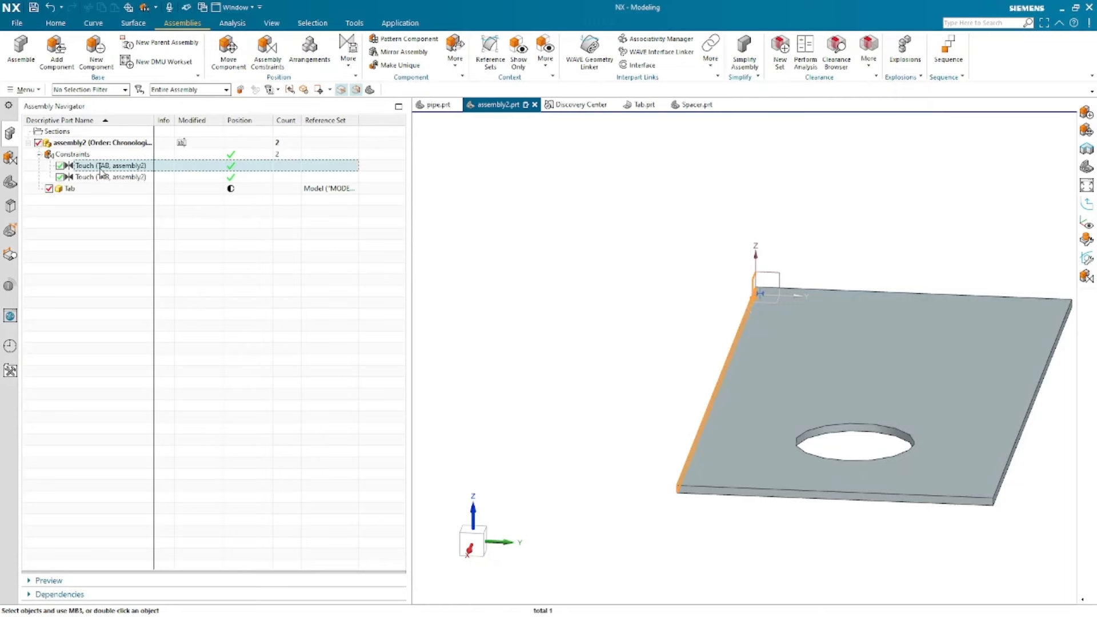
middle_drag(566, 321, 612, 340)
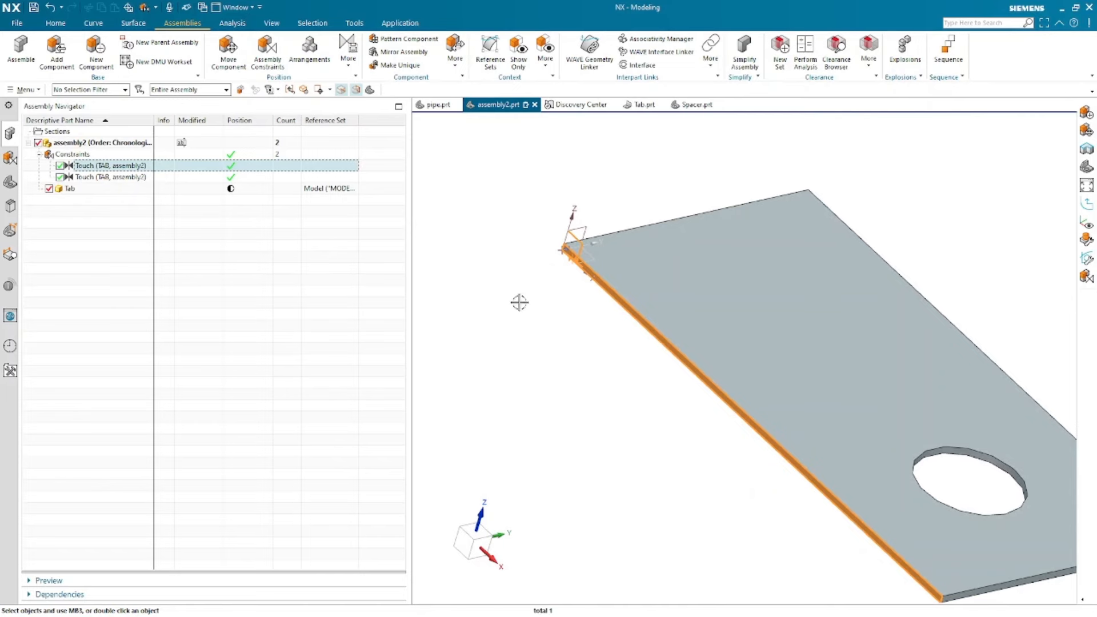
middle_drag(568, 238, 656, 301)
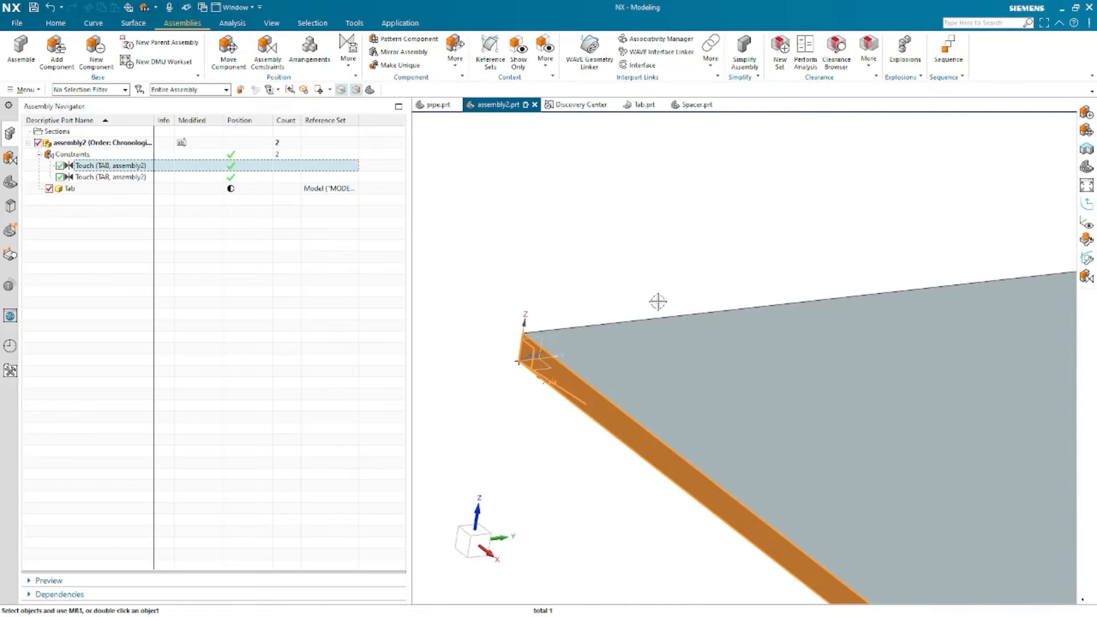
scroll(521, 363, down, 3)
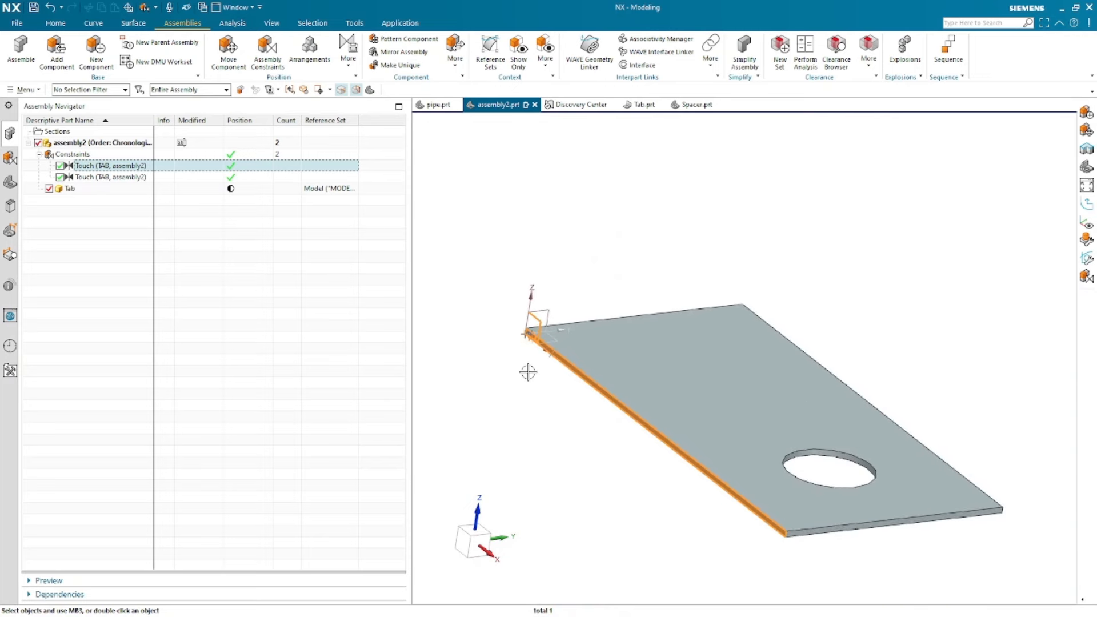
middle_drag(543, 325, 586, 338)
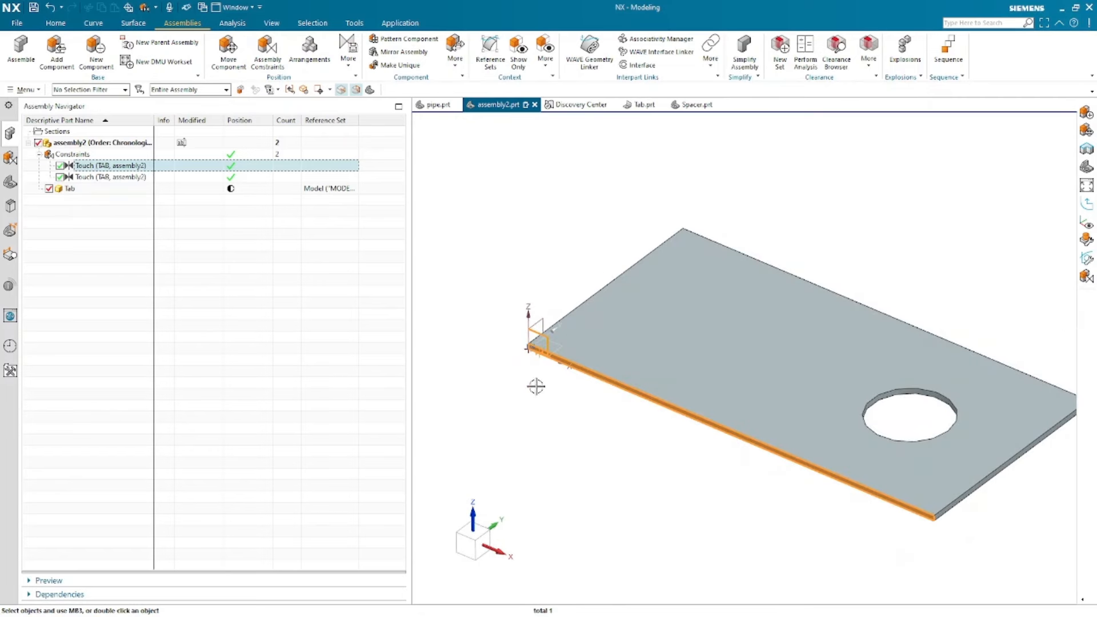
middle_drag(534, 385, 515, 386)
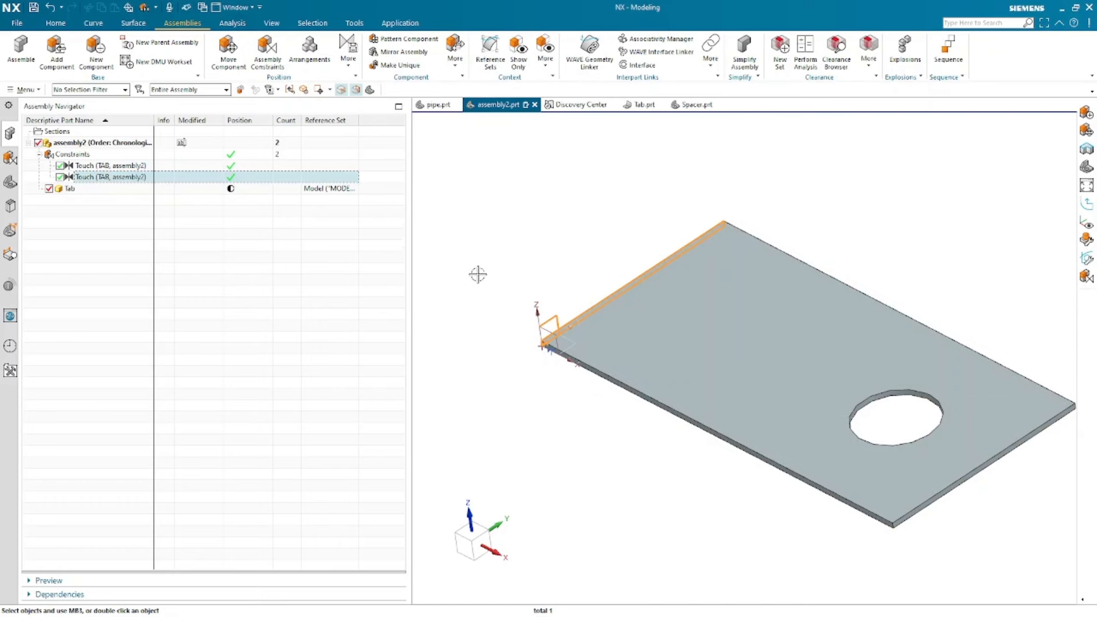
mouse_move(236, 197)
middle_drag(516, 267, 522, 299)
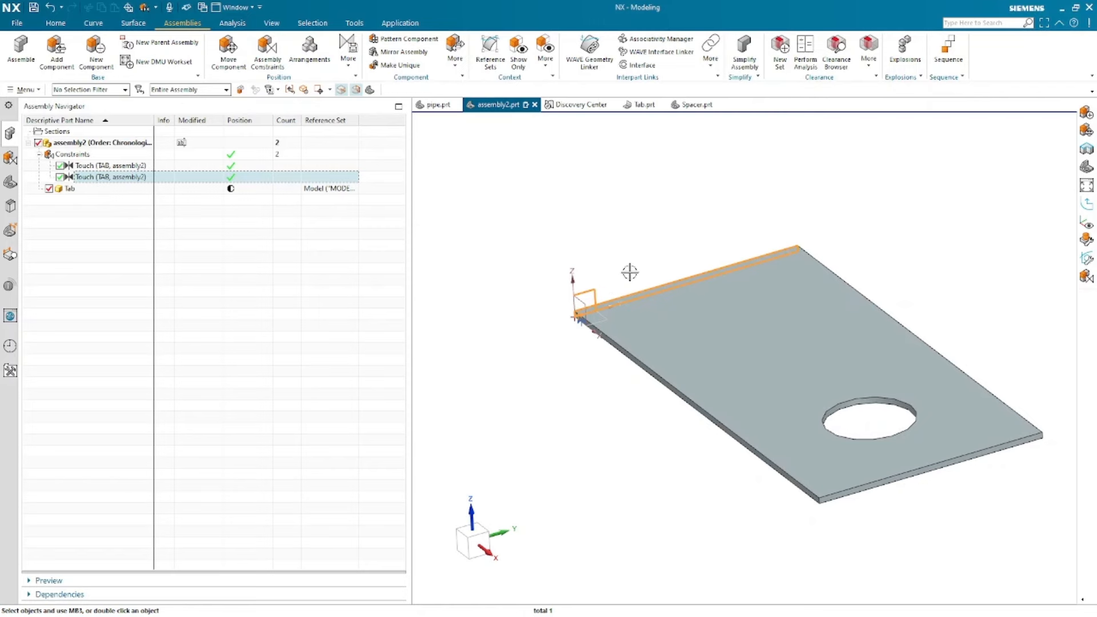
mouse_move(630, 272)
middle_down()
mouse_move(617, 284)
mouse_move(638, 279)
mouse_move(630, 274)
middle_up()
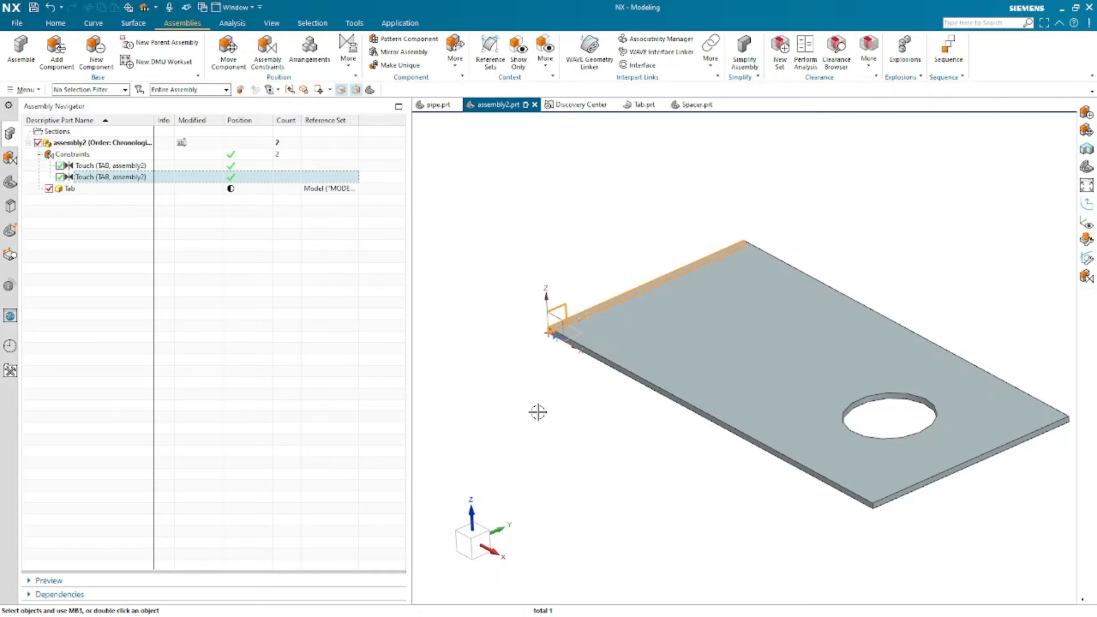
scroll(534, 412, down, 1)
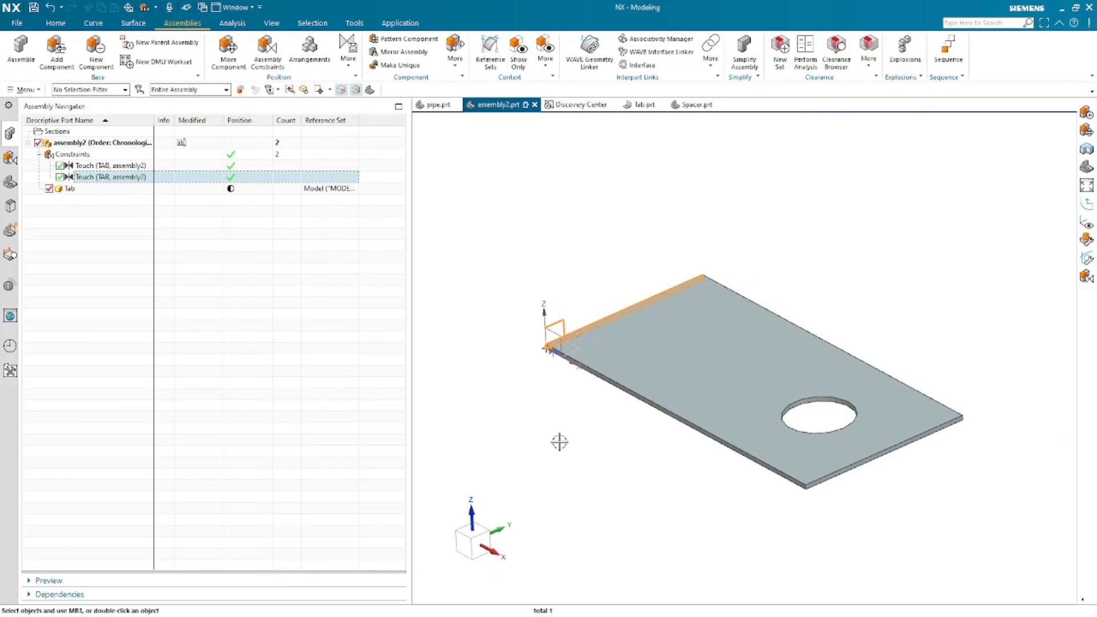
click(78, 239)
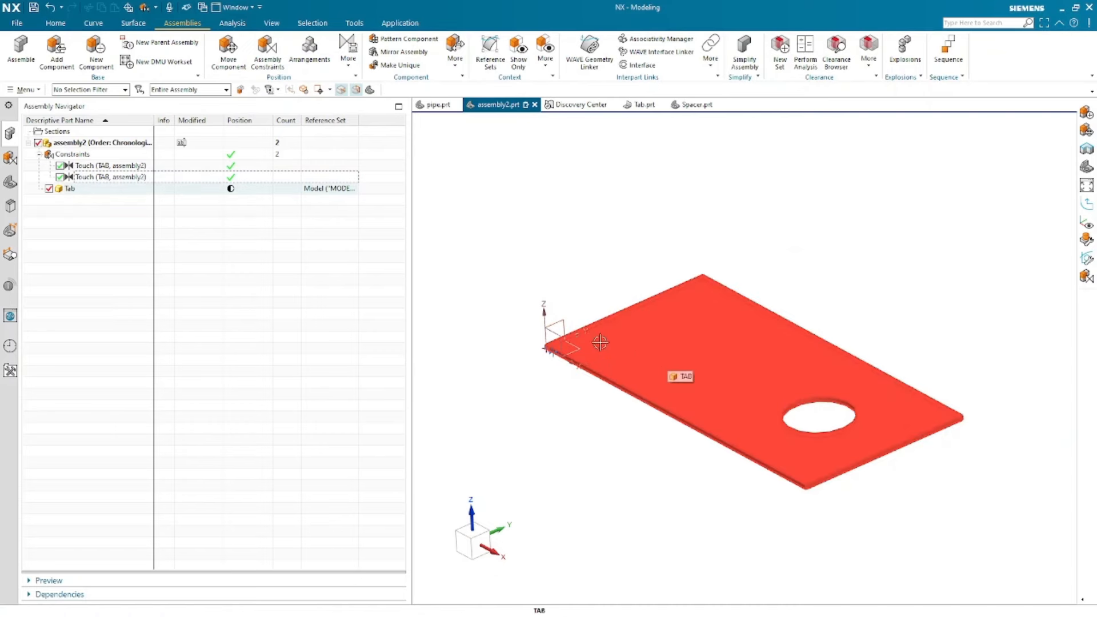
mouse_move(548, 460)
middle_down()
mouse_move(537, 456)
mouse_move(545, 440)
middle_up()
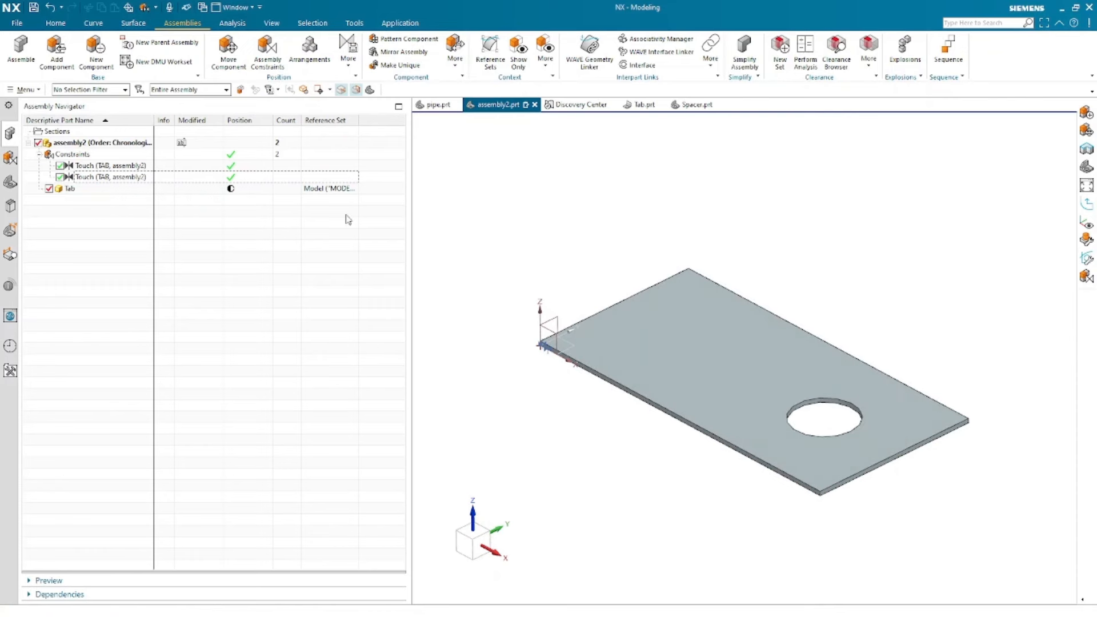
- Show Tab's remaining degrees of freedom, and refresh the display to clear the indicators
right_click(70, 192)
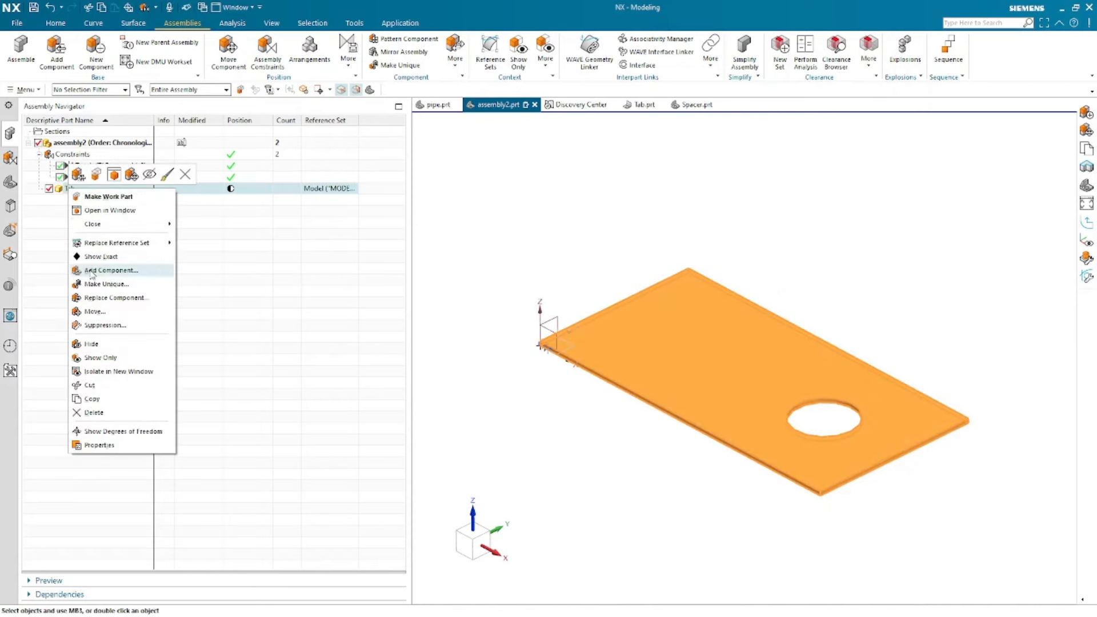
click(134, 432)
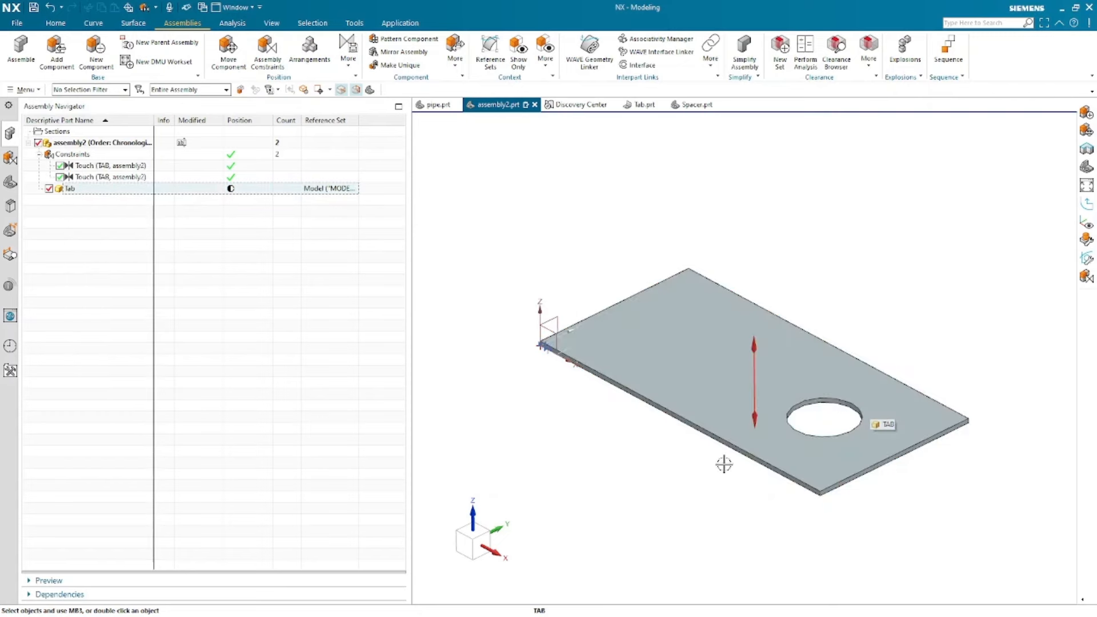
right_click(474, 186)
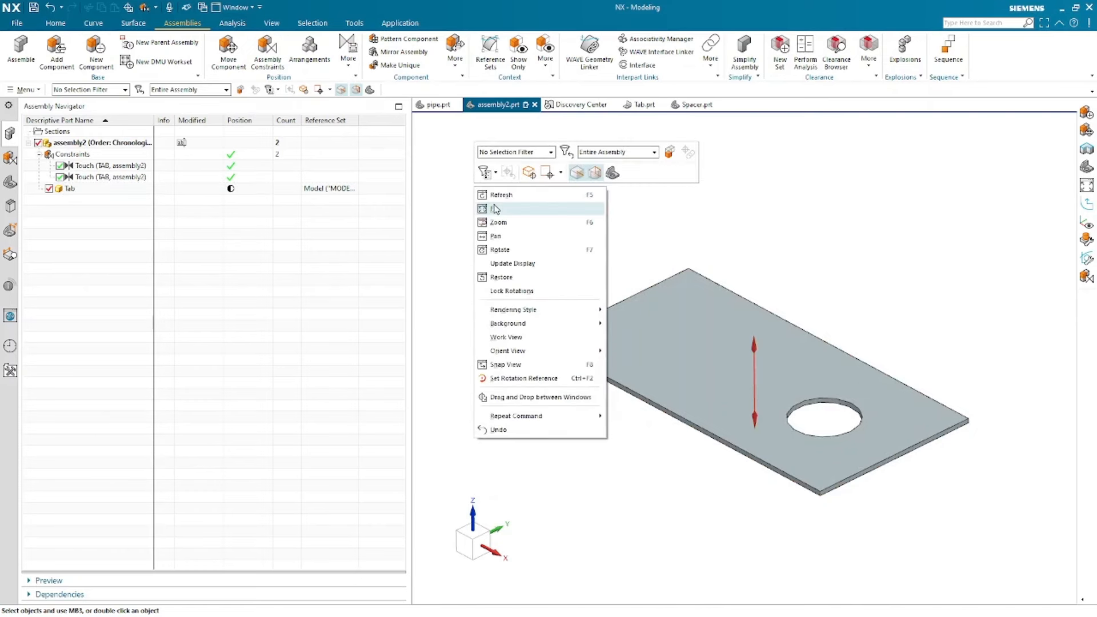
click(495, 197)
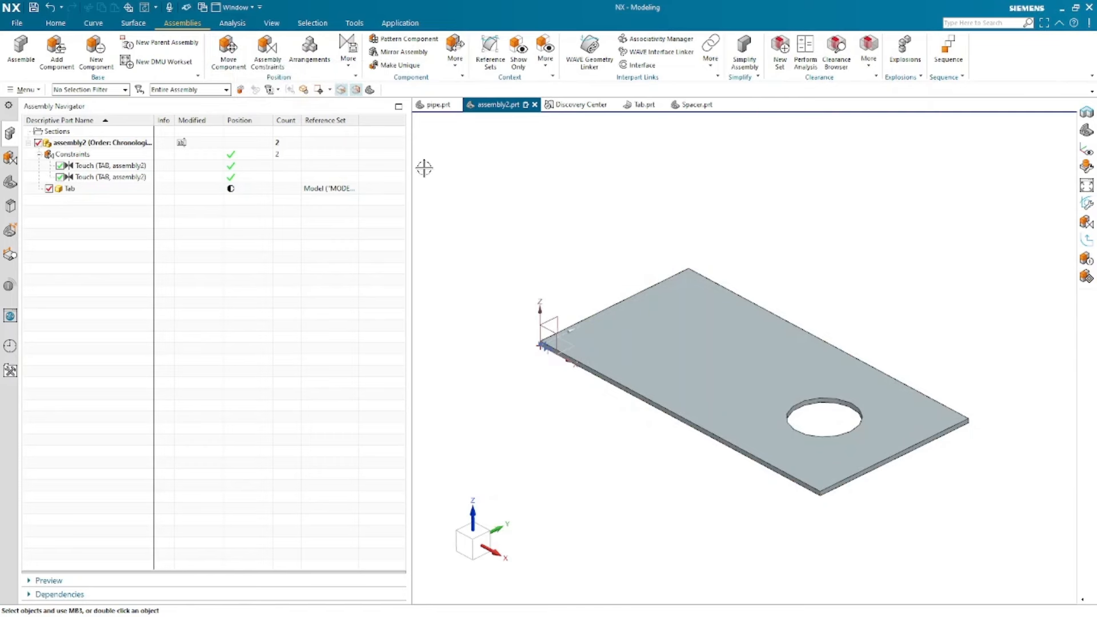
- Start Assembly Constraints with Touch Align and move Tab up along Z, away from the datum coordinate system
click(267, 50)
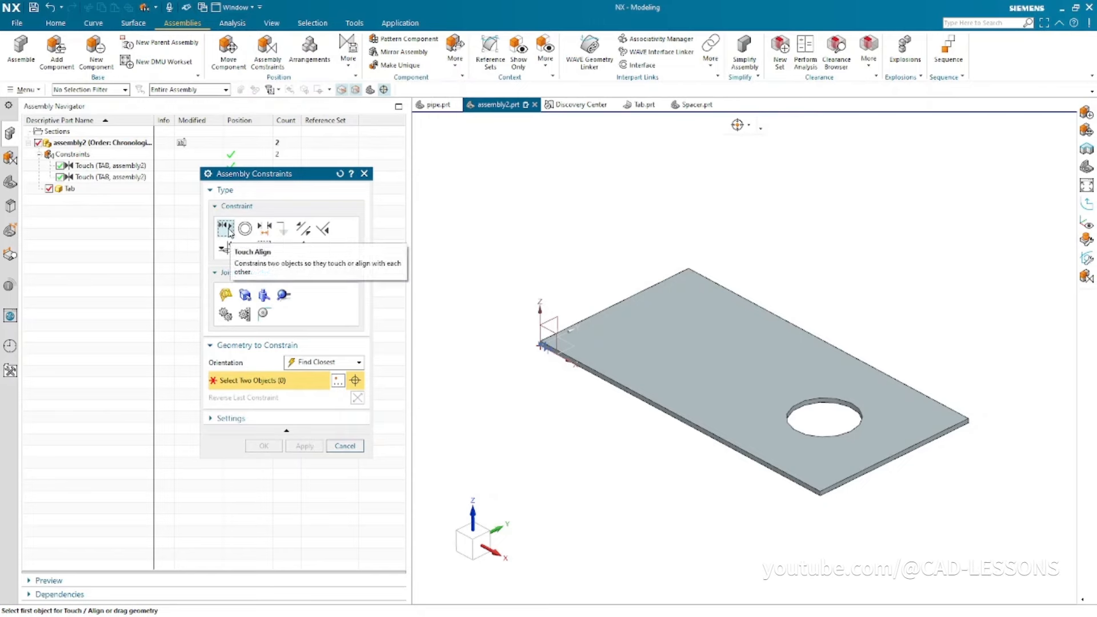
drag(252, 181, 242, 265)
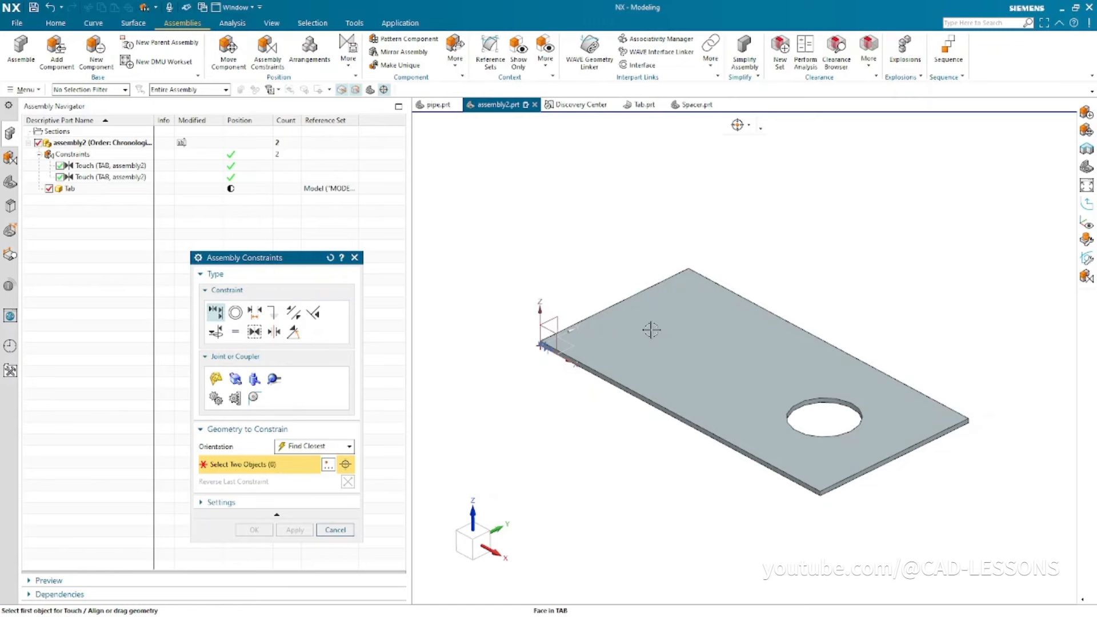
drag(642, 325, 694, 275)
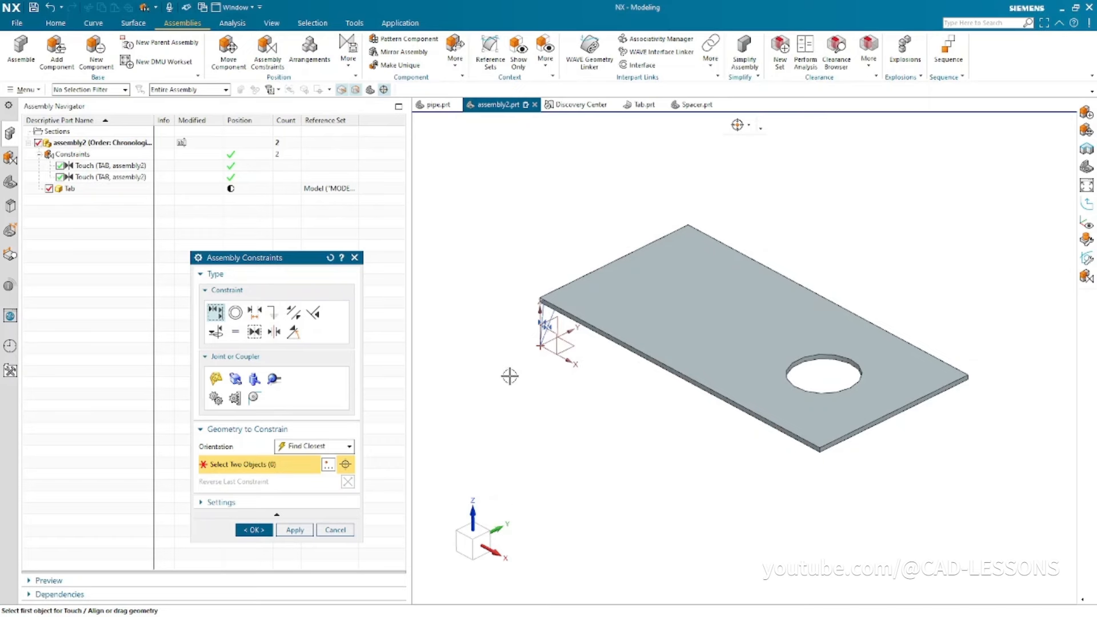
- Apply a Touch Align constraint between the XY plane of the datum coordinate system and Tab's underside face
scroll(570, 372, up, 1)
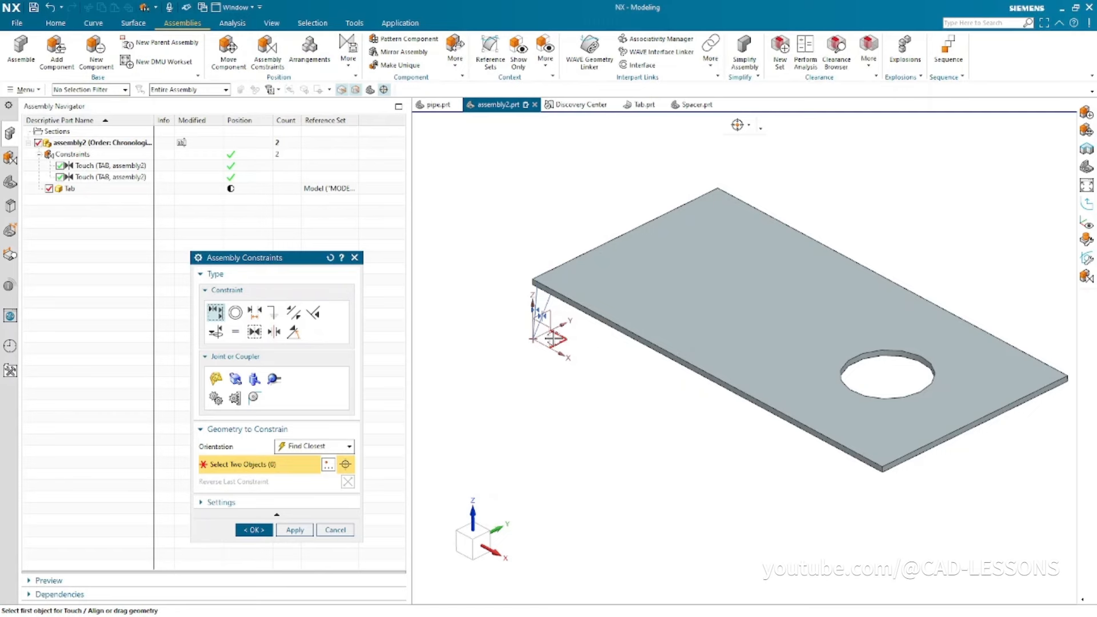
click(550, 335)
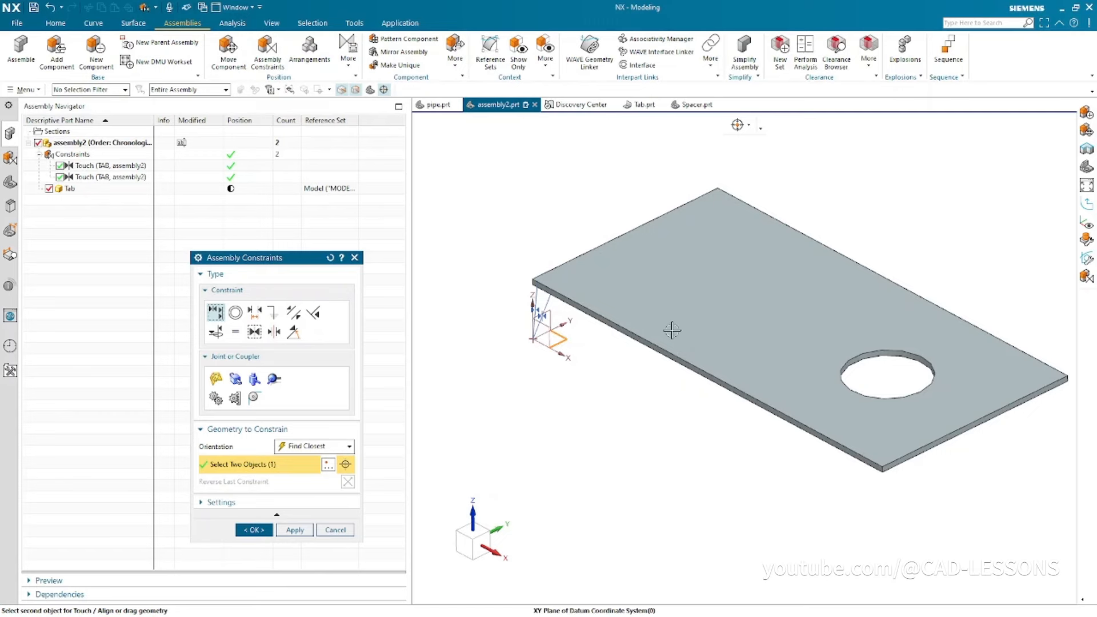
click(670, 327)
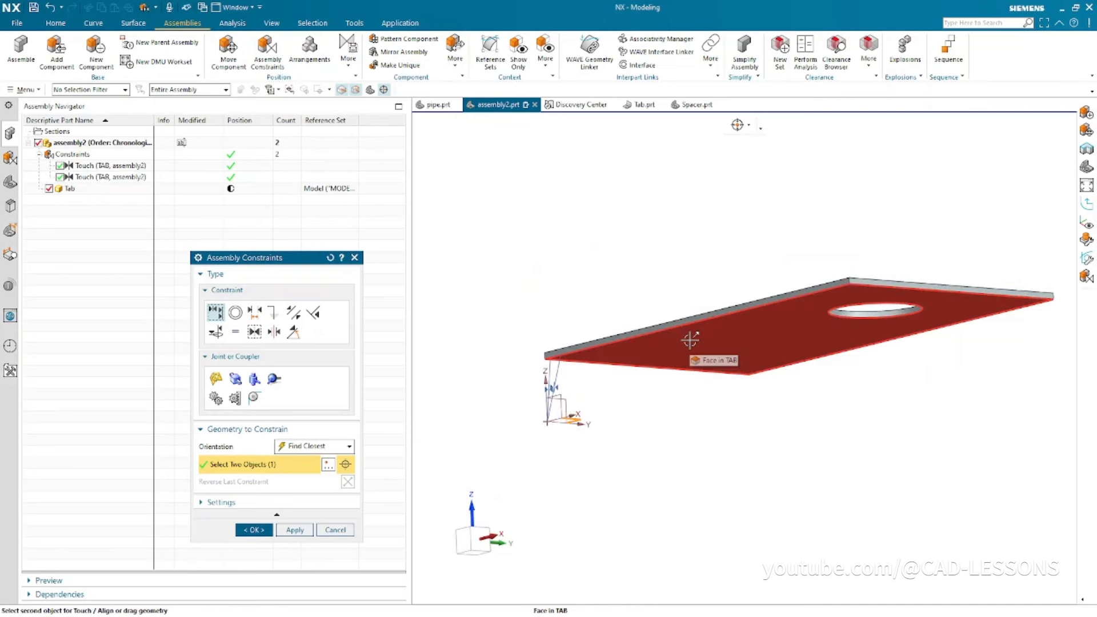
middle_drag(520, 299, 528, 336)
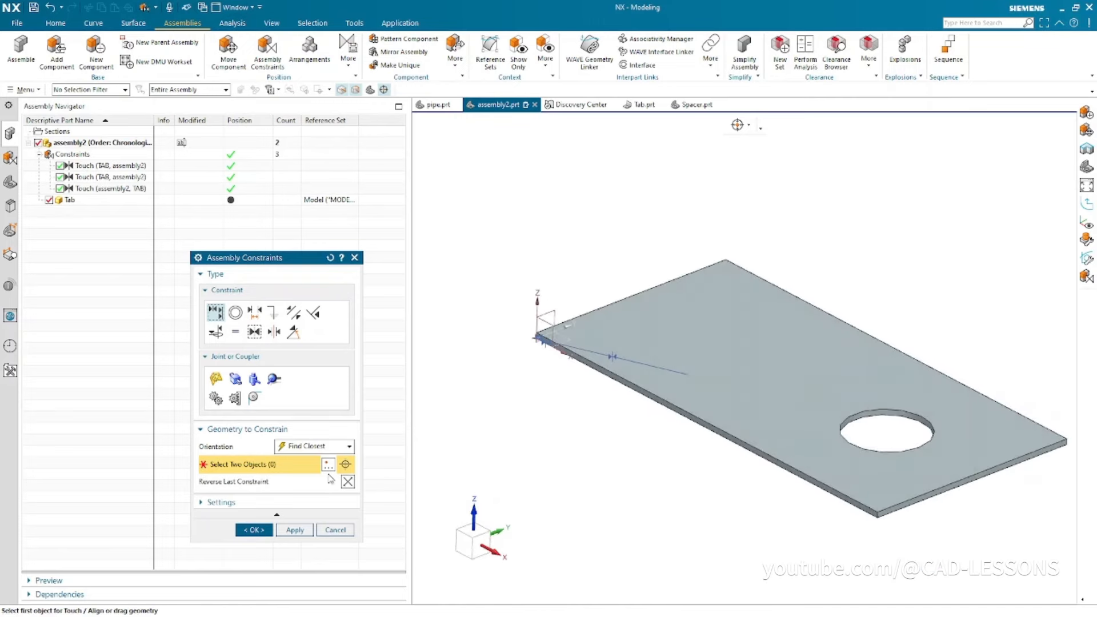
click(257, 529)
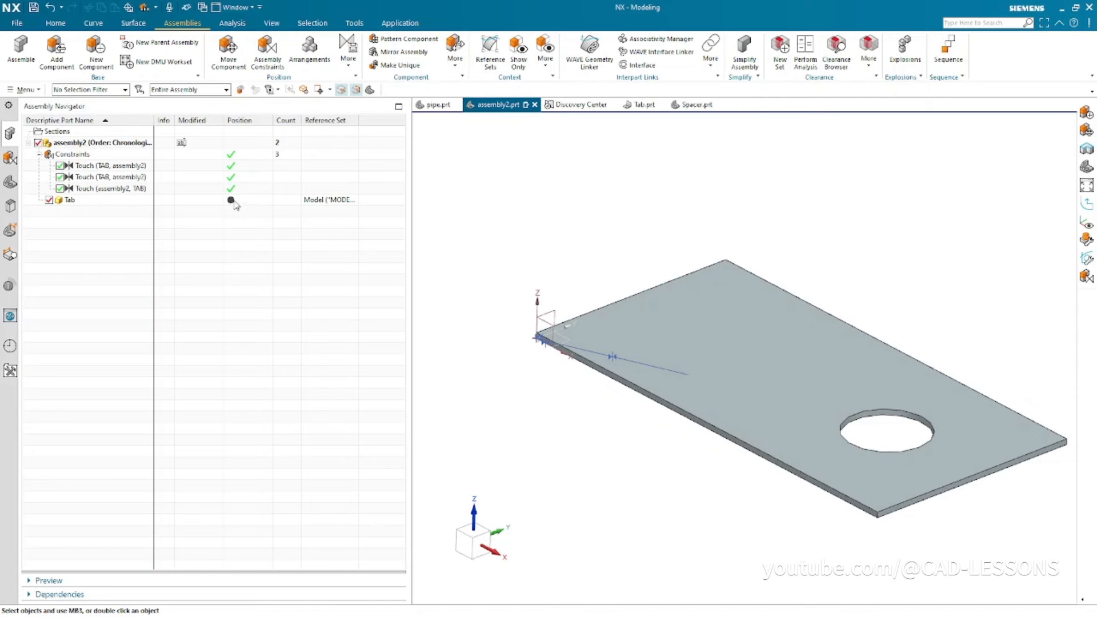
- Check Tab's position status and placement on the datum coordinate system, and review the conversion options for the first Touch constraint
mouse_move(232, 207)
middle_drag(583, 247, 571, 252)
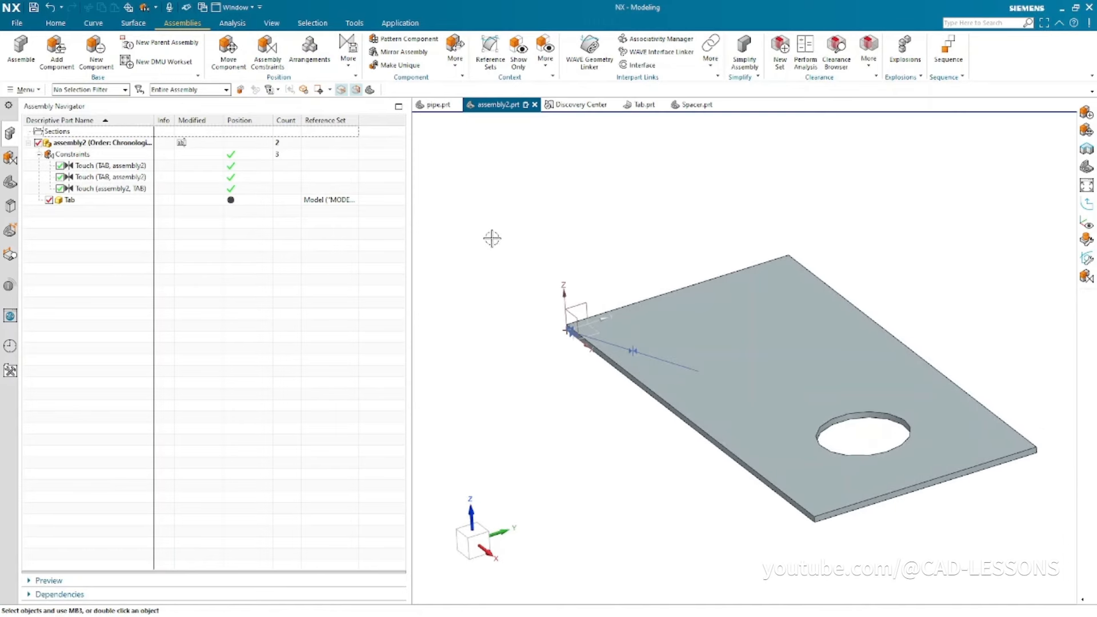
scroll(490, 236, down, 1)
scroll(719, 206, up, 1)
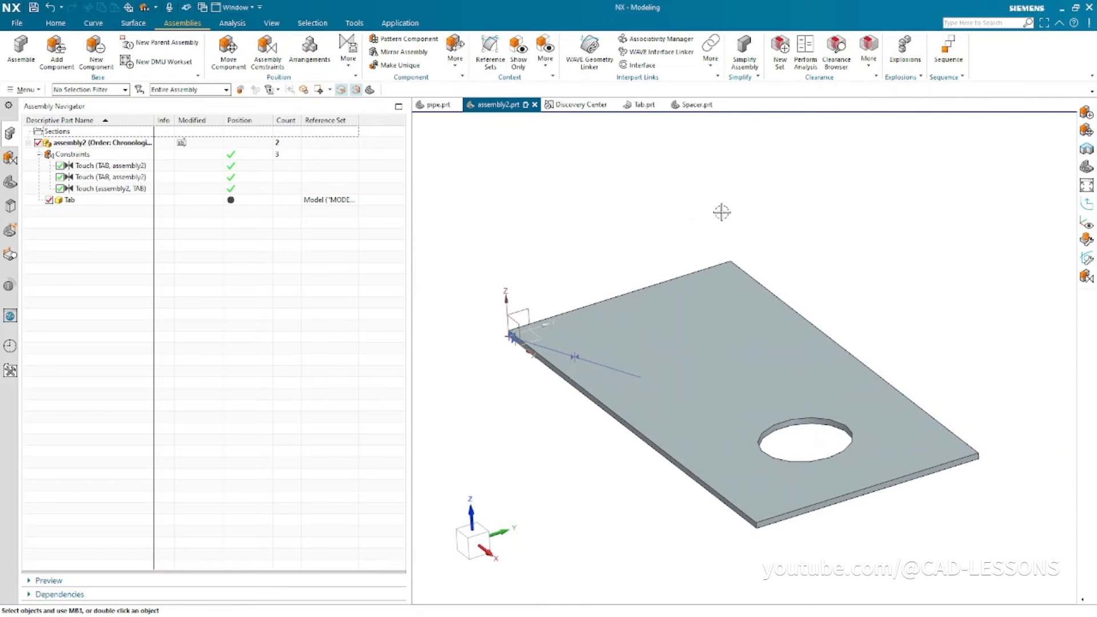
scroll(606, 229, down, 1)
middle_drag(599, 237, 608, 240)
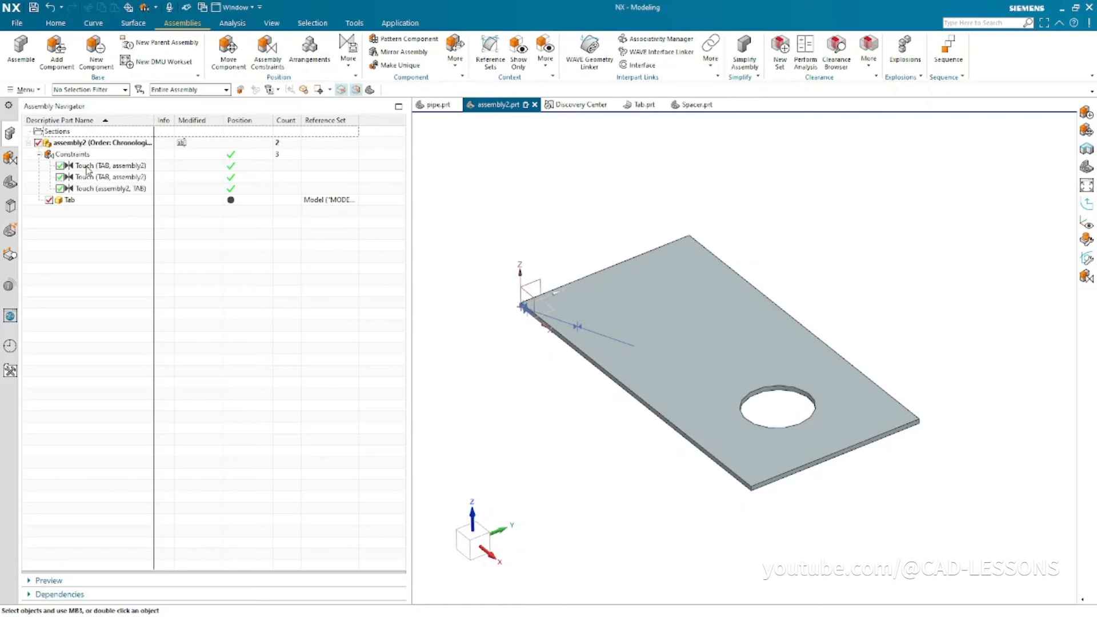
right_click(87, 169)
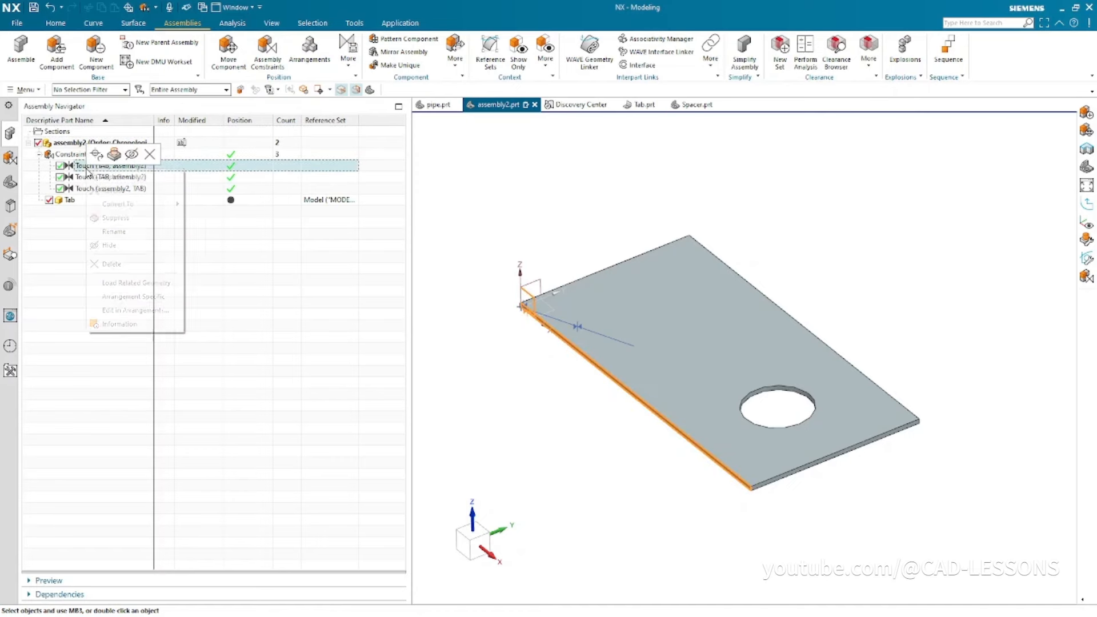
mouse_move(143, 208)
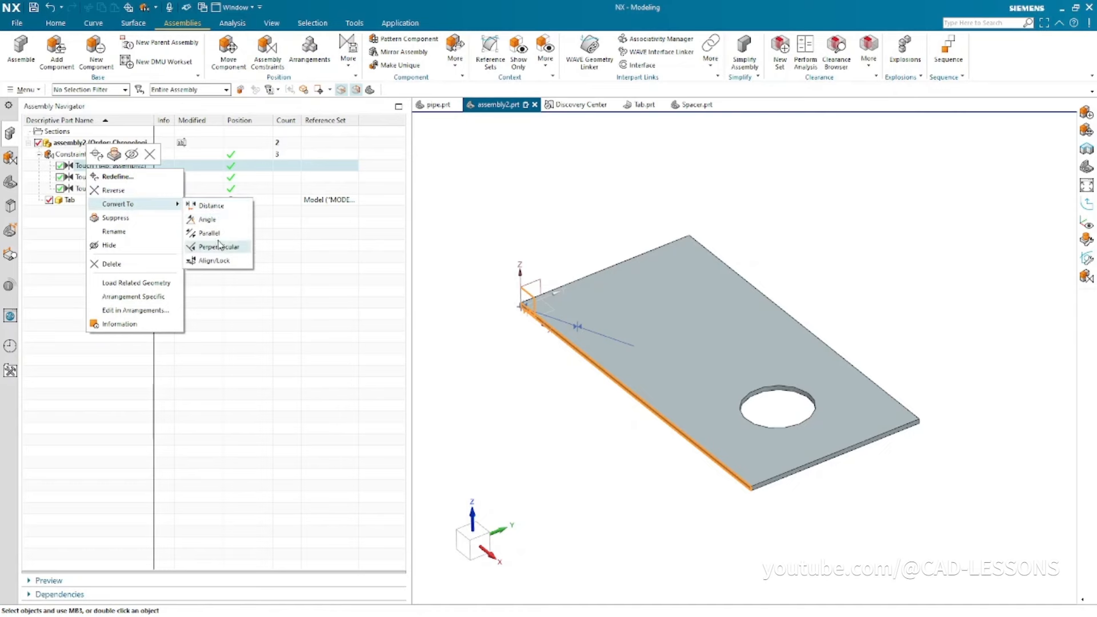
click(64, 256)
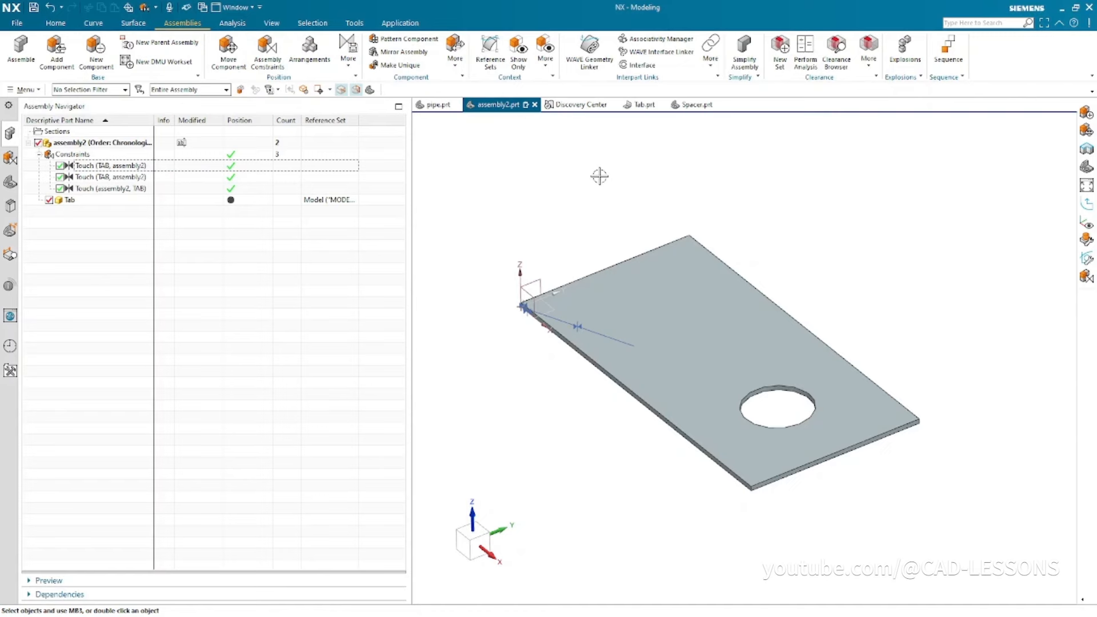
middle_drag(641, 493, 706, 448)
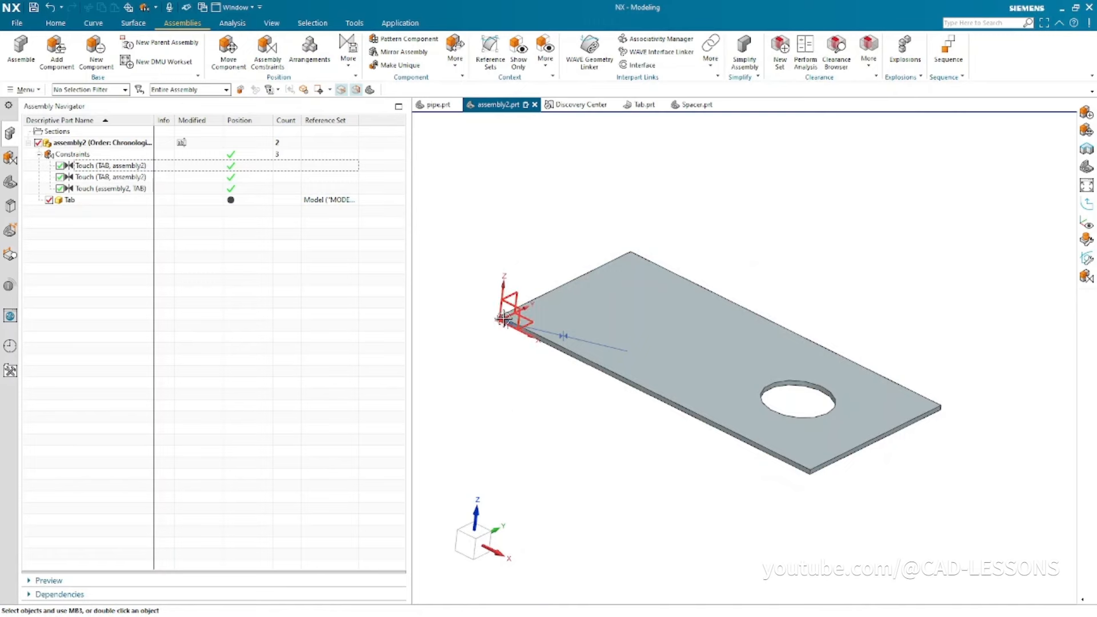
- Add a second Tab.prt with Assembly Location set to Snap, placed beside the first Tab at about X 90.16, Y 379.2, Z 2.5 mm
middle_drag(510, 437, 524, 434)
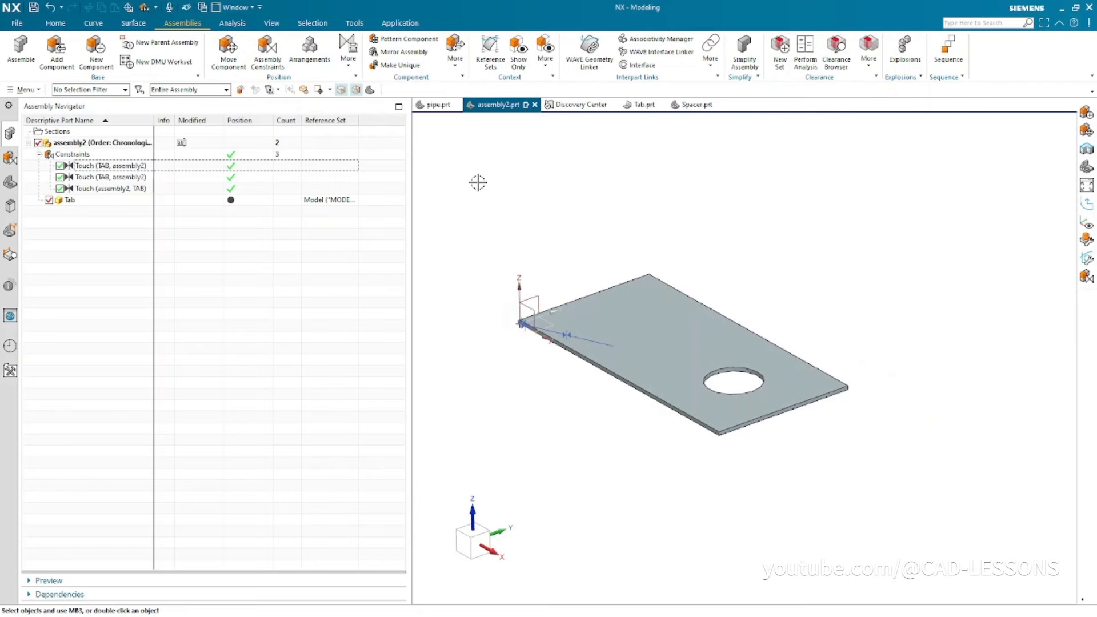
click(52, 60)
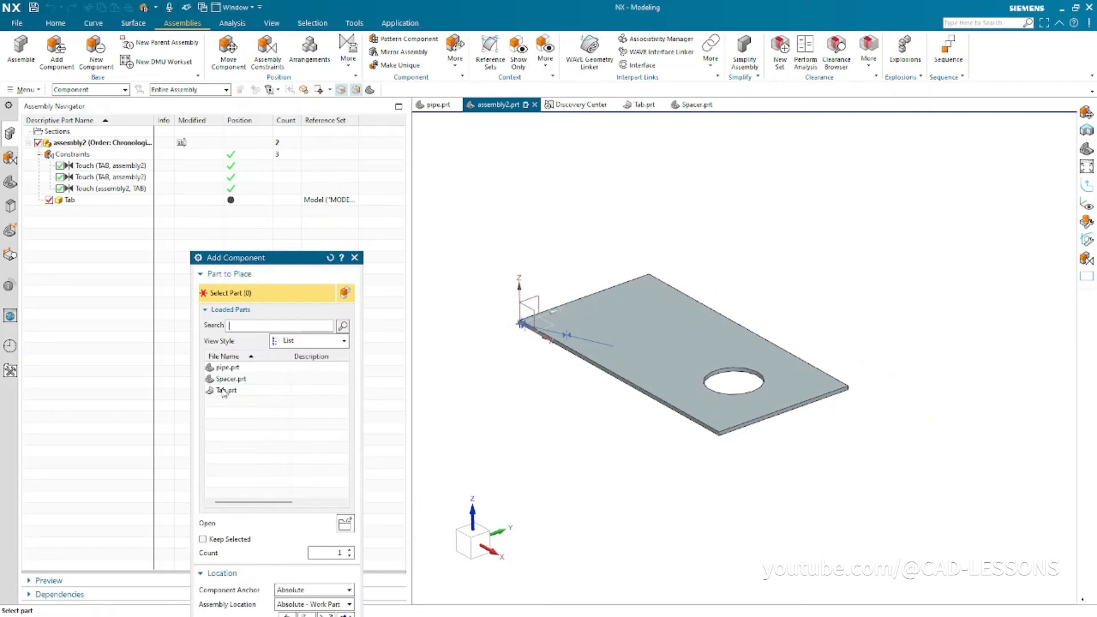
drag(266, 126, 254, 75)
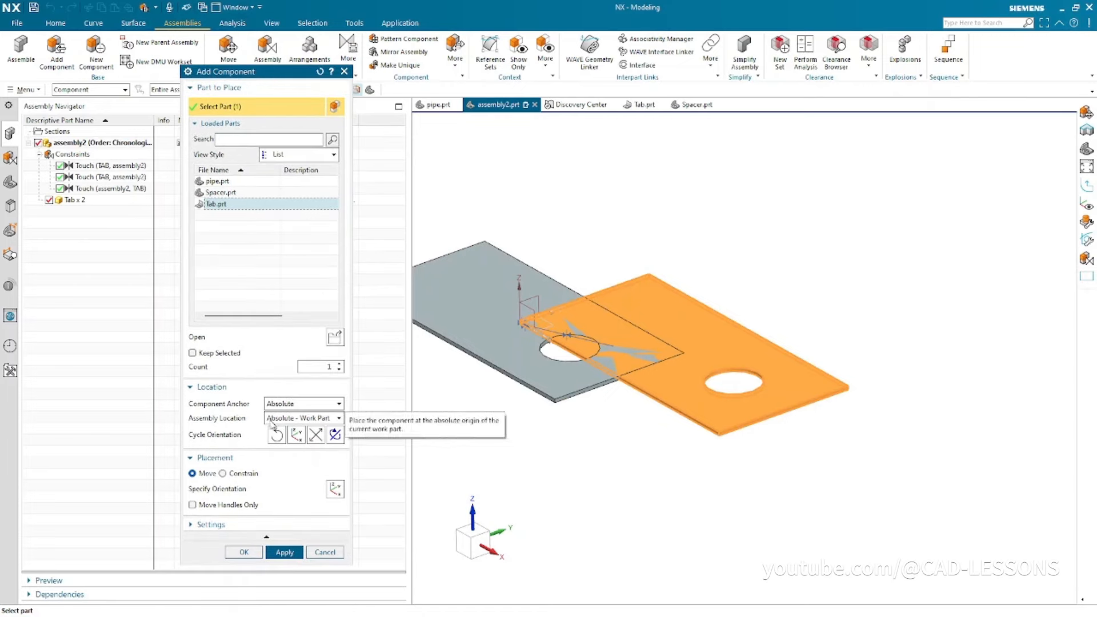
click(273, 420)
click(275, 431)
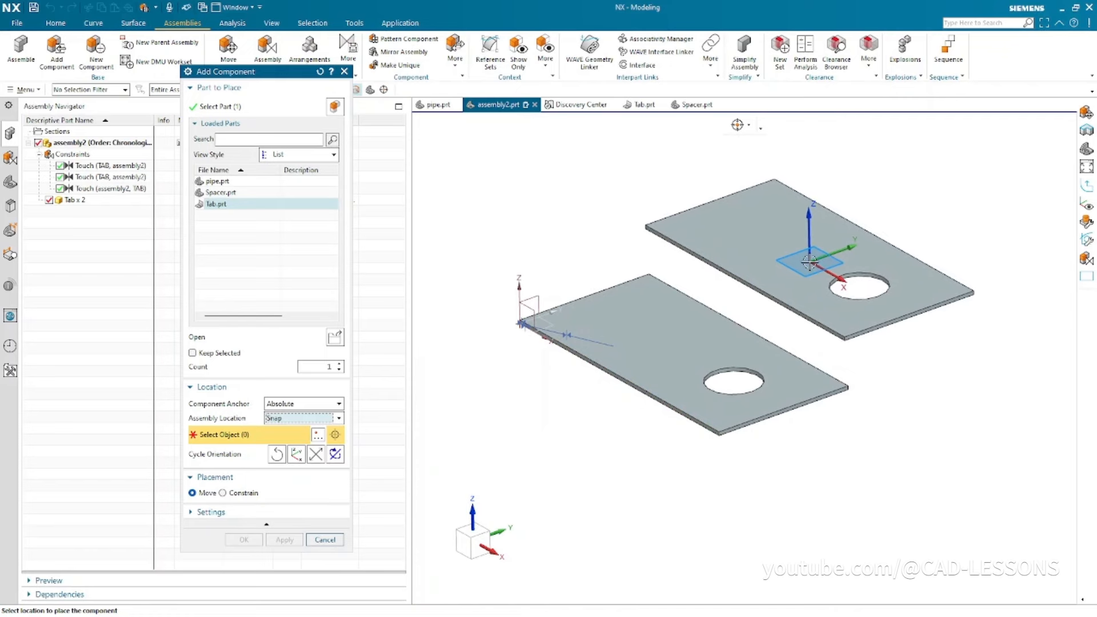
click(809, 260)
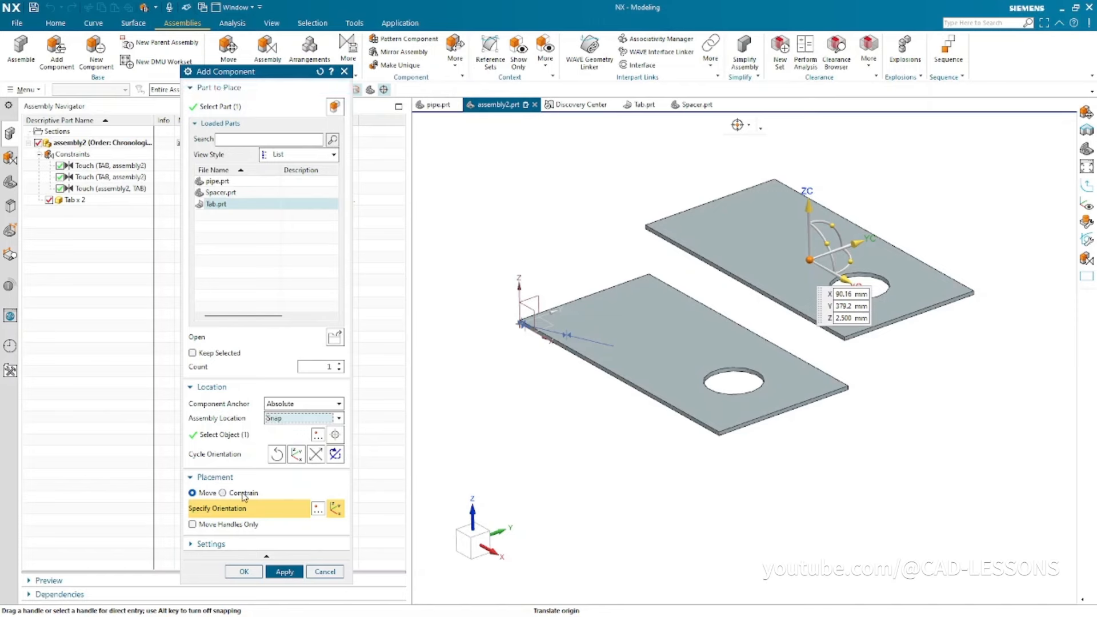
- Constrain the second Tab with Touch Align between its top face and the first Tab's long side face, and slide it along that side
click(244, 493)
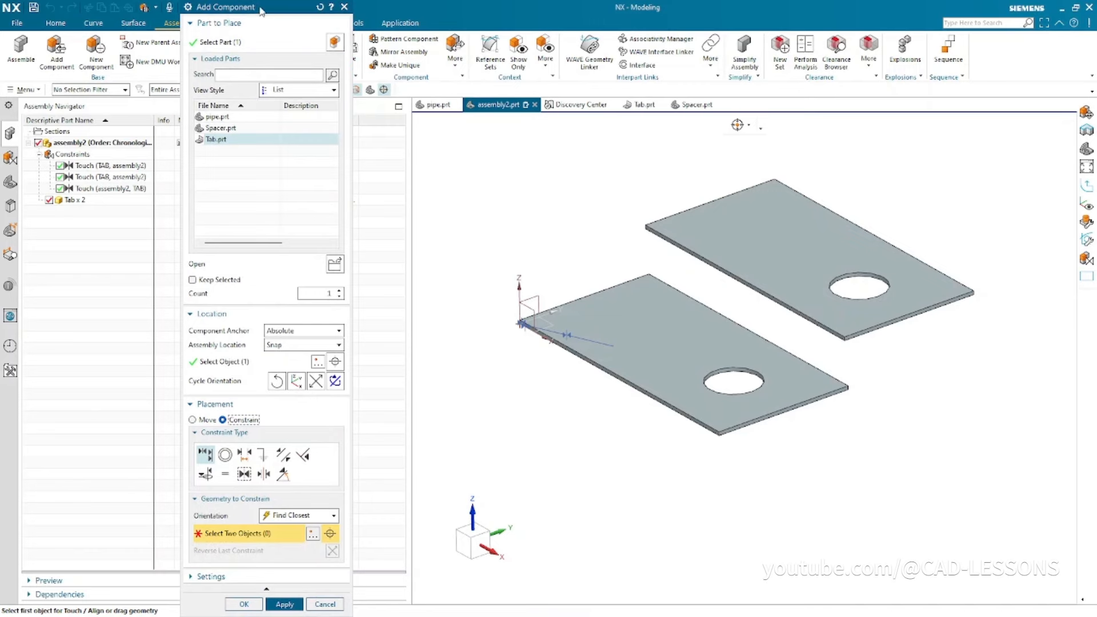
drag(262, 3, 212, 62)
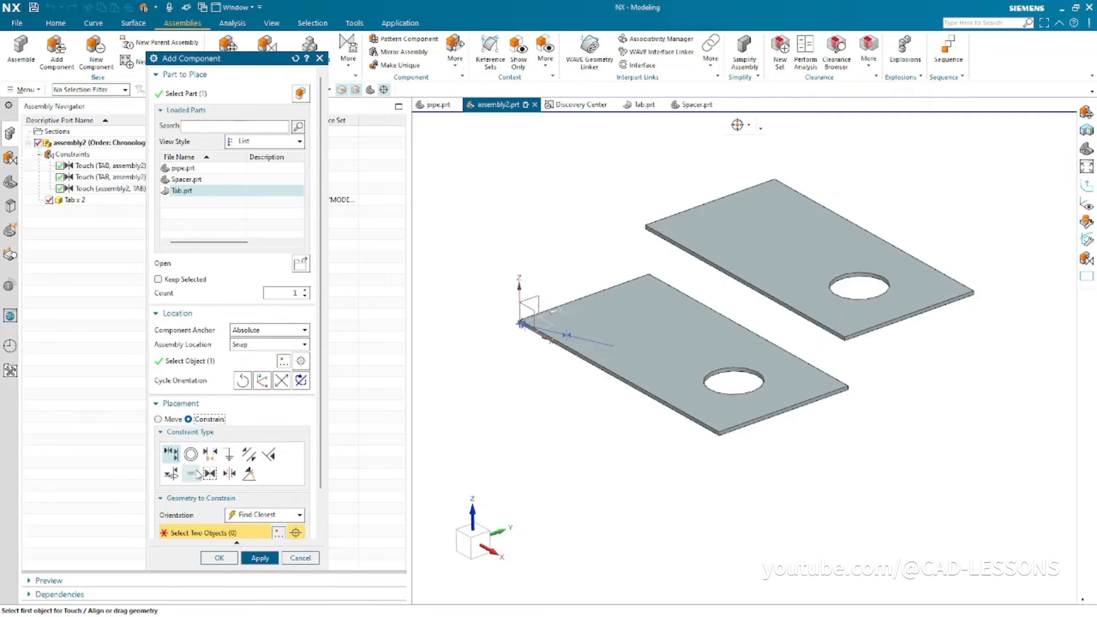
drag(227, 63, 190, 99)
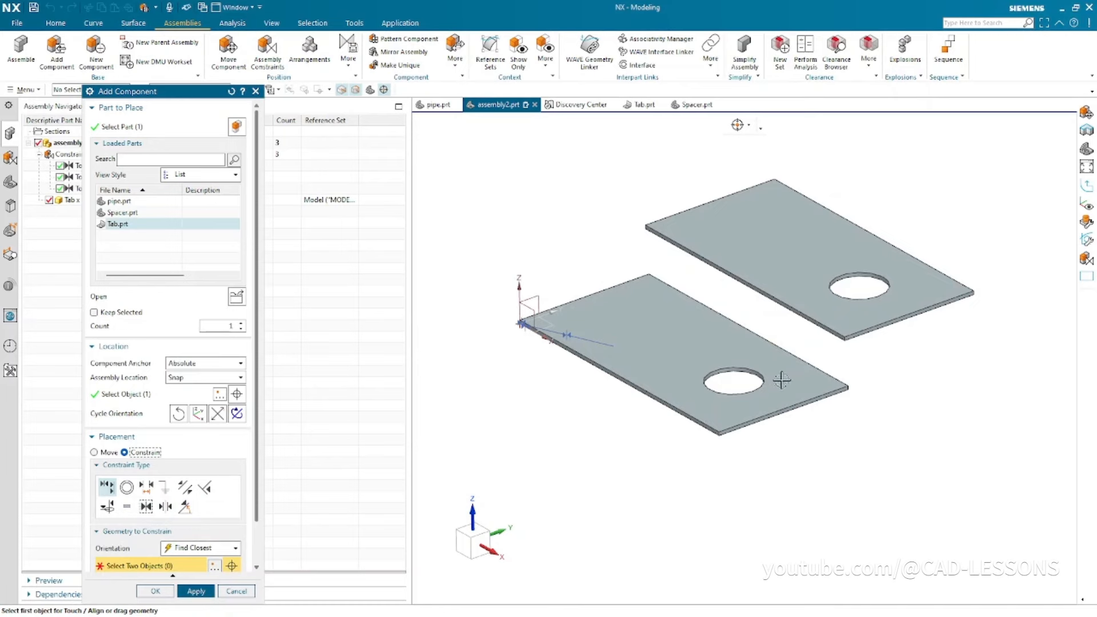
click(907, 303)
scroll(709, 454, up, 3)
scroll(710, 454, up, 2)
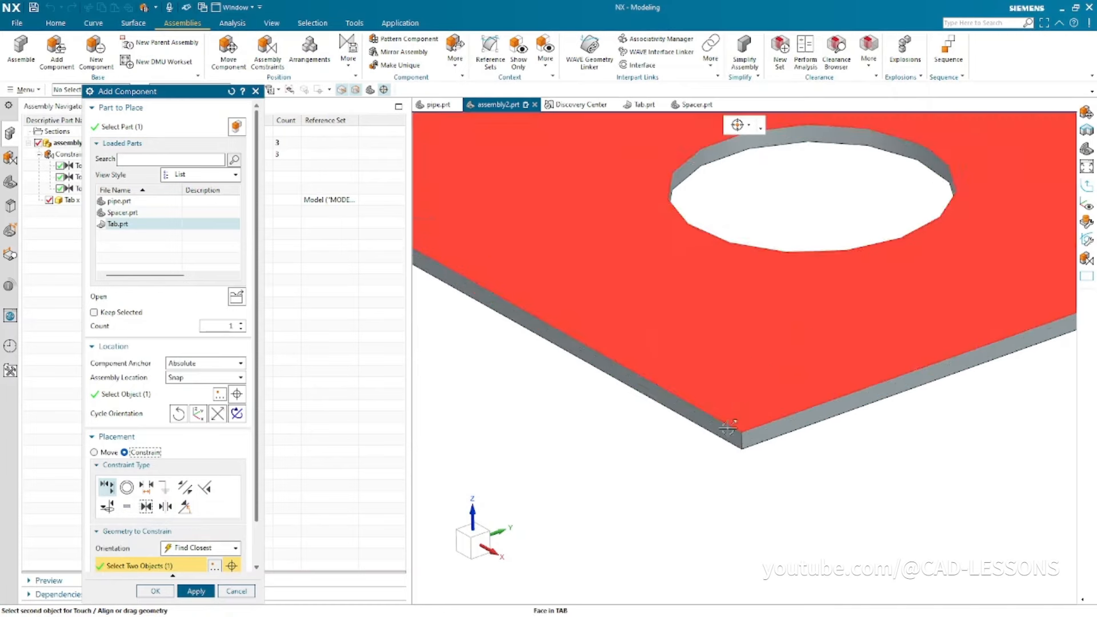
click(730, 438)
scroll(791, 375, down, 5)
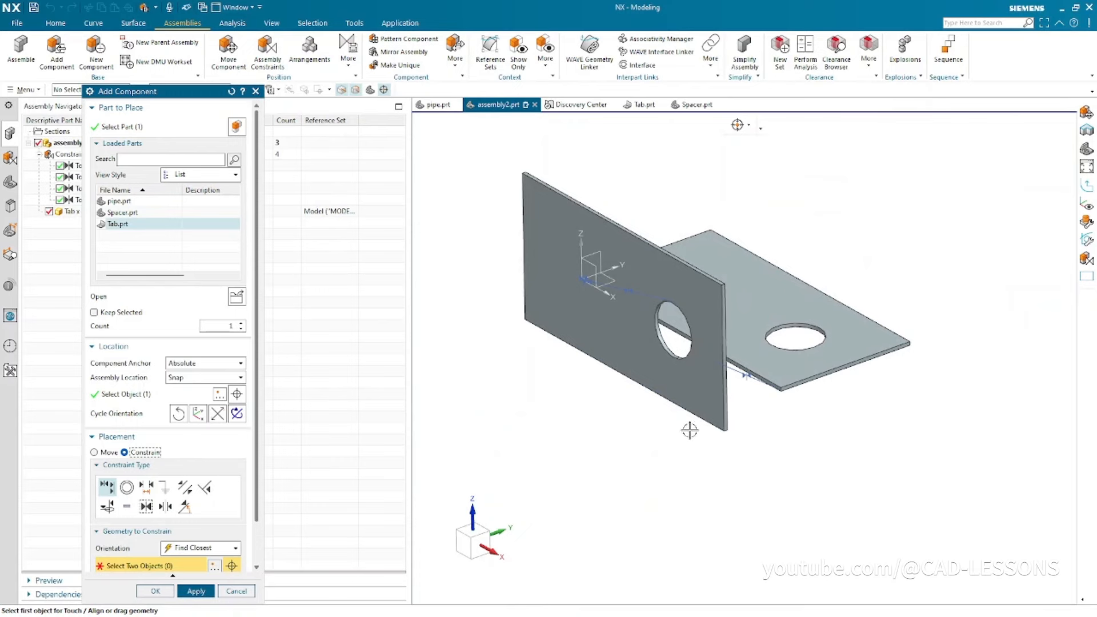
drag(576, 344, 761, 439)
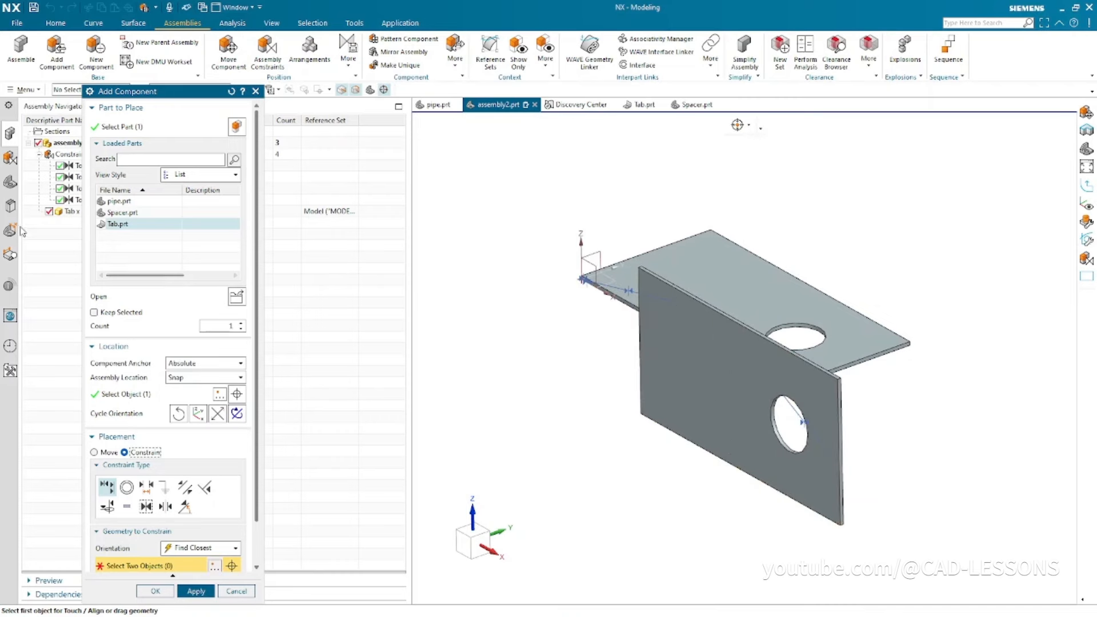
- Hide the datum coordinate system and return to the assembly structure
click(10, 183)
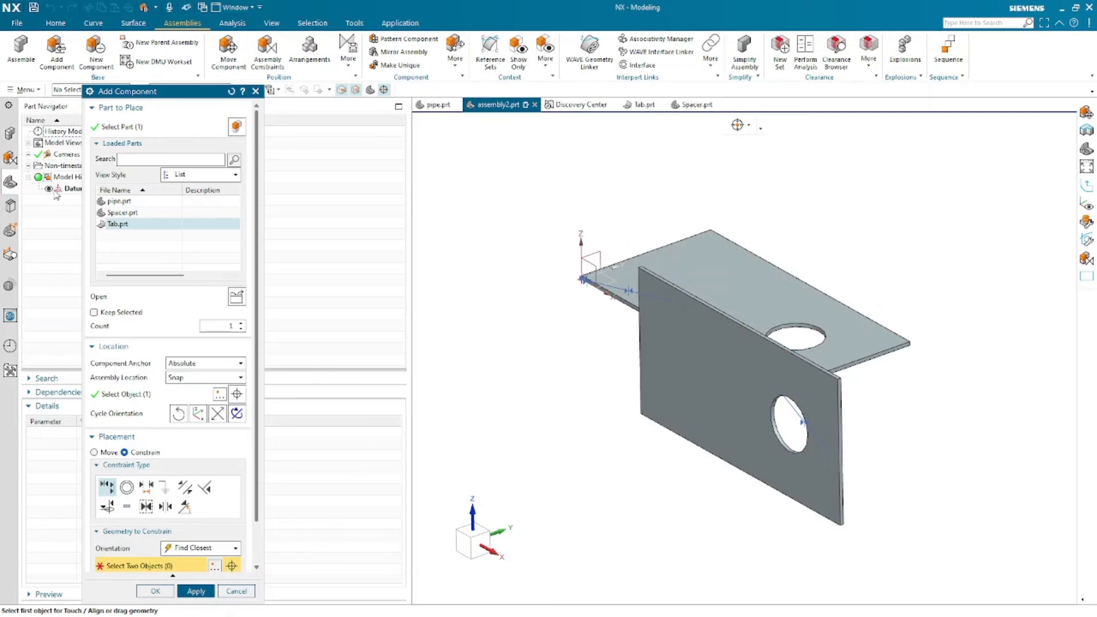
click(50, 190)
click(13, 134)
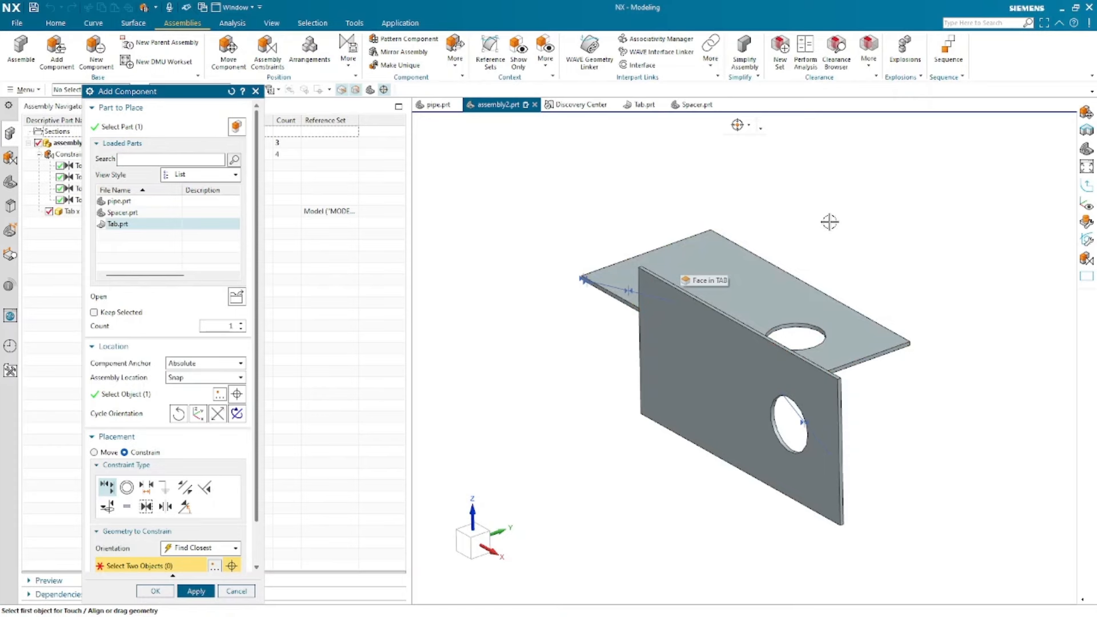
- Slide the upright Tab clear of the base Tab, and align its hole-side end face with the base Tab's matching end face
drag(738, 395, 578, 311)
drag(652, 329, 458, 222)
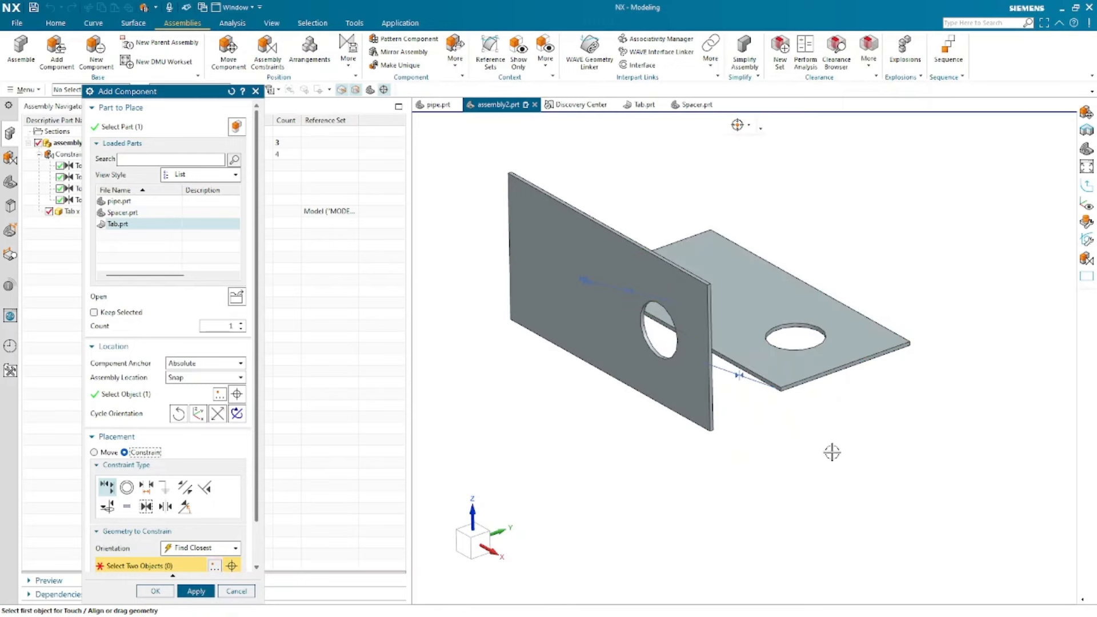
scroll(780, 398, up, 2)
scroll(766, 408, up, 2)
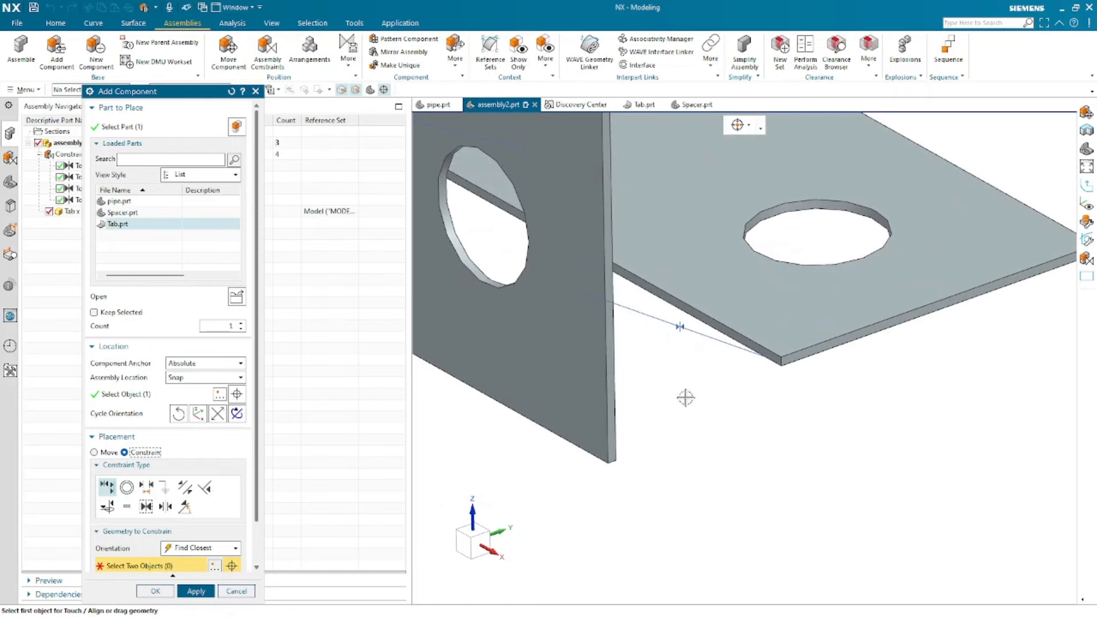
click(612, 387)
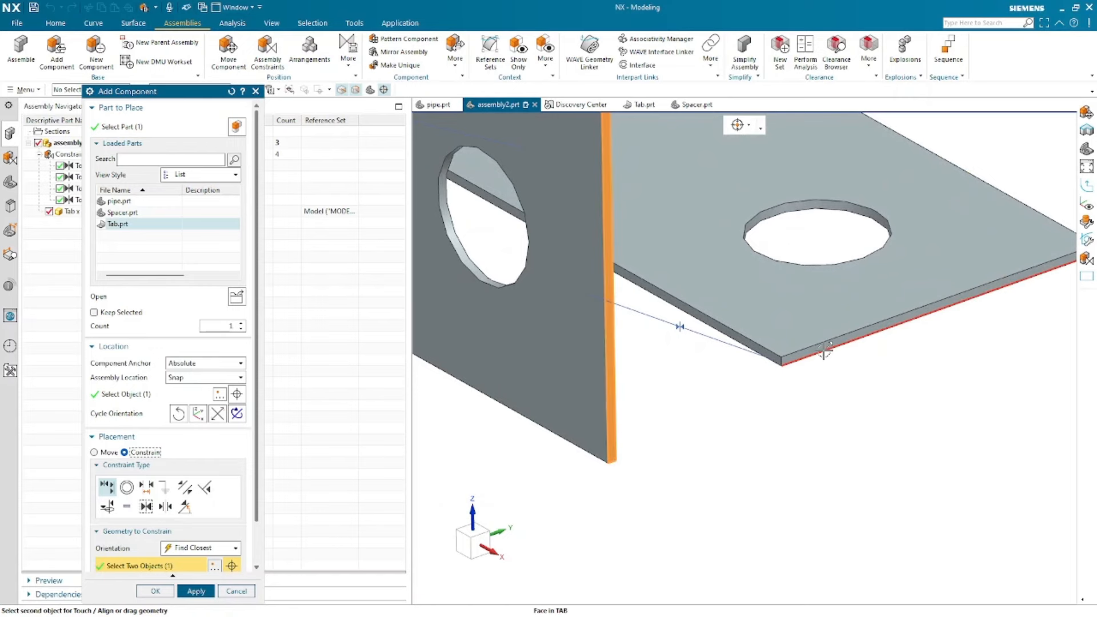
click(824, 350)
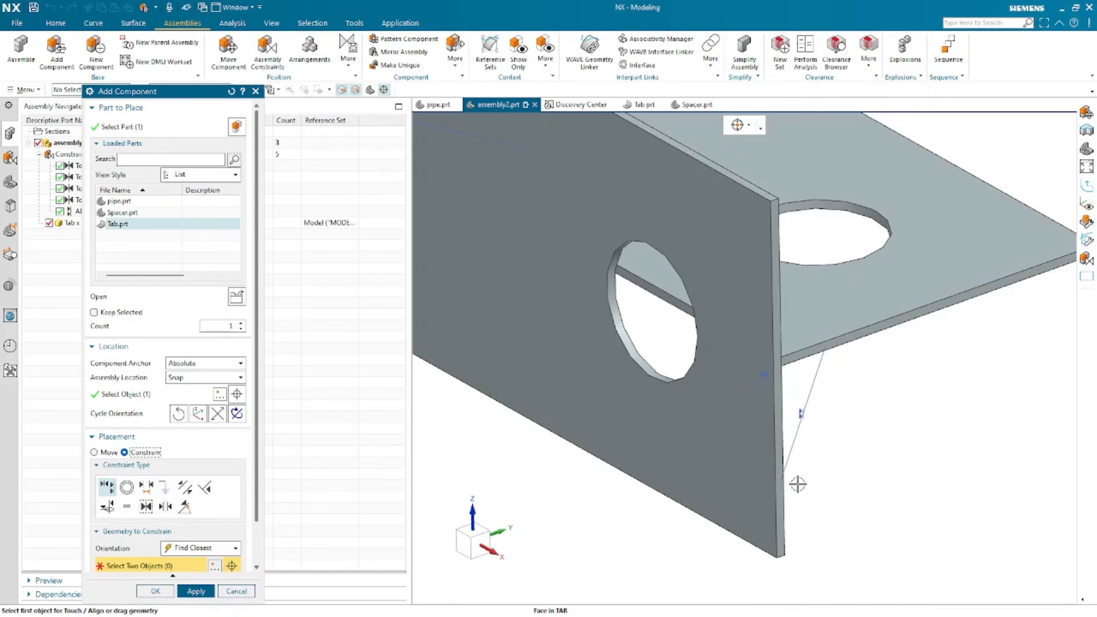
- Align the upright Tab's lower narrow side face with the underside face of the base Tab
scroll(791, 395, down, 2)
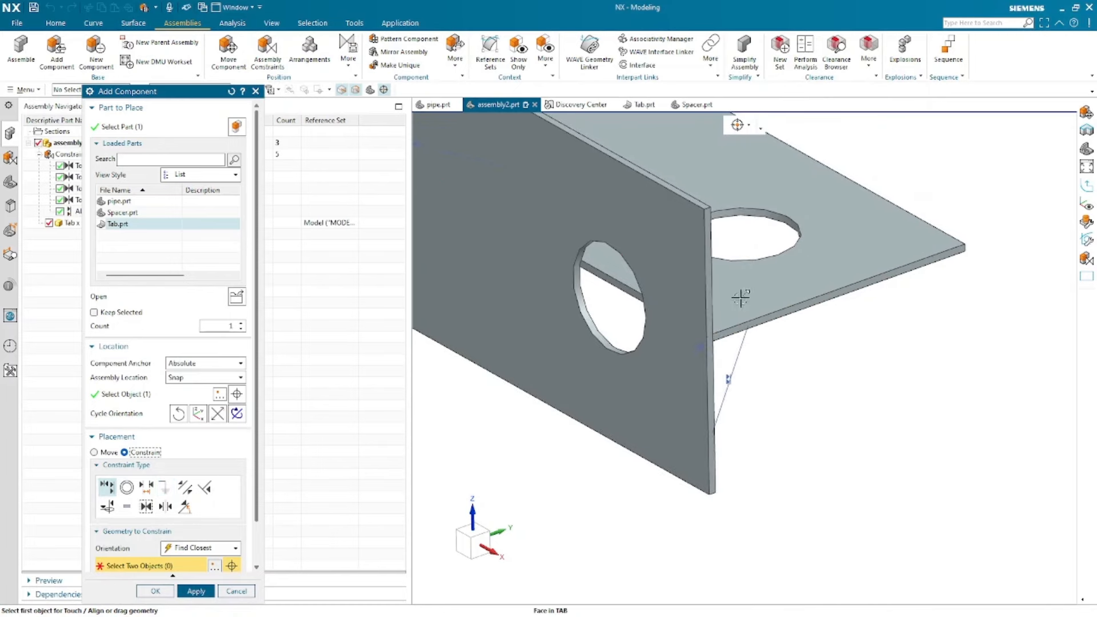
middle_drag(740, 298, 730, 245)
scroll(833, 403, up, 2)
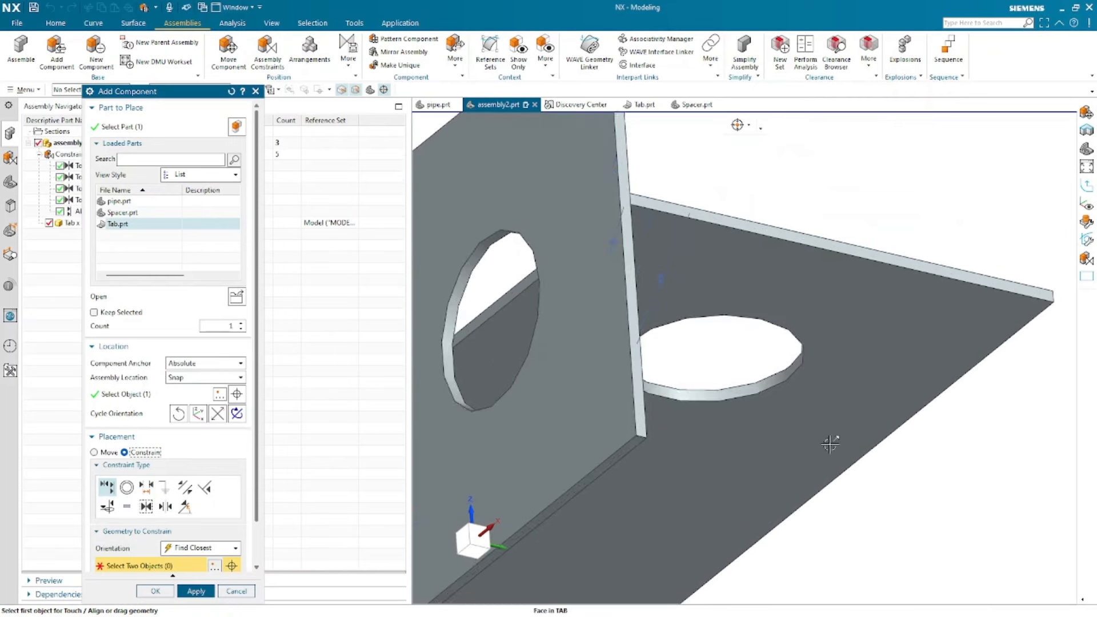
click(638, 443)
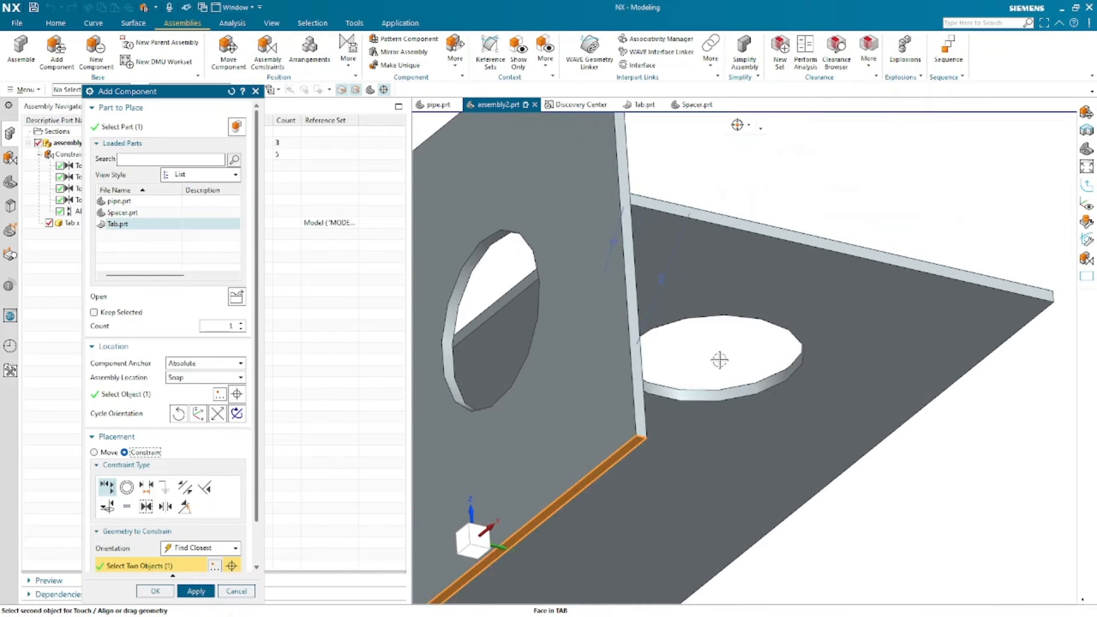
click(757, 270)
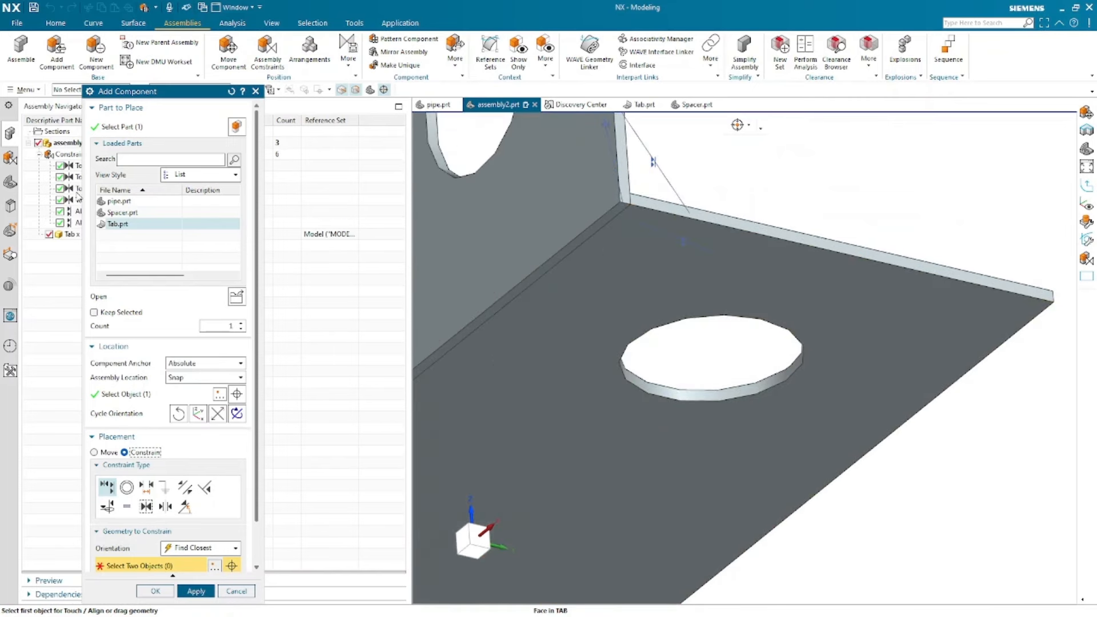
- Review the second Tab's constraints and position status, and finish adding the component
scroll(838, 182, down, 3)
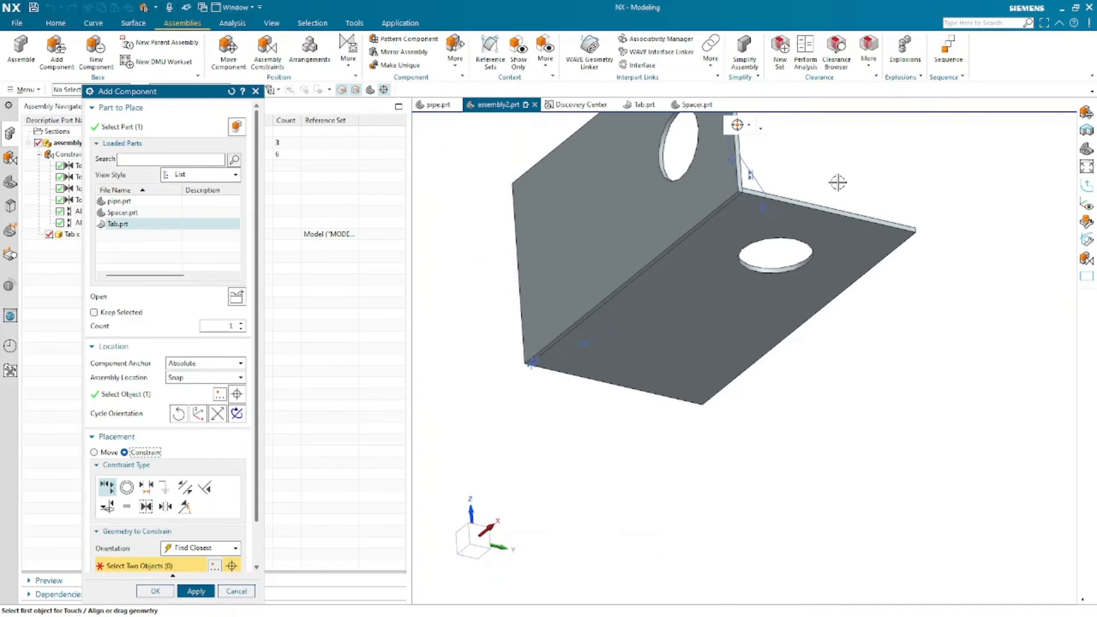
middle_drag(675, 231, 600, 277)
scroll(534, 460, down, 2)
drag(181, 92, 387, 94)
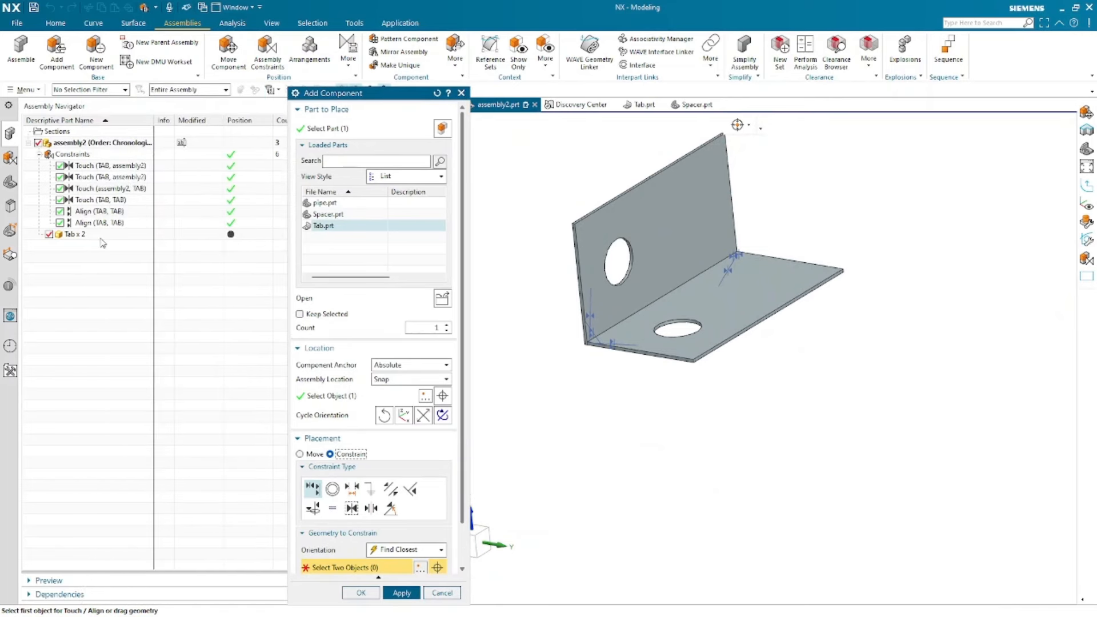
click(359, 593)
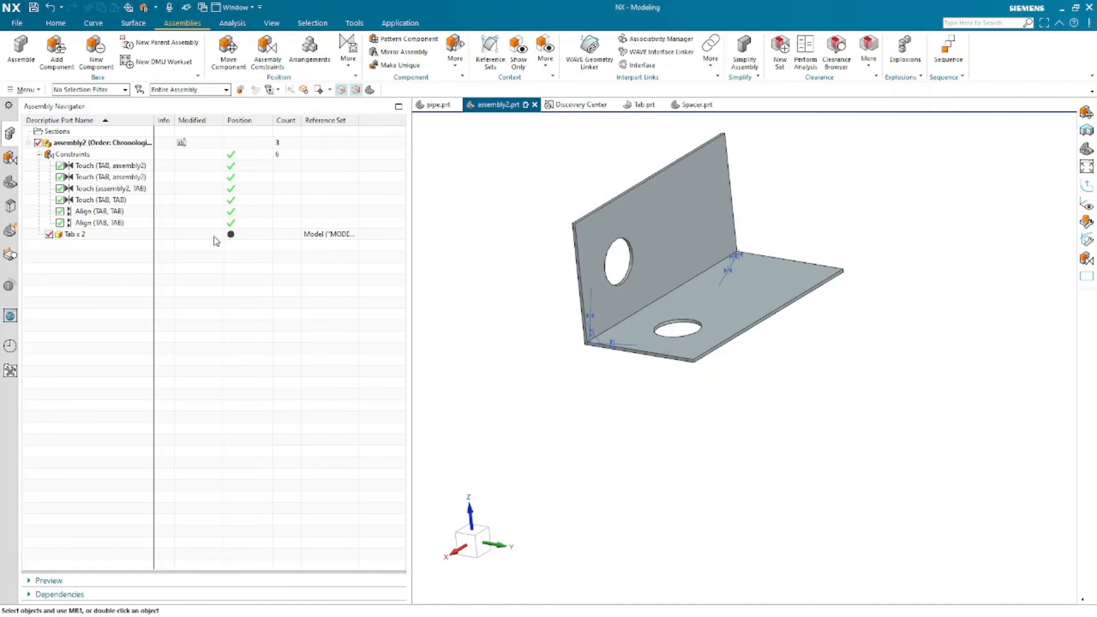
- Unpack the Tab x 2 entry into separate components, and check which one is the upright Tab
right_click(79, 236)
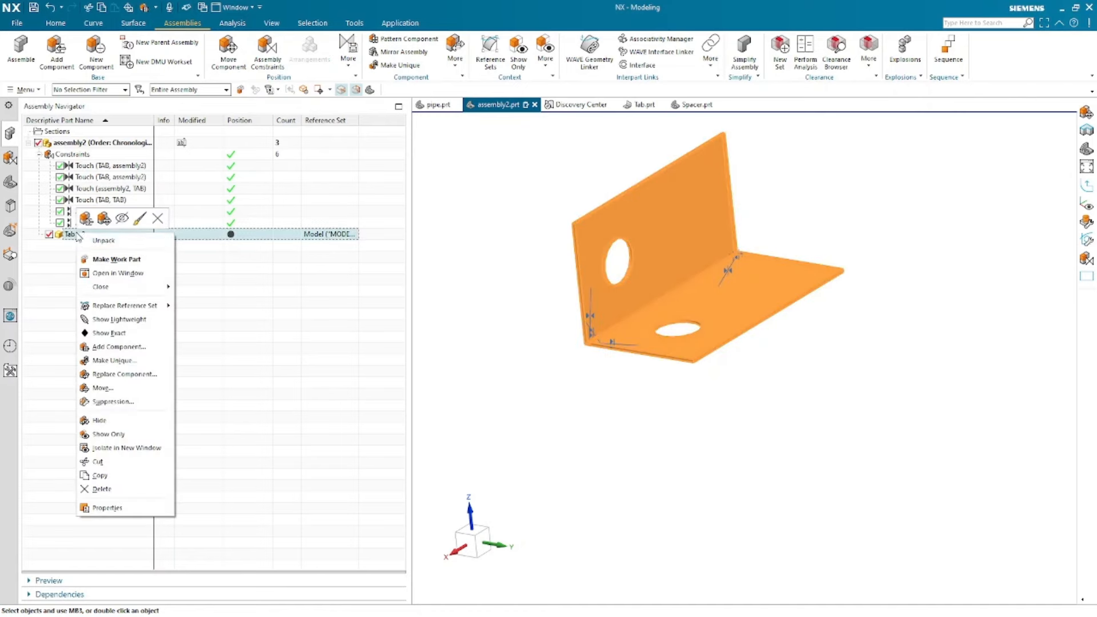
click(90, 242)
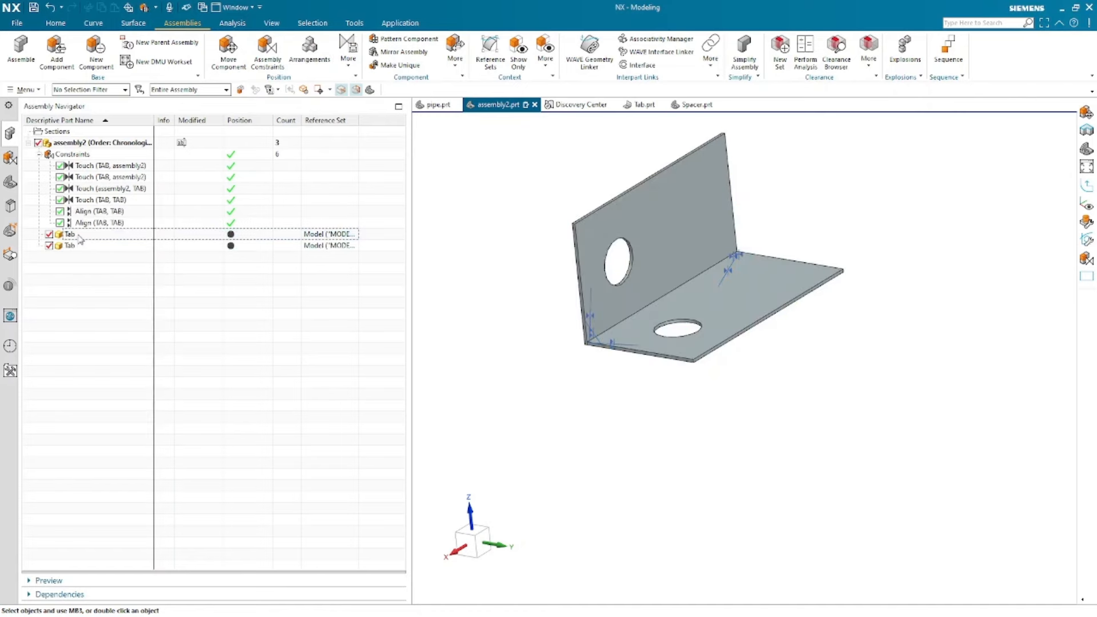
click(70, 247)
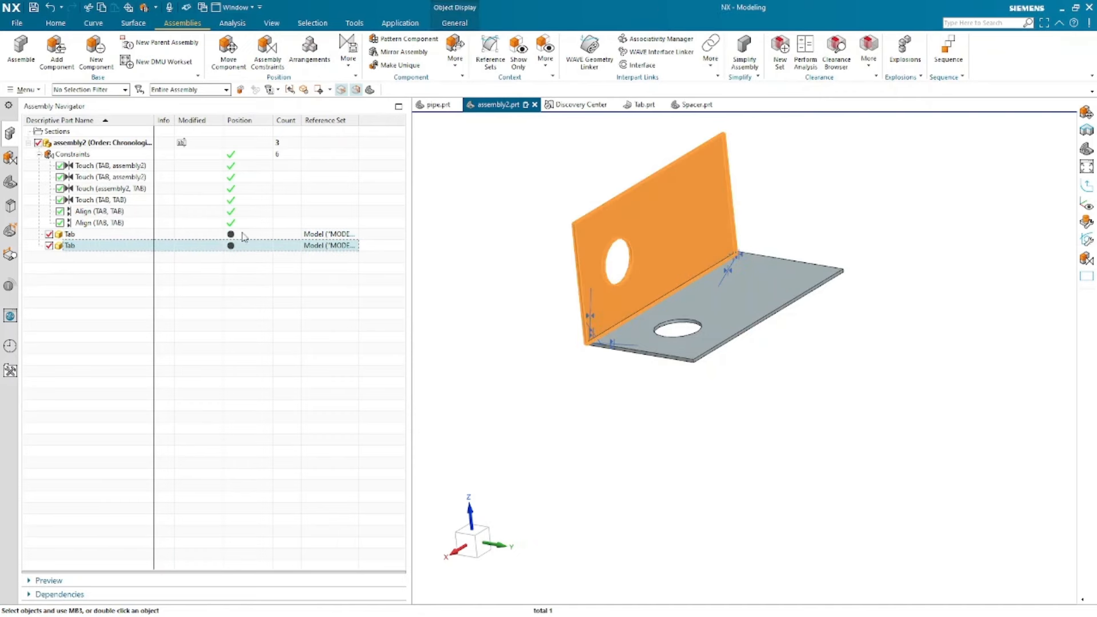
click(610, 392)
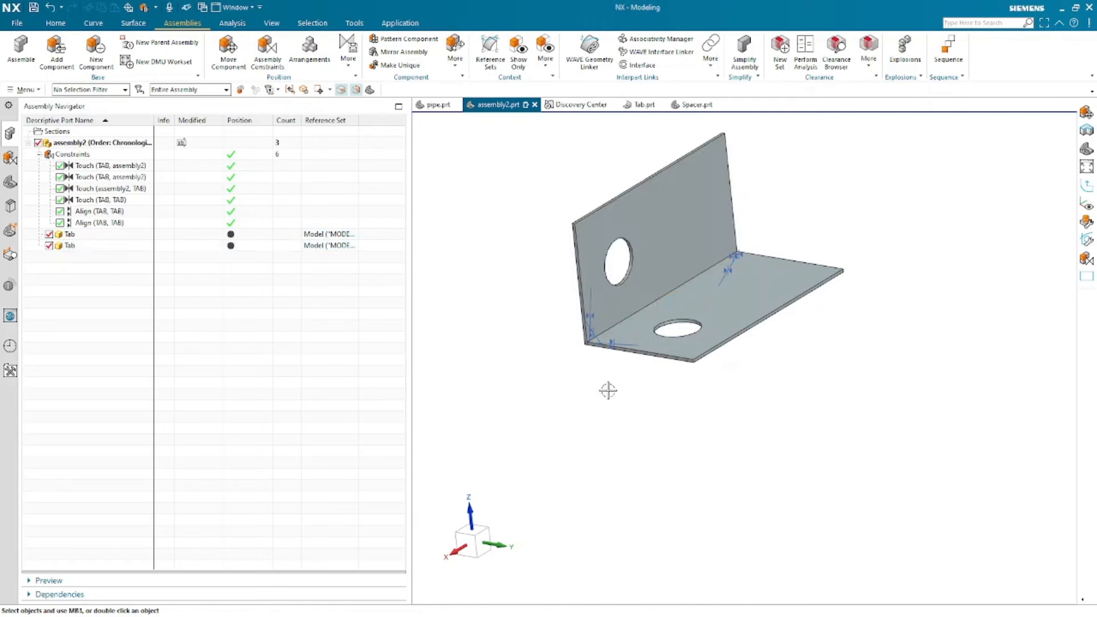
- Add a third Tab.prt with the Snap location and Constrain placement, positioned beyond the base Tab's free long side
click(57, 52)
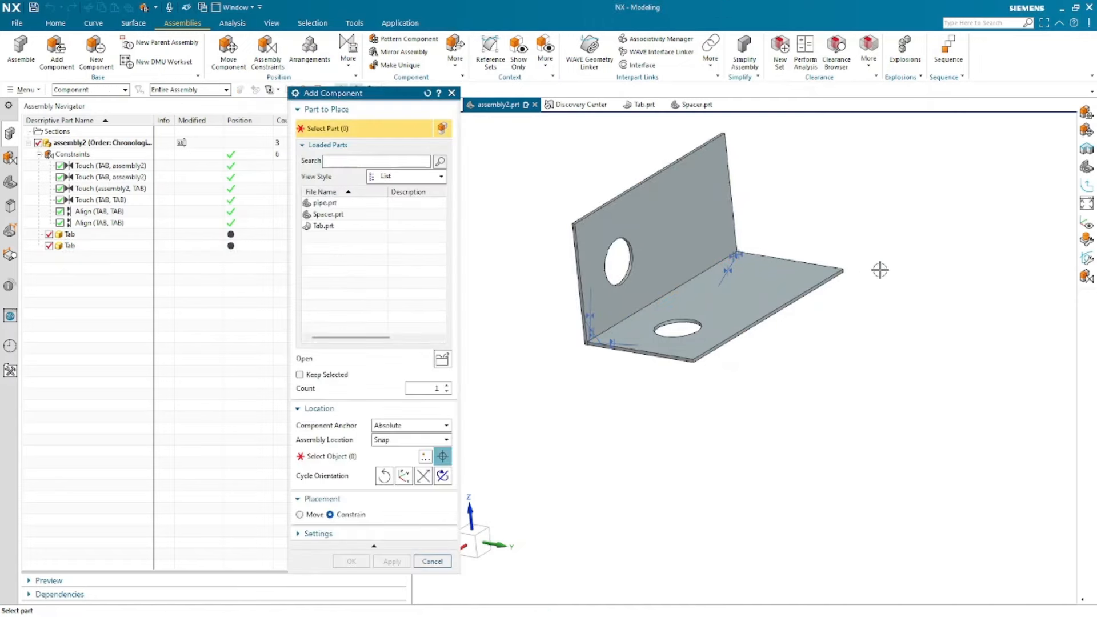
click(337, 226)
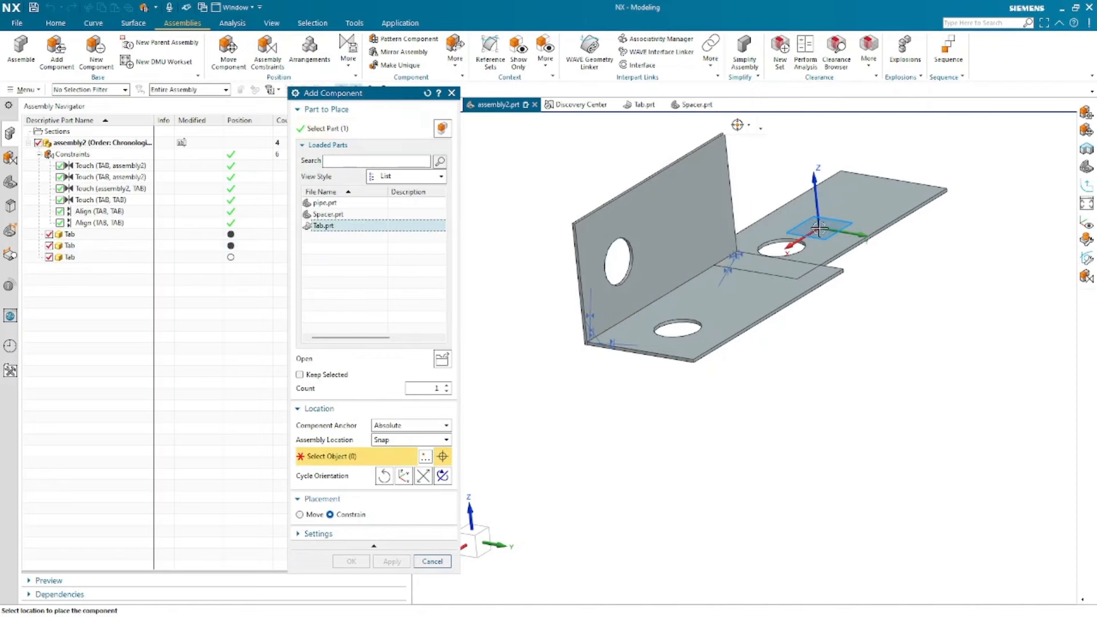
click(904, 229)
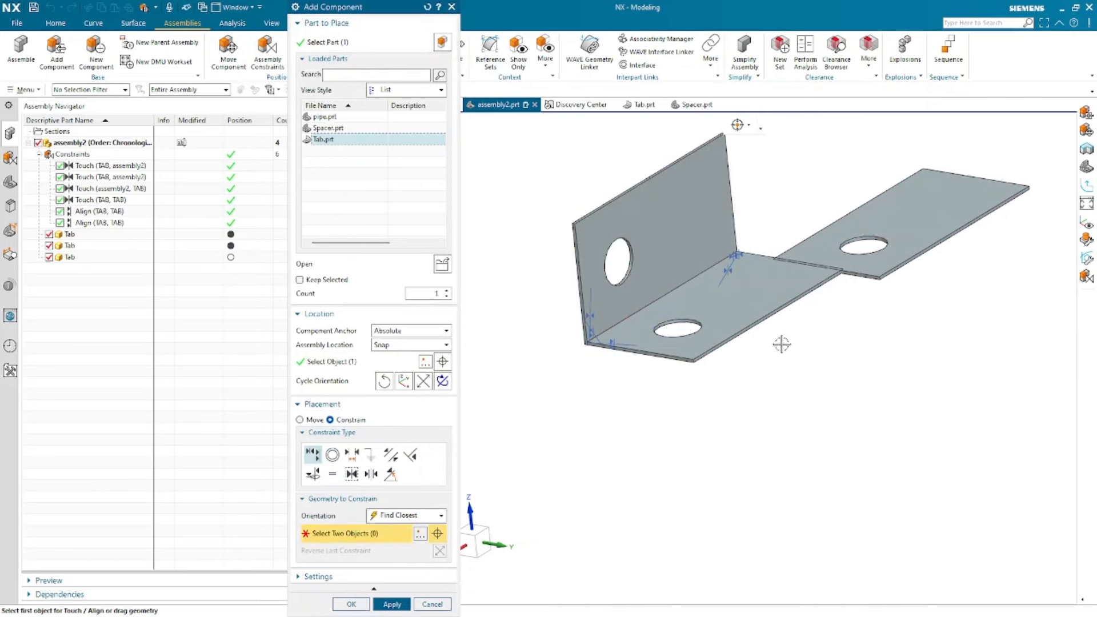
- Apply Touch Align between the third Tab's top face and the base Tab's free long side face
scroll(880, 267, up, 2)
click(975, 202)
scroll(794, 305, up, 5)
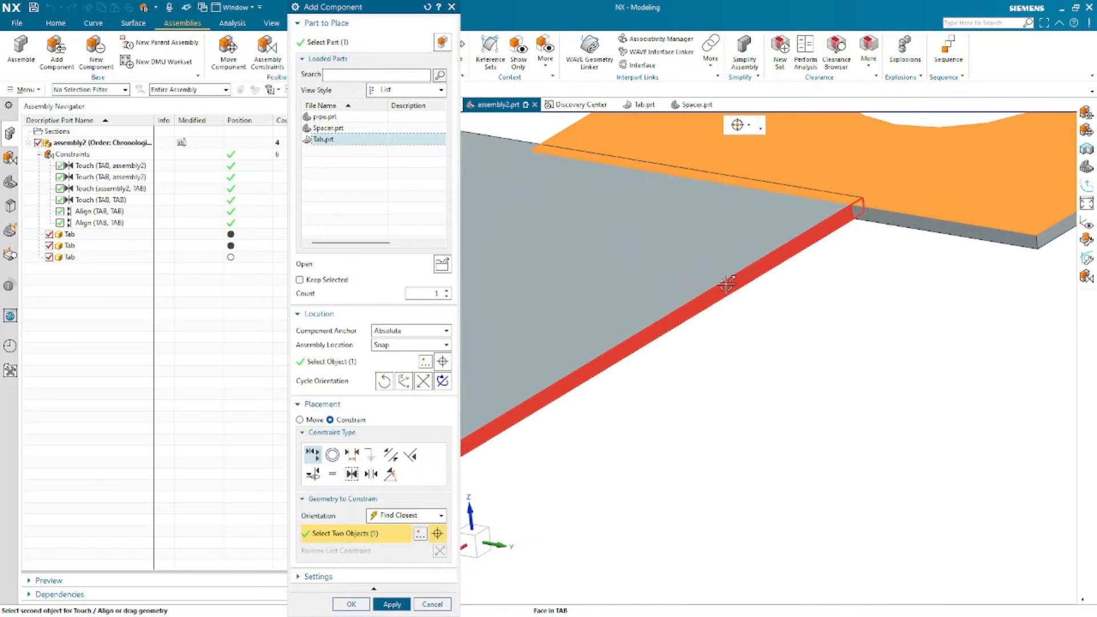
click(730, 286)
scroll(894, 328, down, 3)
- Align the third Tab's narrow end face with the base Tab's end face near the hole
click(880, 288)
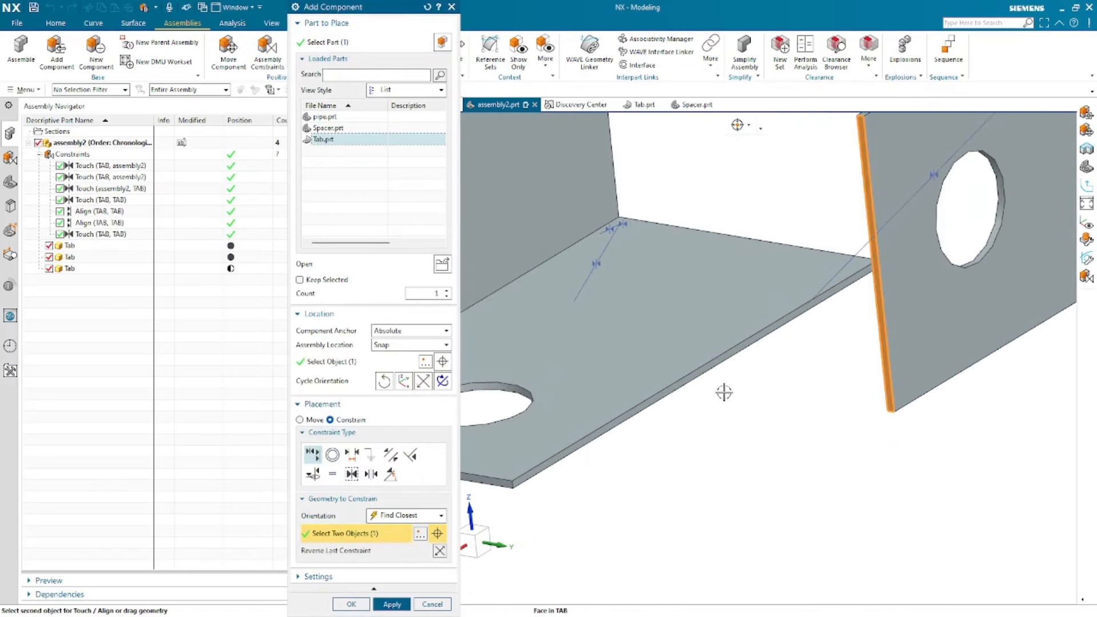
scroll(725, 388, down, 3)
scroll(601, 440, up, 4)
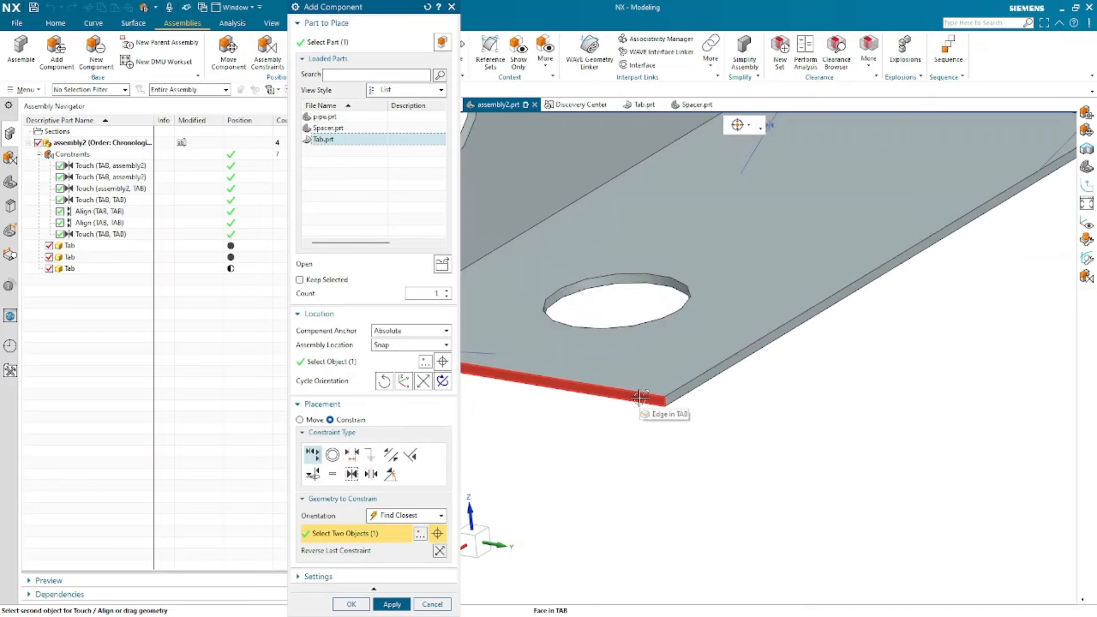
click(642, 410)
scroll(632, 454, down, 3)
scroll(649, 498, up, 3)
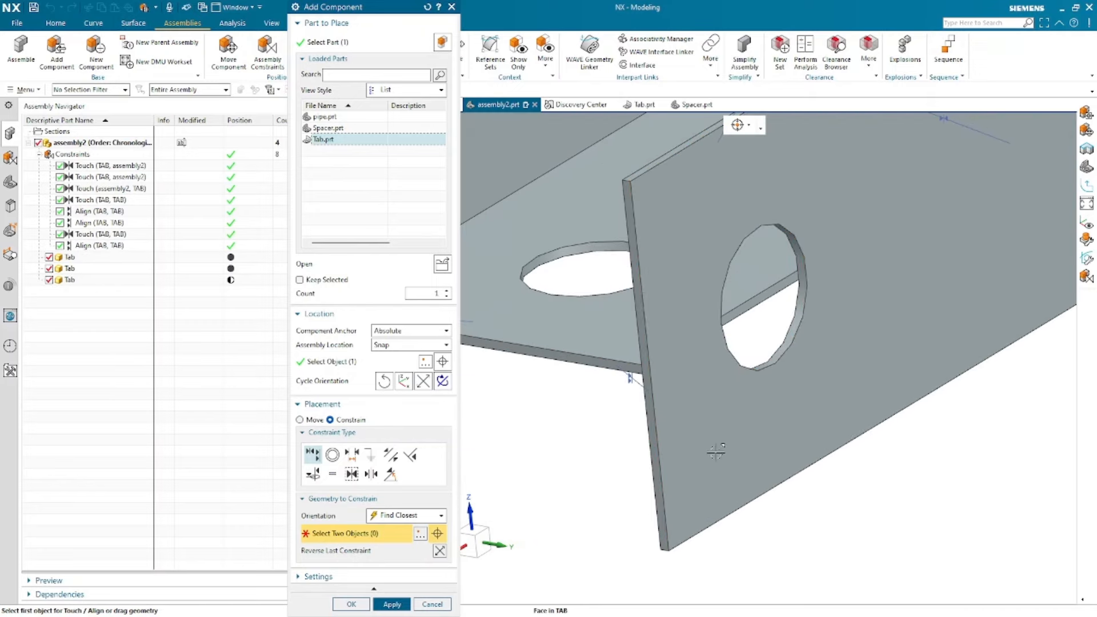
- Align the third Tab's lower long edge face with the underside of the base Tab and finish adding the component
middle_drag(717, 451, 718, 346)
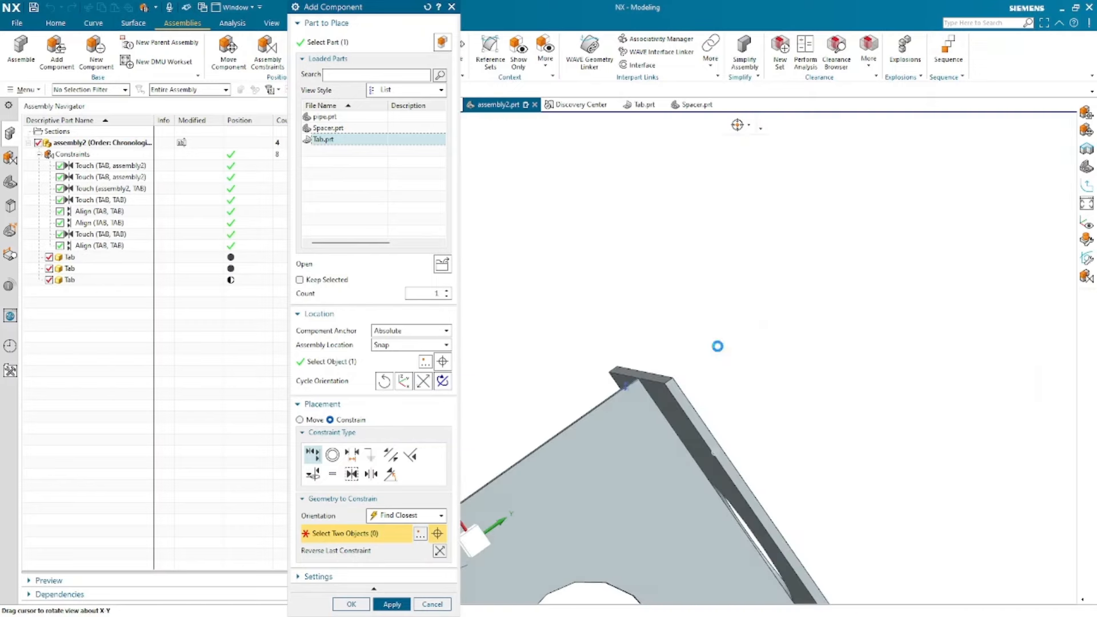
click(679, 389)
click(659, 436)
middle_drag(649, 436, 742, 298)
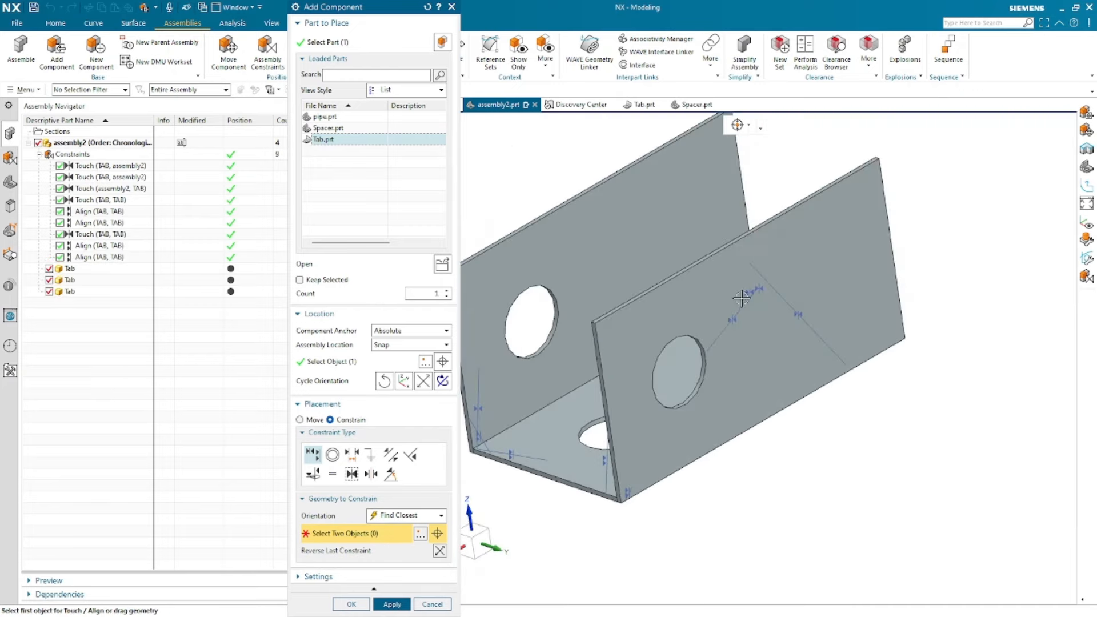
scroll(742, 298, down, 2)
click(358, 606)
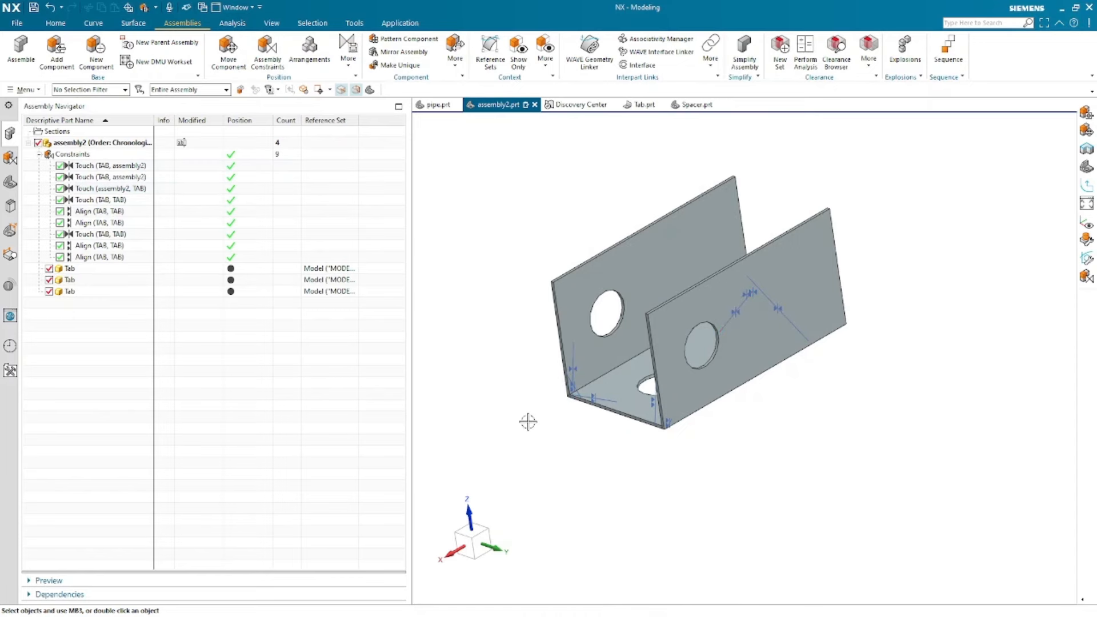
- Collapse the Constraints list and turn off the display of constraints in the graphics window
click(370, 90)
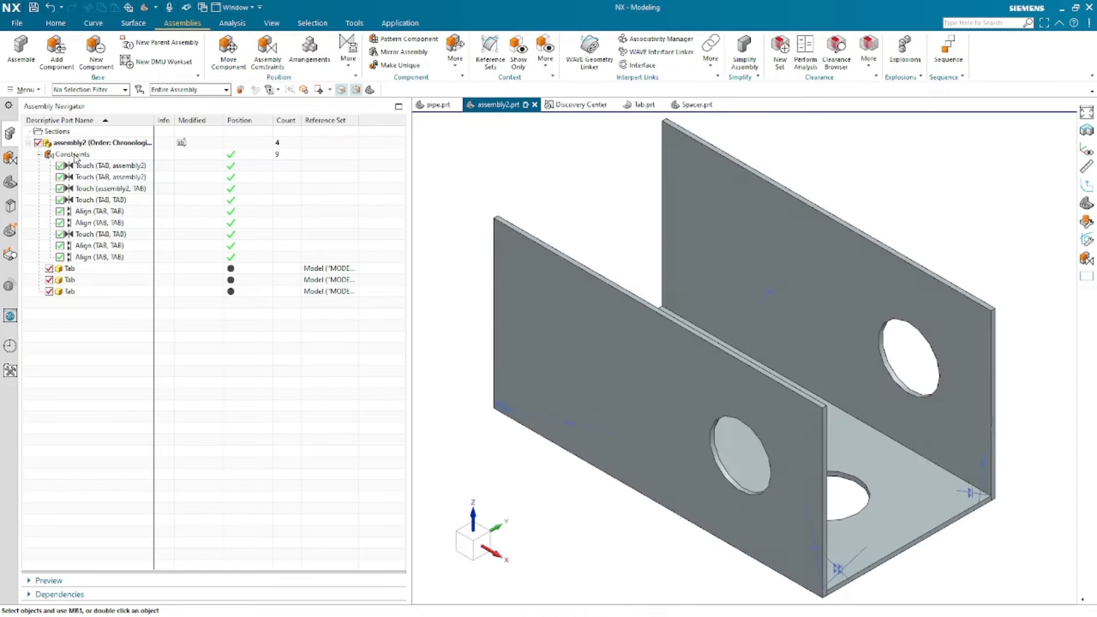
click(40, 154)
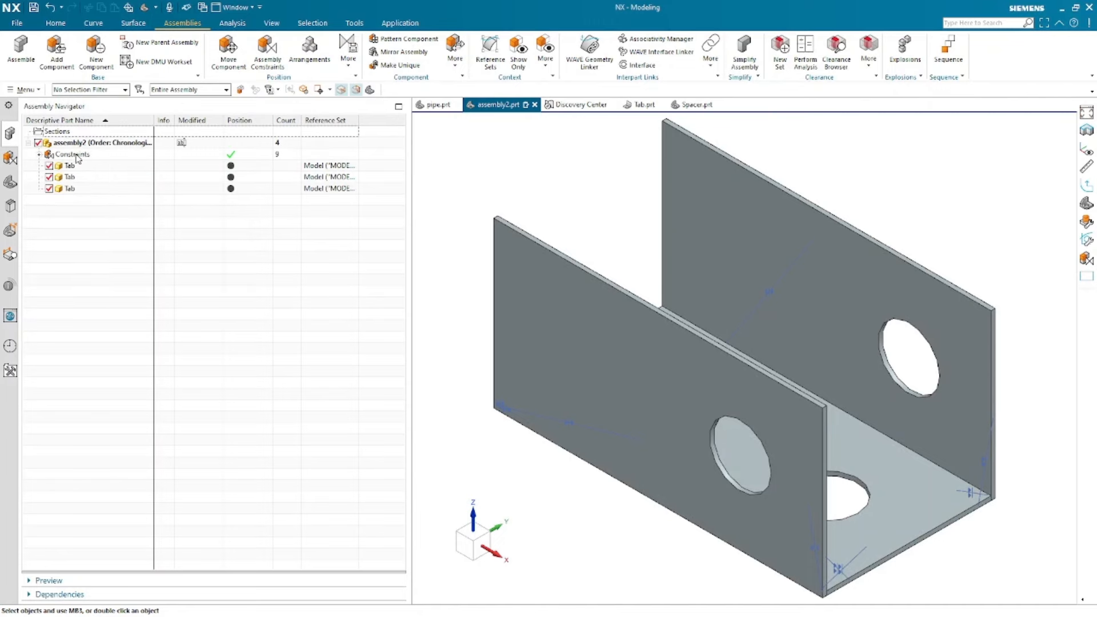
scroll(758, 289, down, 3)
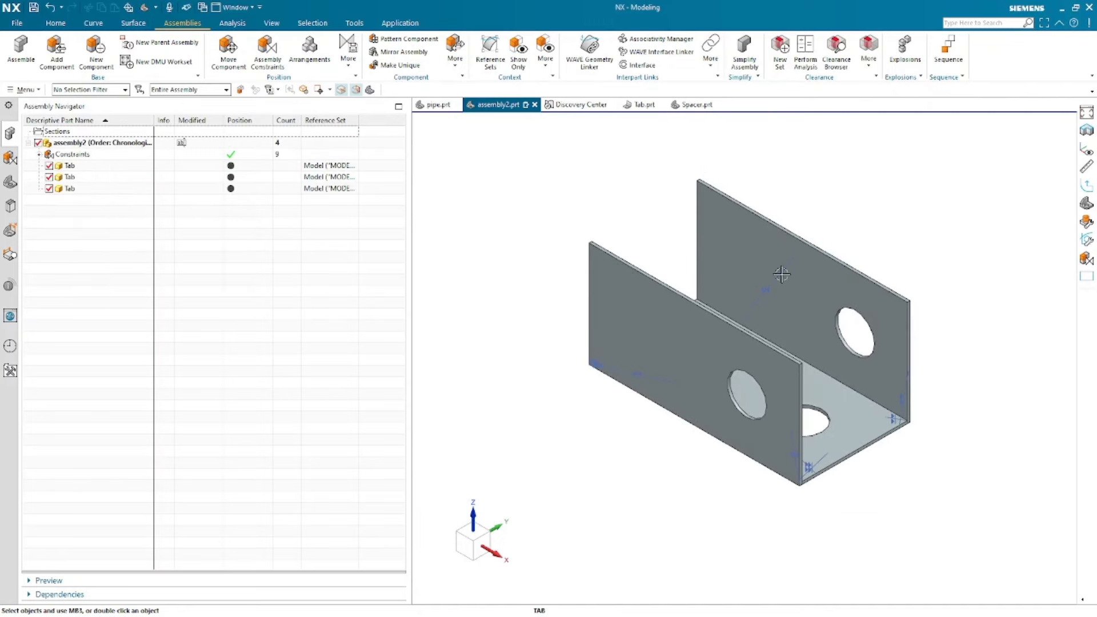
middle_drag(543, 358, 533, 360)
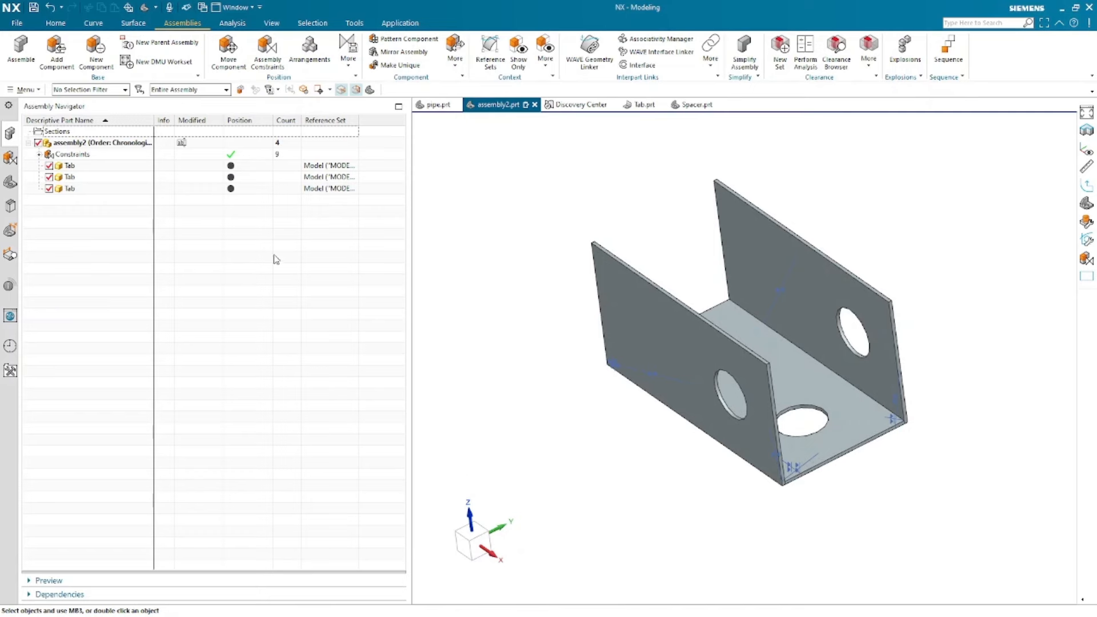
right_click(64, 159)
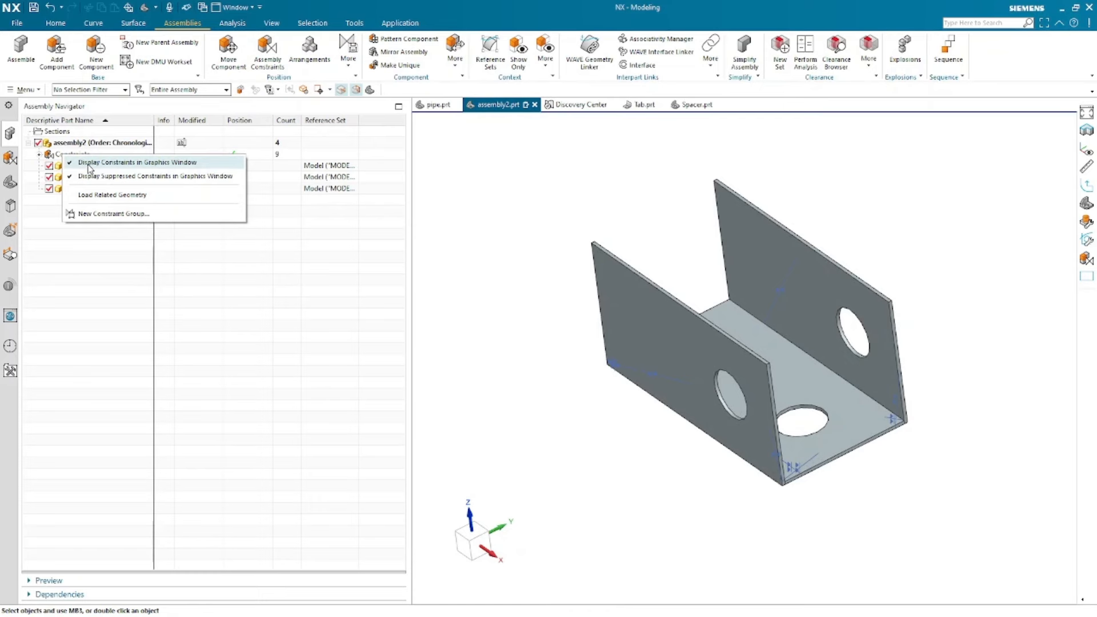
click(88, 164)
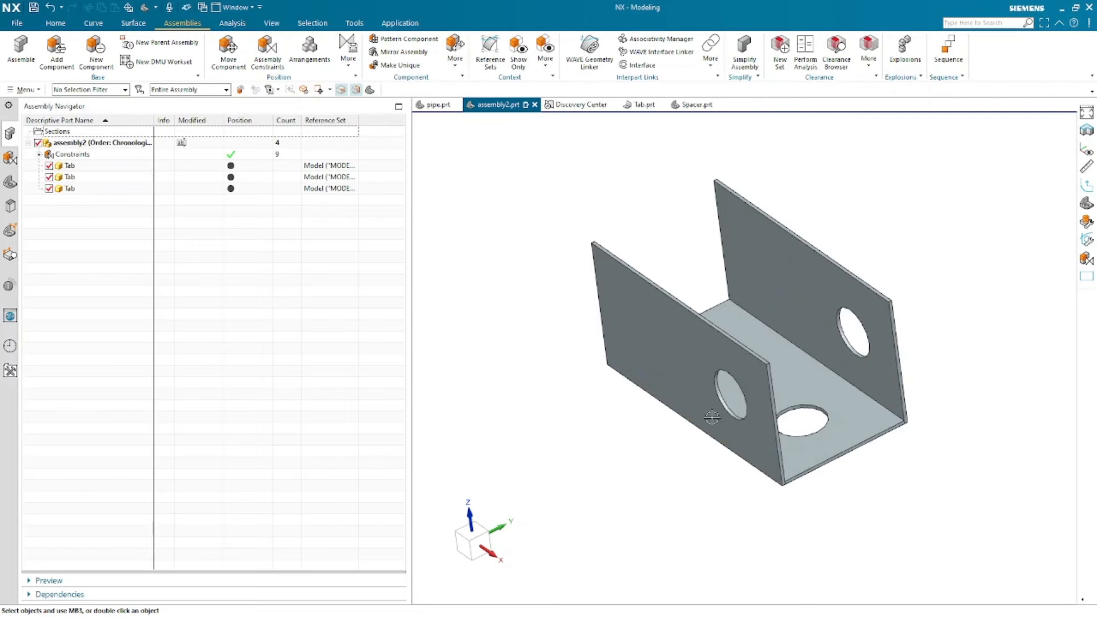
middle_drag(462, 330, 507, 318)
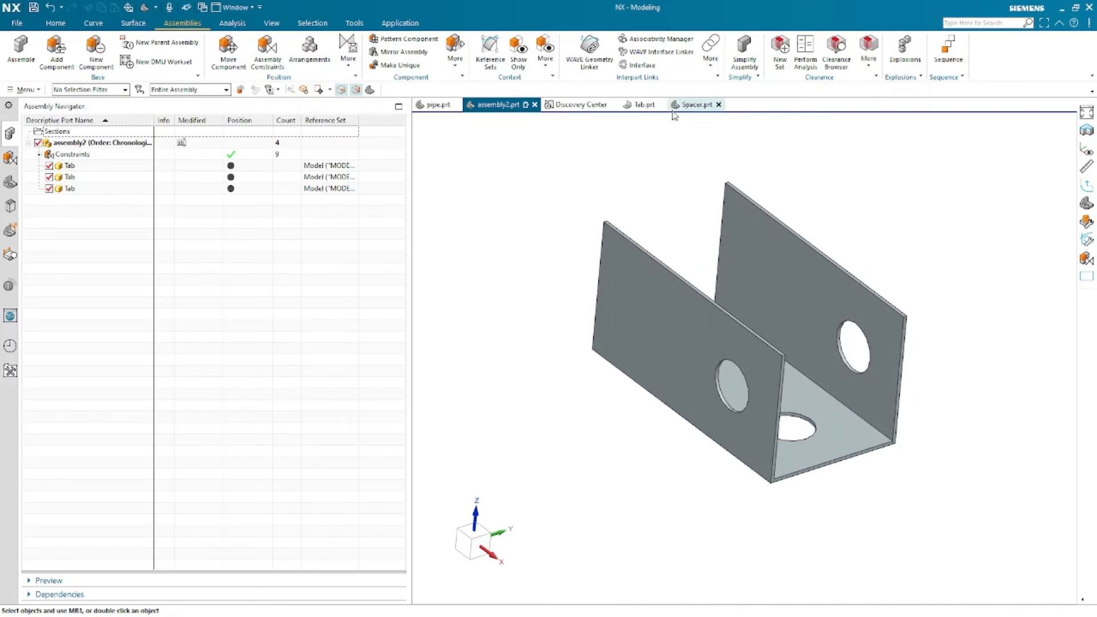
- Add Spacer.prt with the Snap location and Constrain placement, positioned near the upper far corner of the upright Tab on the -Y side
mouse_move(676, 115)
click(57, 55)
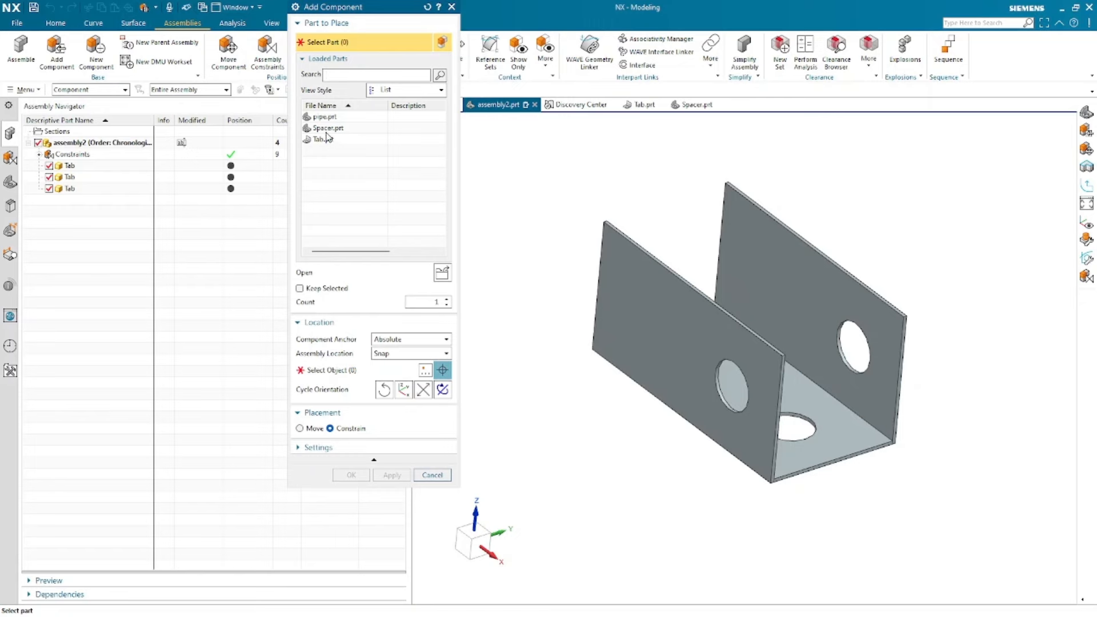
click(328, 129)
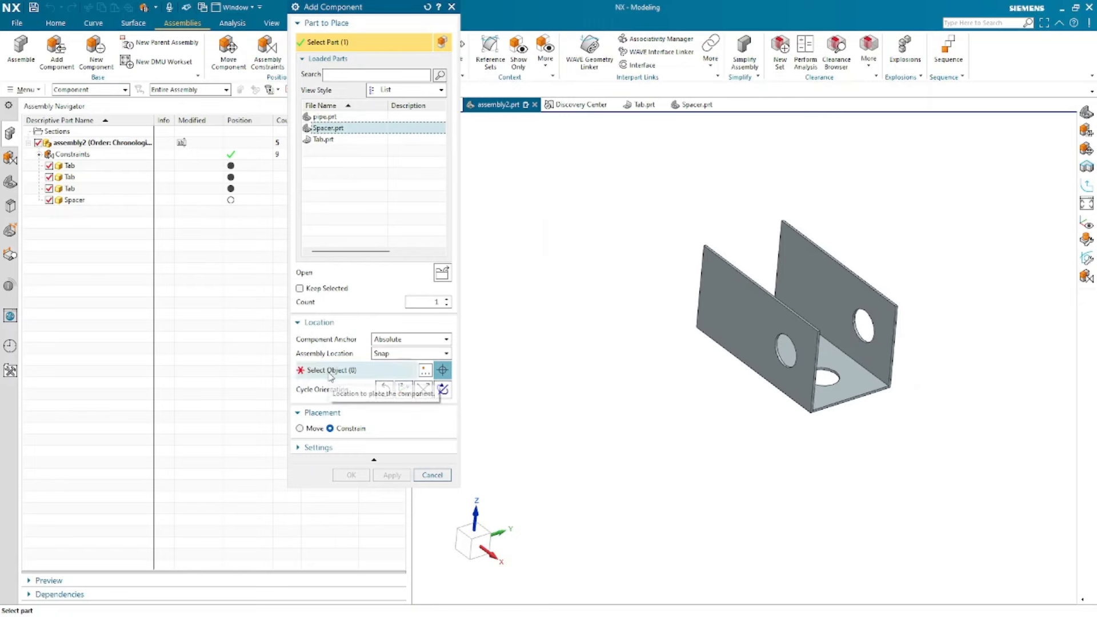
click(413, 370)
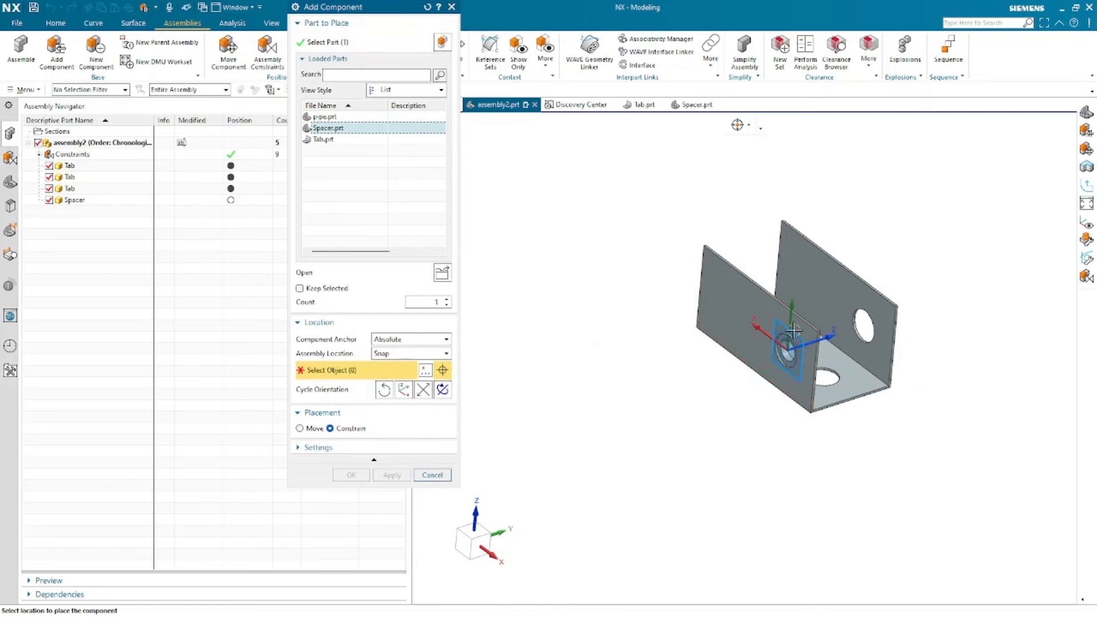
click(709, 268)
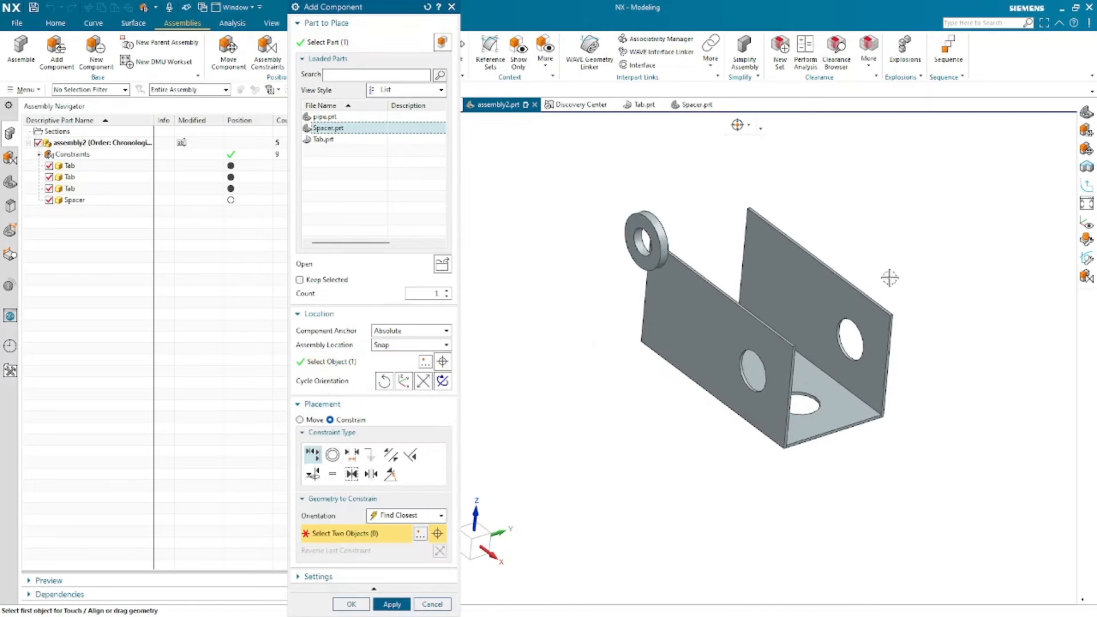
- Apply Touch Align between the centerline of the Spacer's hole and the centerline of the hole in the -Y side upright Tab
scroll(702, 270, up, 2)
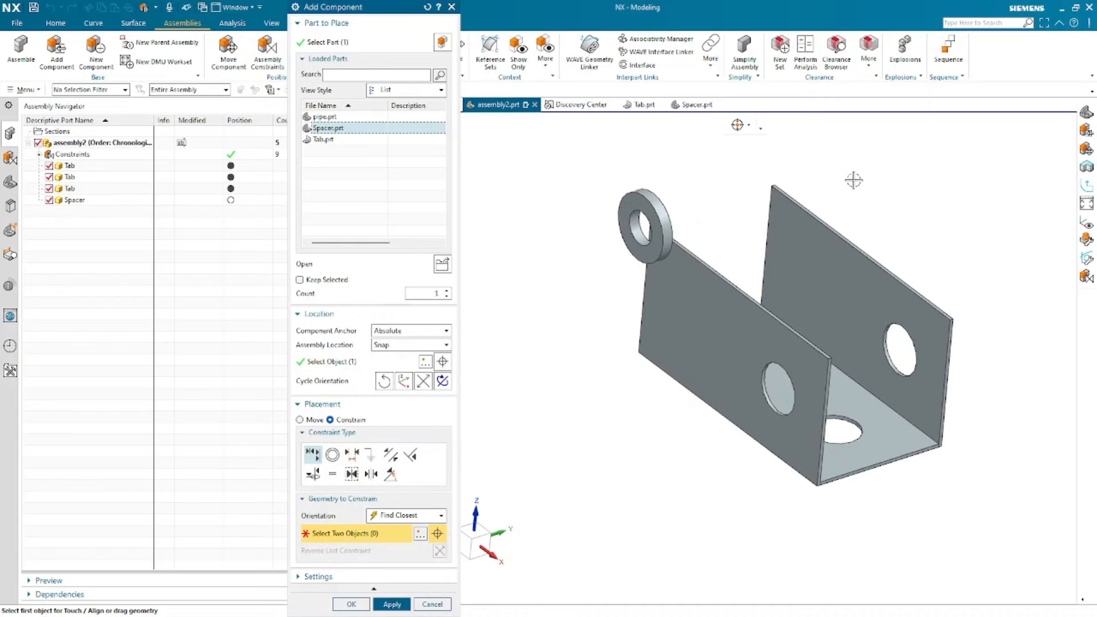
scroll(903, 161, up, 1)
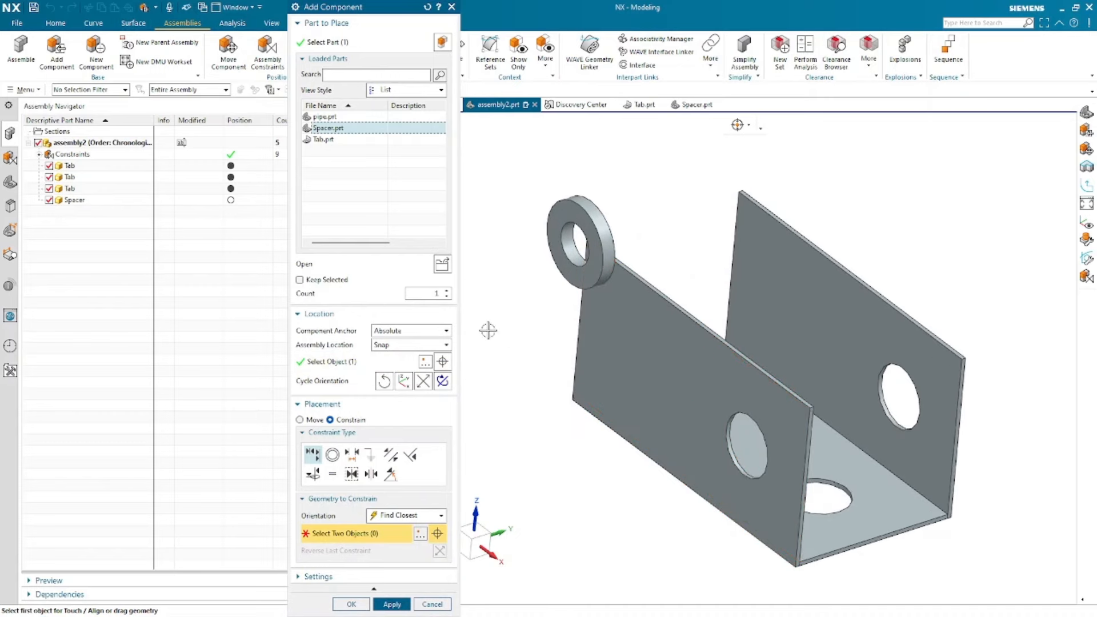
scroll(620, 451, up, 1)
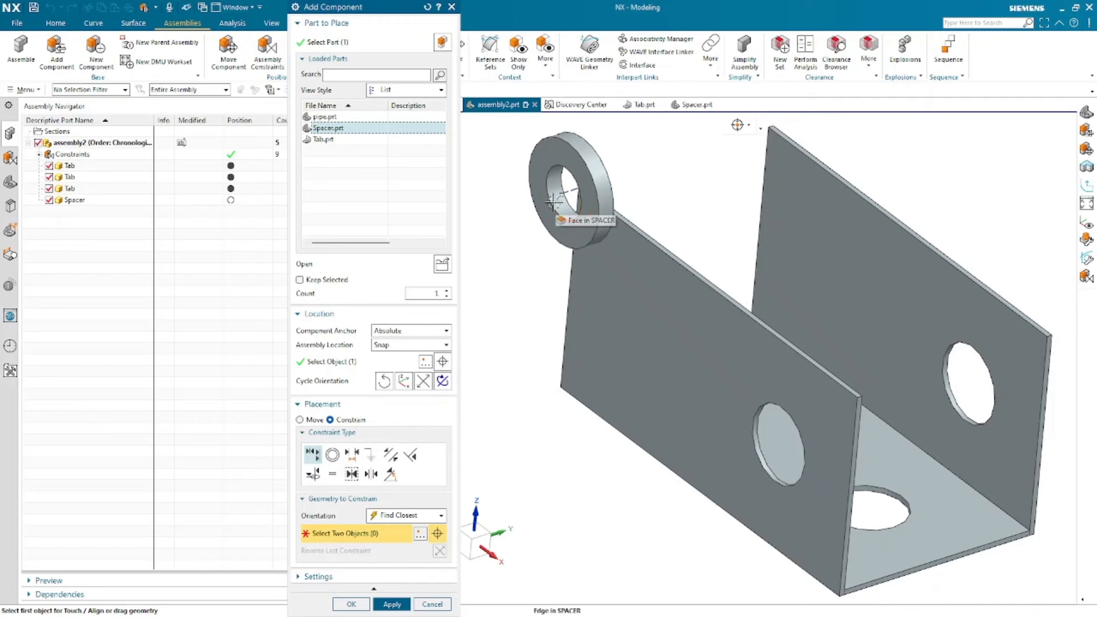
scroll(561, 201, up, 3)
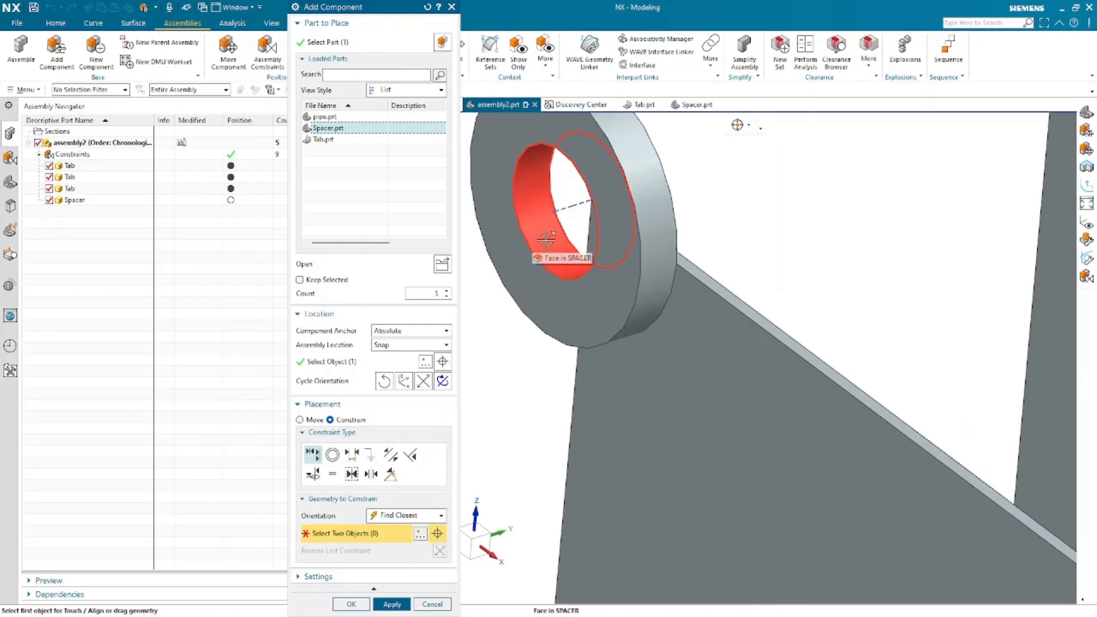
click(572, 209)
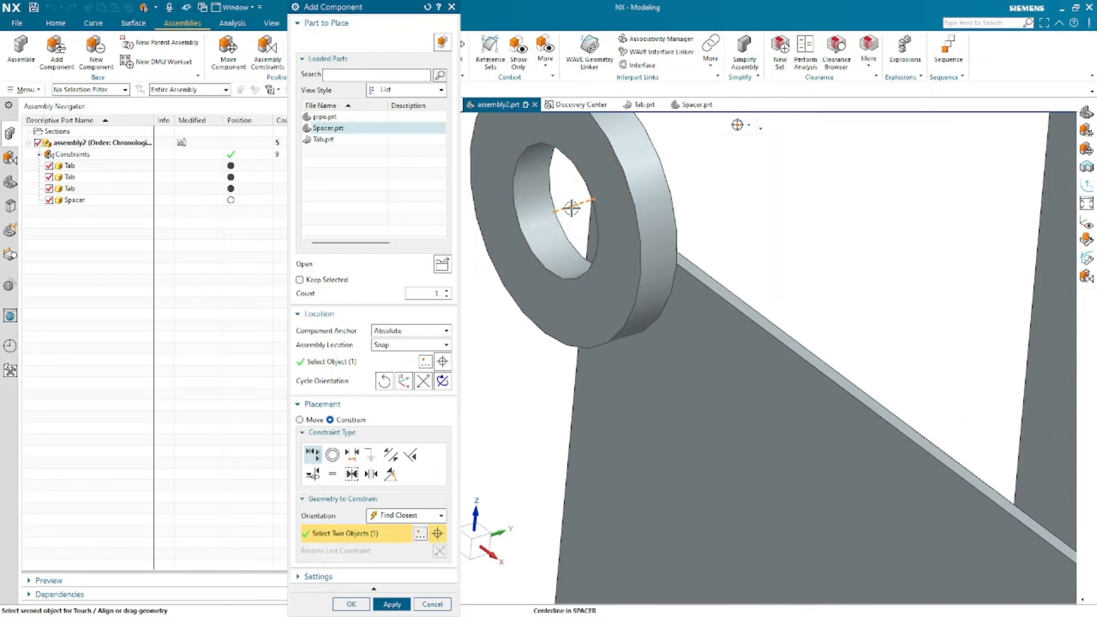
scroll(550, 175, down, 3)
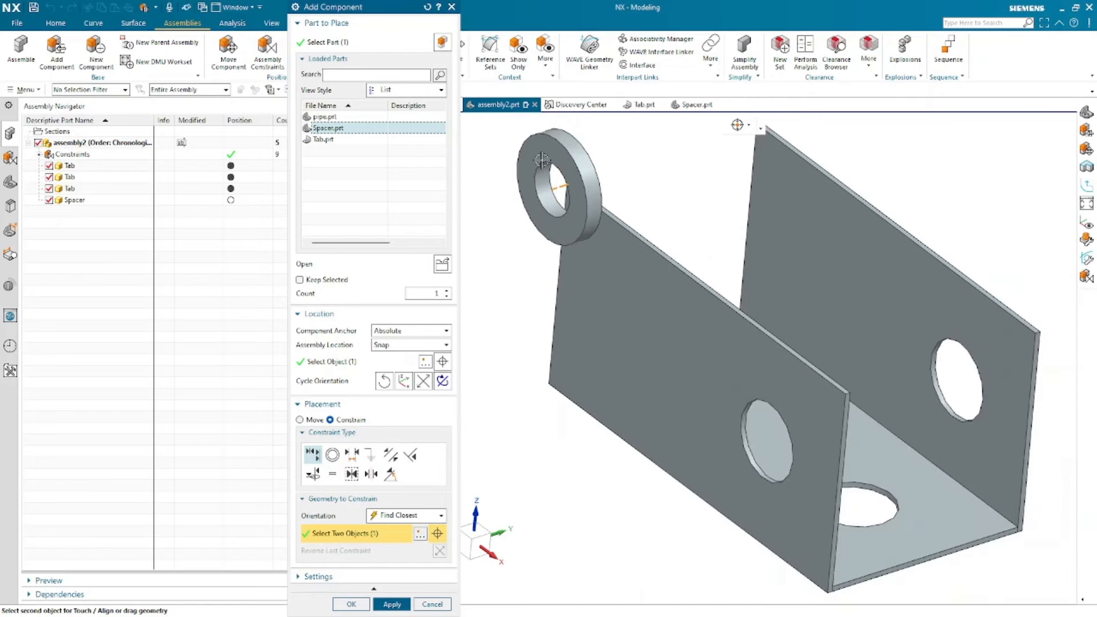
scroll(777, 531, up, 4)
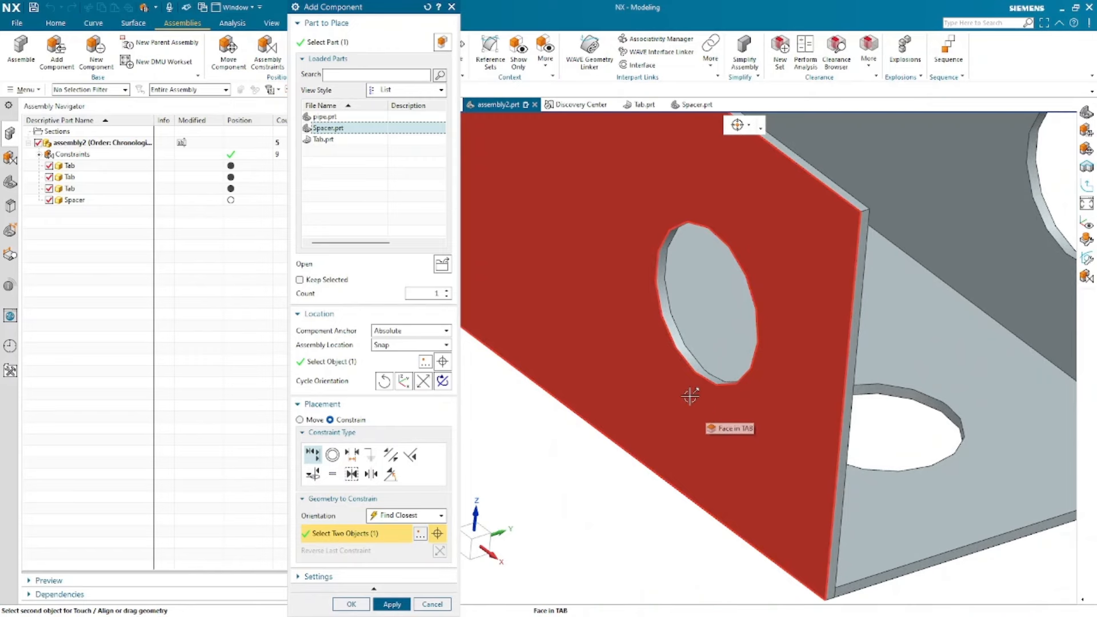
scroll(690, 396, up, 4)
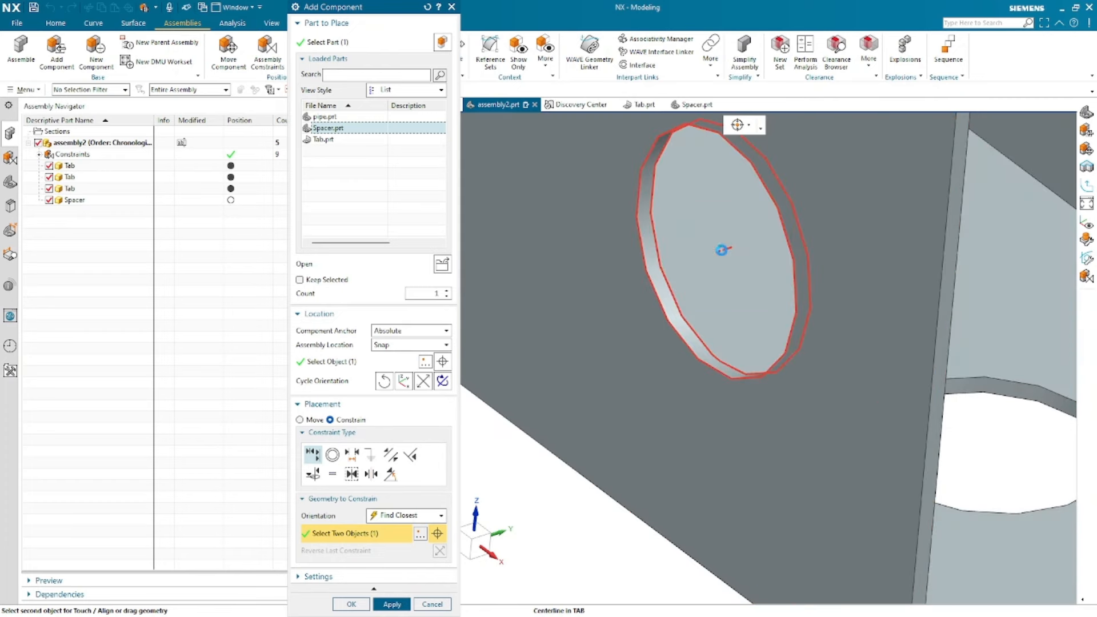
click(722, 250)
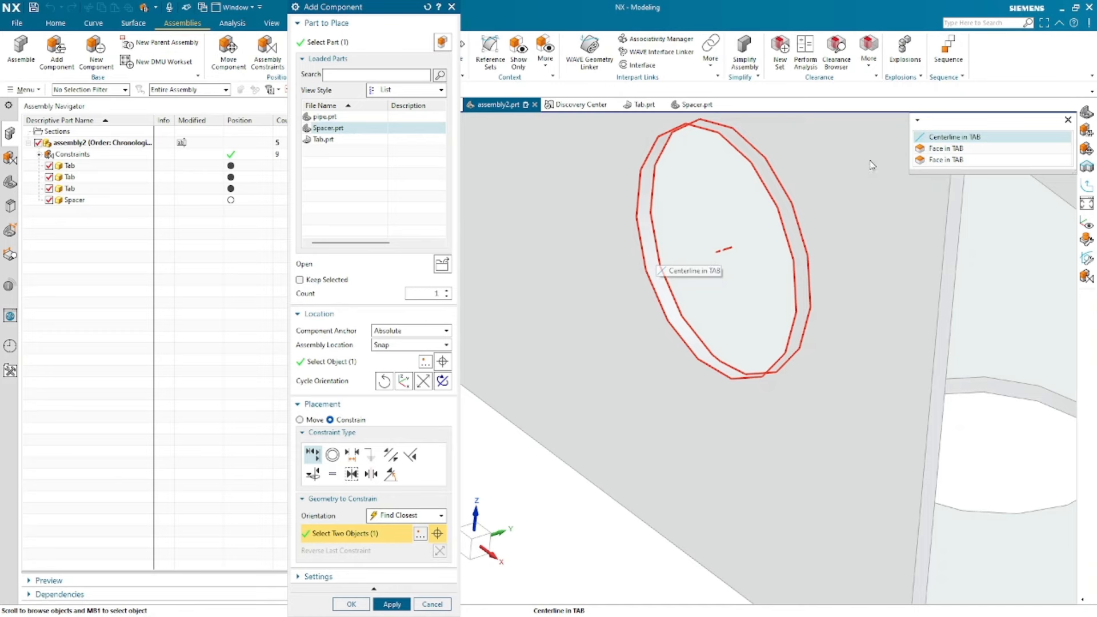
click(935, 137)
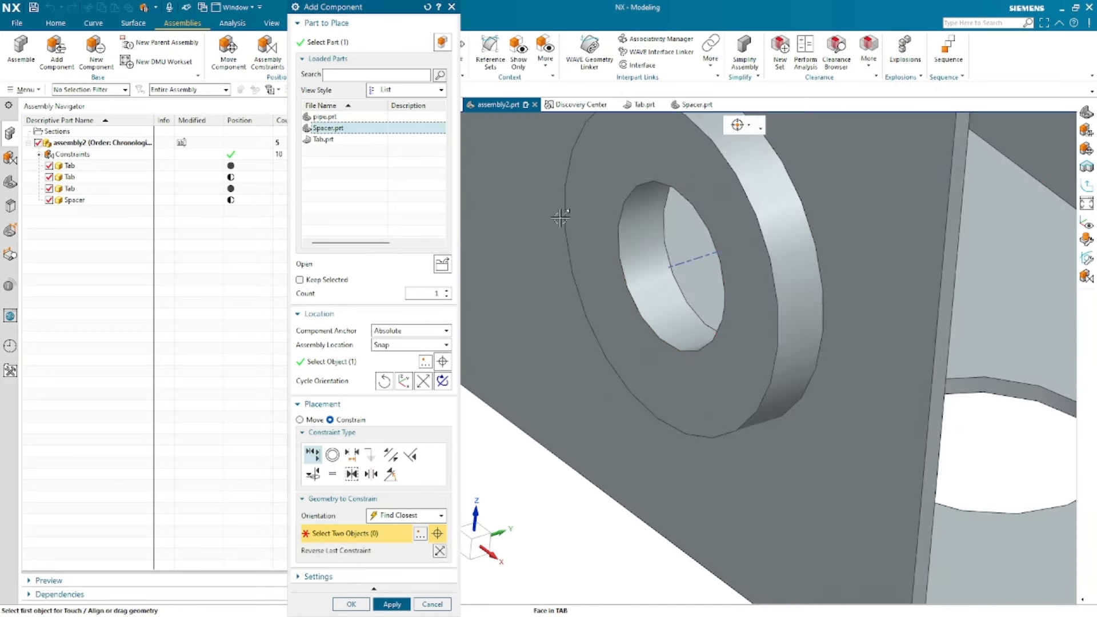
- Pull the Spacer away from the upright Tab, touch its facing flat side to the Tab's outer face, and finish adding it
scroll(708, 347, down, 5)
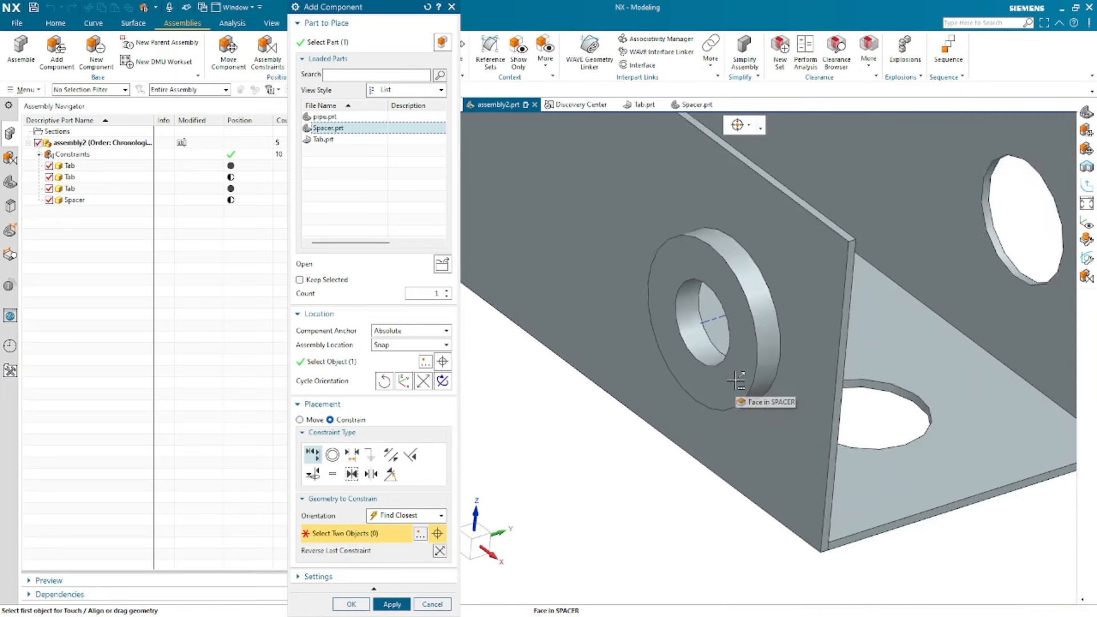
scroll(771, 298, down, 3)
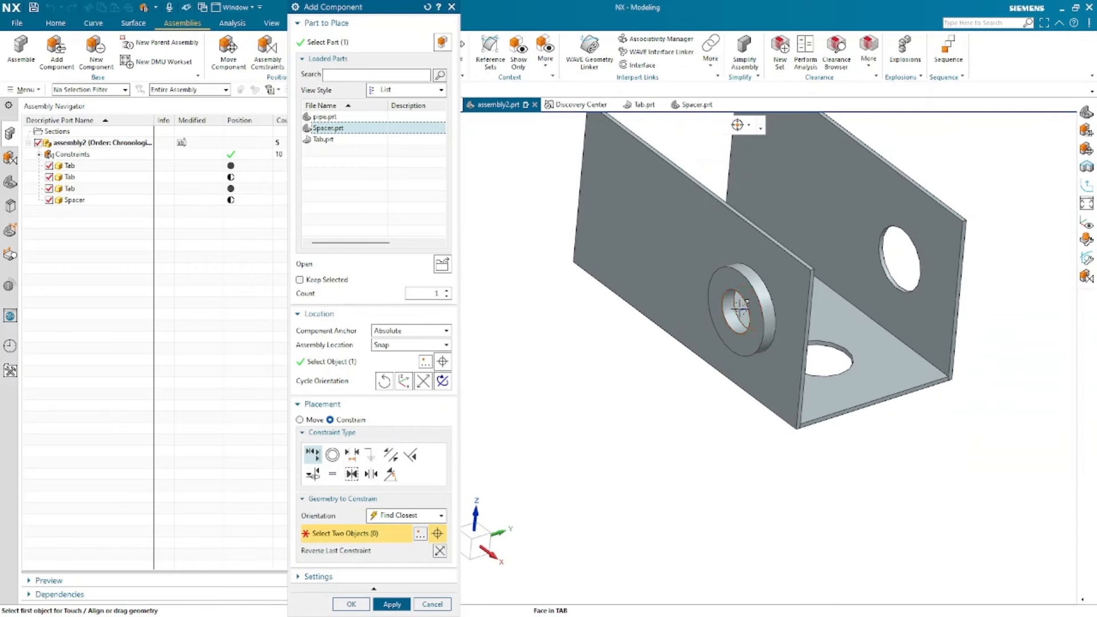
drag(739, 340, 630, 356)
scroll(723, 380, up, 2)
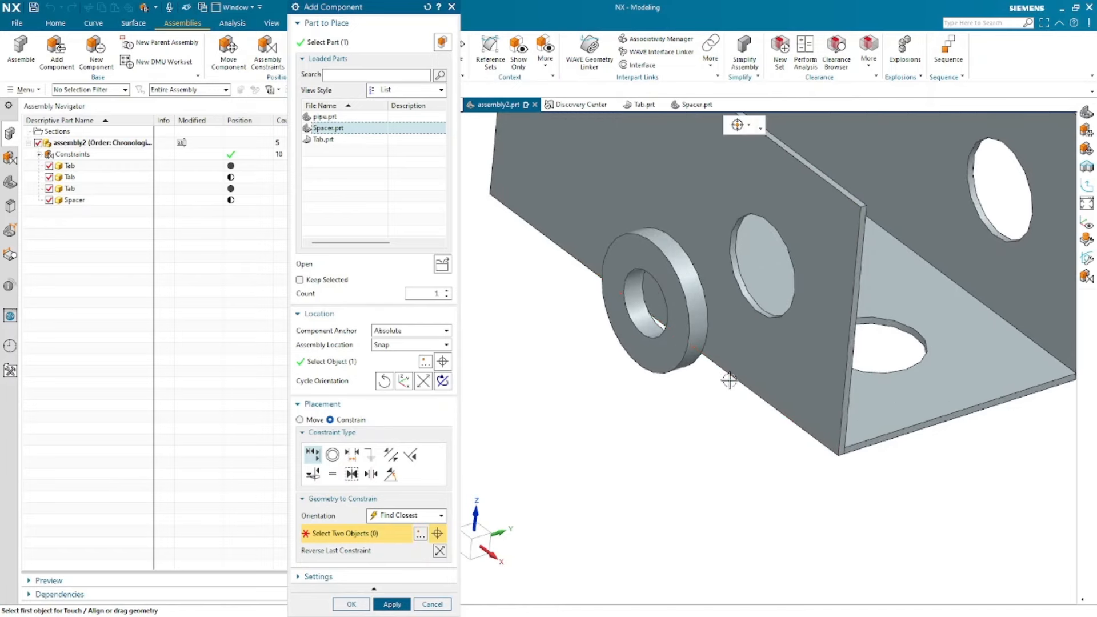
click(729, 331)
middle_drag(729, 331, 632, 318)
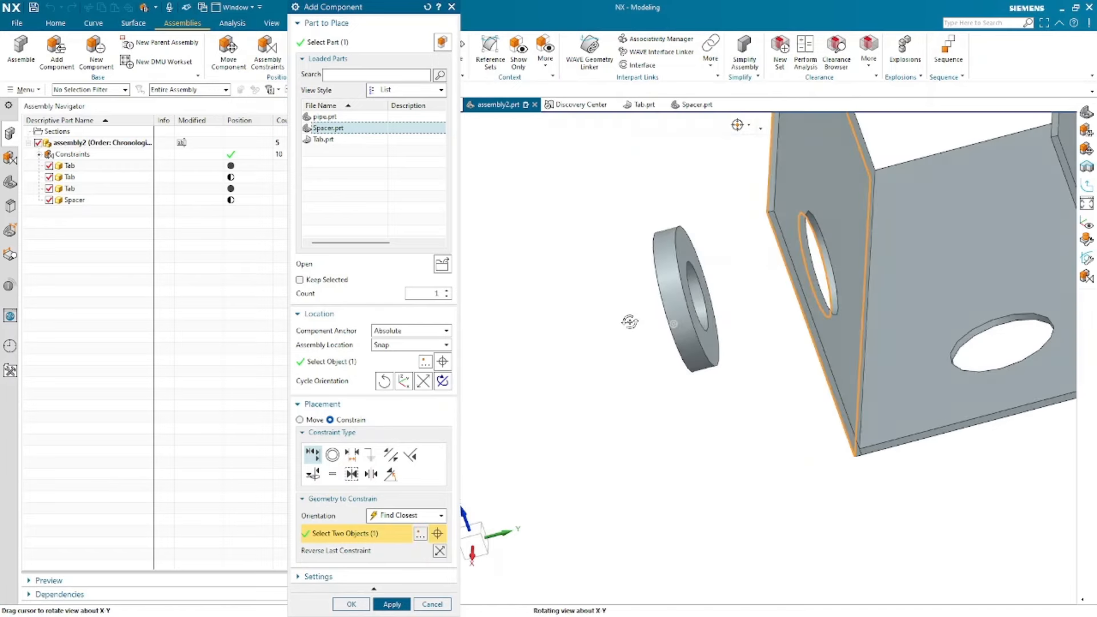
click(718, 347)
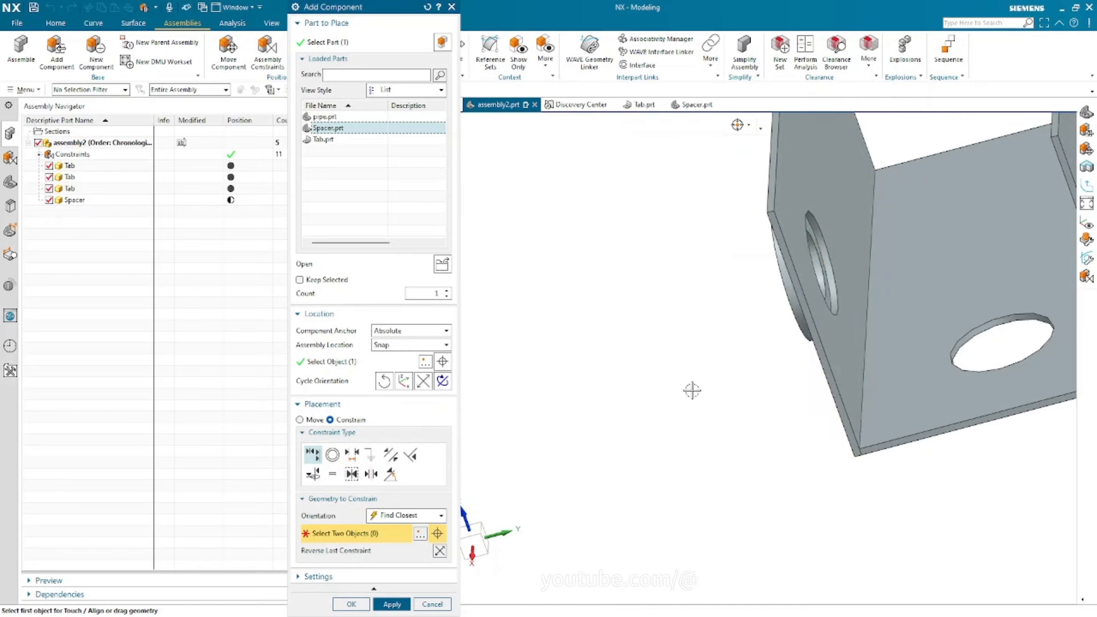
middle_drag(721, 388, 777, 269)
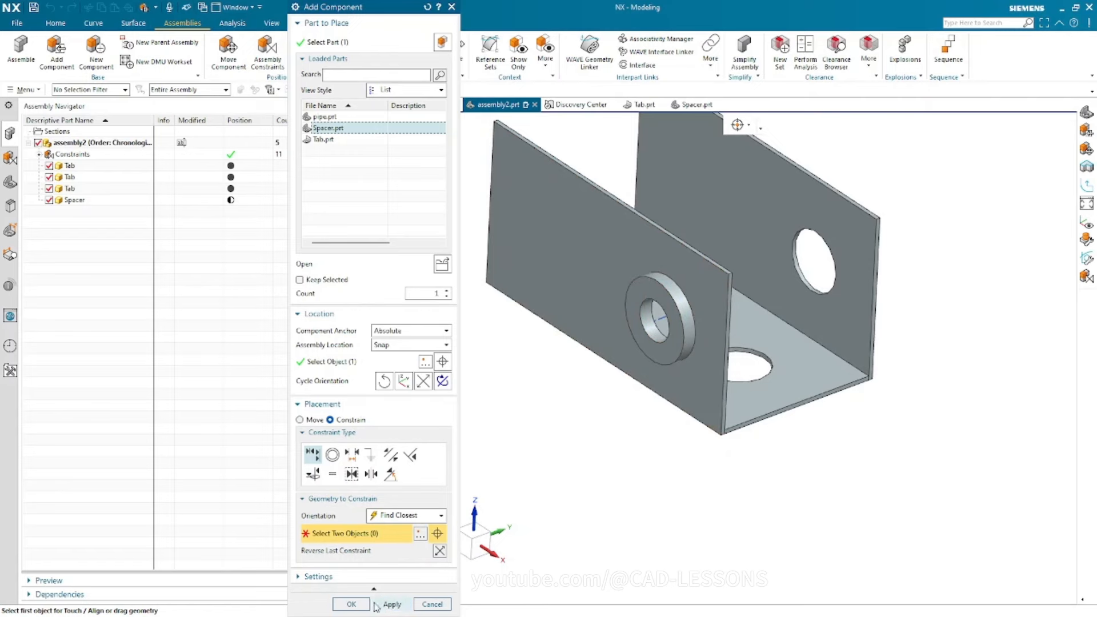
scroll(835, 478, down, 1)
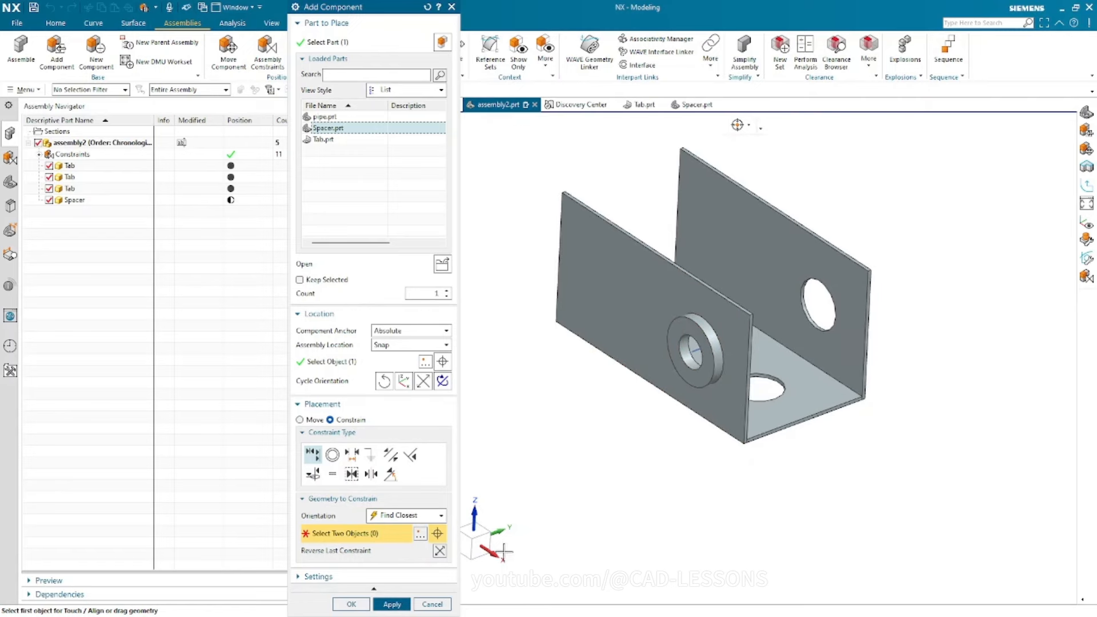
click(352, 604)
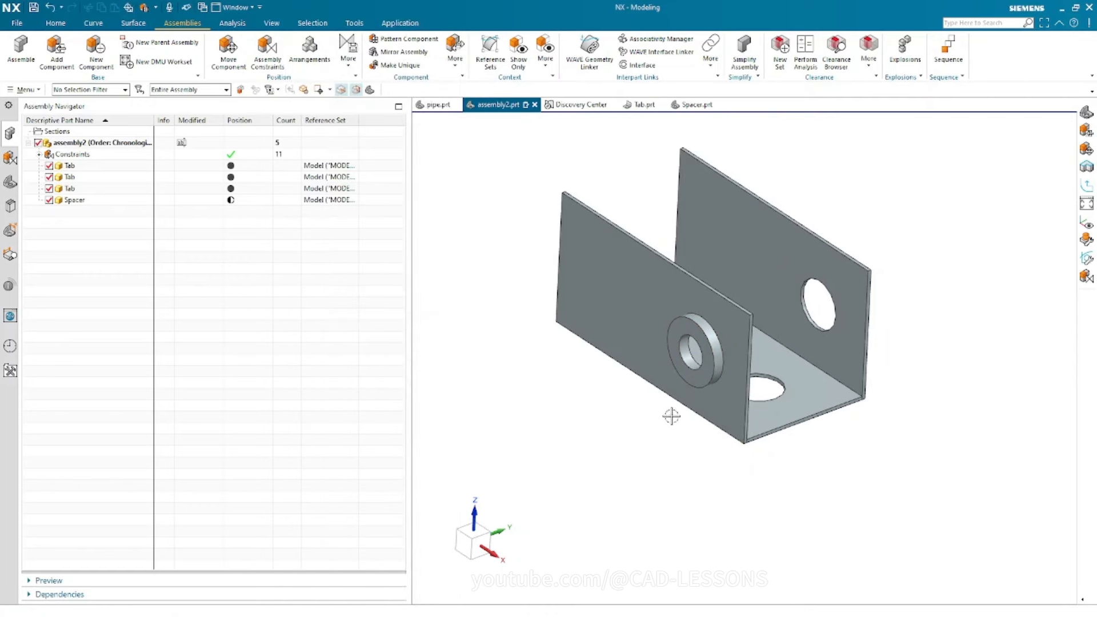
- Highlight the Spacer component to check its position status in the assembly
click(690, 381)
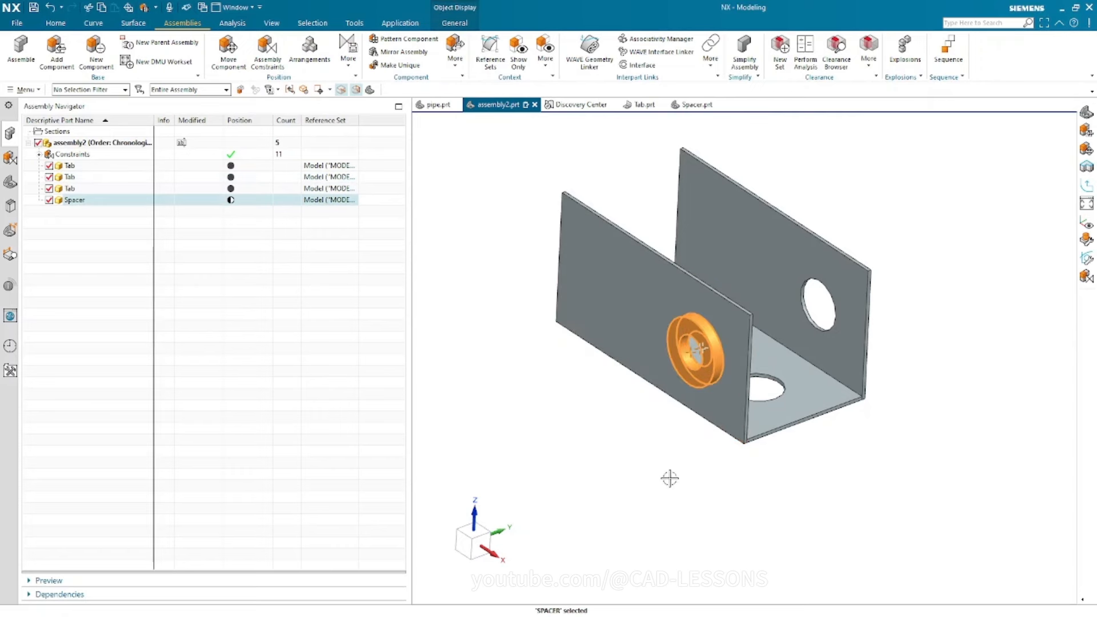
key(Escape)
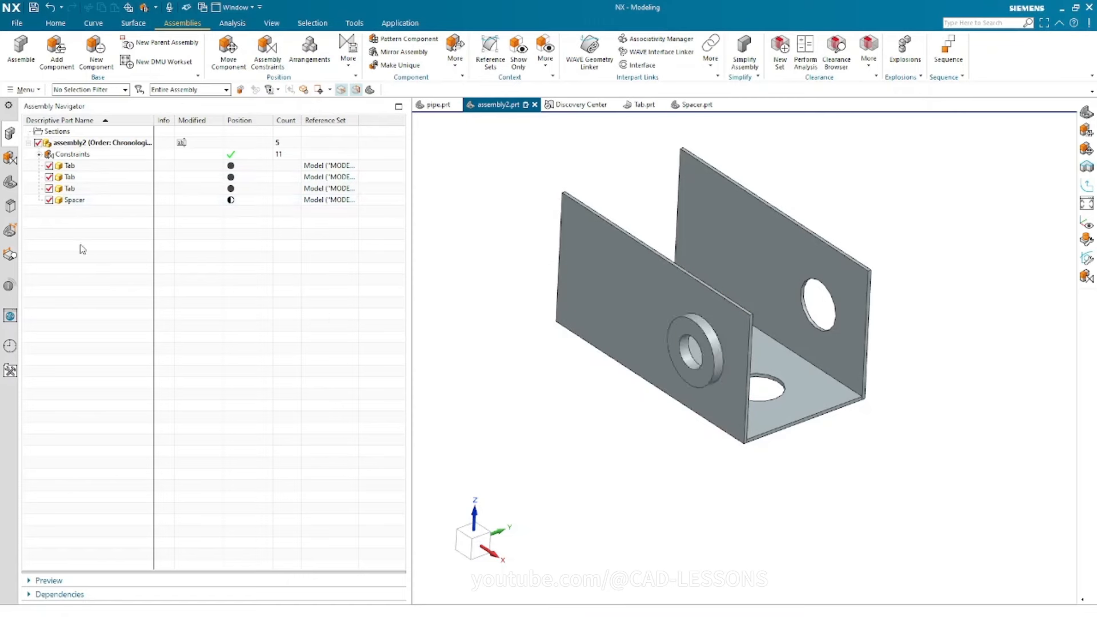
click(67, 200)
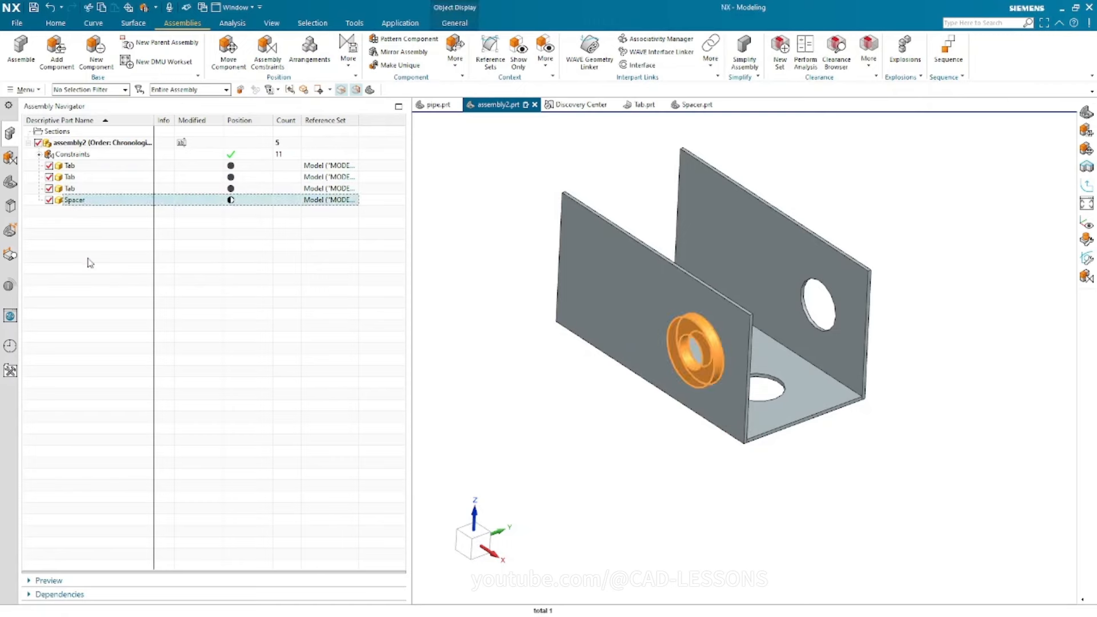
- Show the Spacer's dependencies in detail and highlight its Align and Touch constraints to examine the geometry each one uses
click(59, 595)
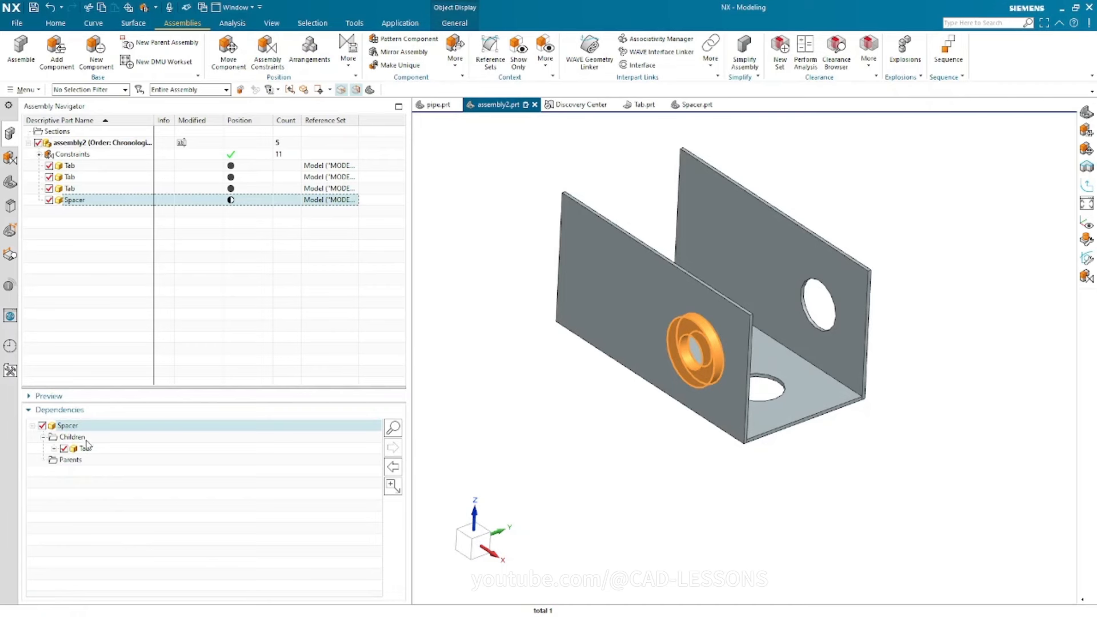
click(395, 427)
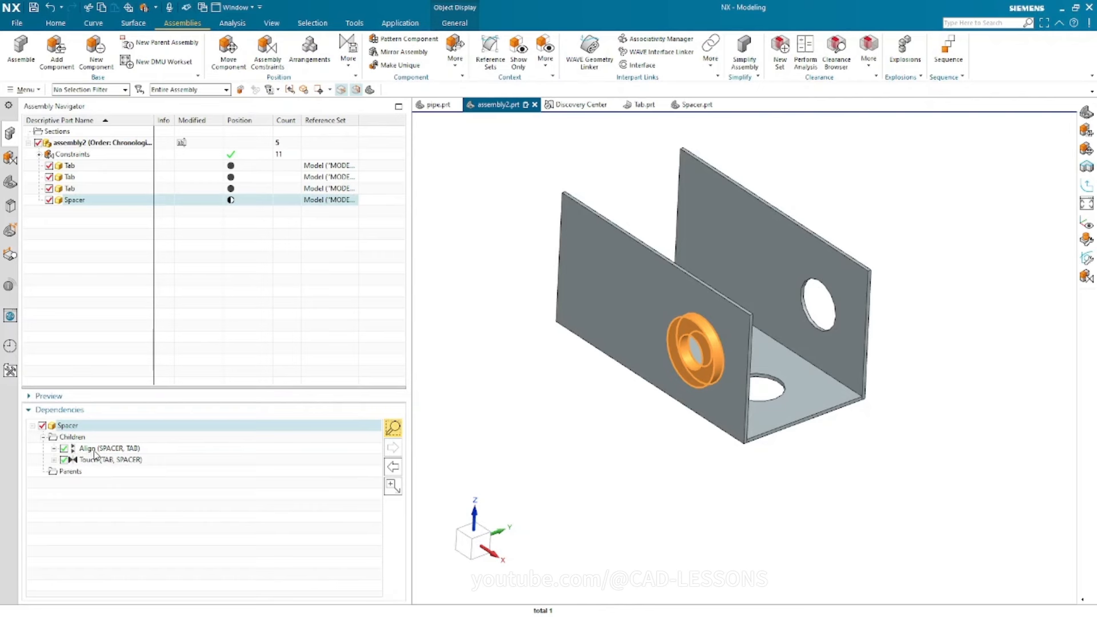
click(94, 451)
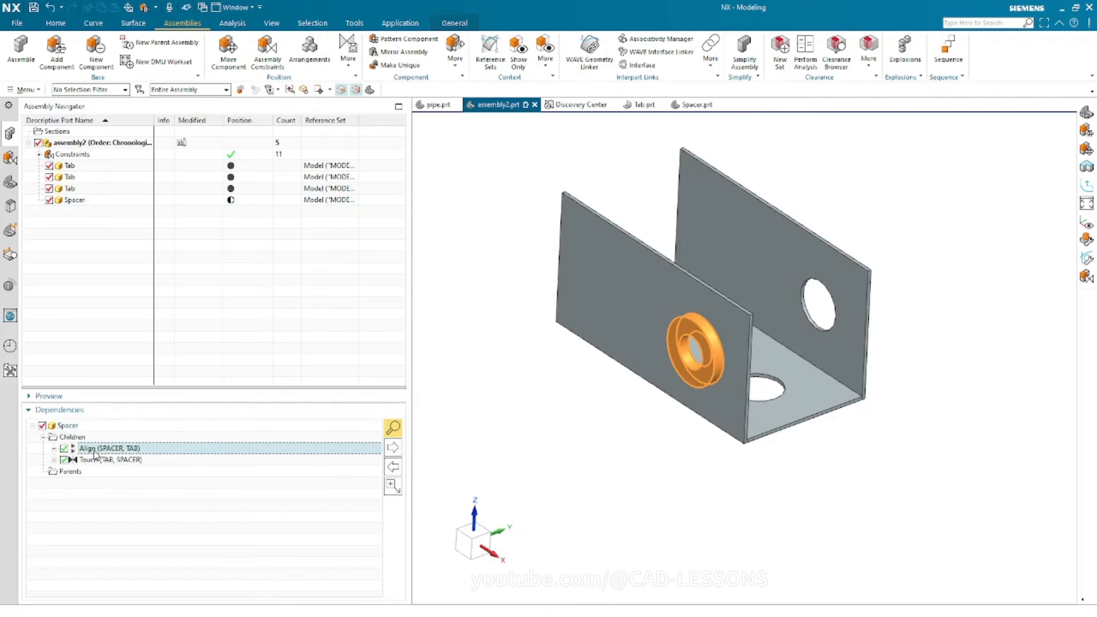
click(96, 460)
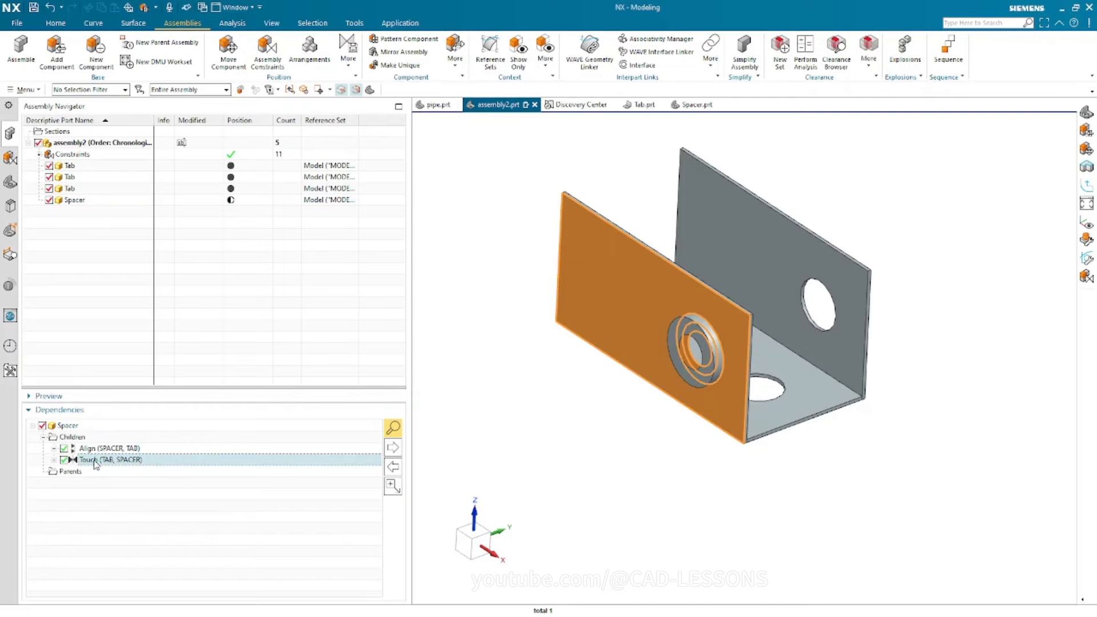
click(91, 450)
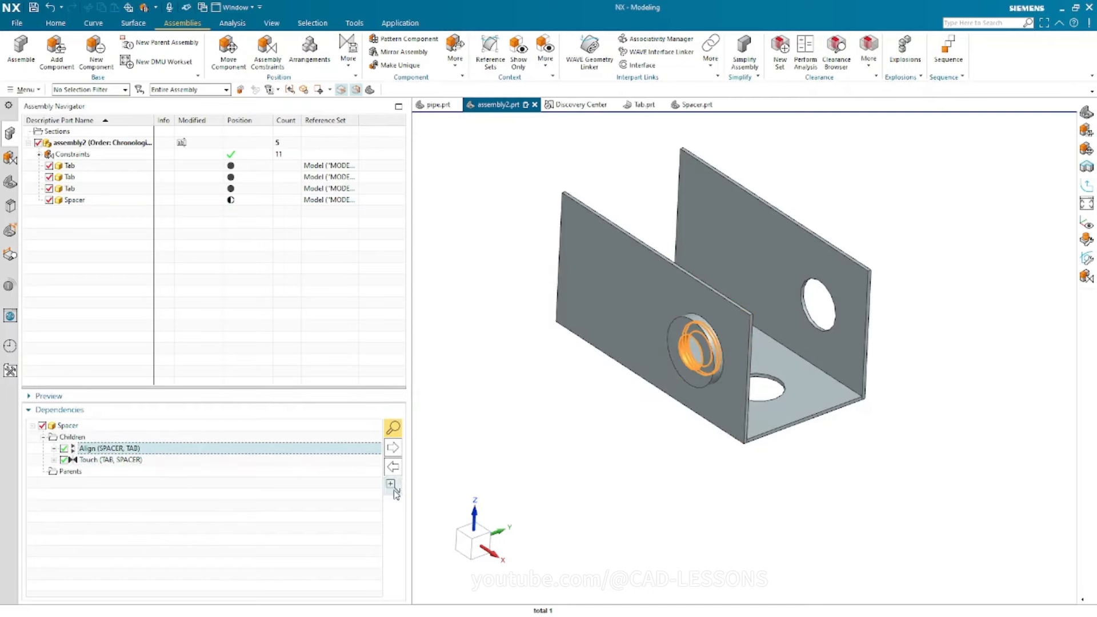
scroll(712, 371, up, 5)
scroll(641, 329, up, 3)
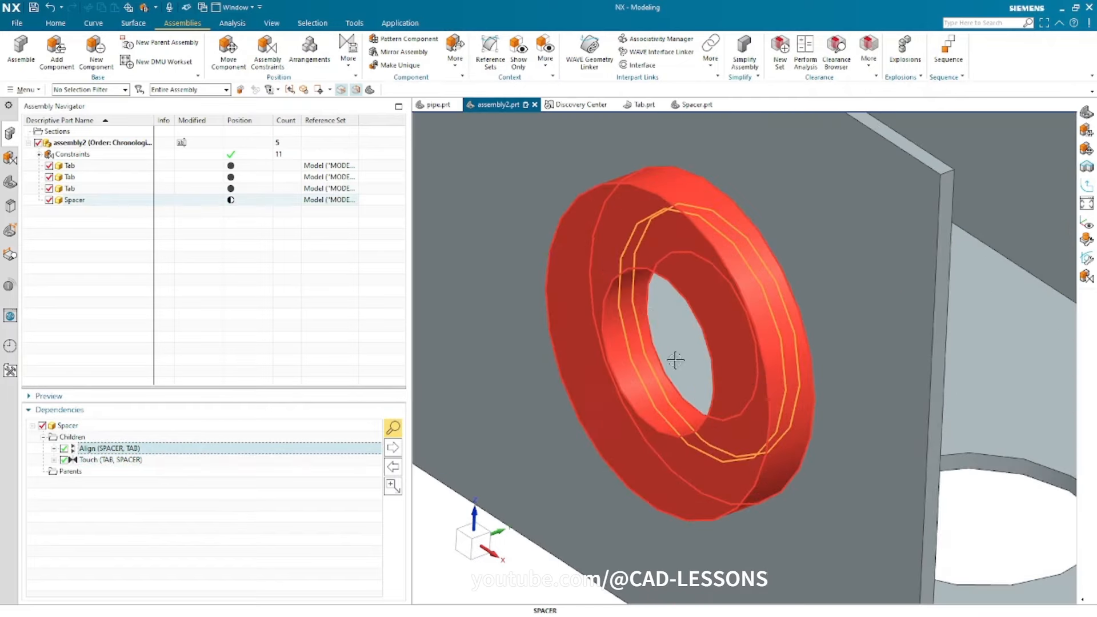
scroll(675, 361, down, 4)
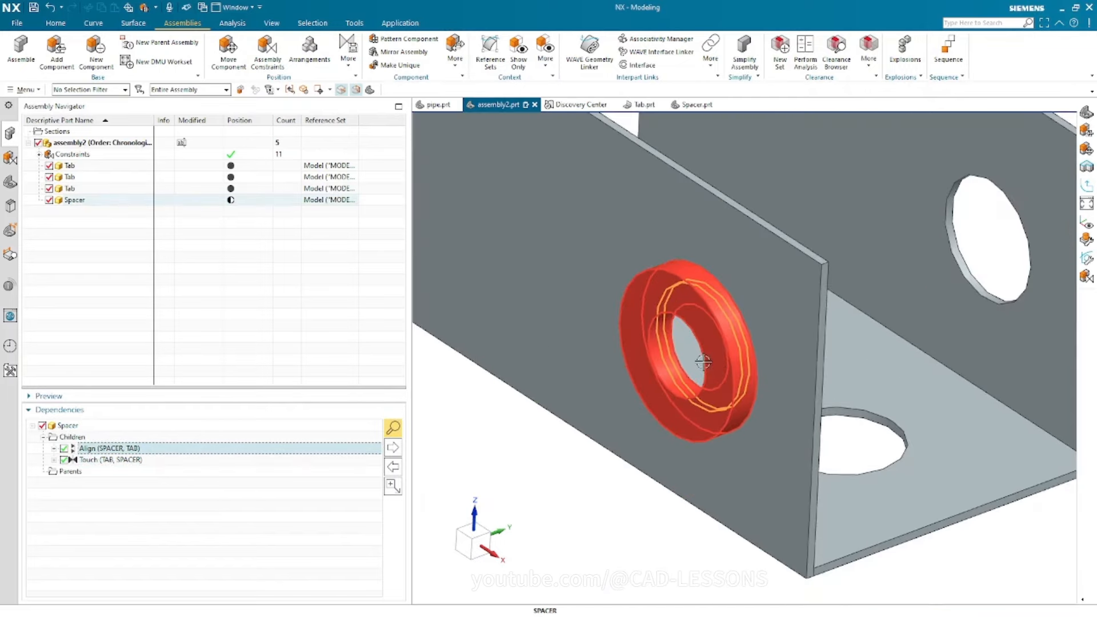
- Expand the Spacer's Align and Touch constraints and highlight the Spacer and Tab components listed under each
click(54, 449)
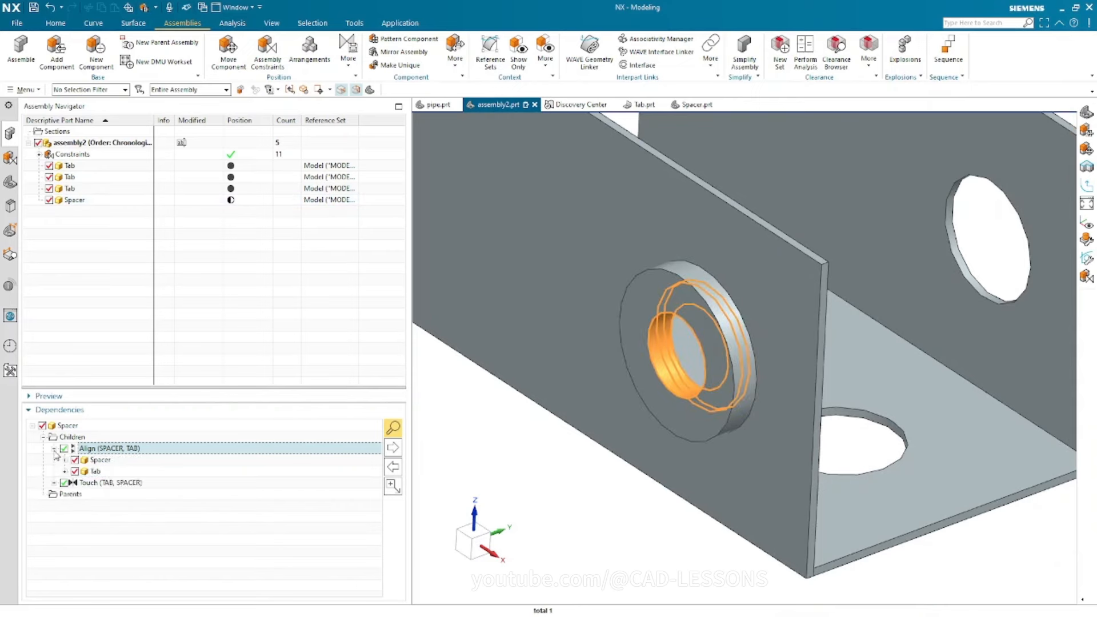
click(94, 462)
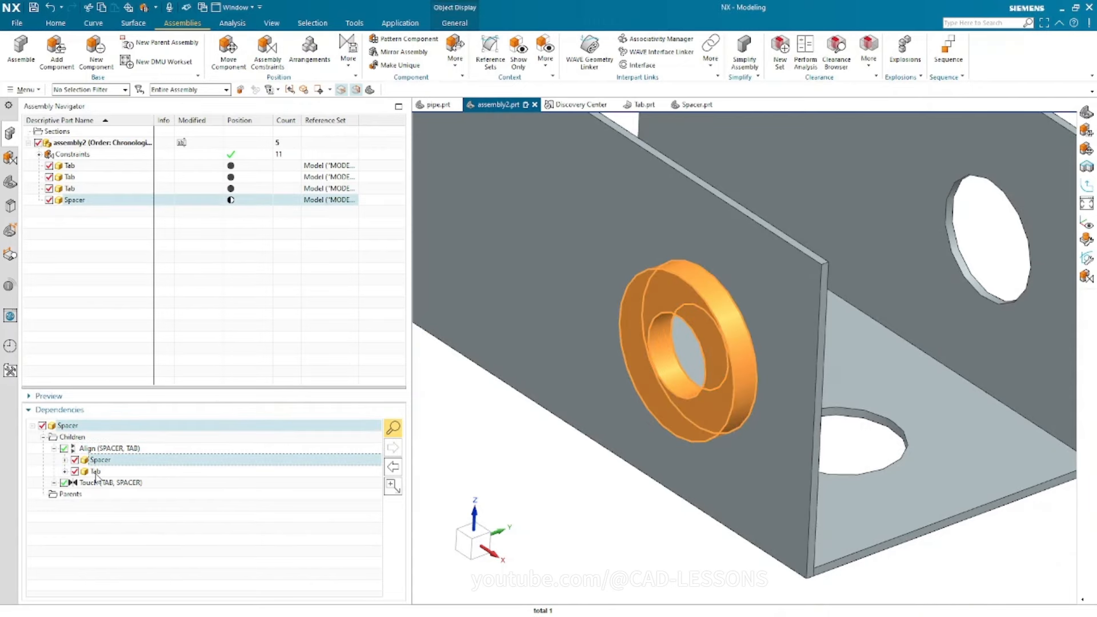
click(95, 472)
click(94, 449)
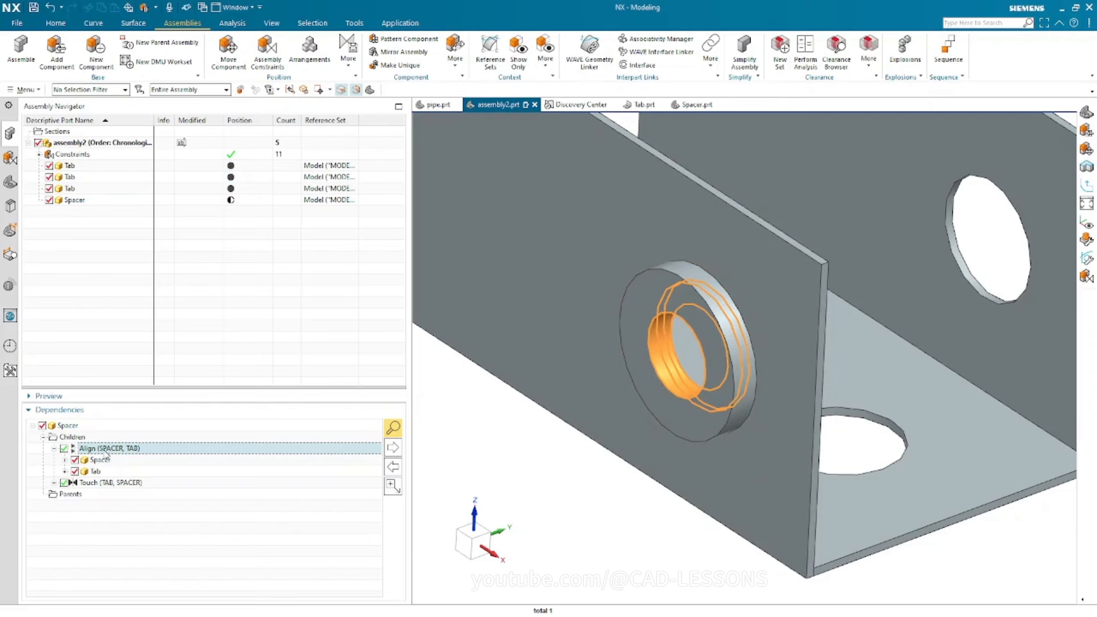
click(92, 484)
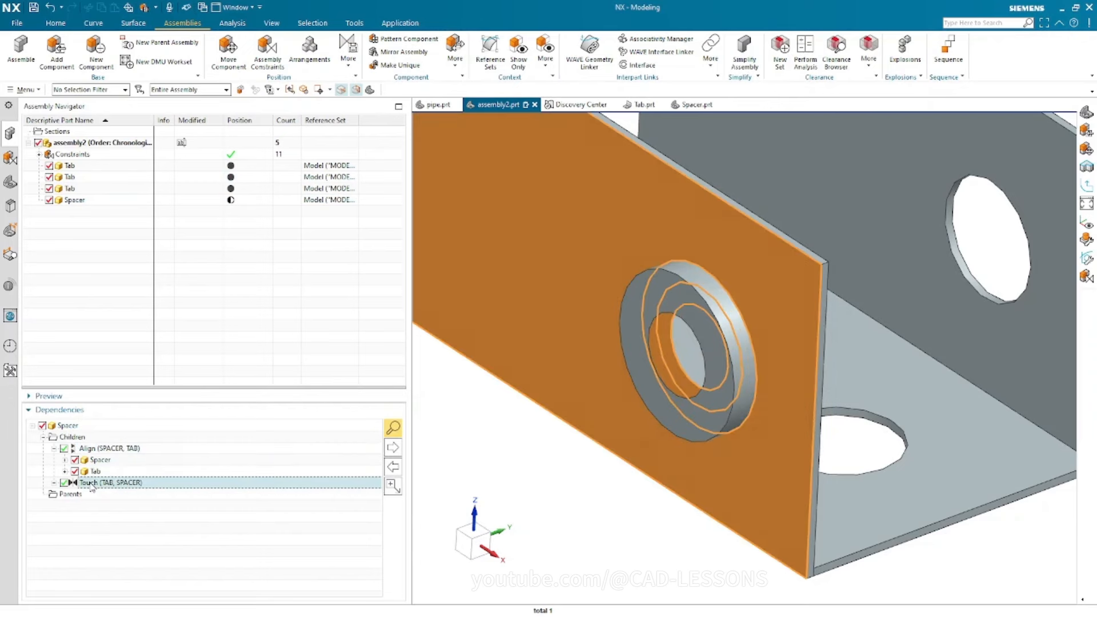
click(54, 484)
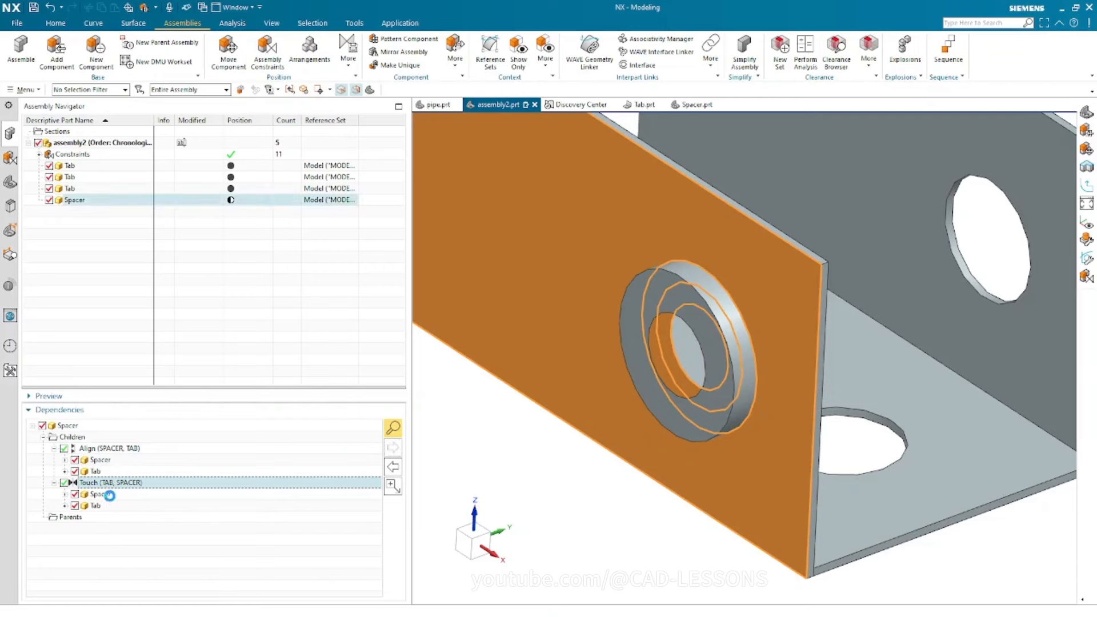
click(101, 495)
click(99, 508)
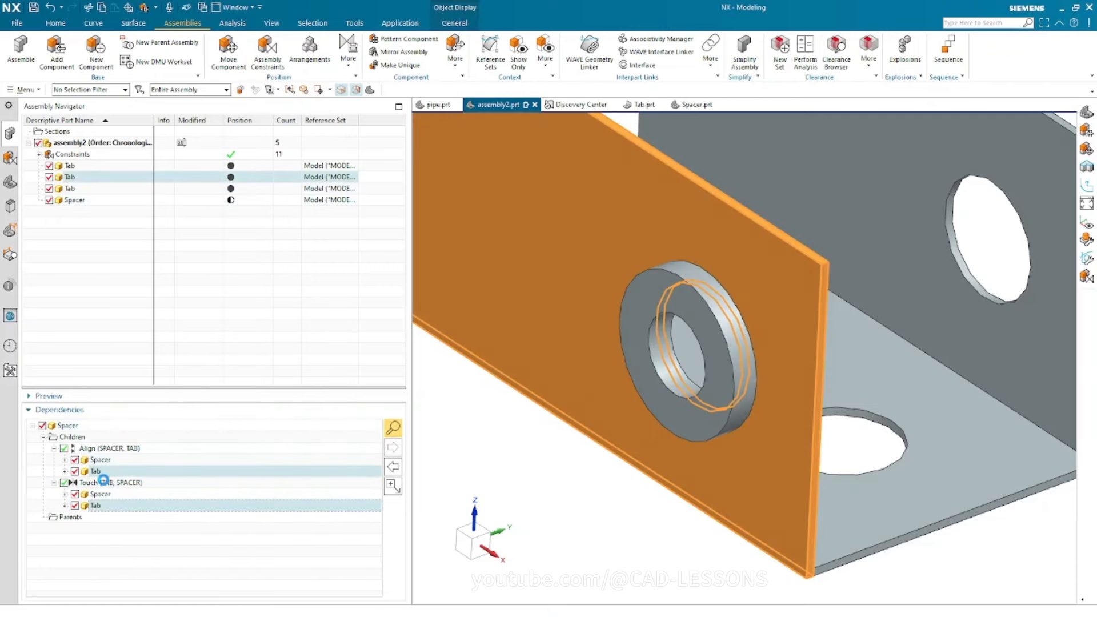
click(105, 484)
scroll(723, 490, down, 4)
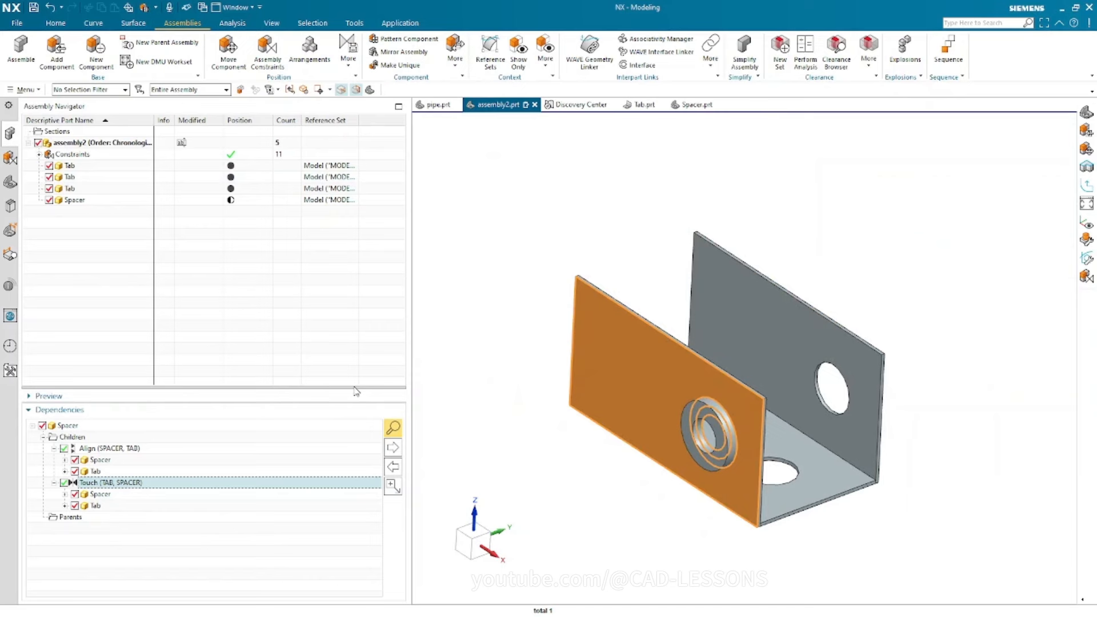
- Delete both the Align and Touch constraints between the Spacer and the Tab
click(84, 449)
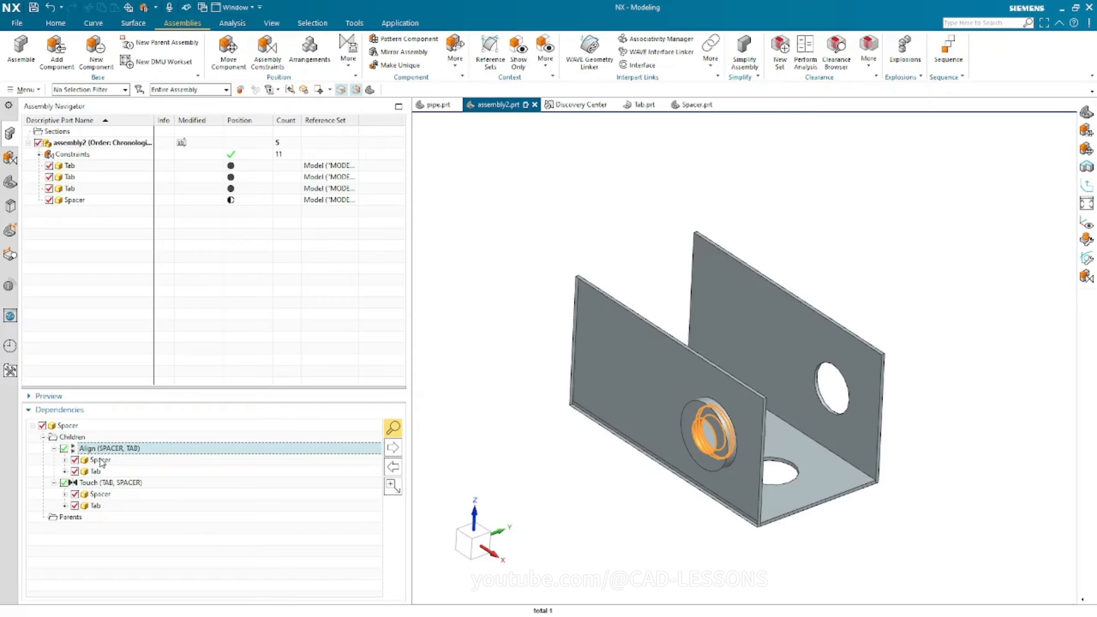
ctrl+click(106, 485)
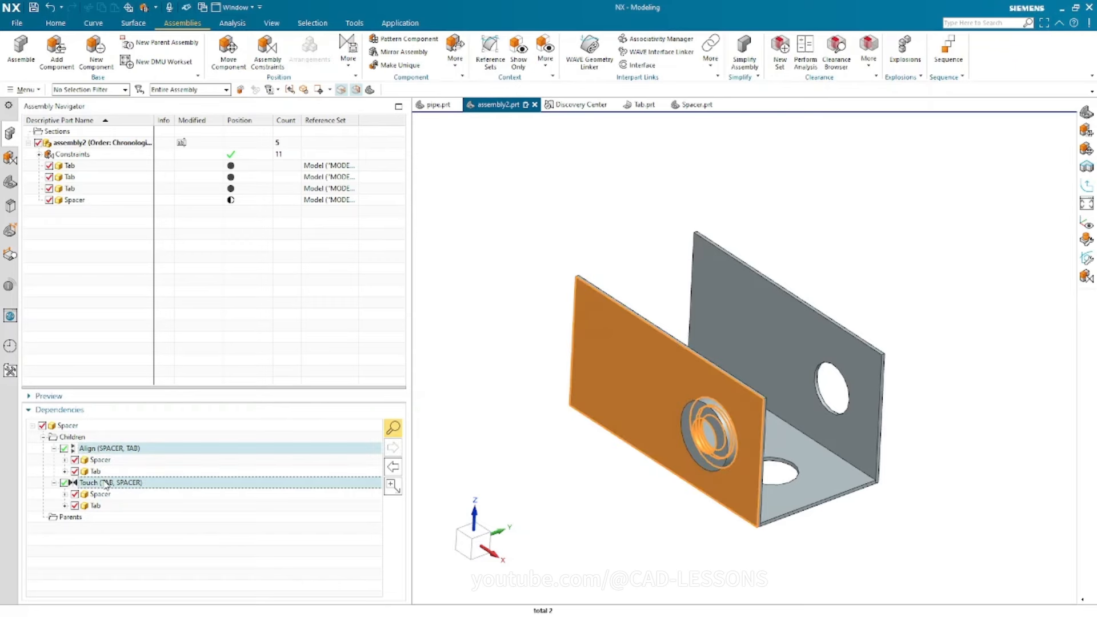
right_click(106, 485)
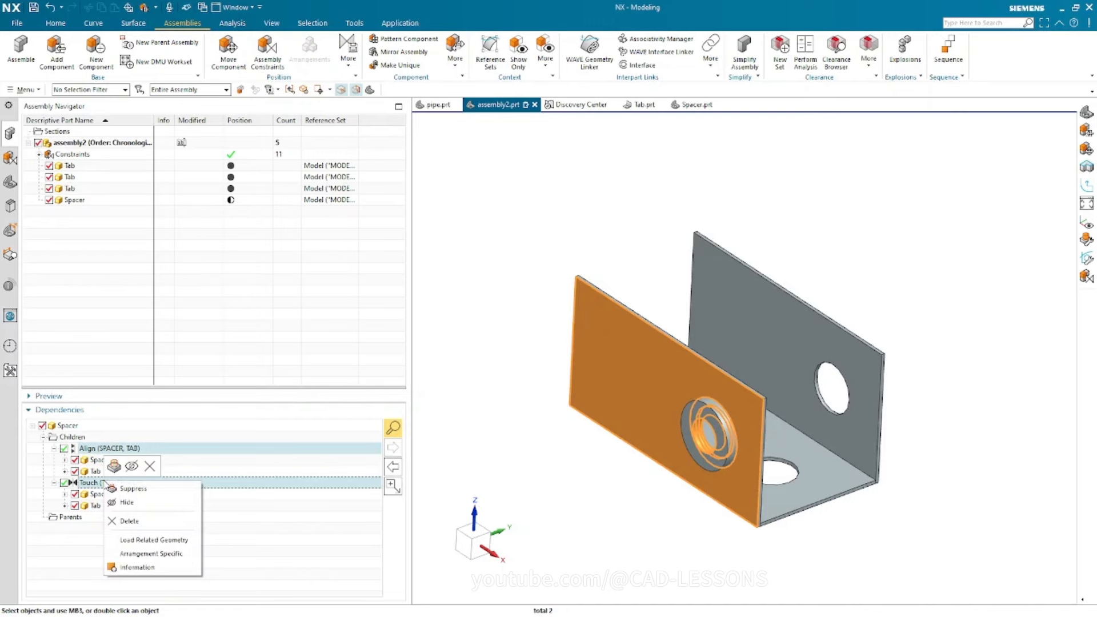
click(149, 468)
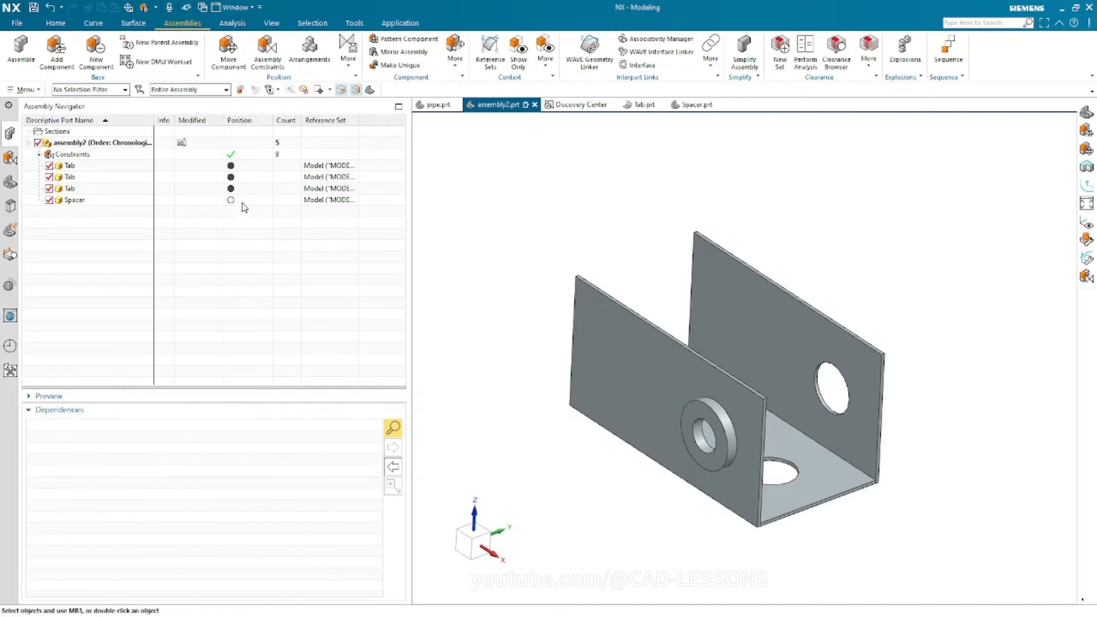
- Pull the Spacer off the -Y side Tab and apply a Concentric constraint between its Tab-facing outer circular edge and the Tab's outer hole edge
click(270, 54)
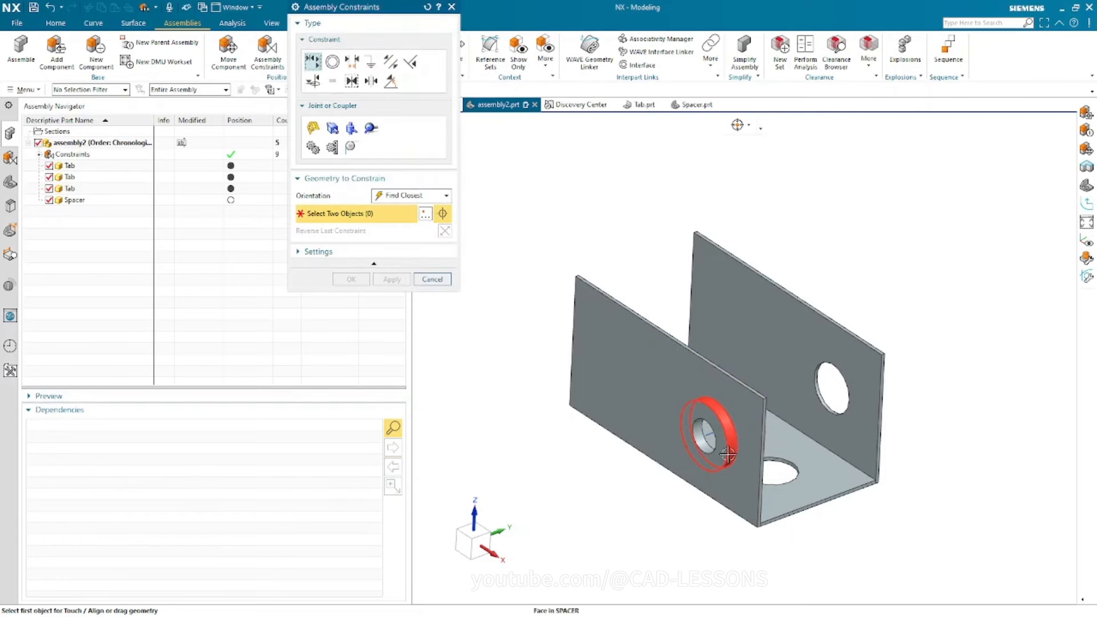
drag(703, 452, 479, 495)
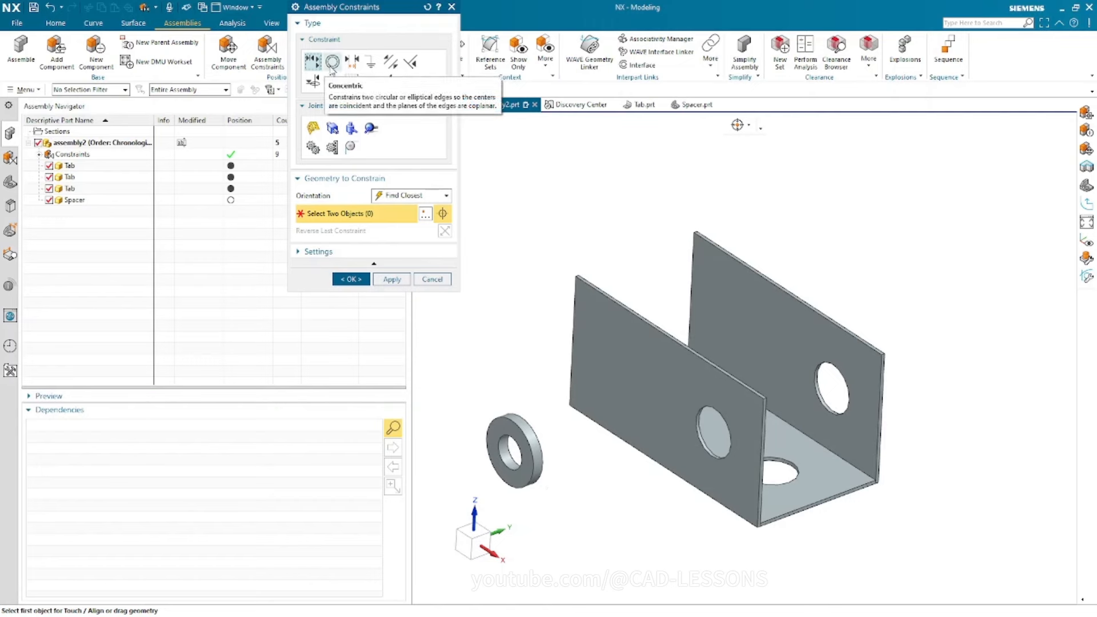
click(332, 62)
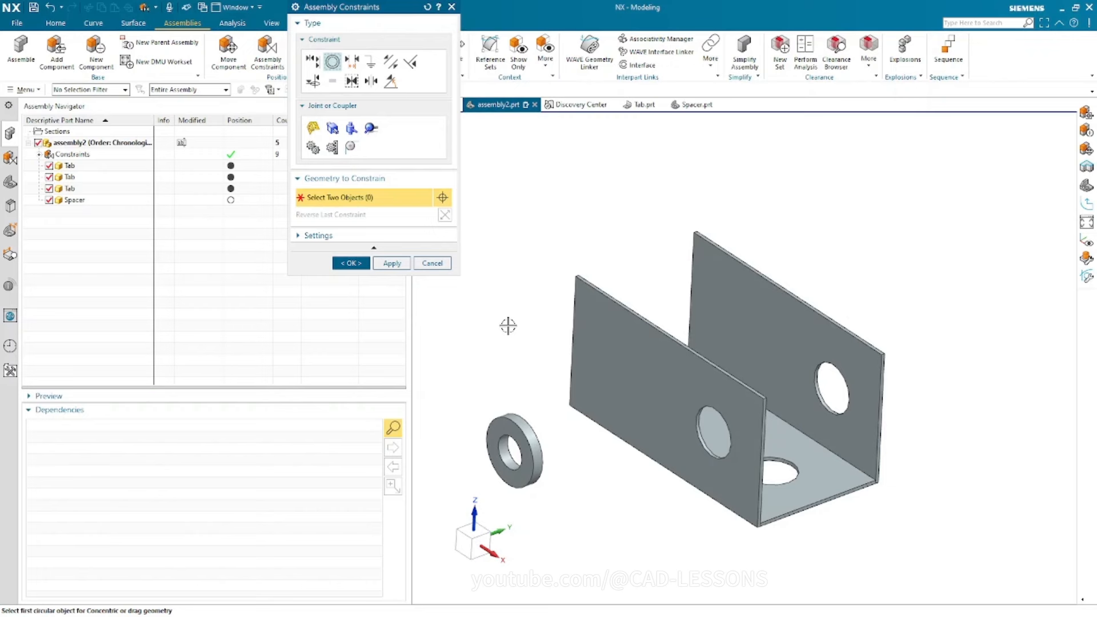
scroll(626, 500, up, 2)
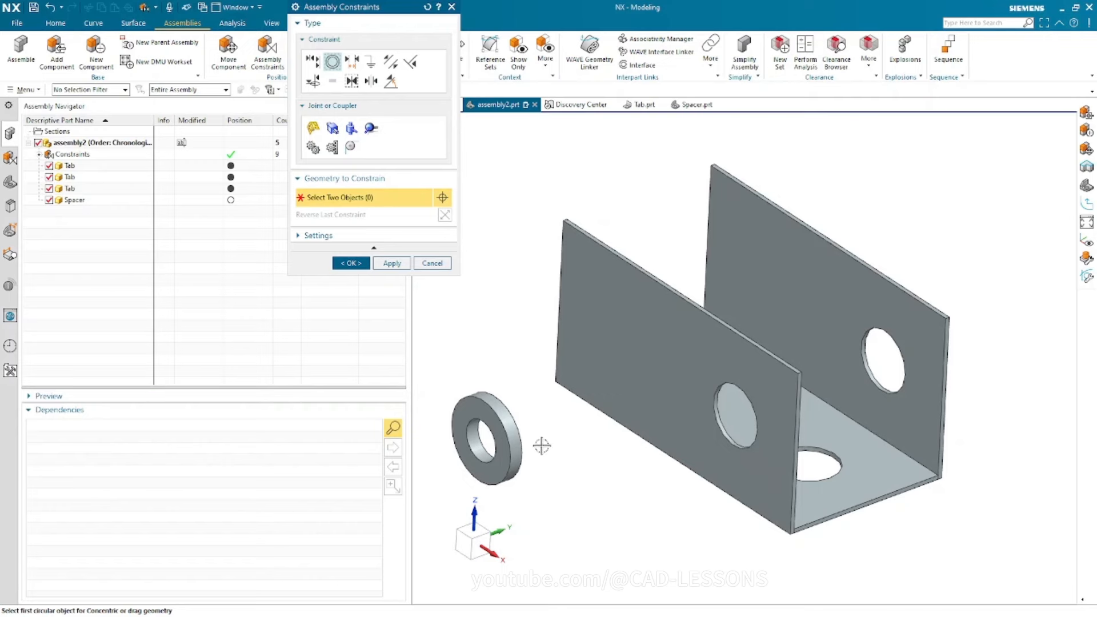
click(523, 430)
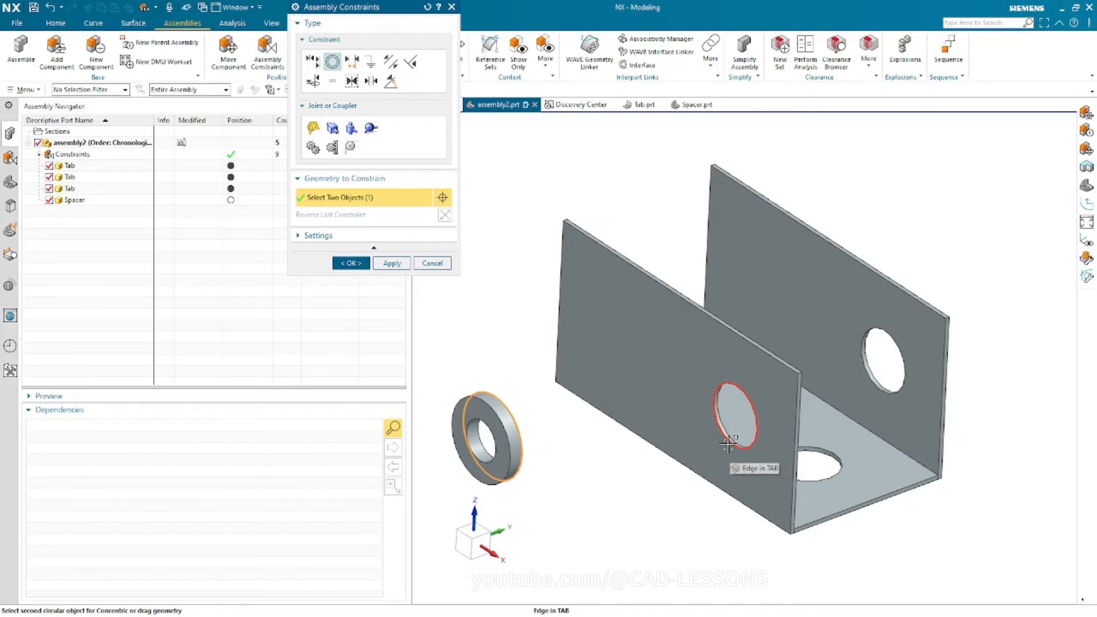
click(729, 445)
scroll(737, 440, up, 5)
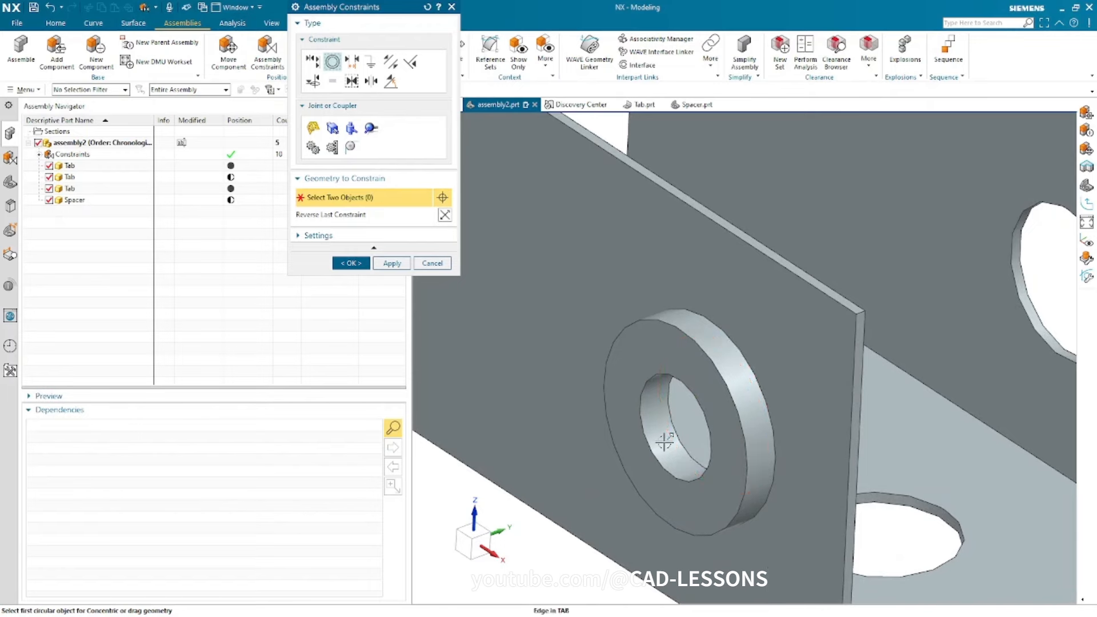
middle_drag(663, 440, 666, 438)
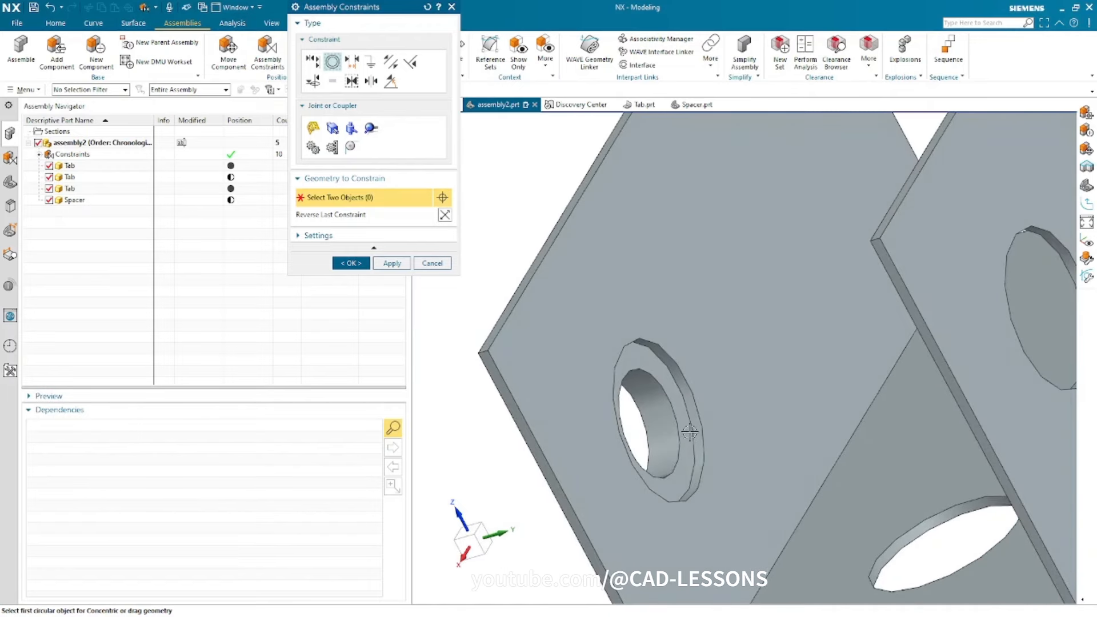
click(352, 264)
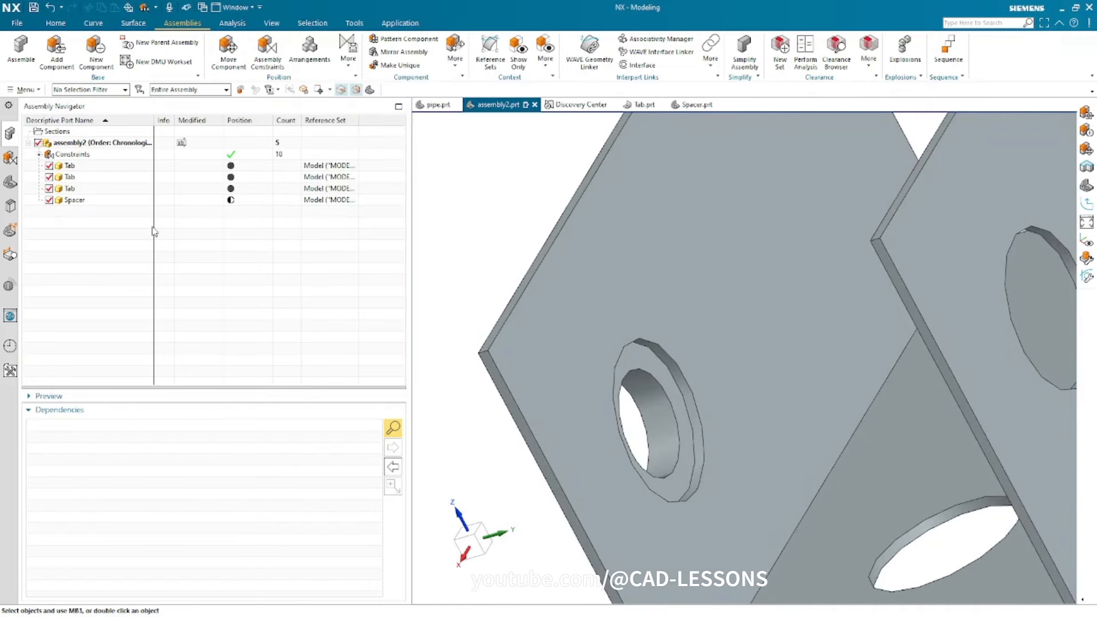
- Highlight the Spacer to examine its position status, its constraint dependencies and its fit against the Tab from both sides
click(75, 200)
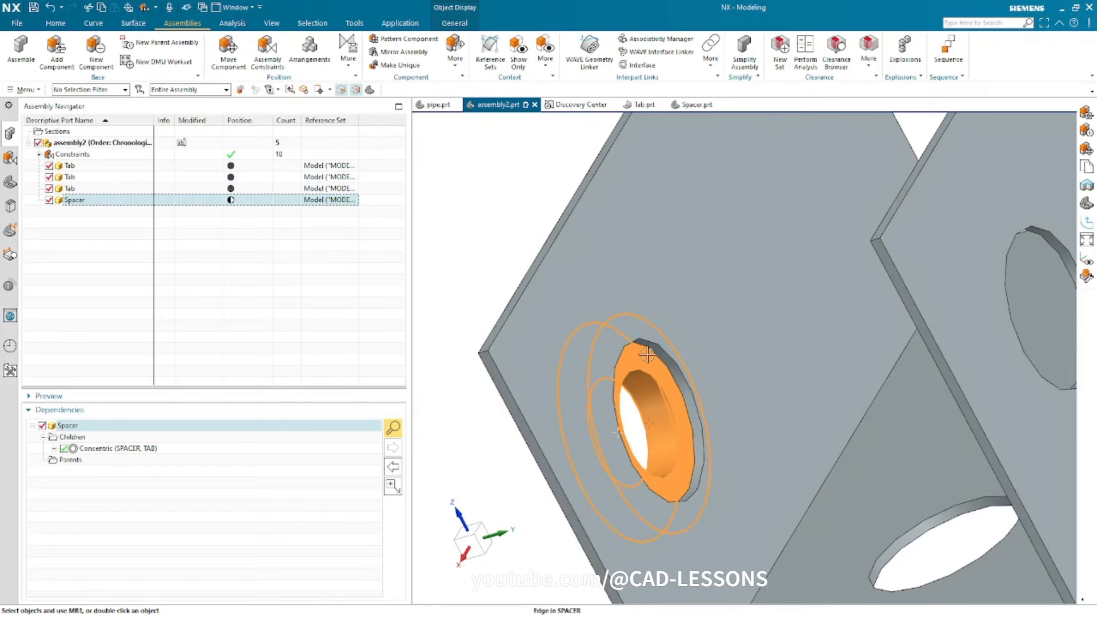
middle_drag(646, 354, 621, 255)
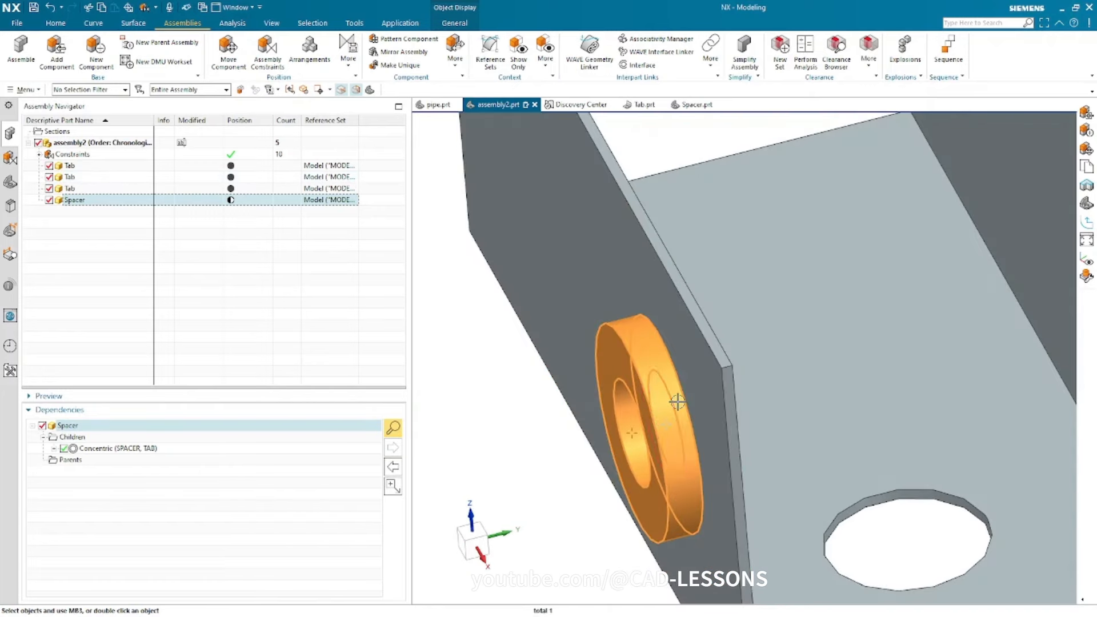
middle_drag(673, 400, 629, 392)
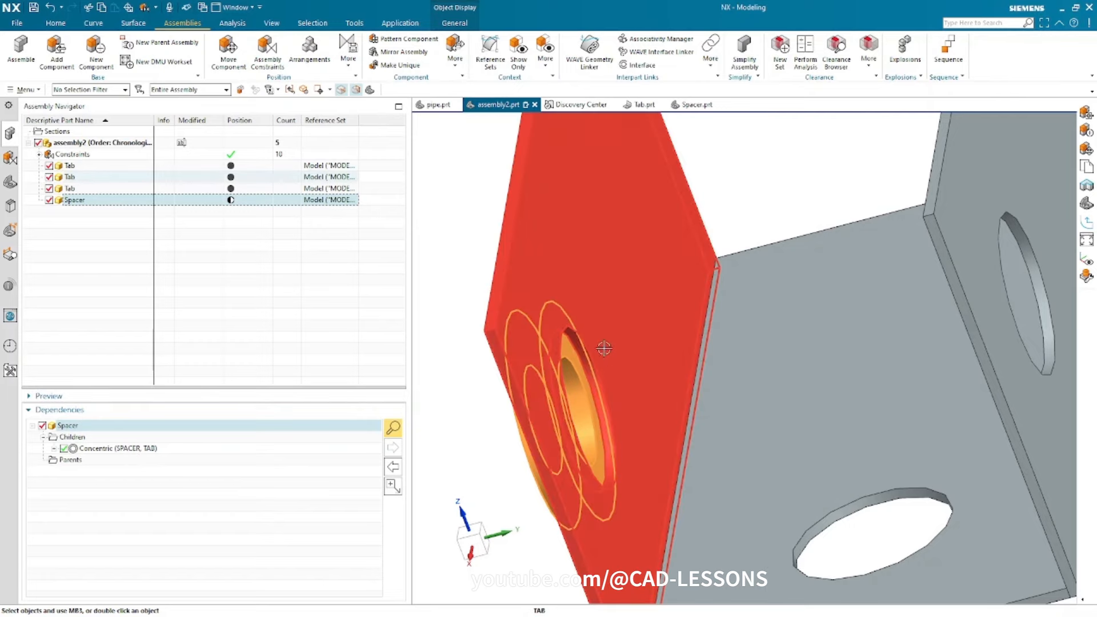
middle_drag(589, 414, 778, 312)
scroll(779, 312, down, 2)
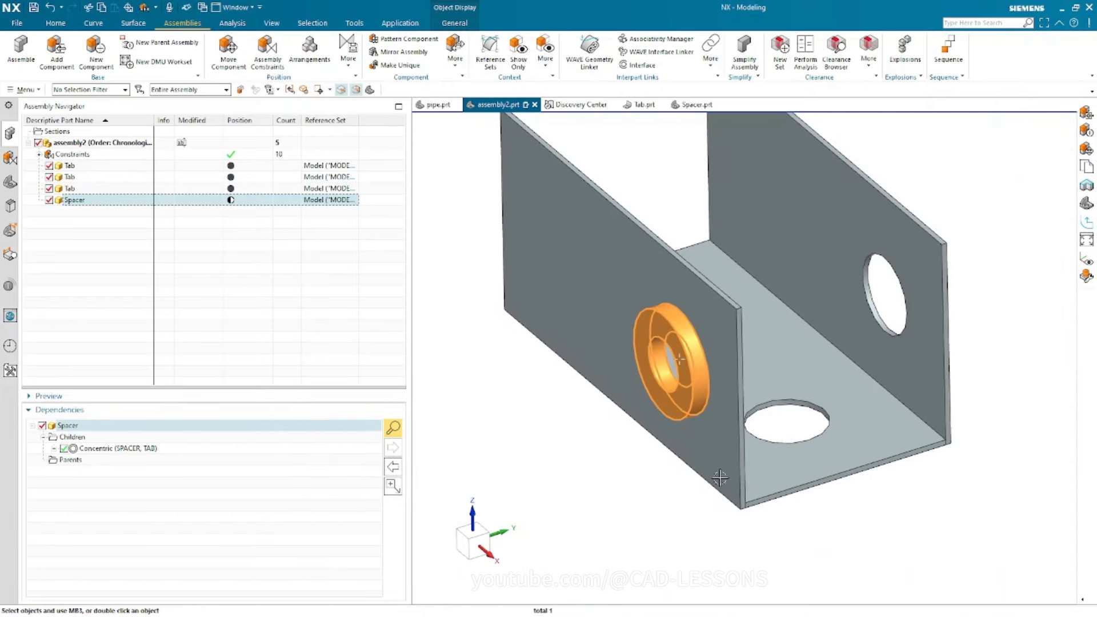
click(668, 520)
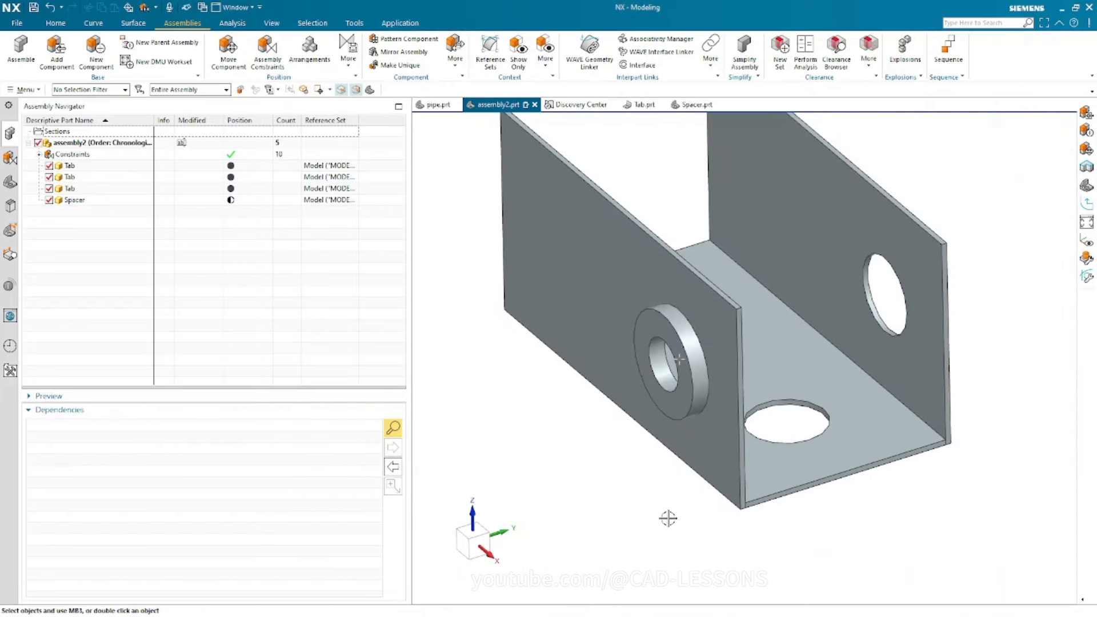
- Show the Spacer's remaining degrees of freedom and inspect them in the assembly
right_click(78, 201)
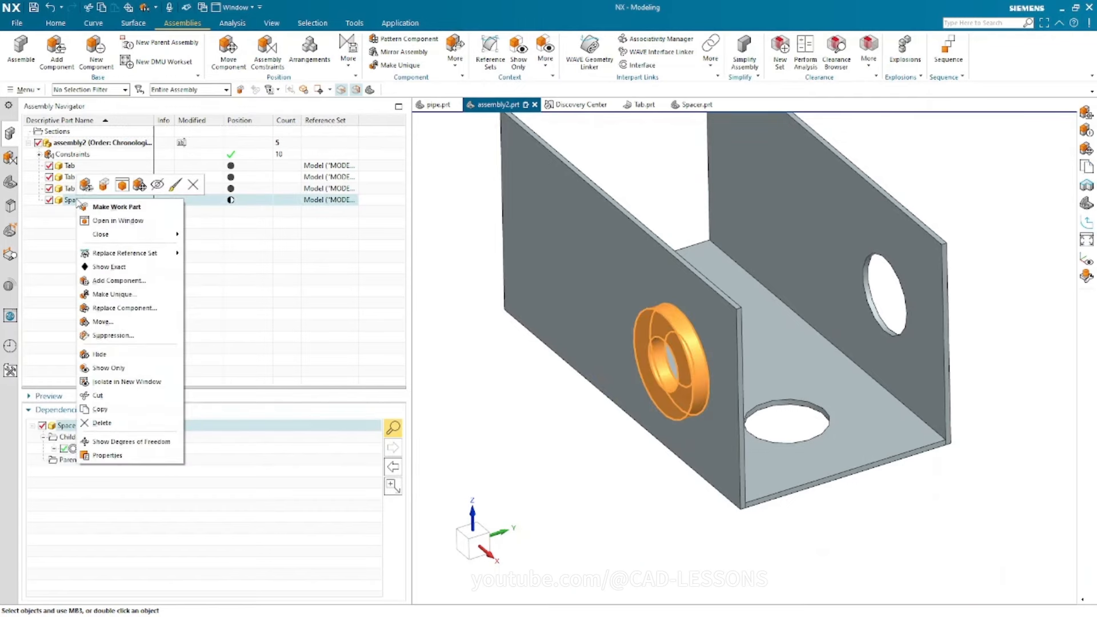
click(130, 442)
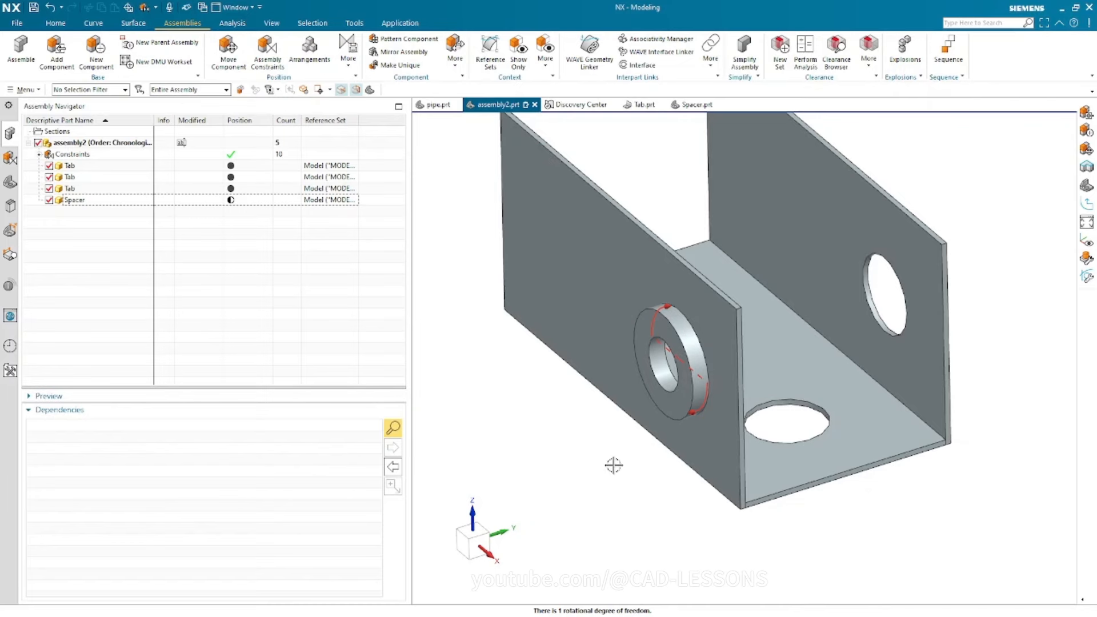
mouse_move(690, 443)
middle_down()
mouse_move(708, 451)
mouse_move(722, 437)
mouse_move(703, 444)
middle_up()
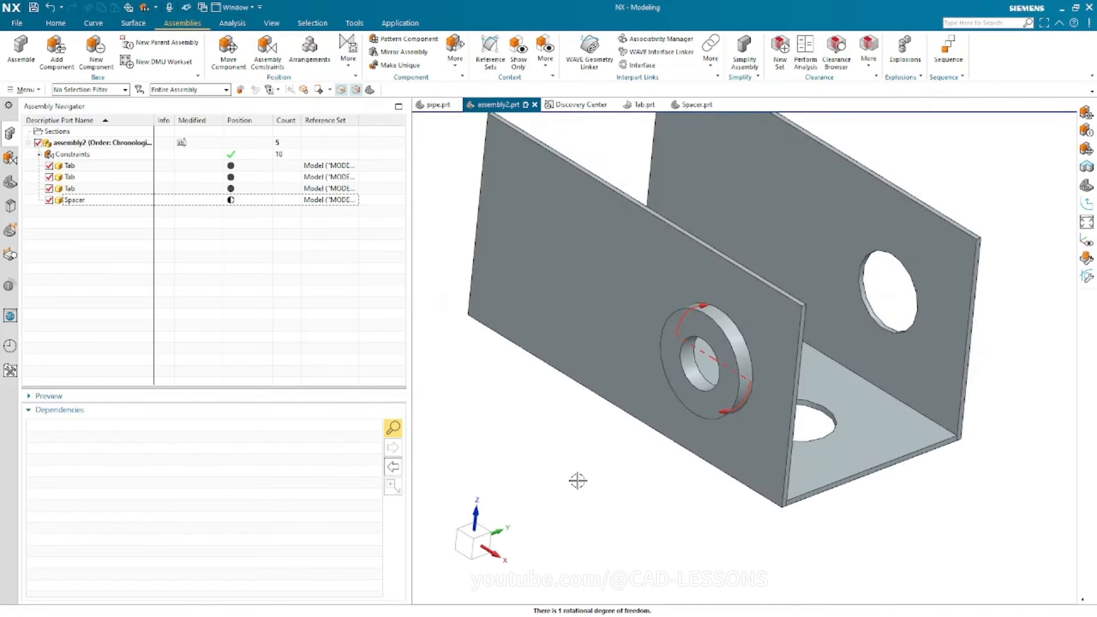
scroll(704, 528, down, 2)
middle_drag(604, 441, 590, 444)
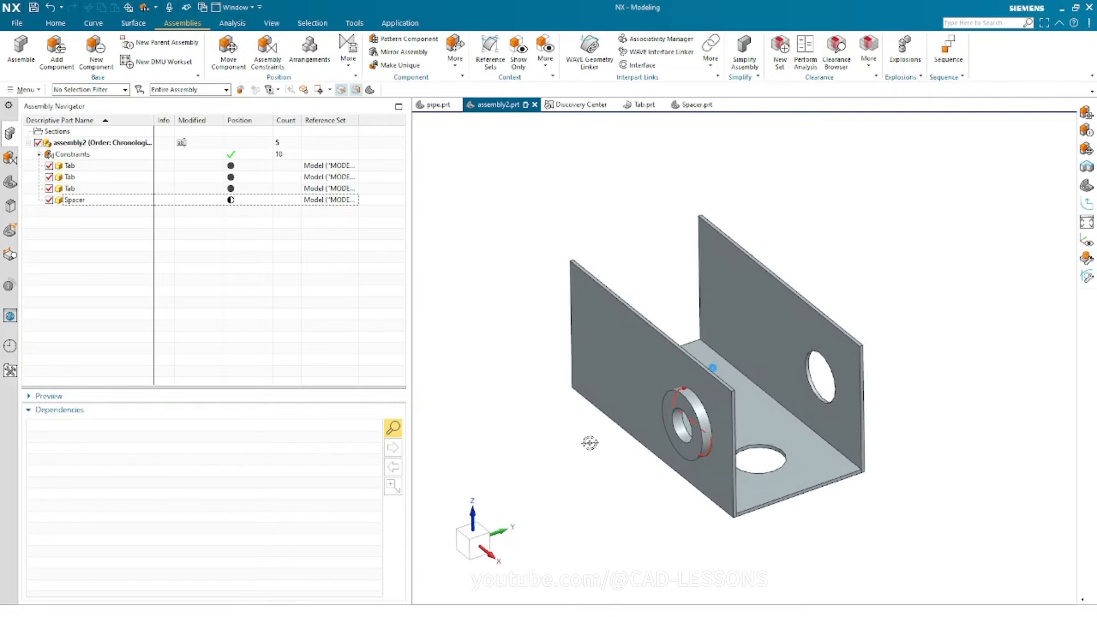
- Clear the degrees-of-freedom display and add pipe.prt with Constrain placement, locating it at the upper -X corner of the -Y side Tab
right_click(484, 316)
click(504, 328)
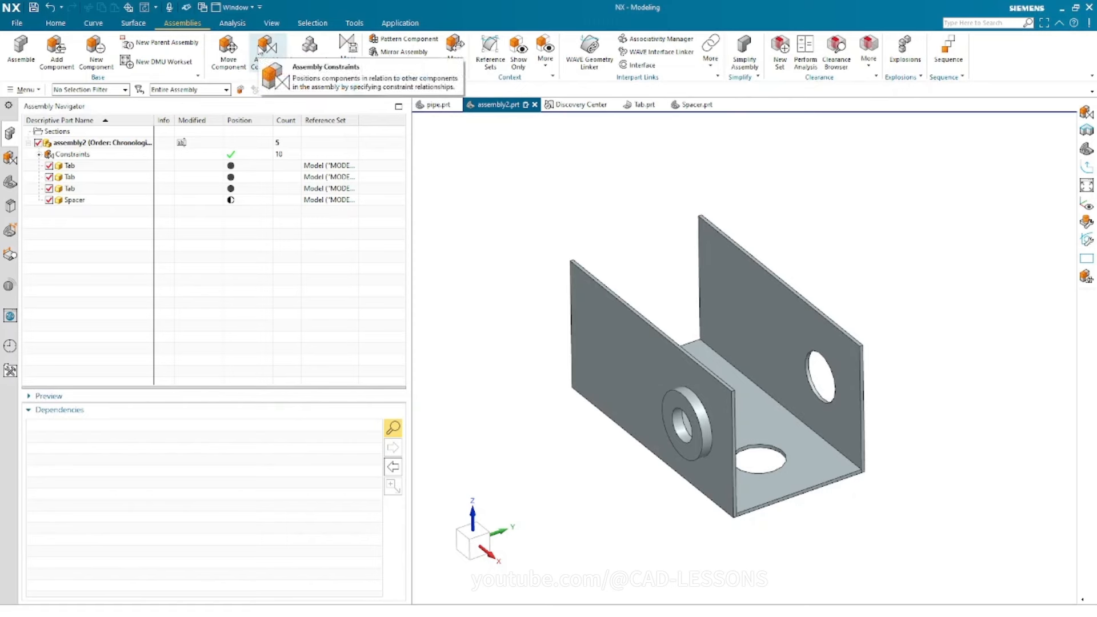
click(57, 49)
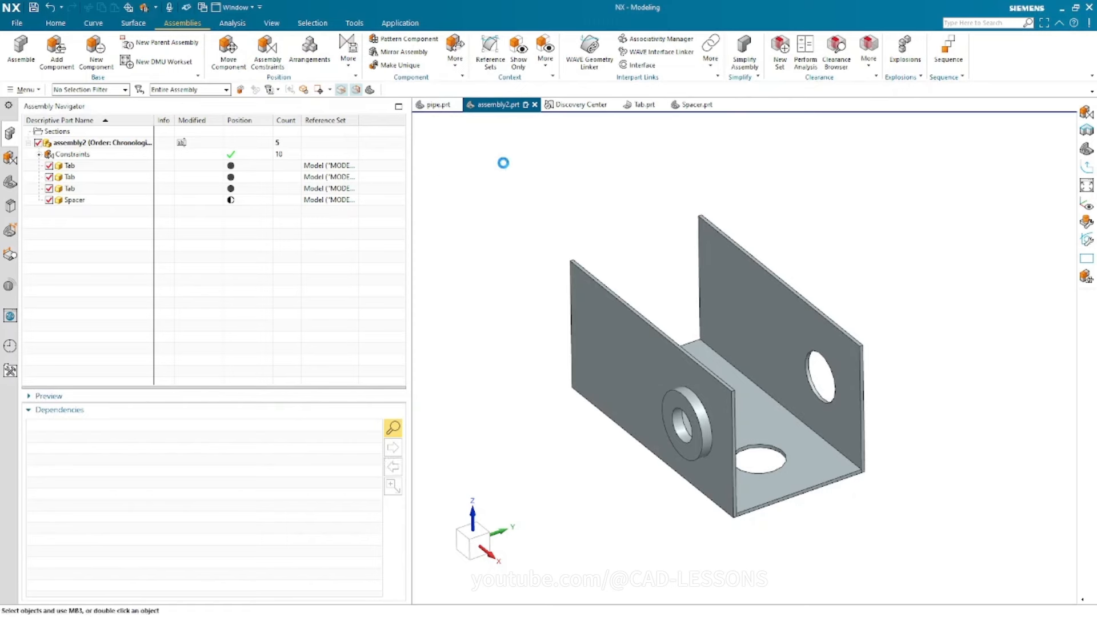
click(324, 117)
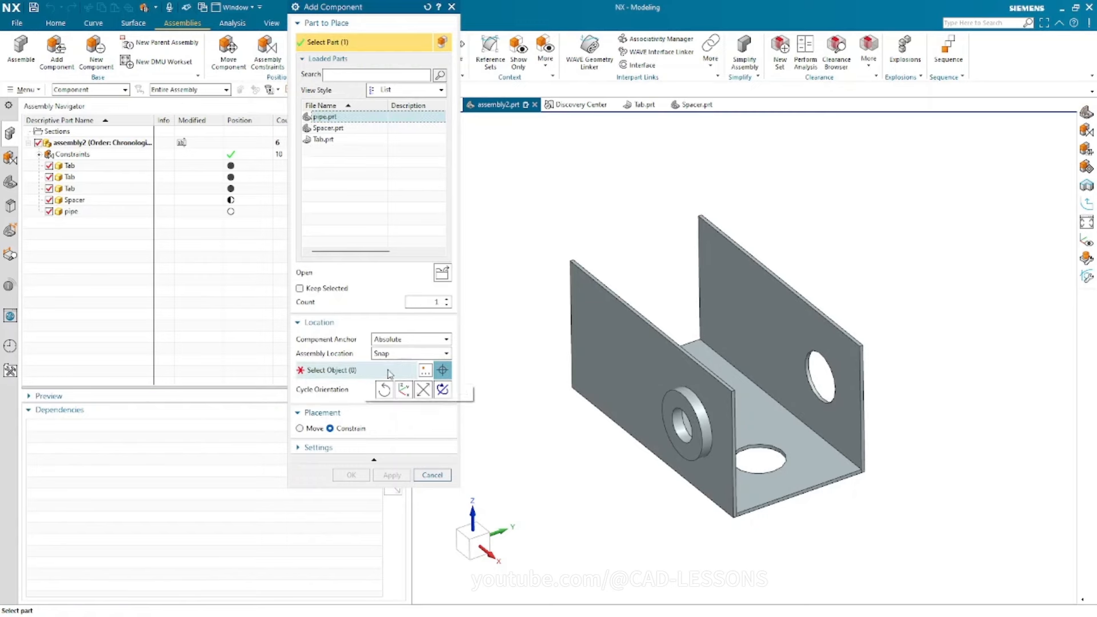
click(442, 370)
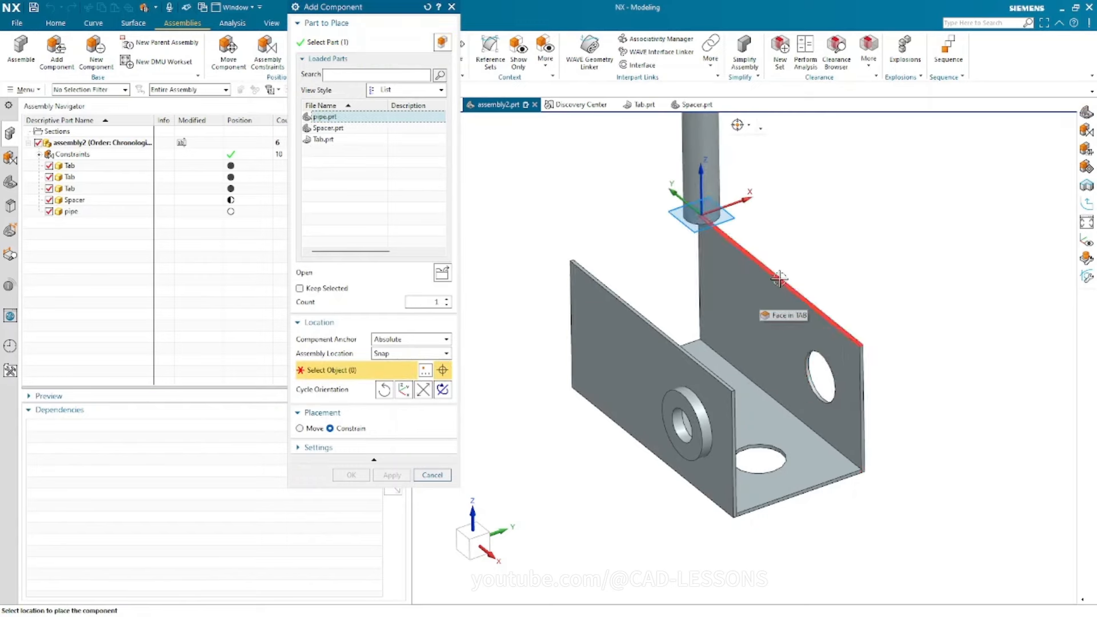
scroll(779, 282, down, 2)
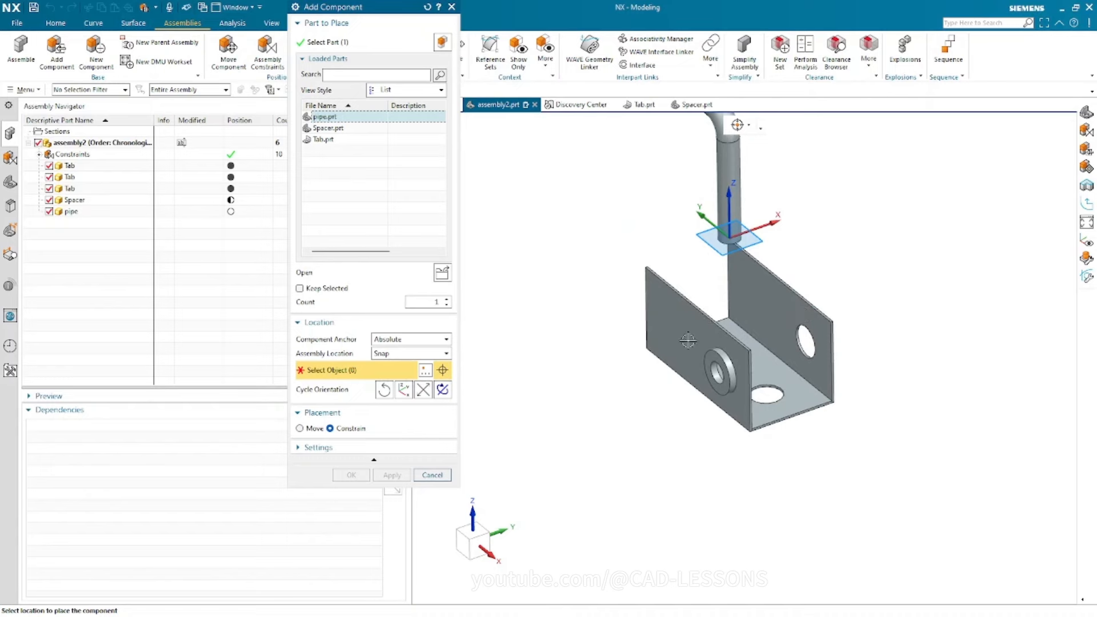
click(664, 297)
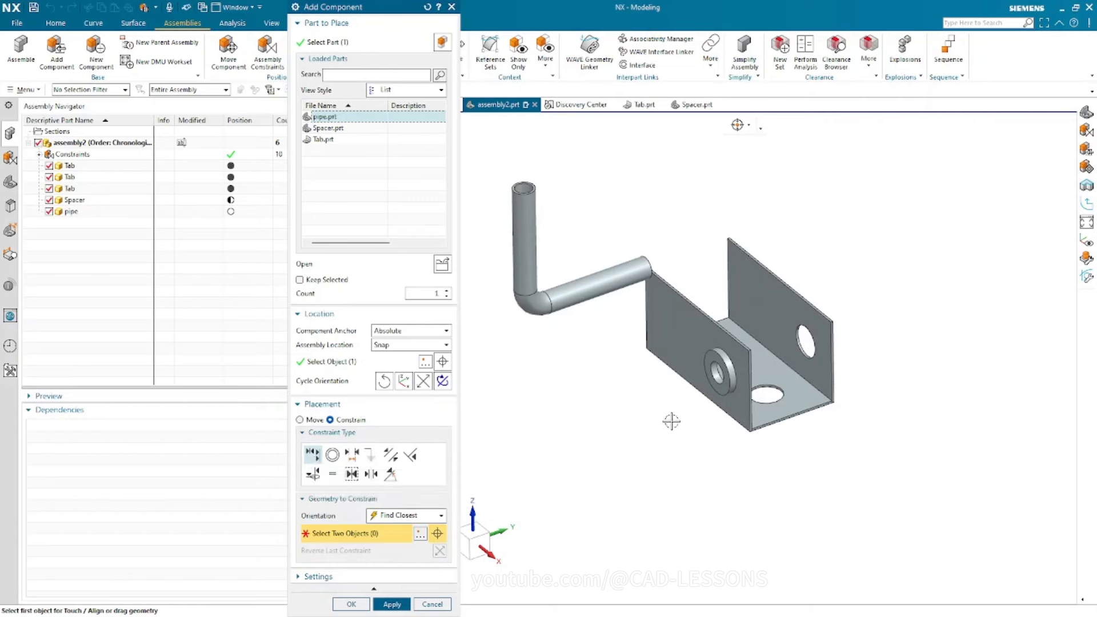
scroll(671, 421, up, 2)
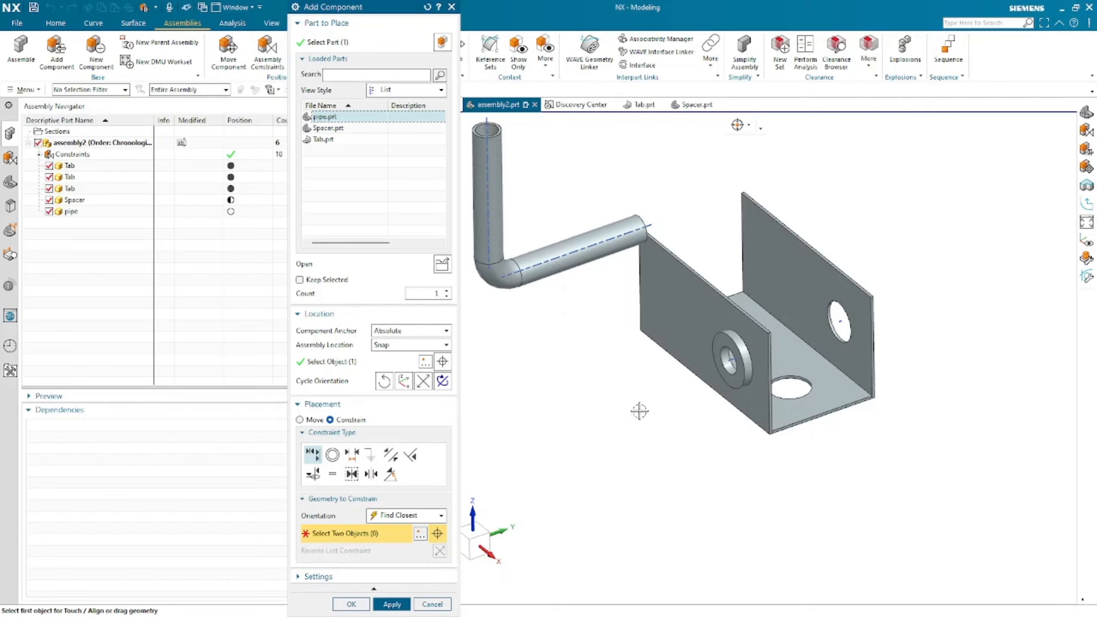
scroll(658, 266, up, 2)
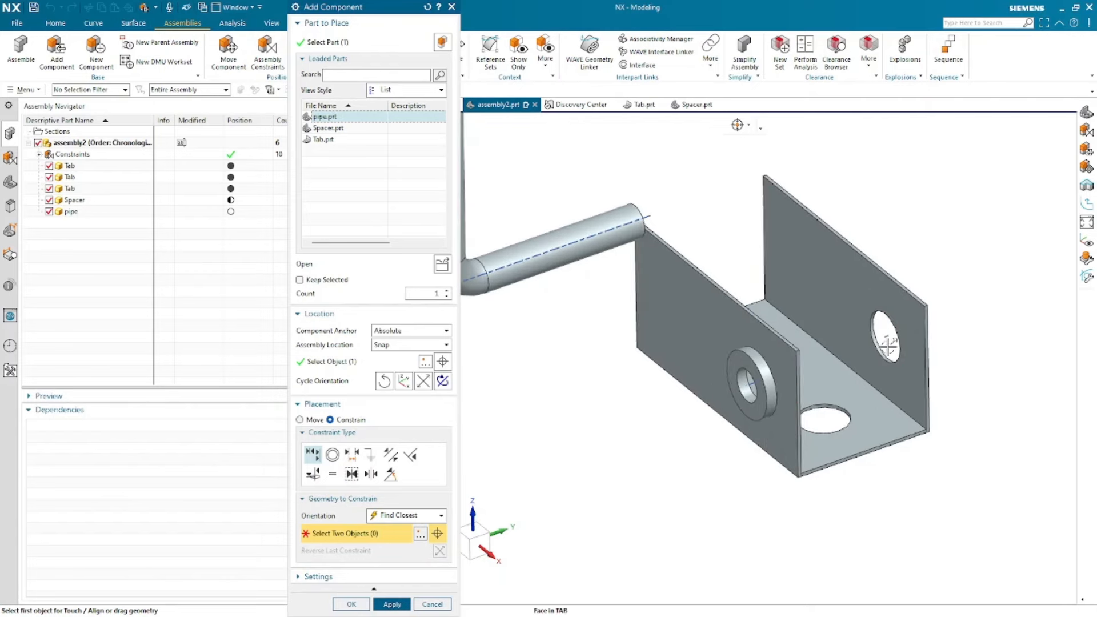
scroll(972, 311, down, 2)
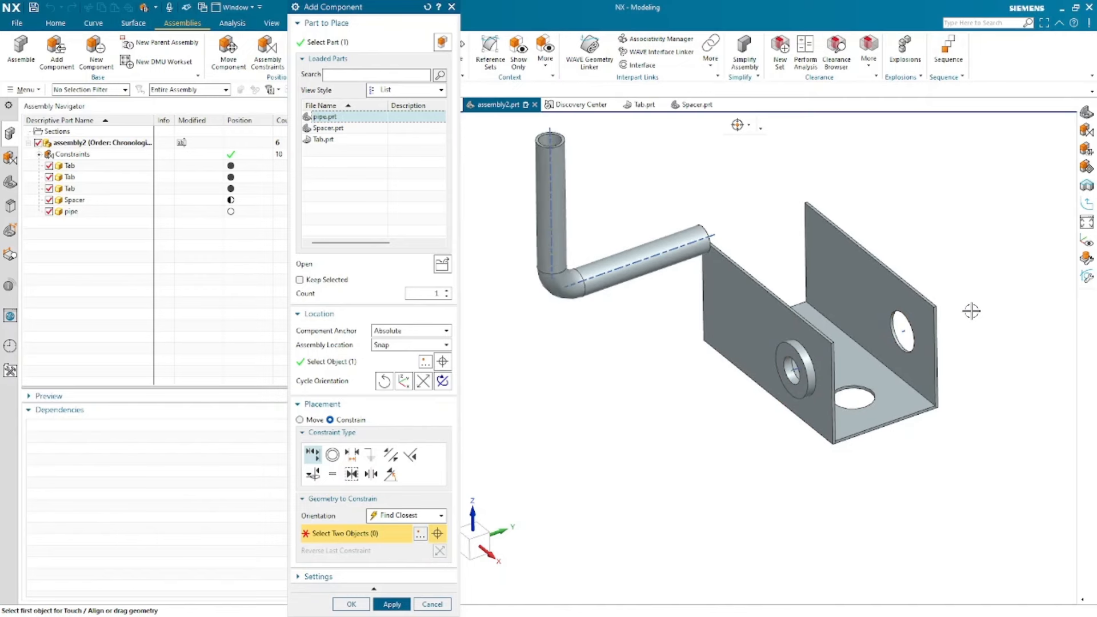
scroll(887, 160, up, 1)
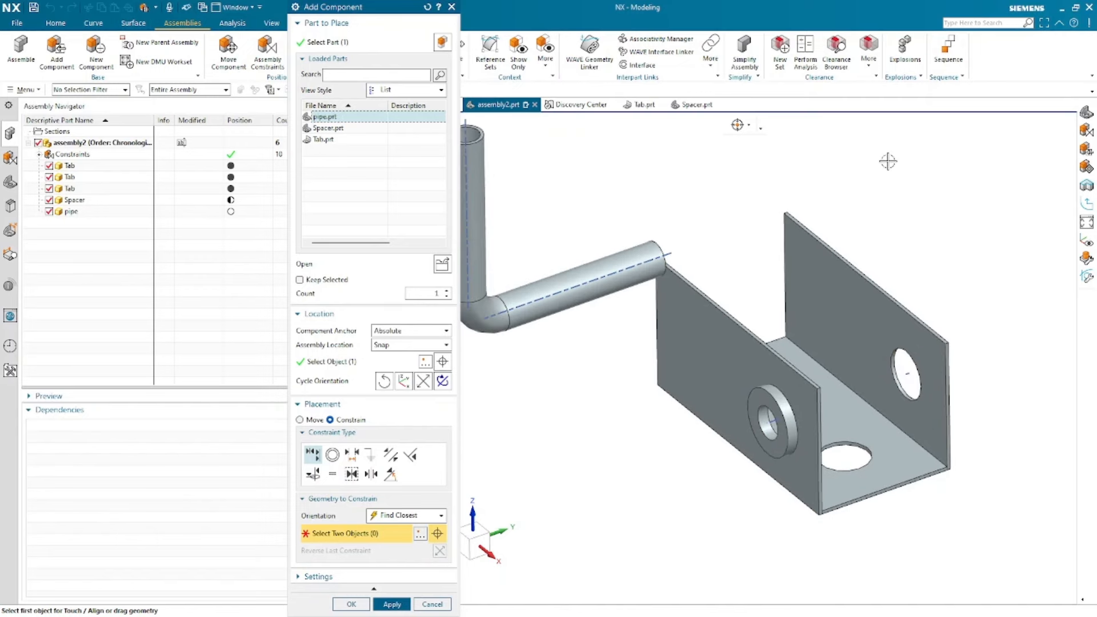
scroll(891, 351, down, 1)
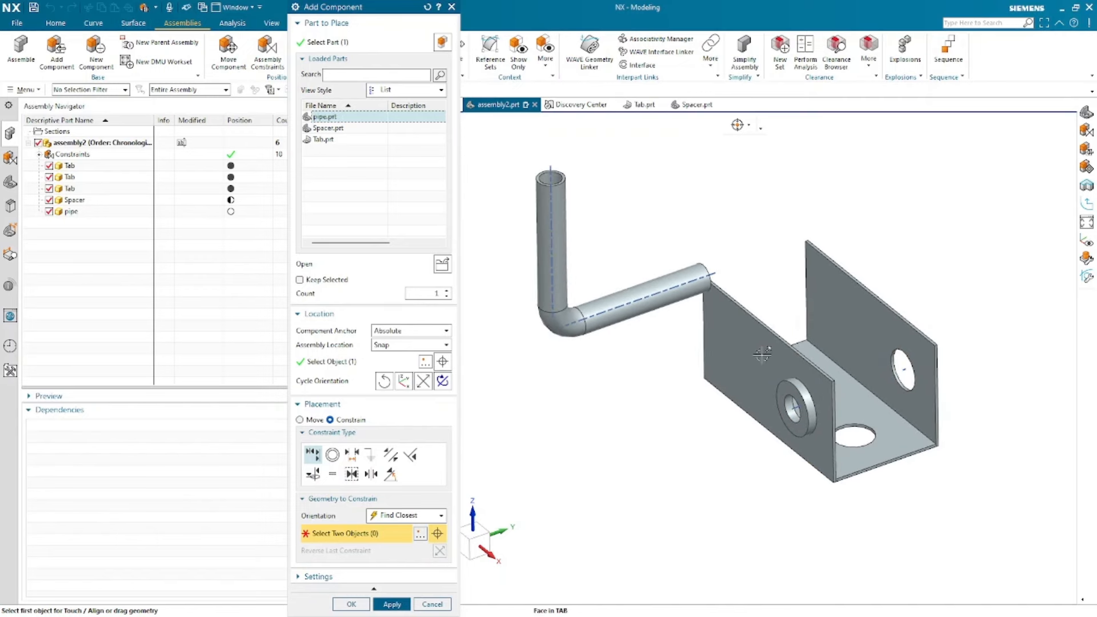
- Apply a Concentric constraint between the outer edge of the pipe end touching the Tab and the outer circular edge of the Spacer's outward face
middle_drag(752, 345, 713, 351)
scroll(788, 271, up, 3)
scroll(826, 226, up, 3)
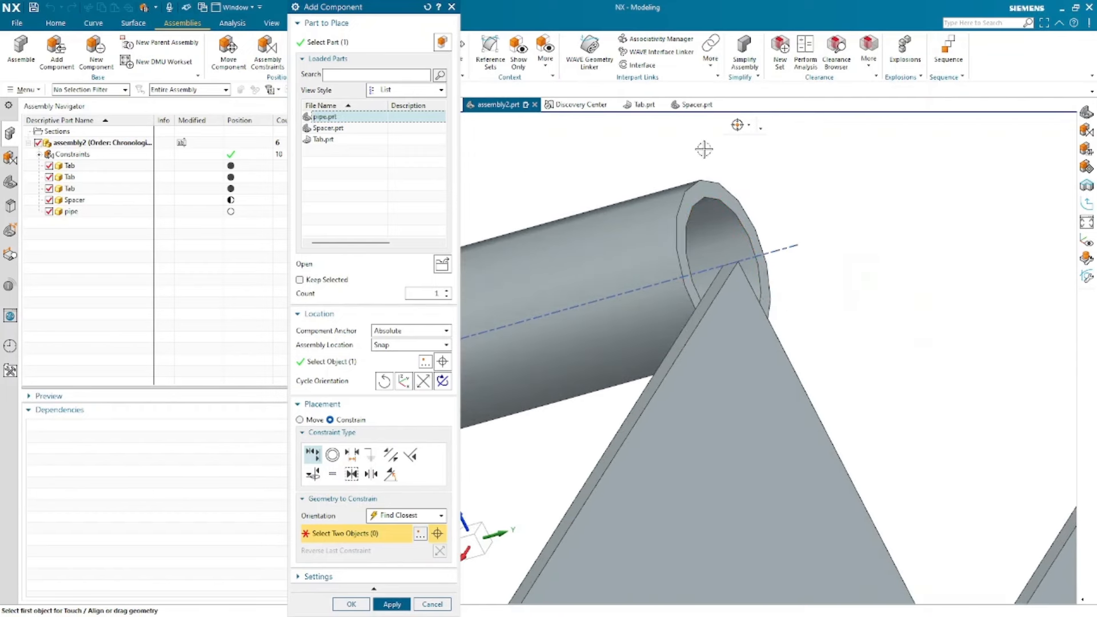
scroll(704, 145, down, 3)
click(332, 455)
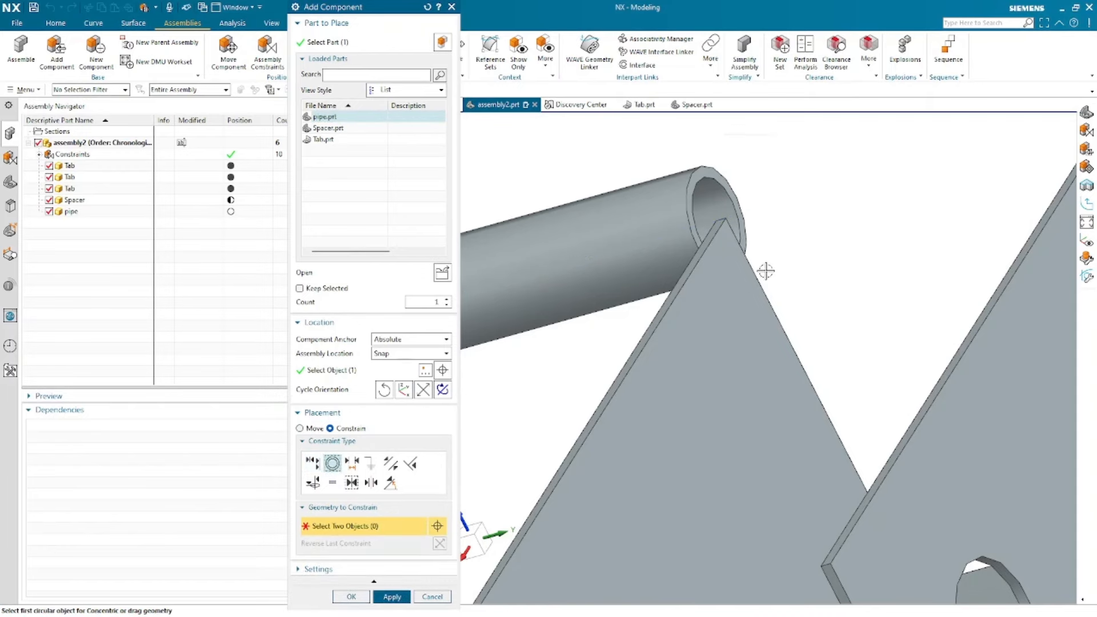
click(744, 237)
scroll(701, 310, down, 5)
middle_drag(702, 311, 677, 329)
scroll(714, 348, up, 3)
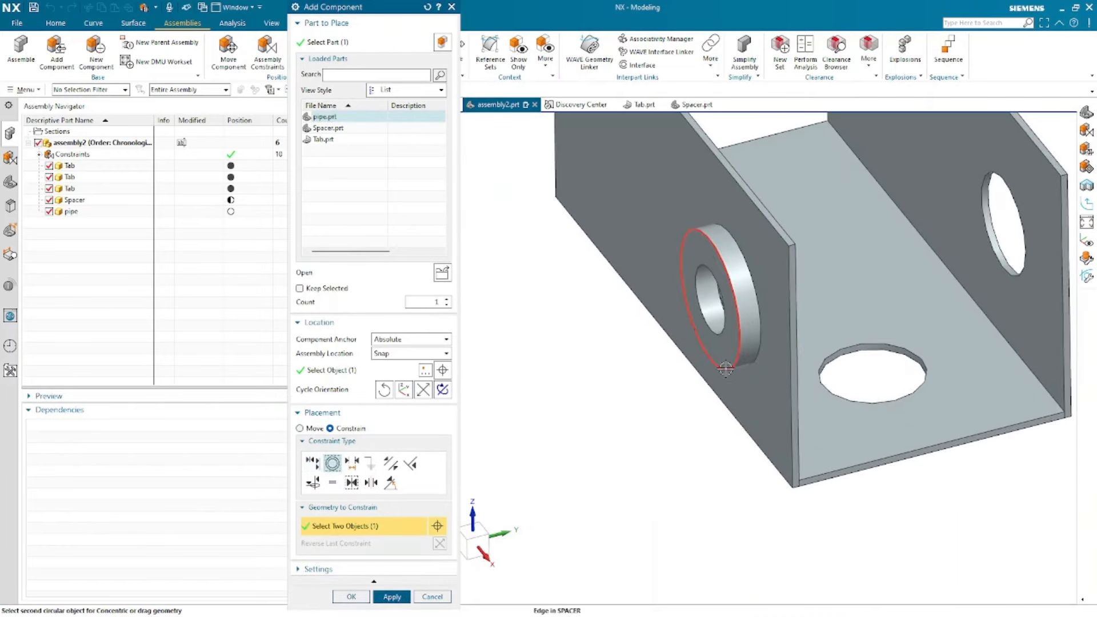
click(726, 369)
scroll(728, 456, down, 4)
scroll(636, 481, down, 1)
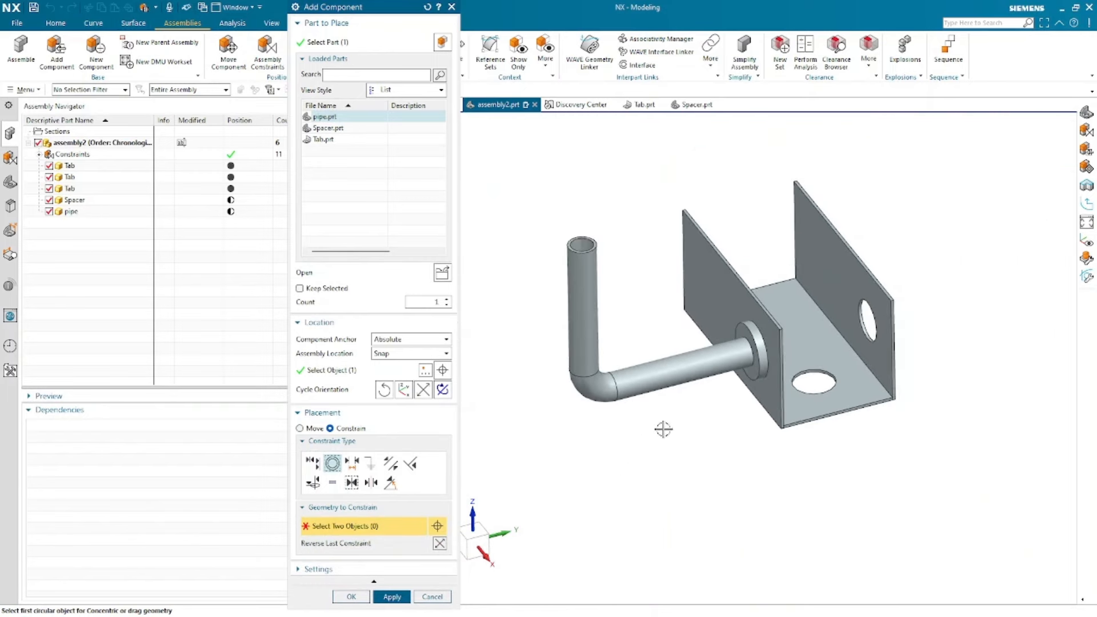
- Reverse the last Concentric constraint so that the pipe runs from the Spacer through the holes of both upright Tabs
click(440, 544)
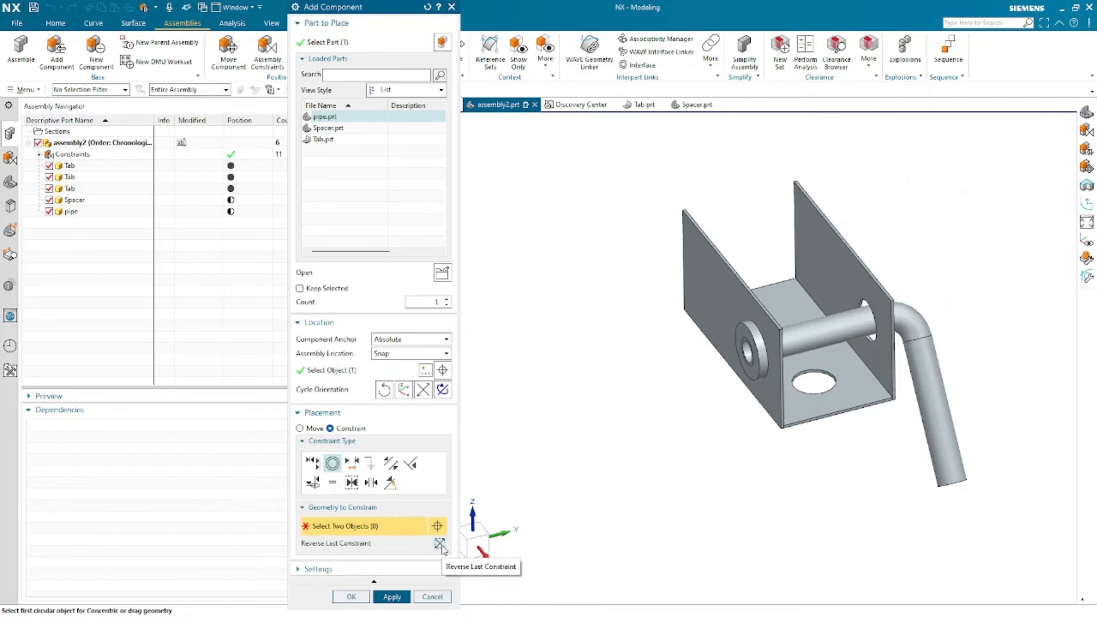
scroll(746, 351, up, 2)
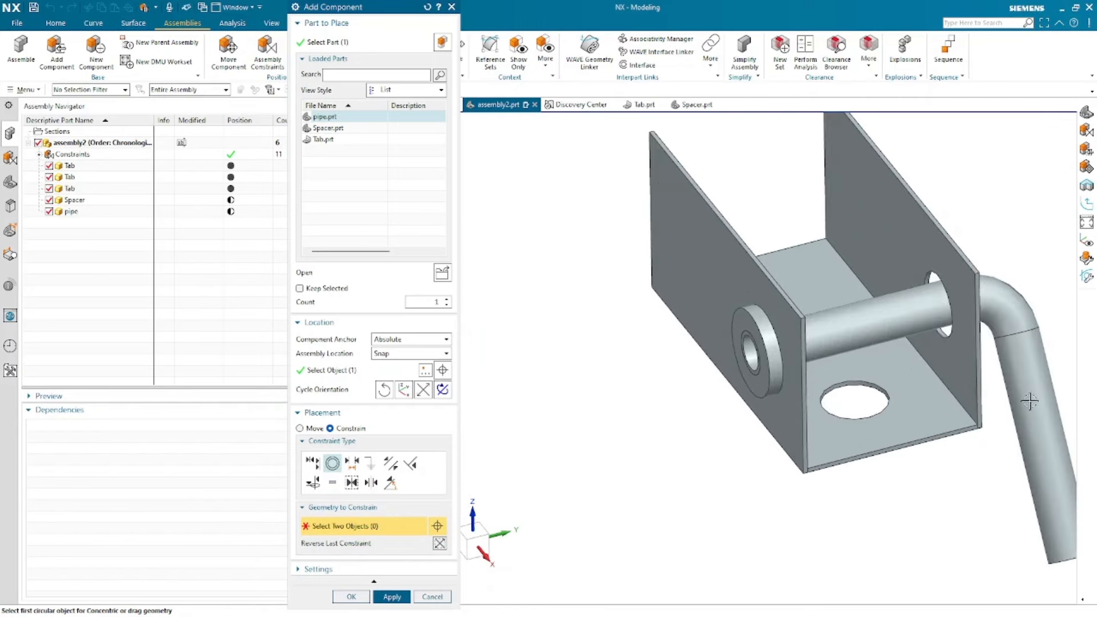
scroll(669, 389, down, 2)
middle_drag(759, 465, 767, 439)
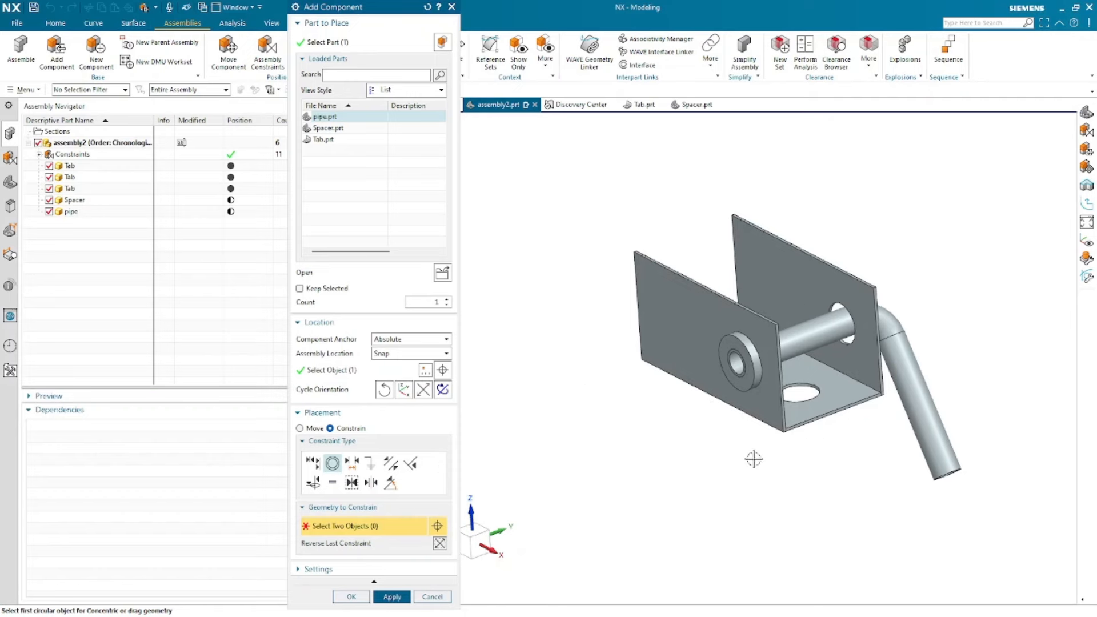
- Rotate the pipe about its constrained axis so that its free leg points upward
drag(940, 460, 846, 187)
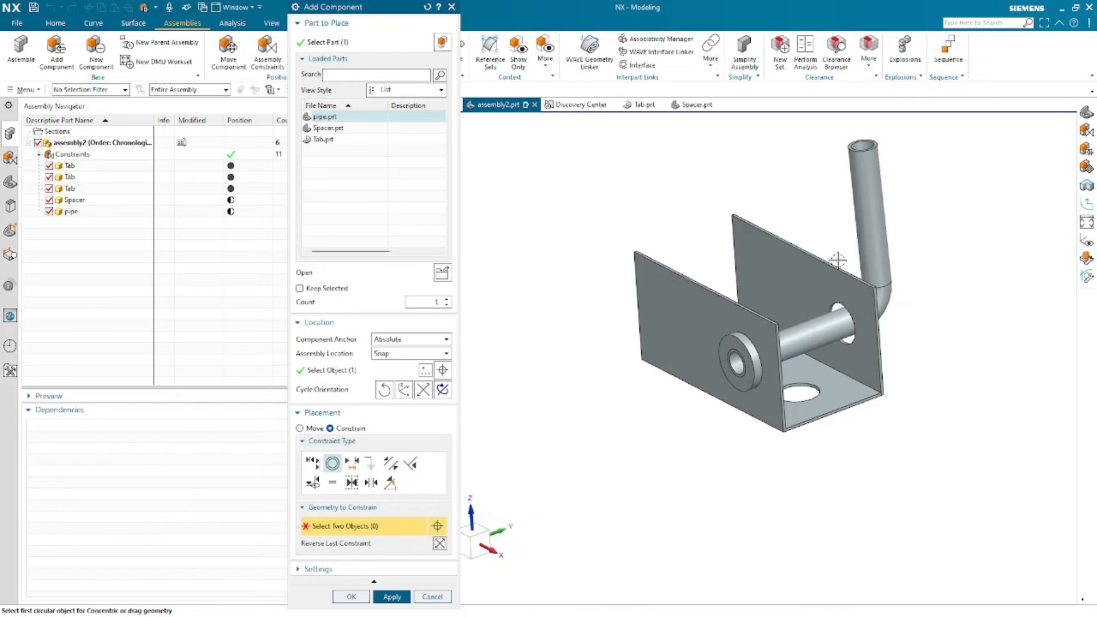
scroll(839, 261, up, 3)
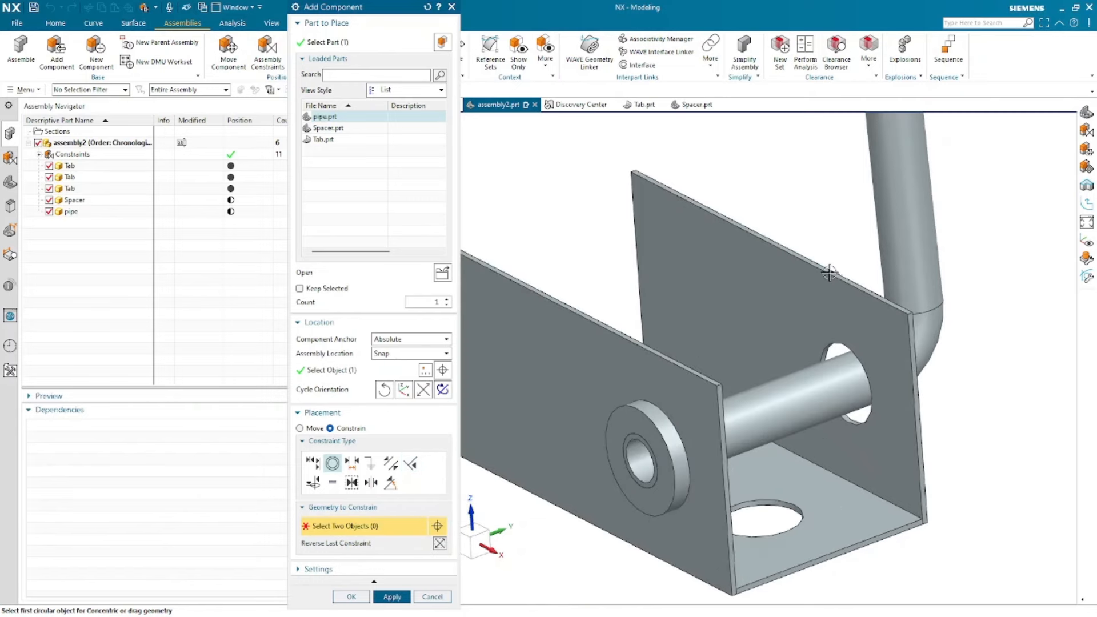
scroll(819, 351, down, 3)
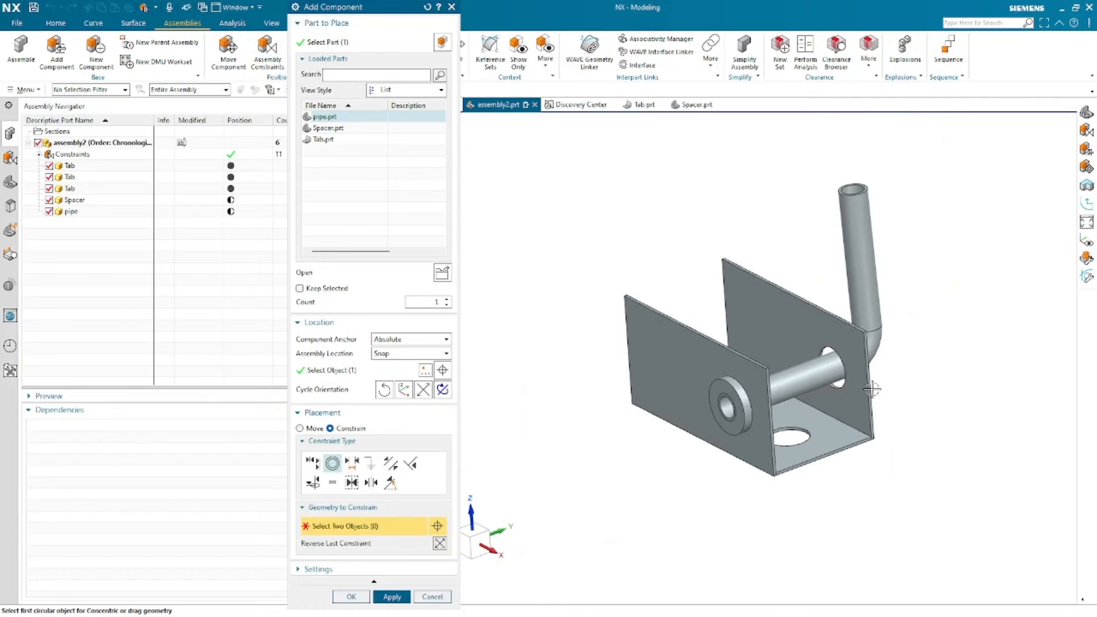
- Apply a Parallel constraint between the centerline of the pipe's upright leg and the vertical end face of the +Y side Tab
click(390, 463)
scroll(974, 260, up, 3)
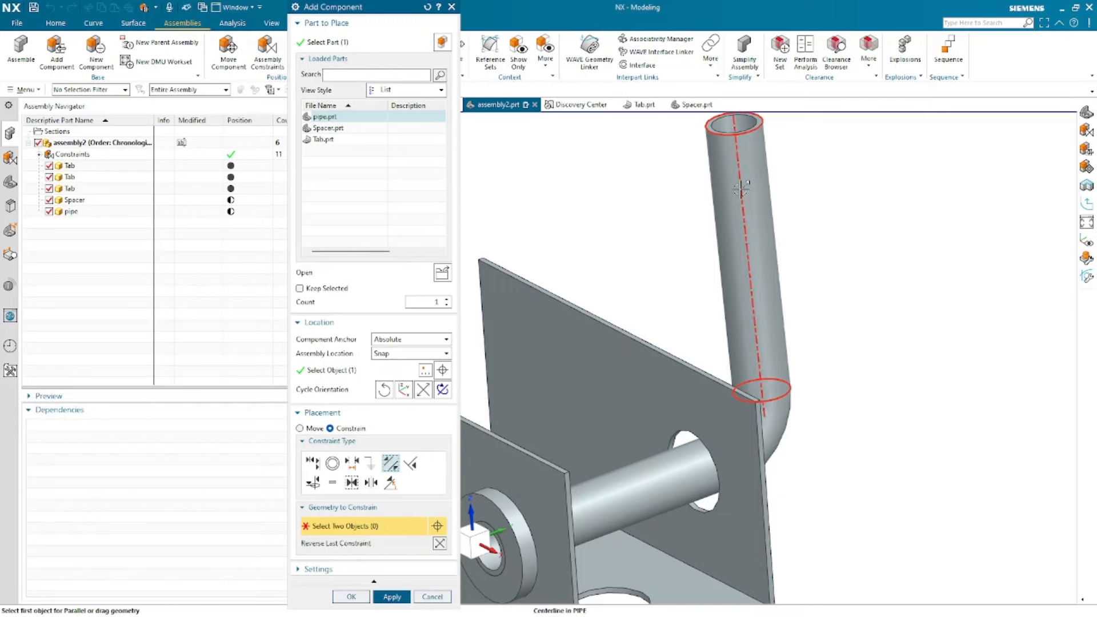
click(741, 191)
scroll(809, 485, up, 5)
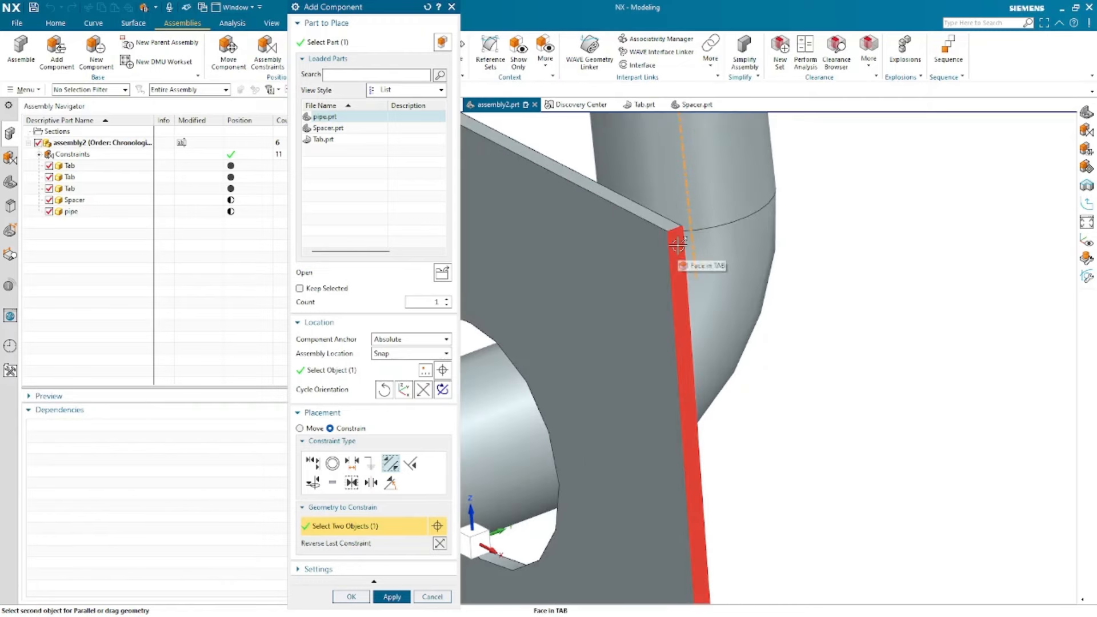
click(681, 266)
scroll(899, 391, down, 2)
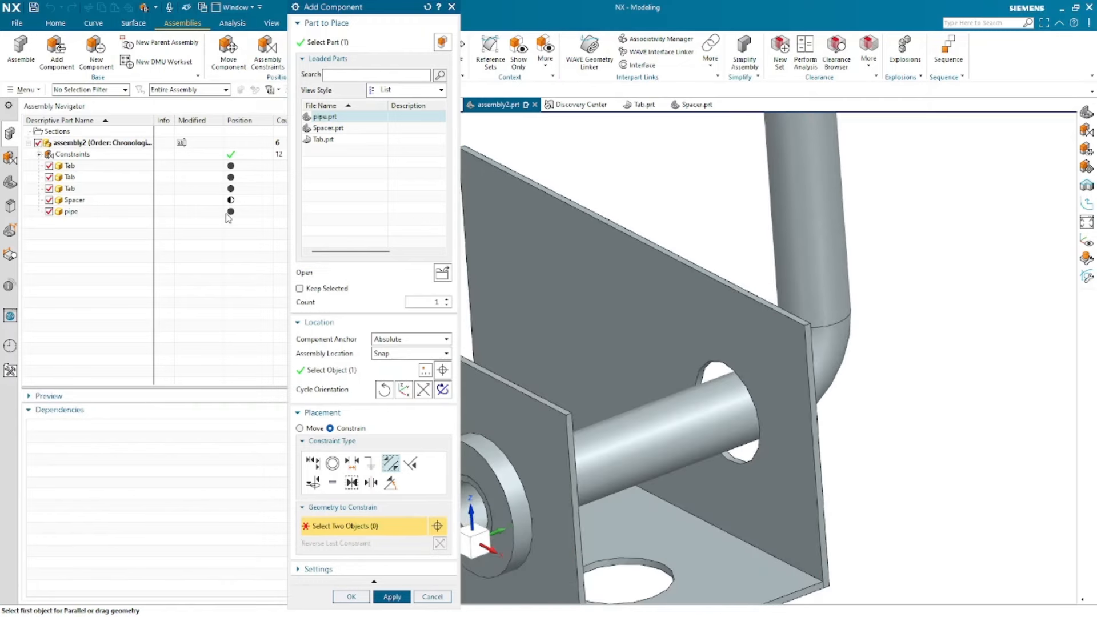
- Check the pipe's position status, list the assembly constraints and suppress the Parallel constraint between the pipe and the Tab
mouse_move(235, 215)
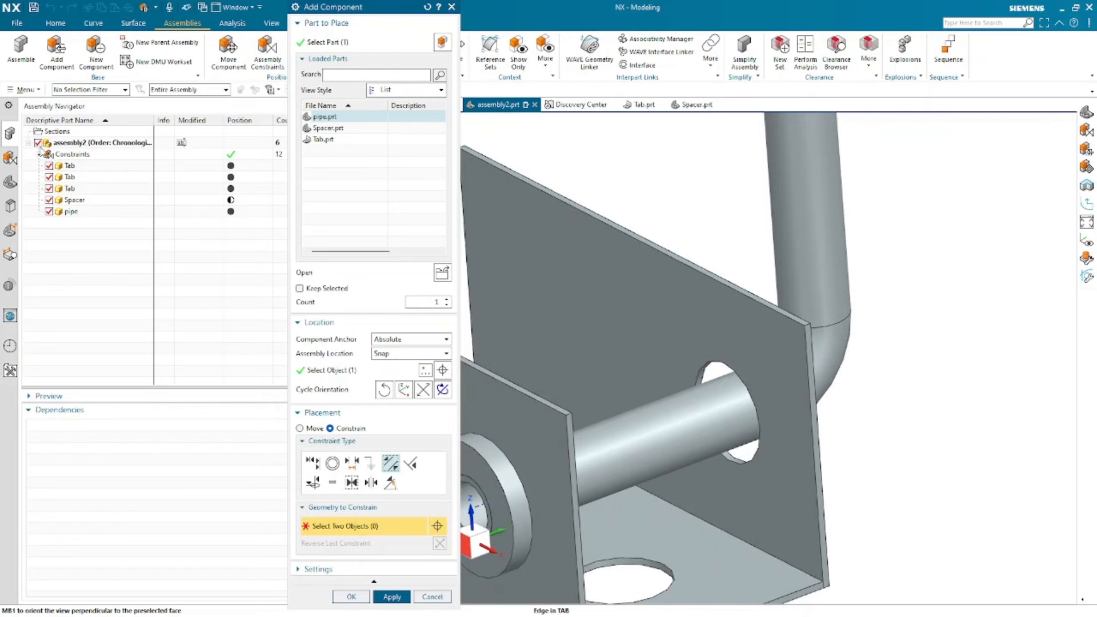
click(39, 155)
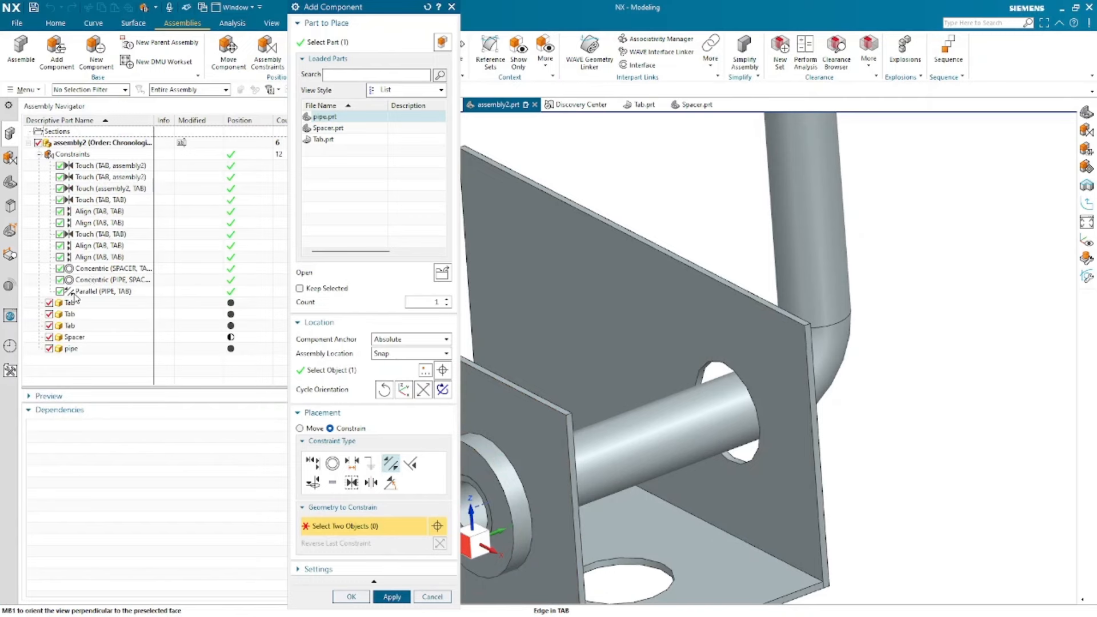
scroll(890, 386, down, 3)
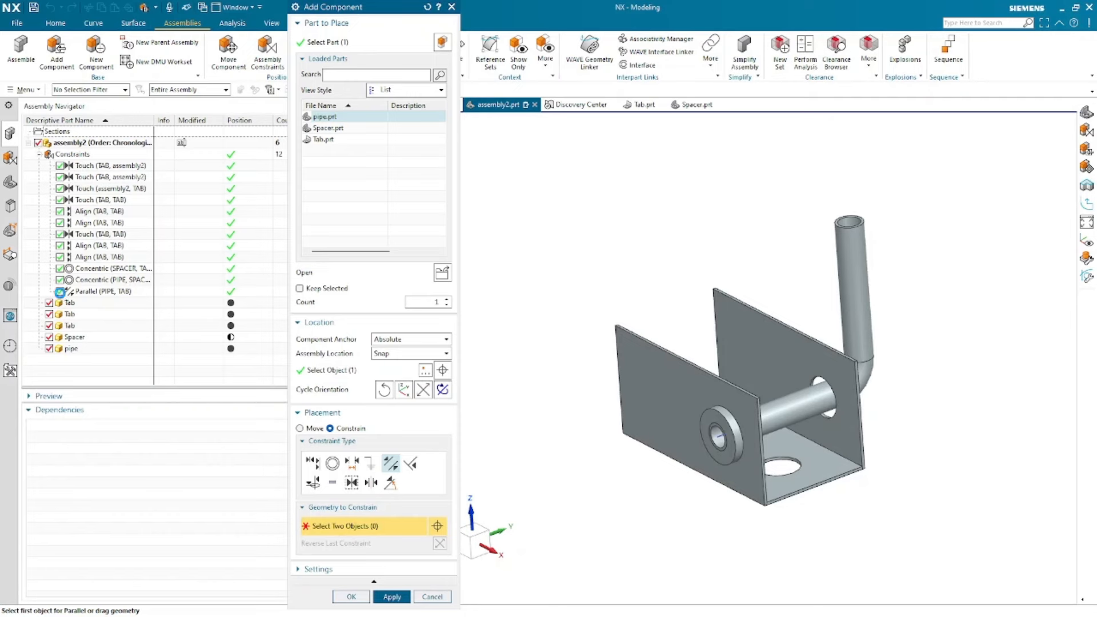
click(59, 292)
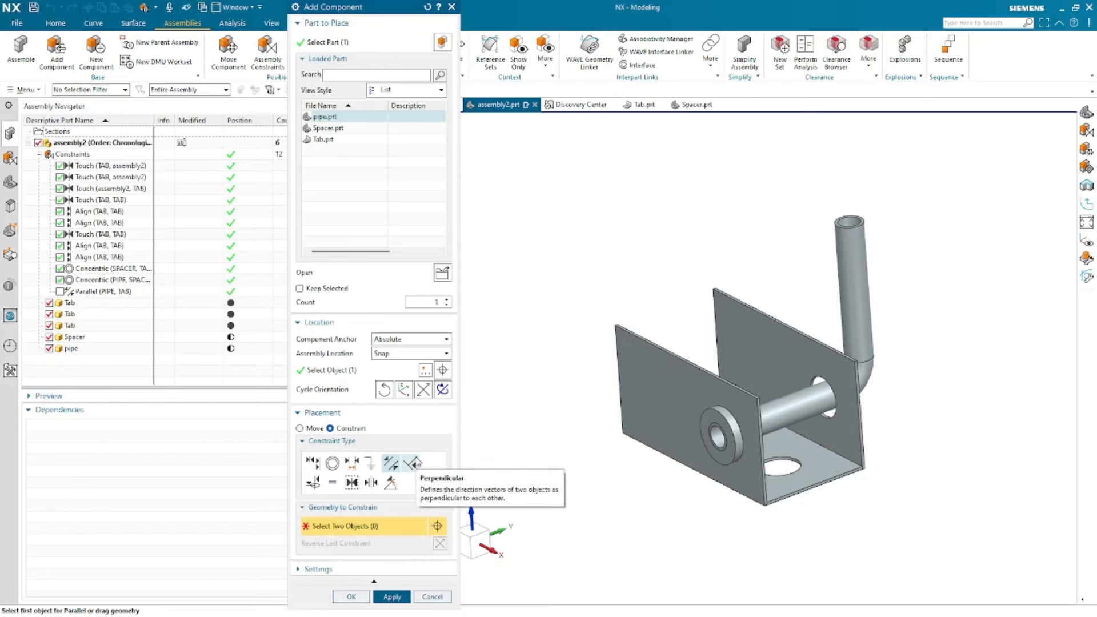
- Tilt the pipe's upright leg and apply a Perpendicular constraint between its centerline and the narrow top face of the +Y side Tab
click(411, 463)
scroll(875, 287, up, 4)
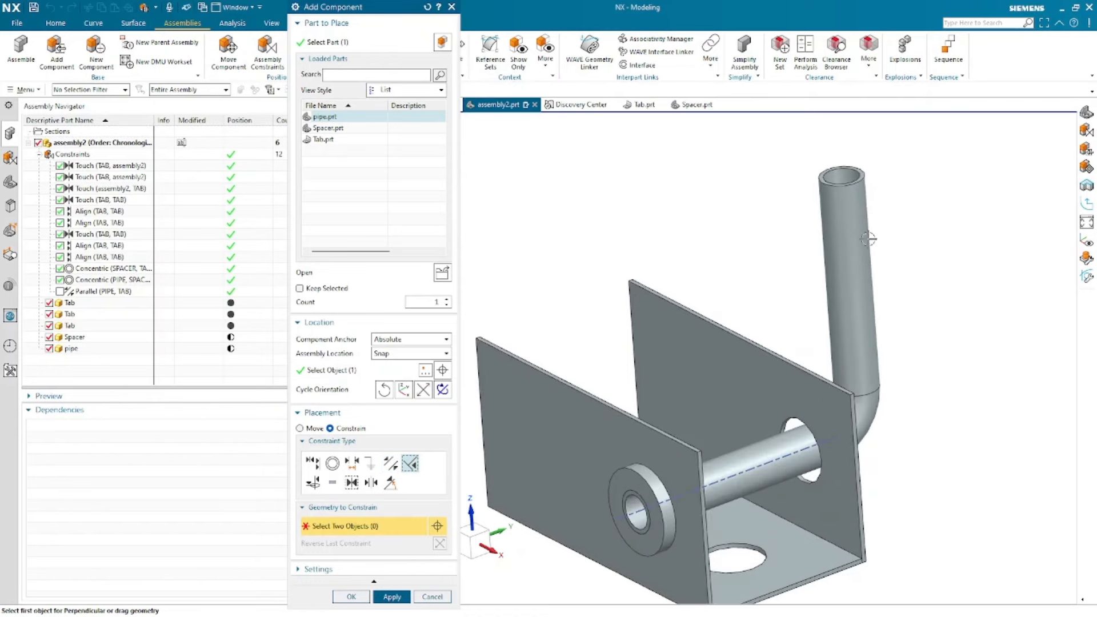
drag(849, 222, 805, 243)
scroll(865, 304, up, 3)
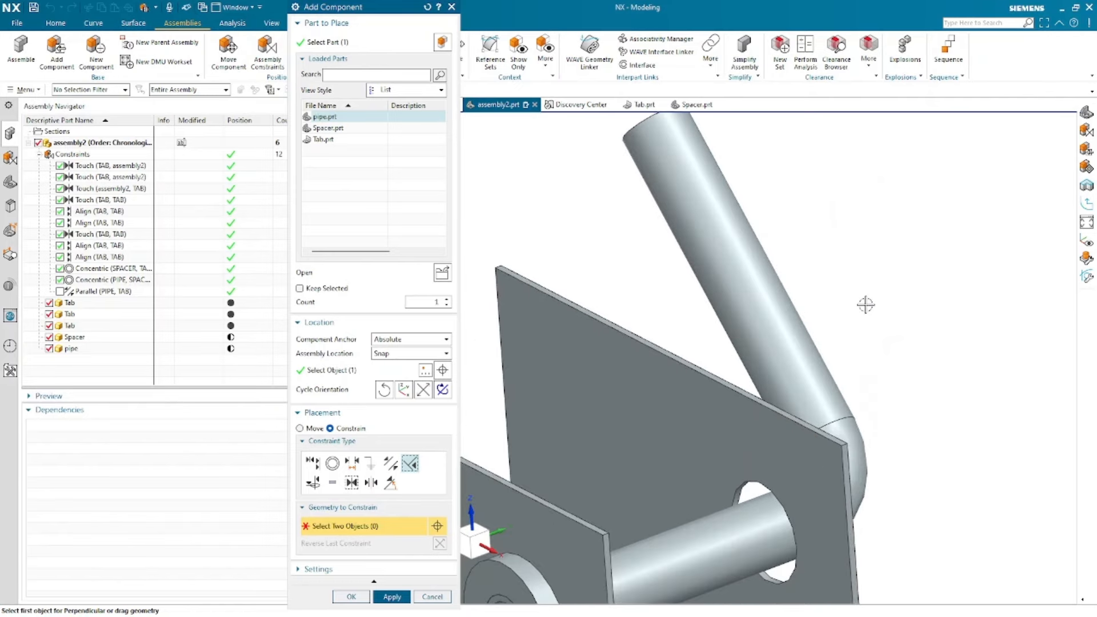
click(724, 232)
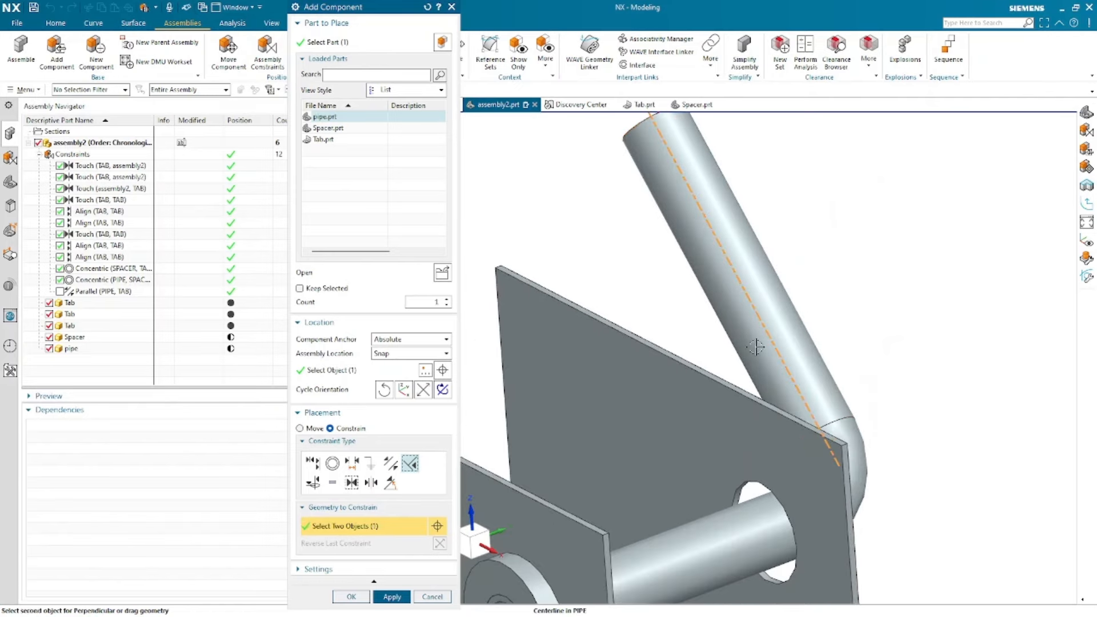
scroll(794, 407, up, 4)
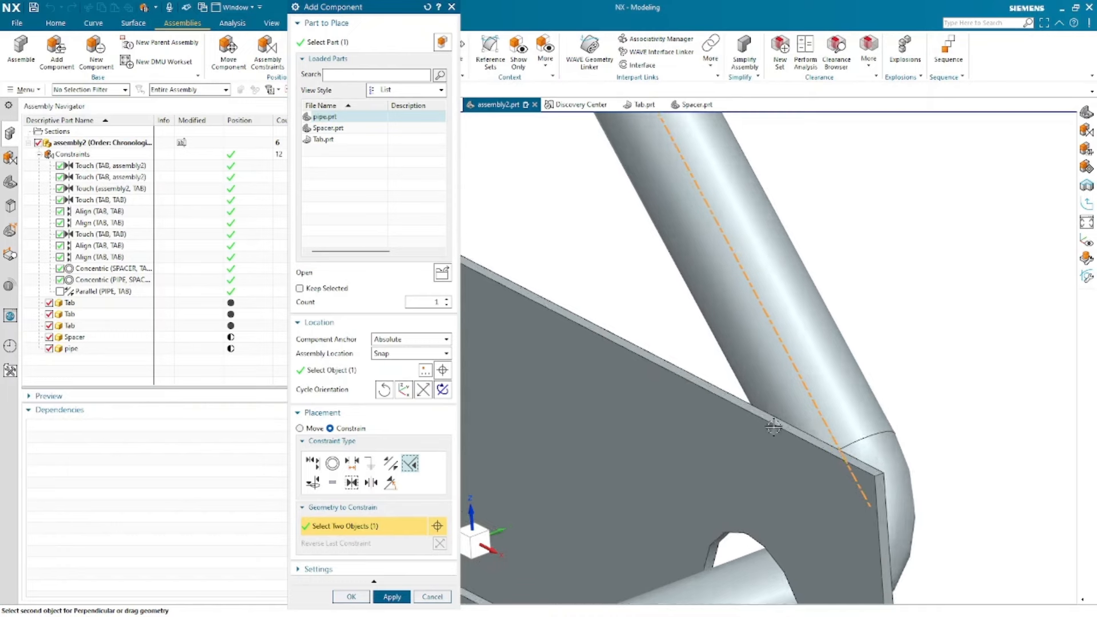
click(829, 435)
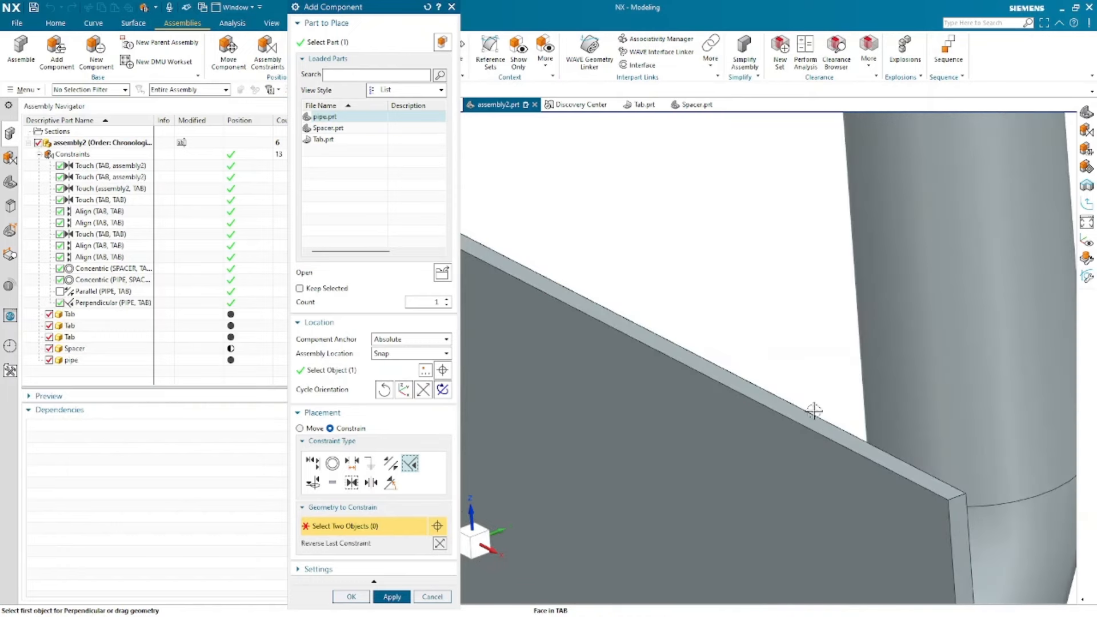
scroll(704, 283, down, 2)
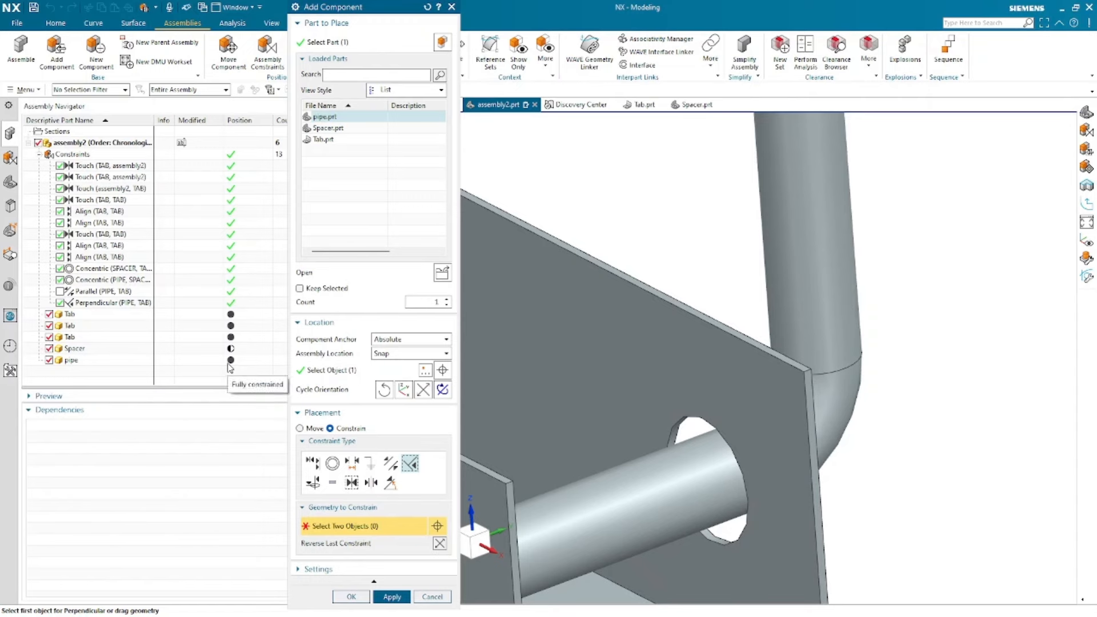
scroll(794, 333, down, 3)
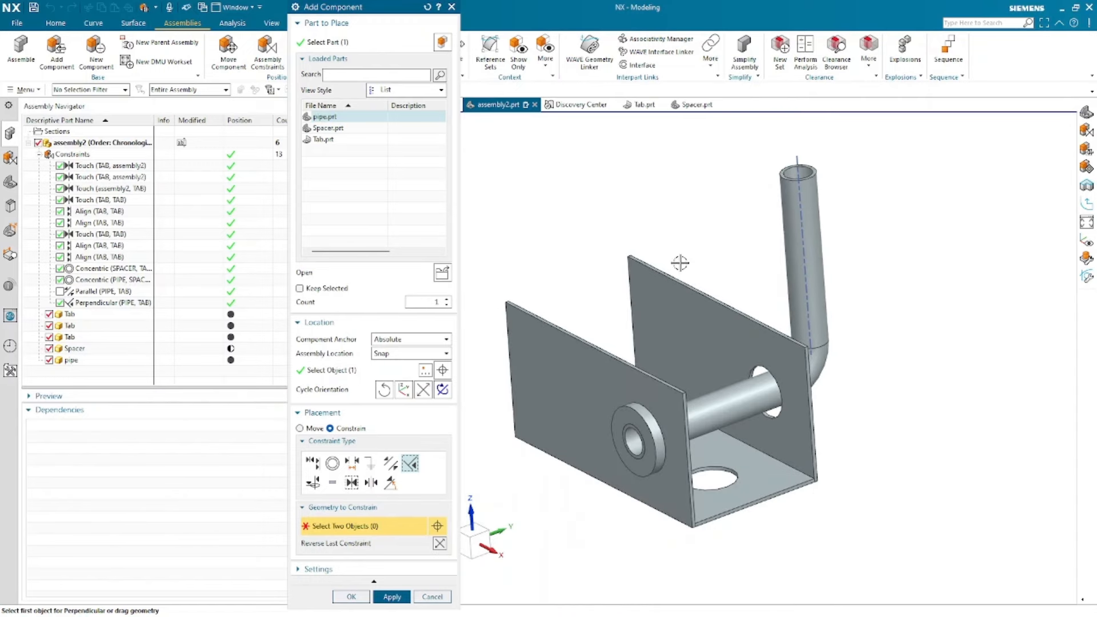
- Suppress the pipe's Perpendicular constraint and apply a 45° 3D Angle constraint between its upright leg's centerline and the +Y side Tab's top edge
scroll(680, 263, down, 1)
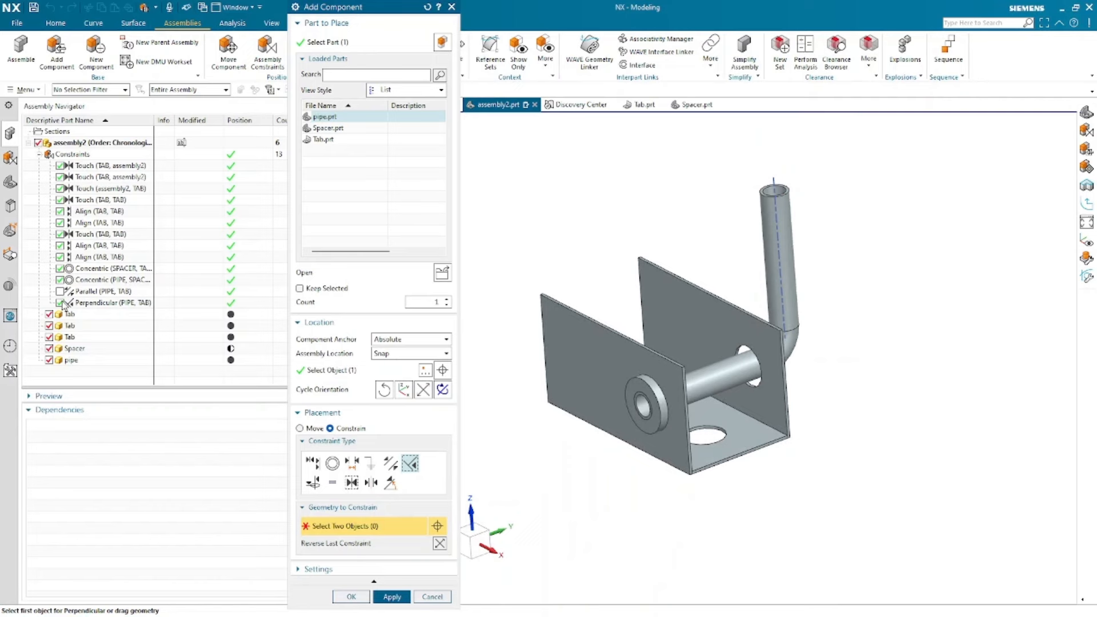
click(59, 303)
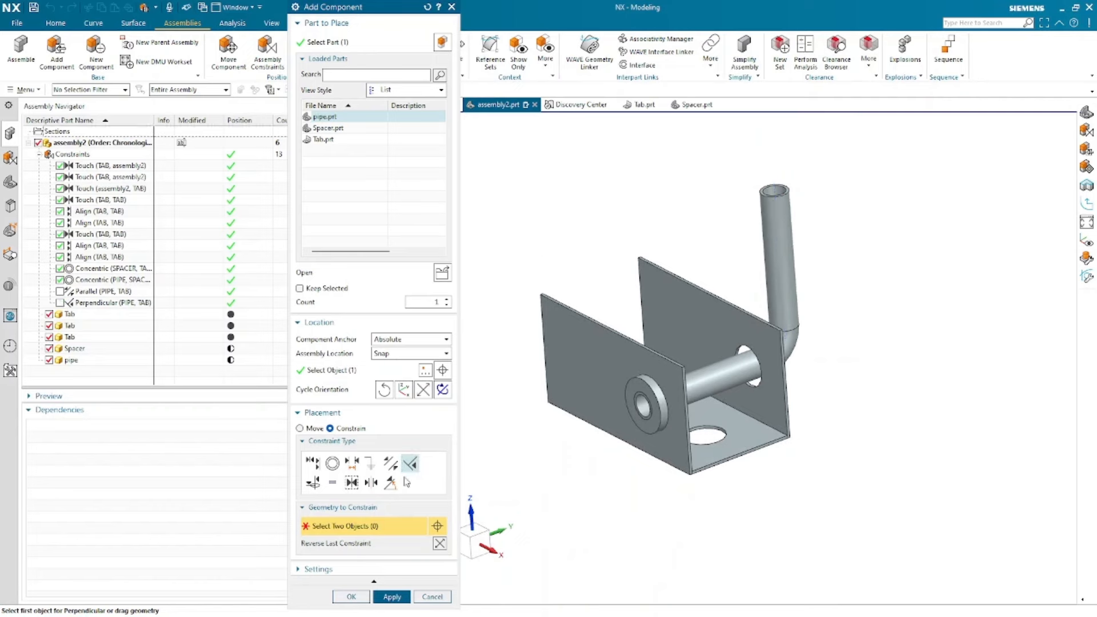
click(391, 482)
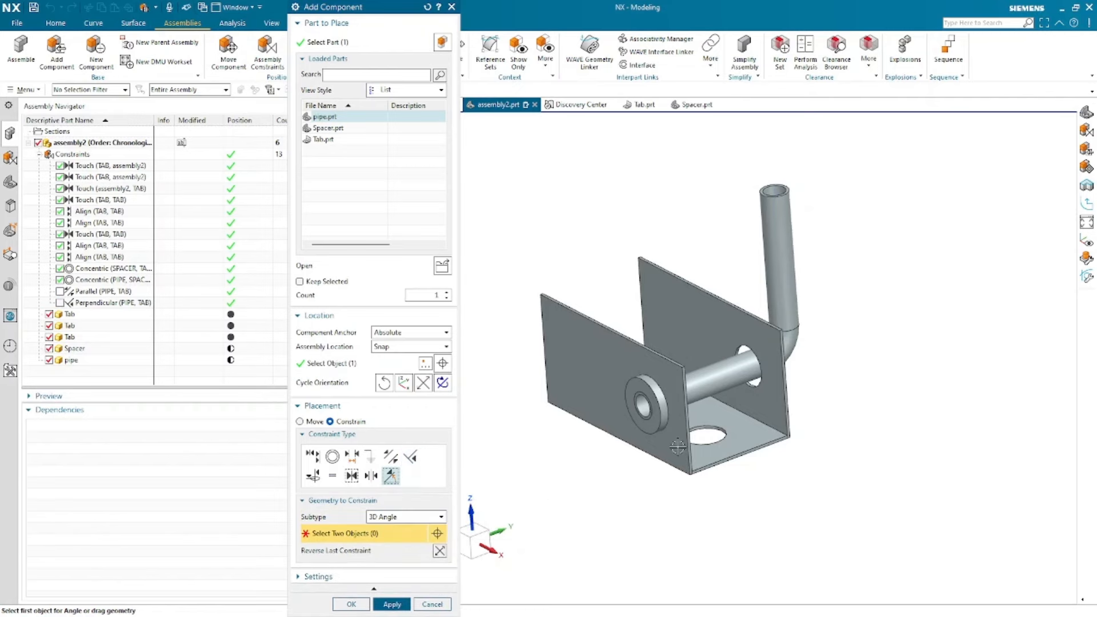
scroll(729, 246, up, 2)
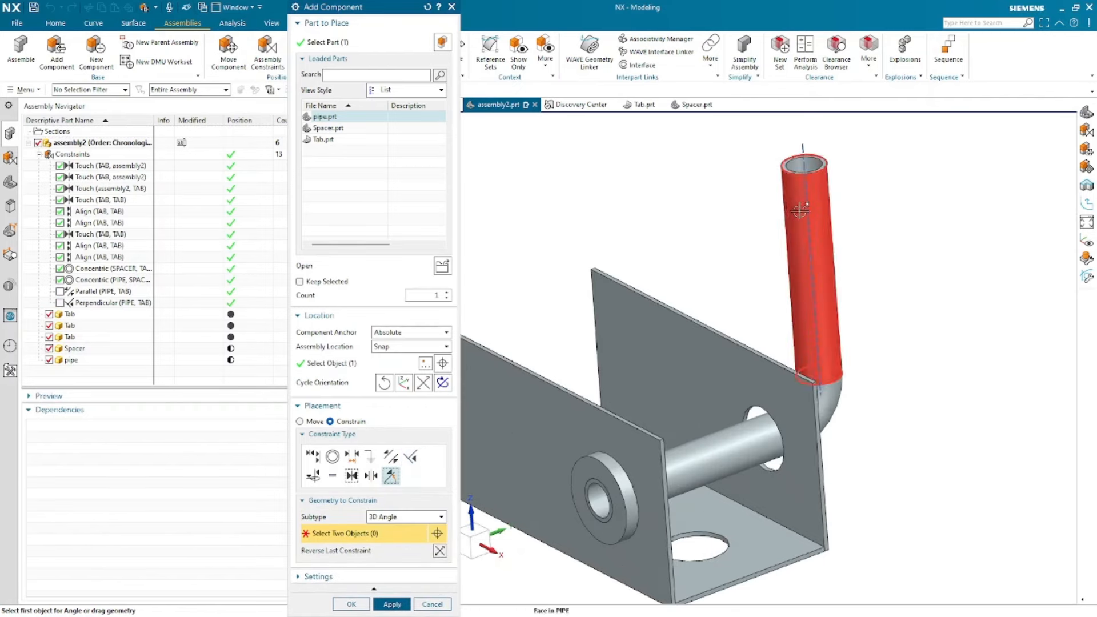
click(806, 231)
scroll(621, 296, up, 5)
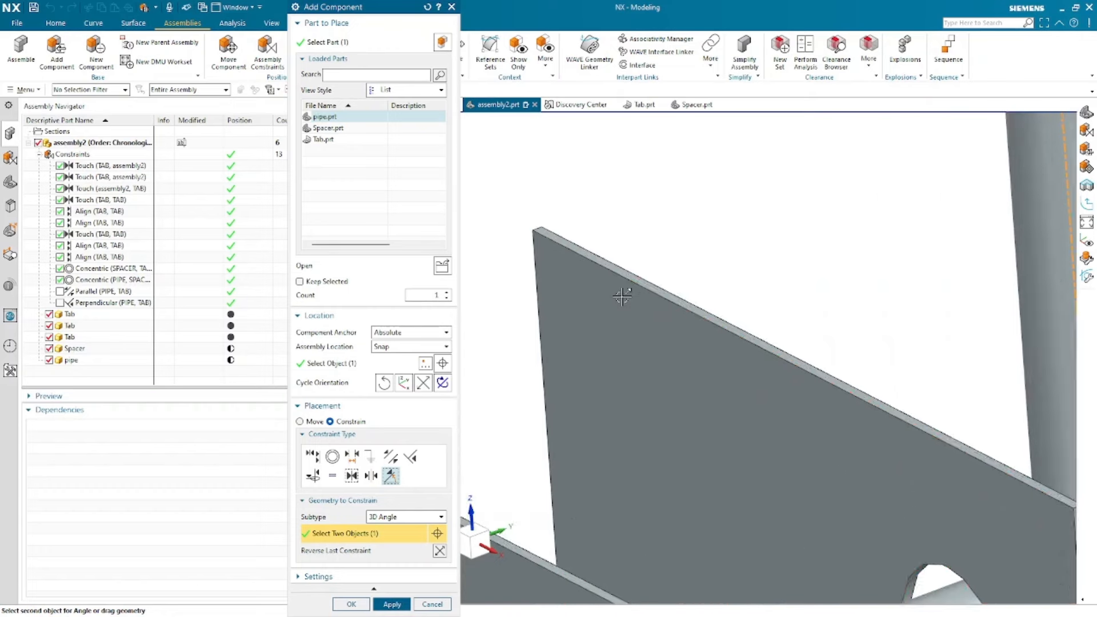
click(617, 266)
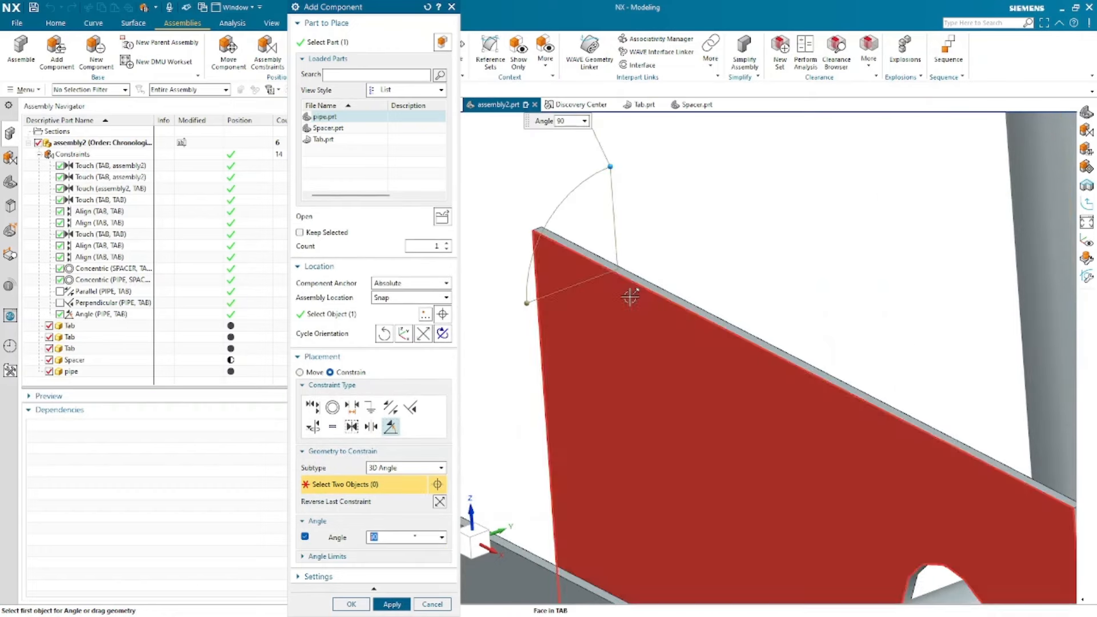
scroll(631, 296, down, 5)
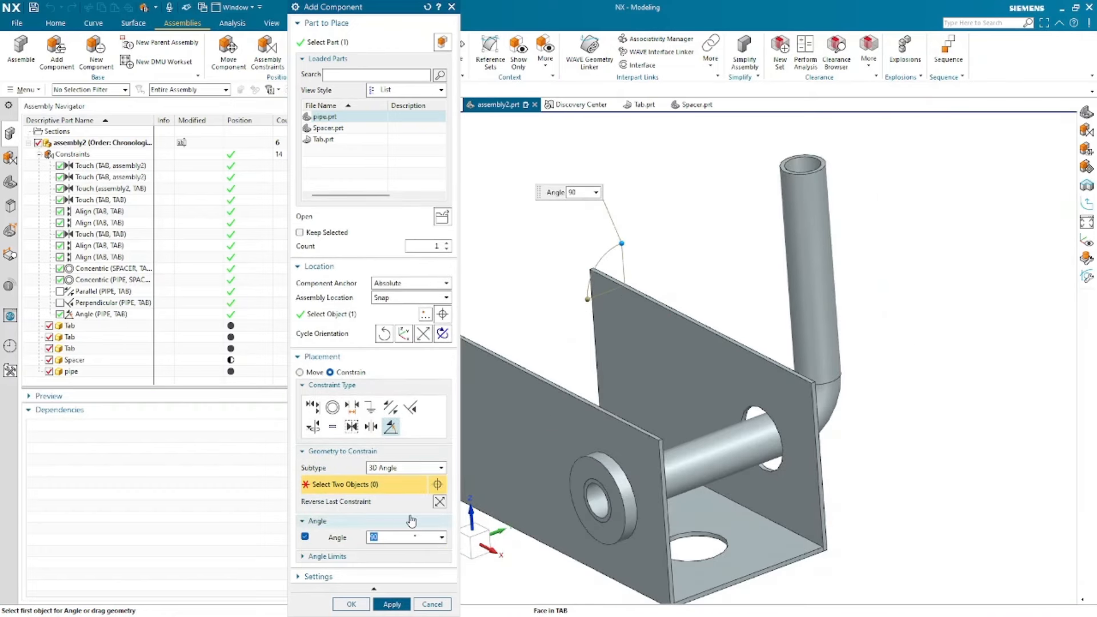
text(45)
key(Return)
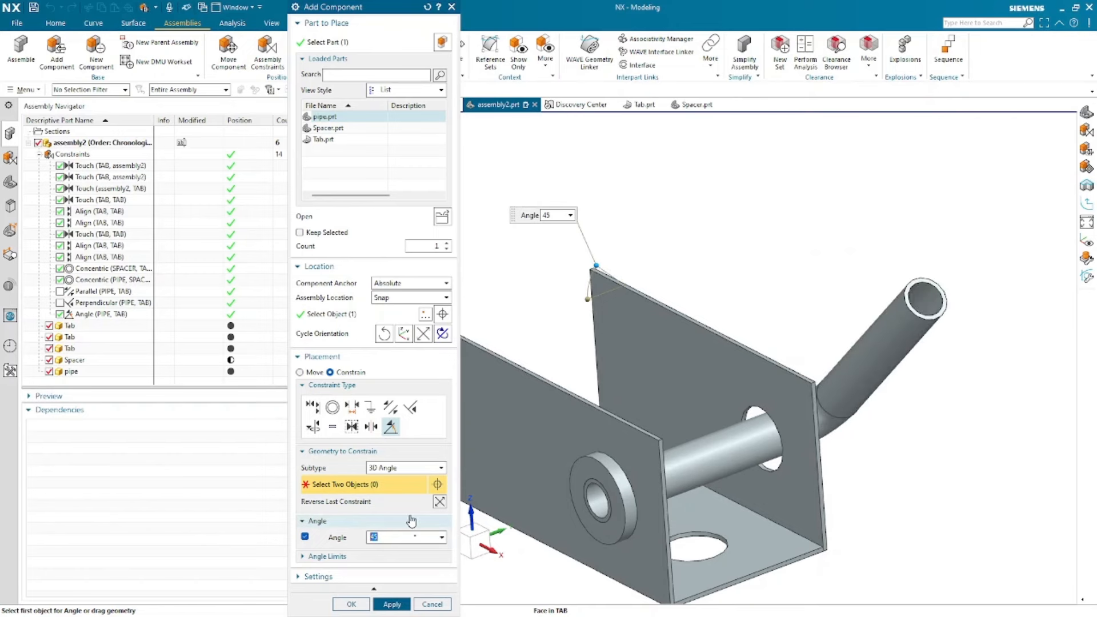
- Reverse the Angle constraint repeatedly until the pipe's free leg slants upward, and open its angle value for editing
click(440, 503)
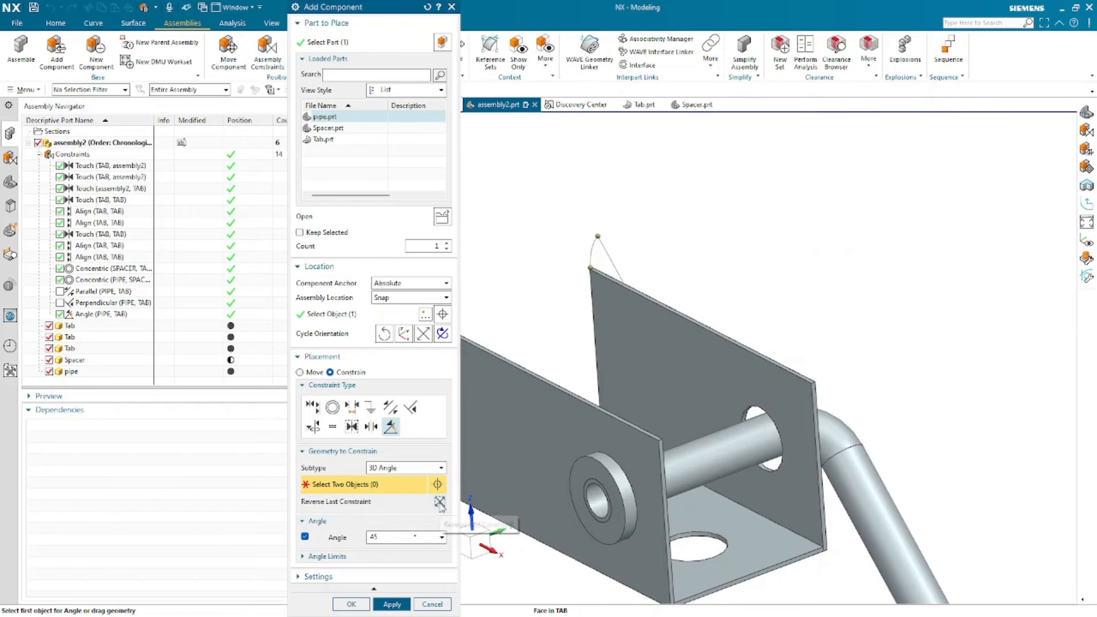
click(439, 502)
click(439, 503)
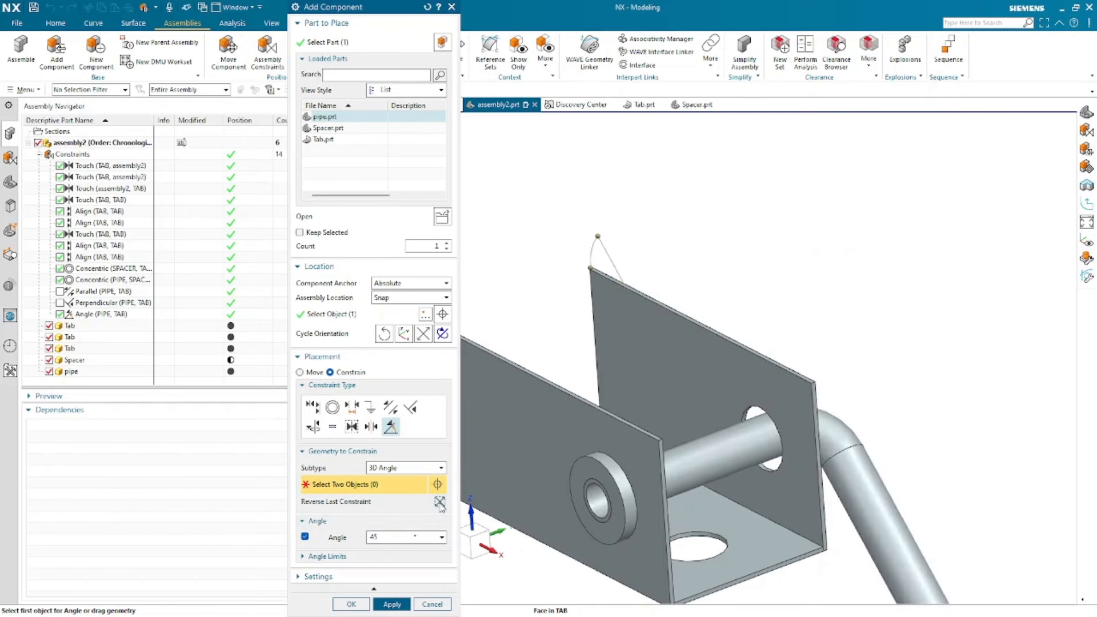
click(440, 503)
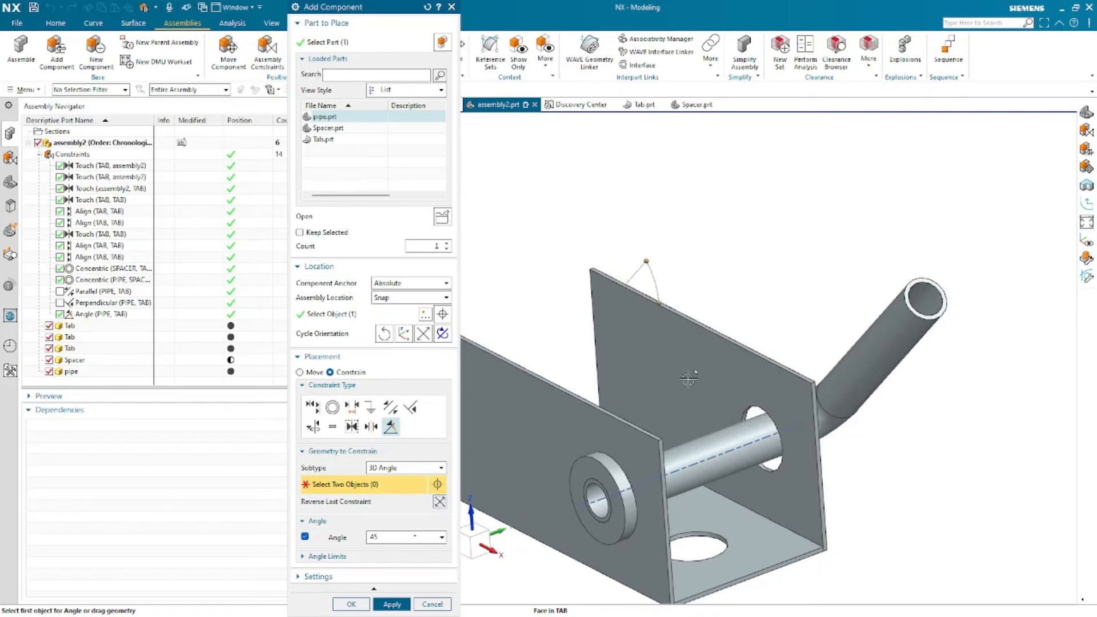
click(373, 537)
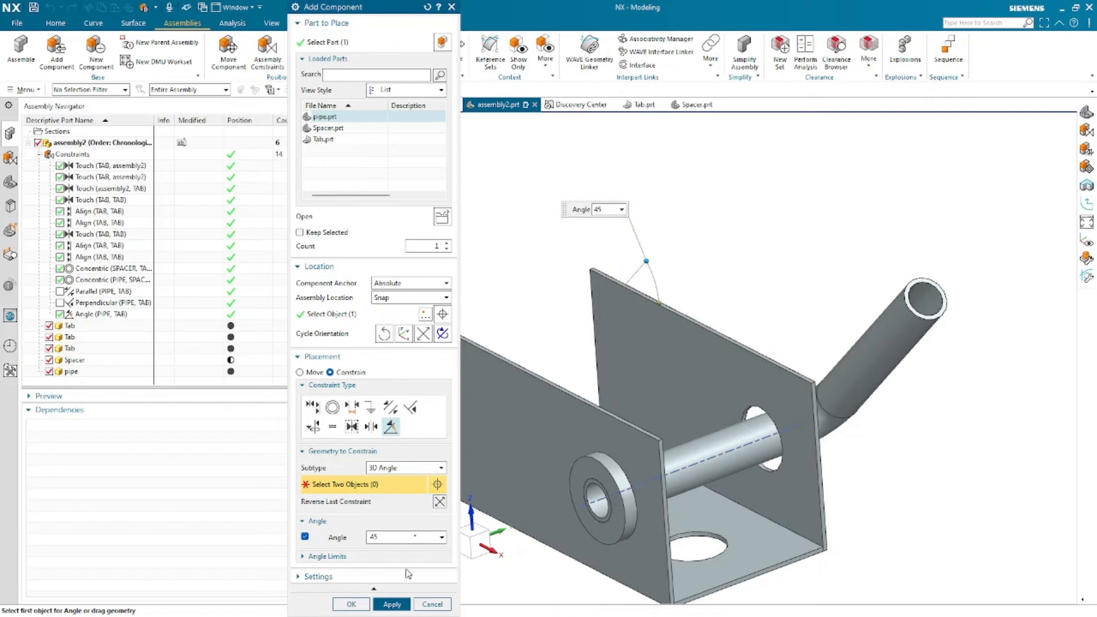
- Try -45 degrees for the pipe's 3D Angle constraint, then set it to 90+45 and finish placing the pipe
text(-)
key(Return)
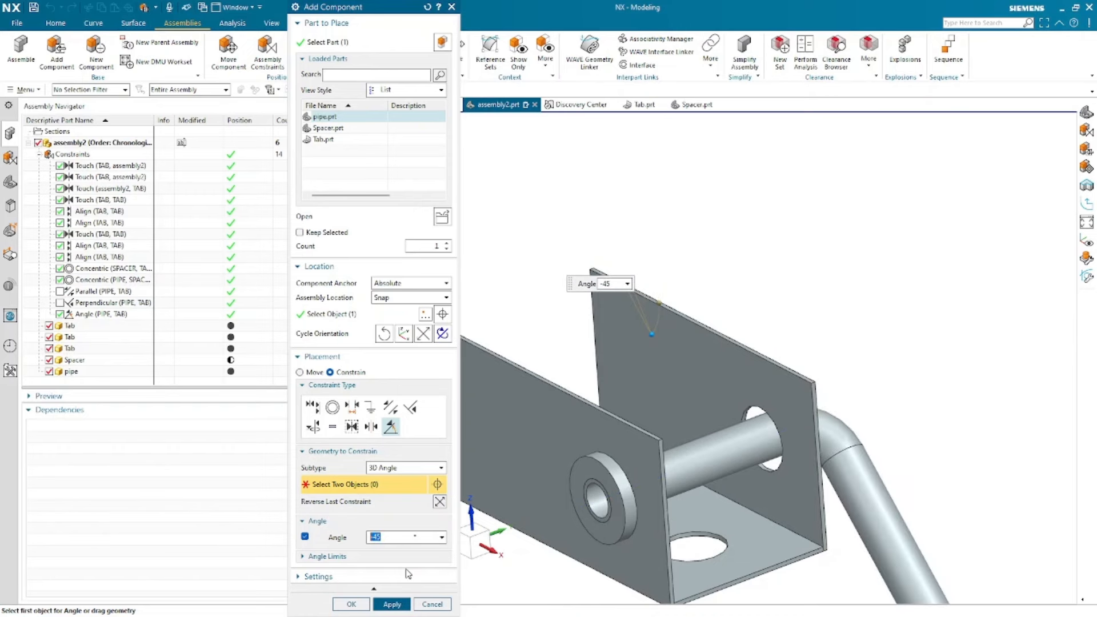
text(90+45)
key(Return)
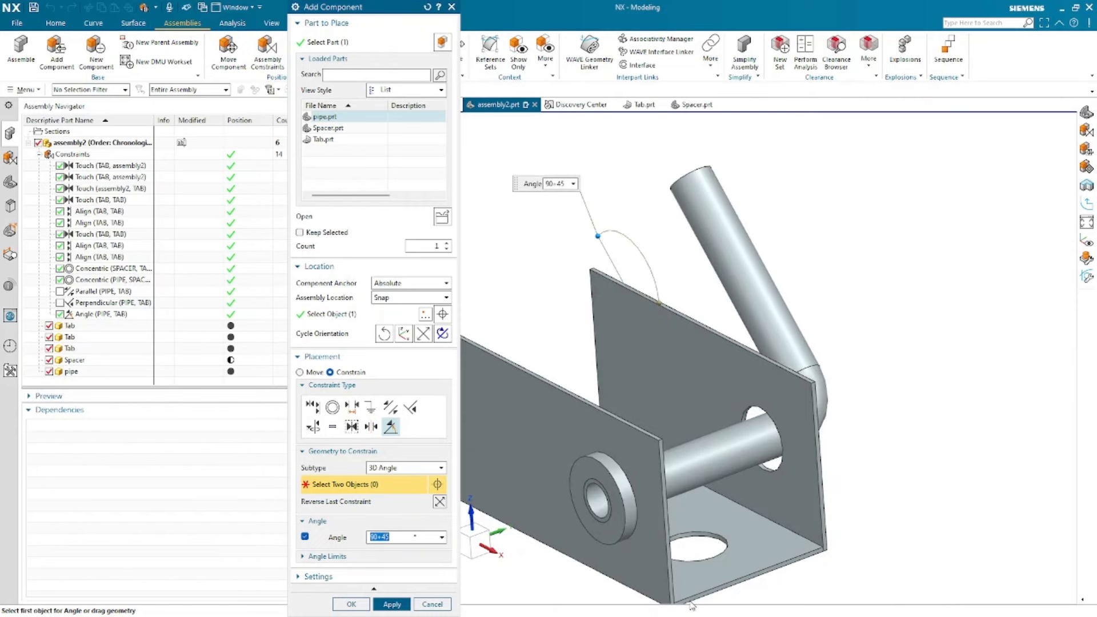
scroll(846, 400, down, 2)
middle_drag(663, 457, 635, 516)
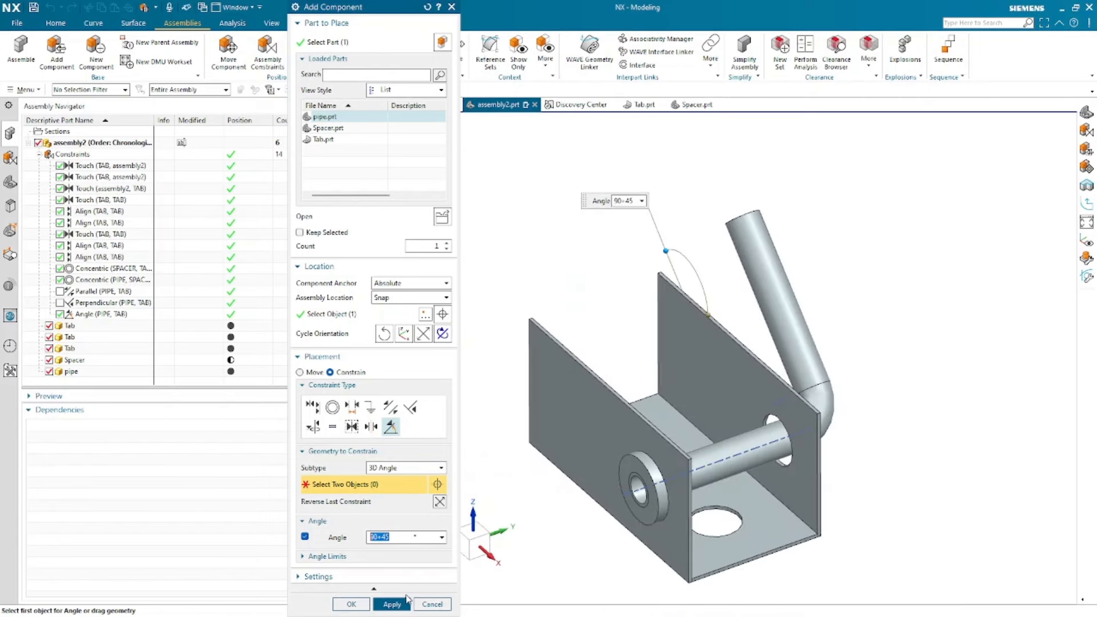
click(352, 605)
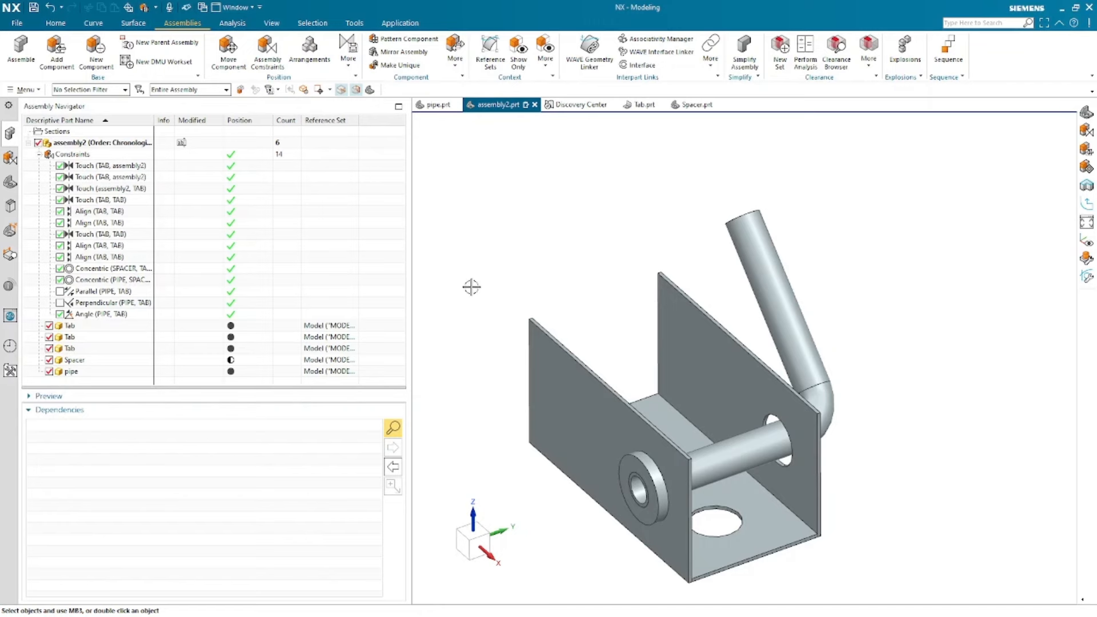
- Pack the identical Tab components into a single entry in the assembly tree
scroll(716, 196, down, 1)
middle_drag(716, 197, 673, 237)
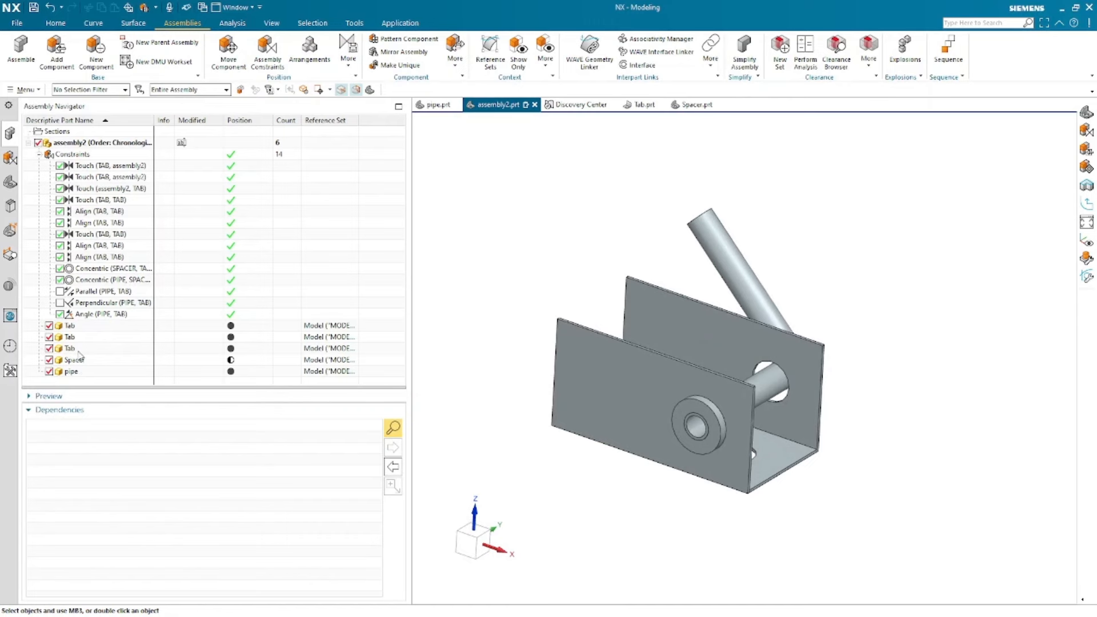
click(76, 329)
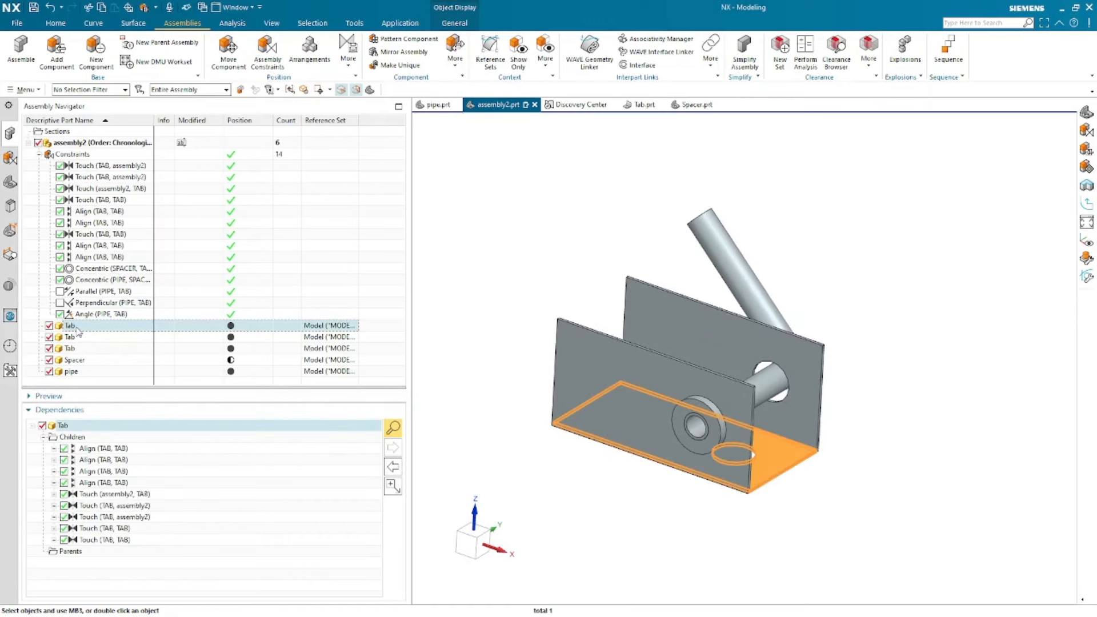
right_click(77, 328)
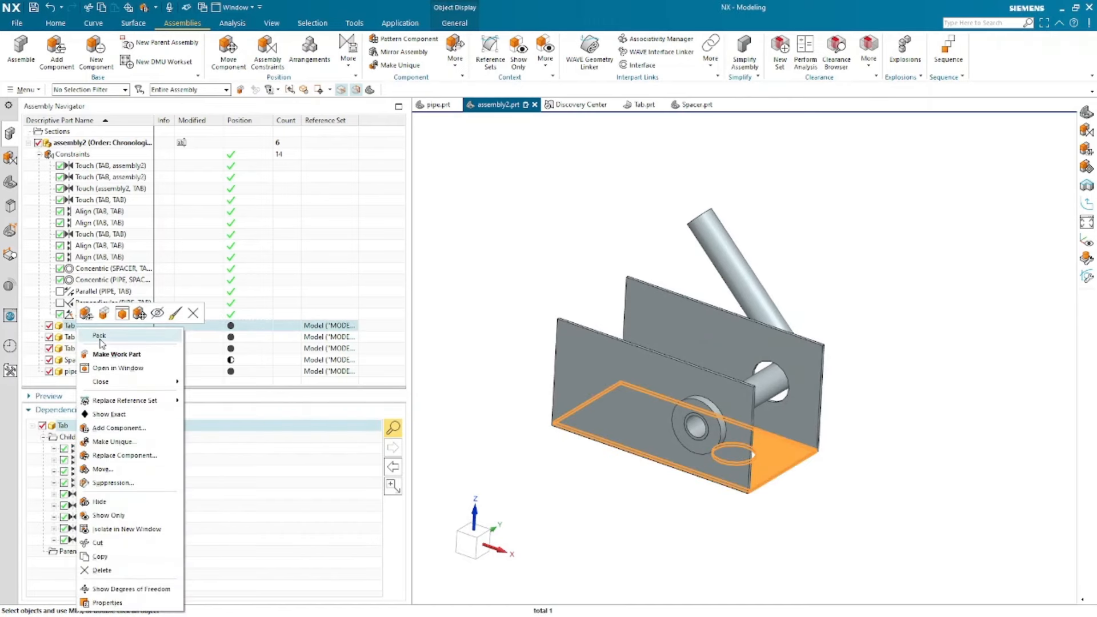
click(100, 336)
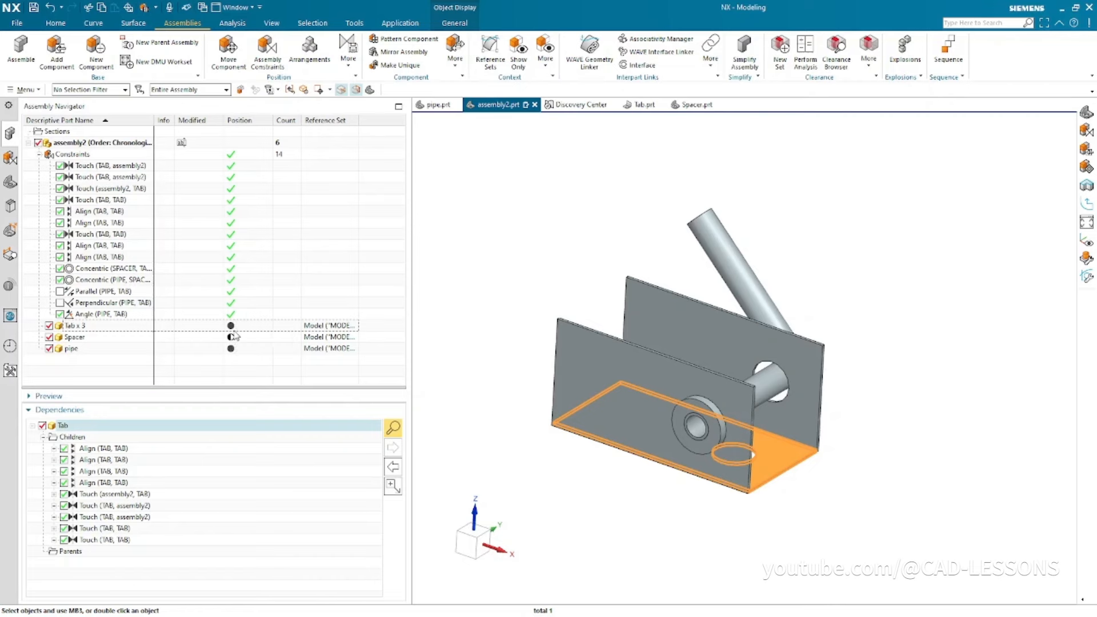
- Unpack the Tab components and highlight each one to identify its plate in the model
right_click(85, 329)
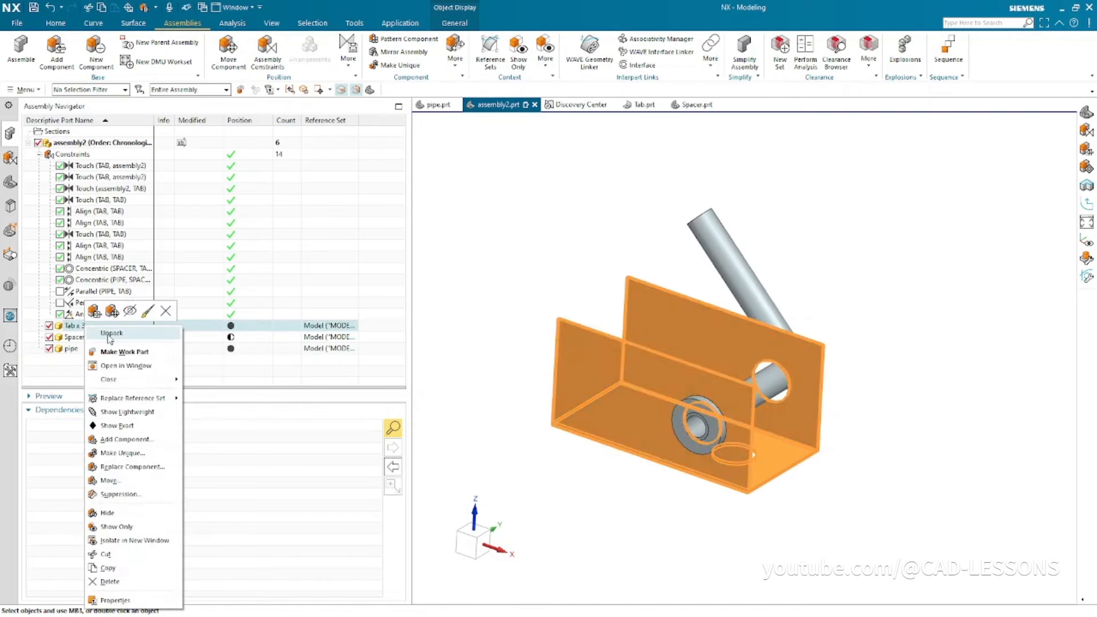
click(129, 341)
click(65, 326)
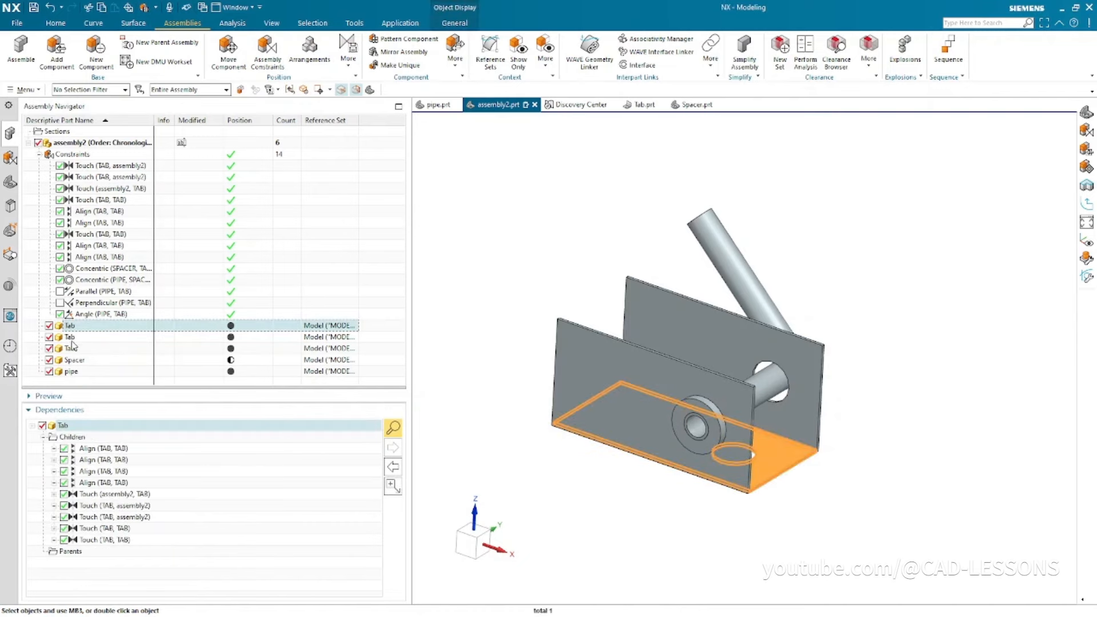
click(71, 339)
click(70, 349)
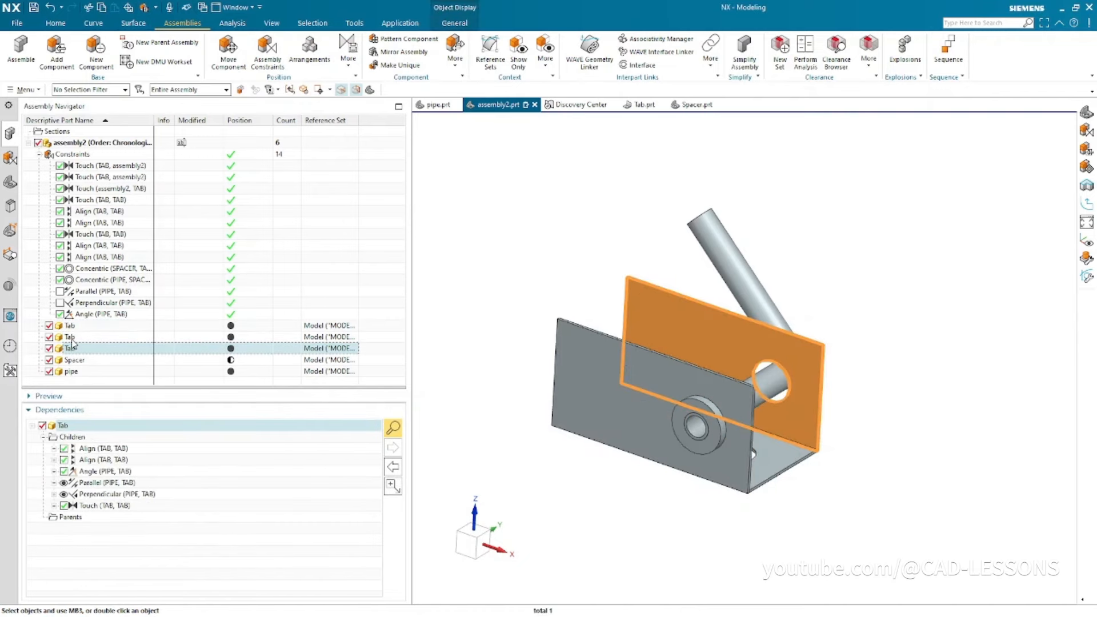
click(71, 327)
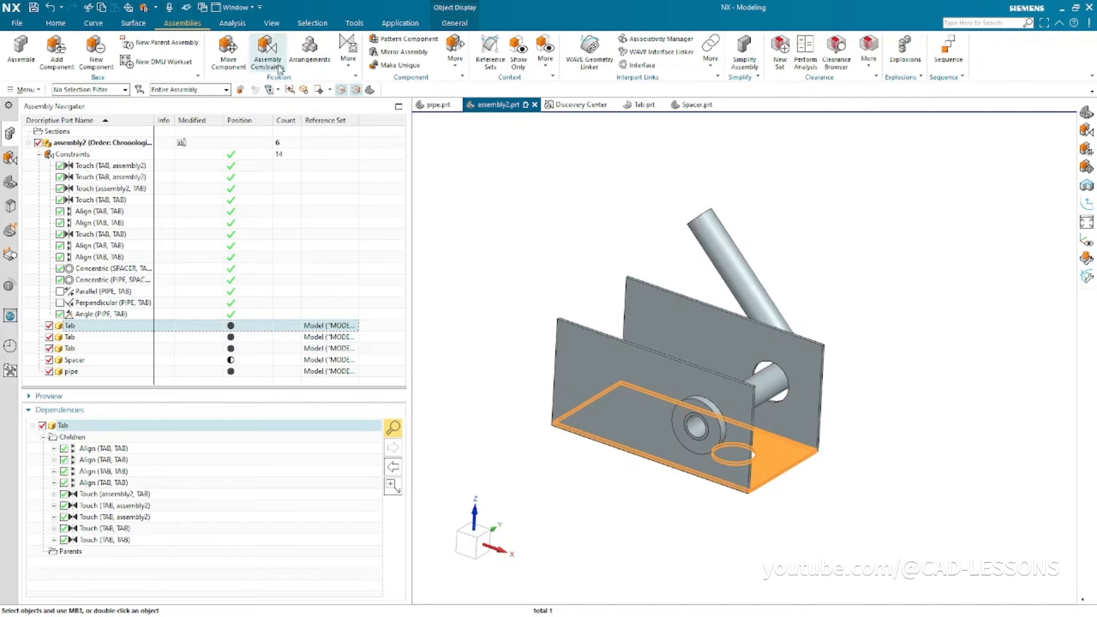
click(267, 49)
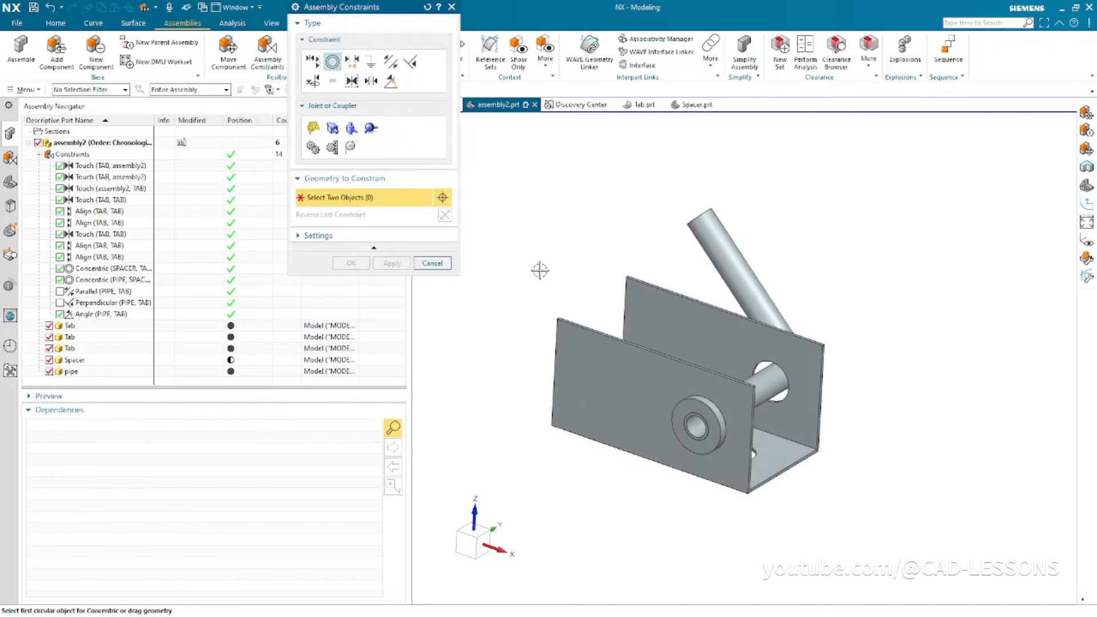
drag(371, 14, 264, 262)
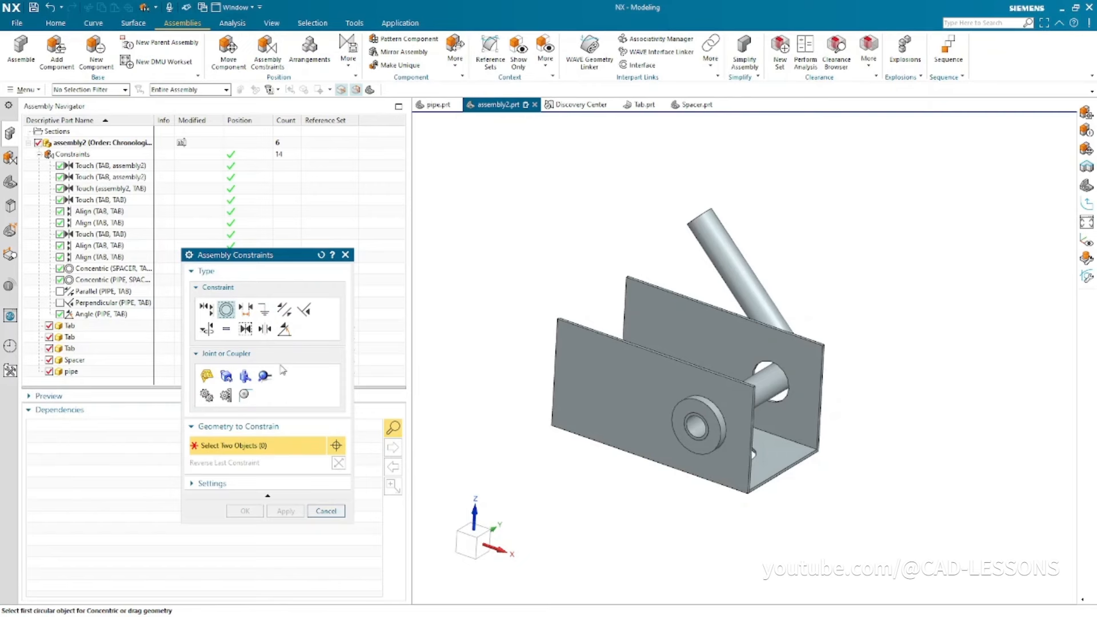
click(246, 309)
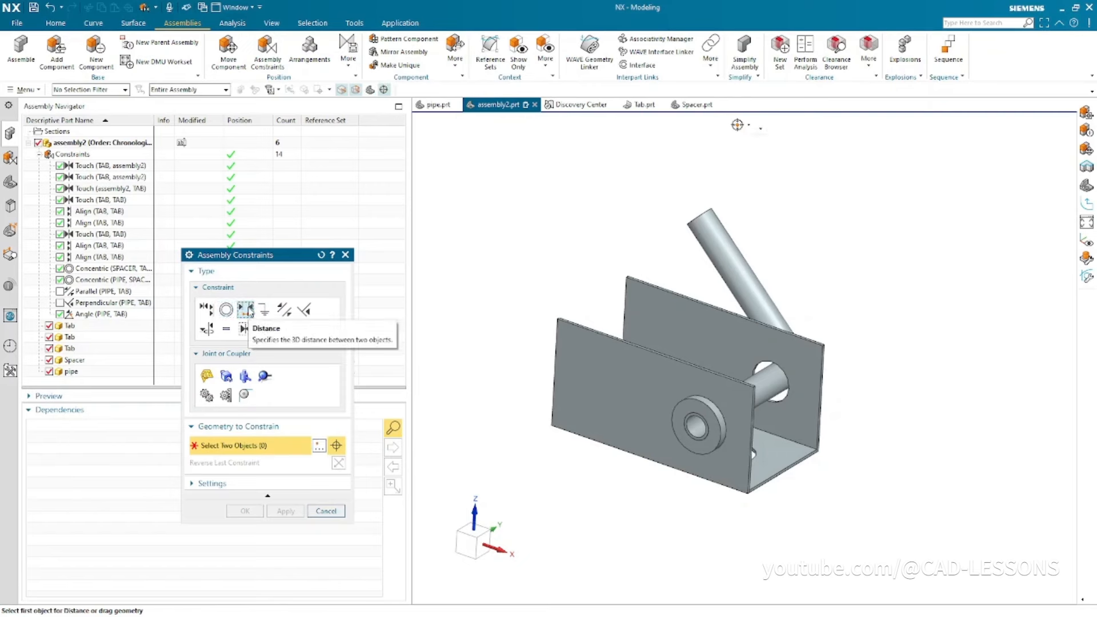
click(324, 515)
- Suppress the Concentric constraint between the pipe and the spacer
click(232, 371)
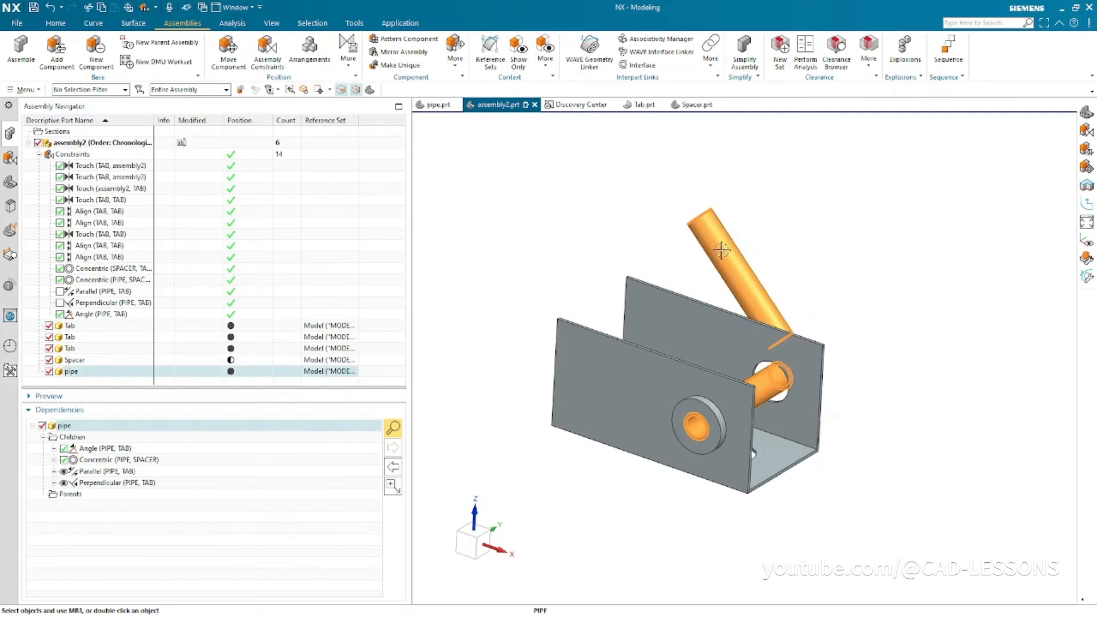
click(91, 460)
right_click(92, 461)
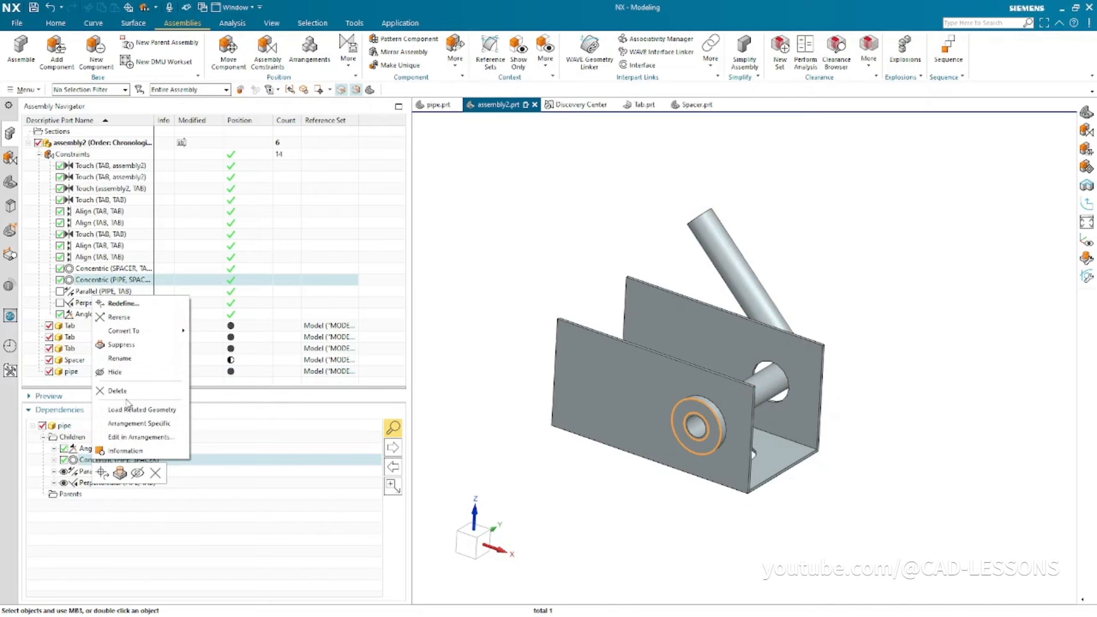
click(64, 460)
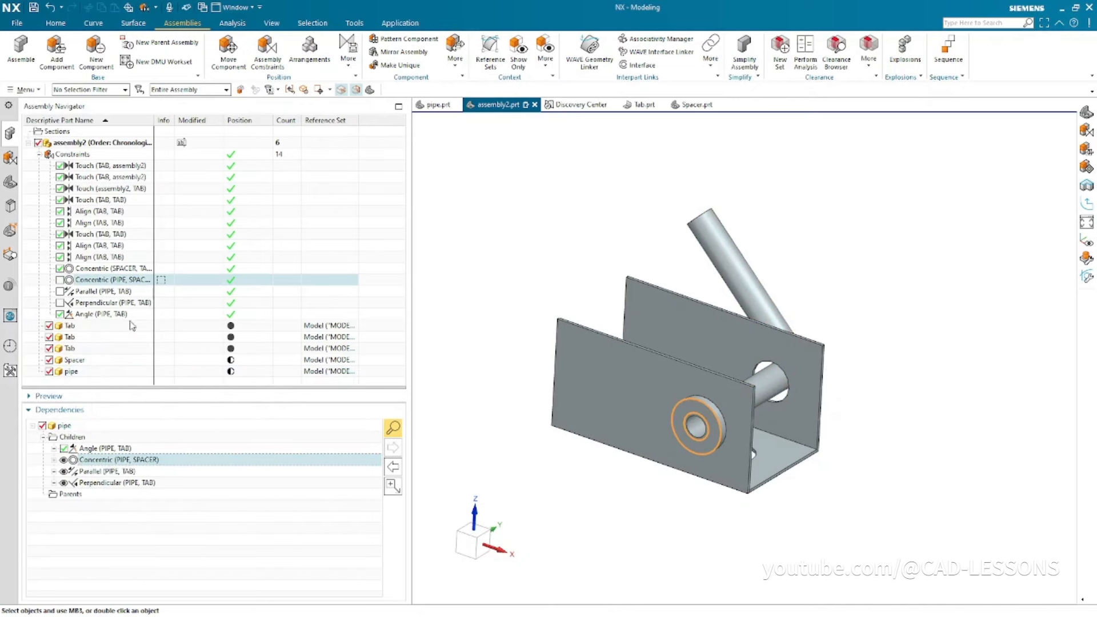
click(586, 495)
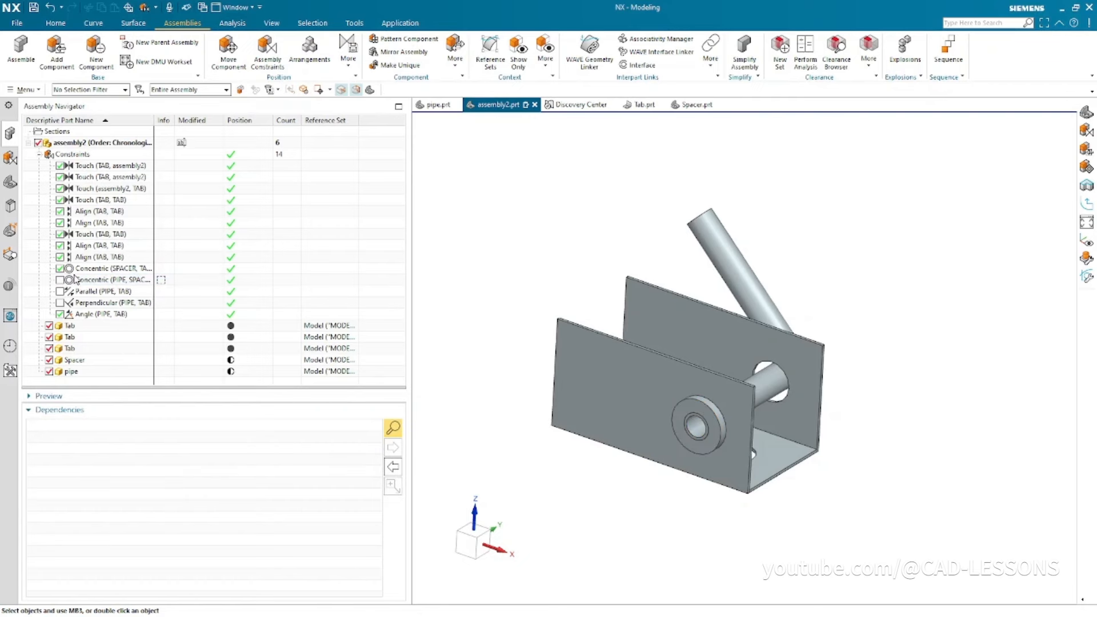
- Move the pipe out of the spacer and align its centreline with the spacer's hole using a Touch/Align constraint
click(262, 60)
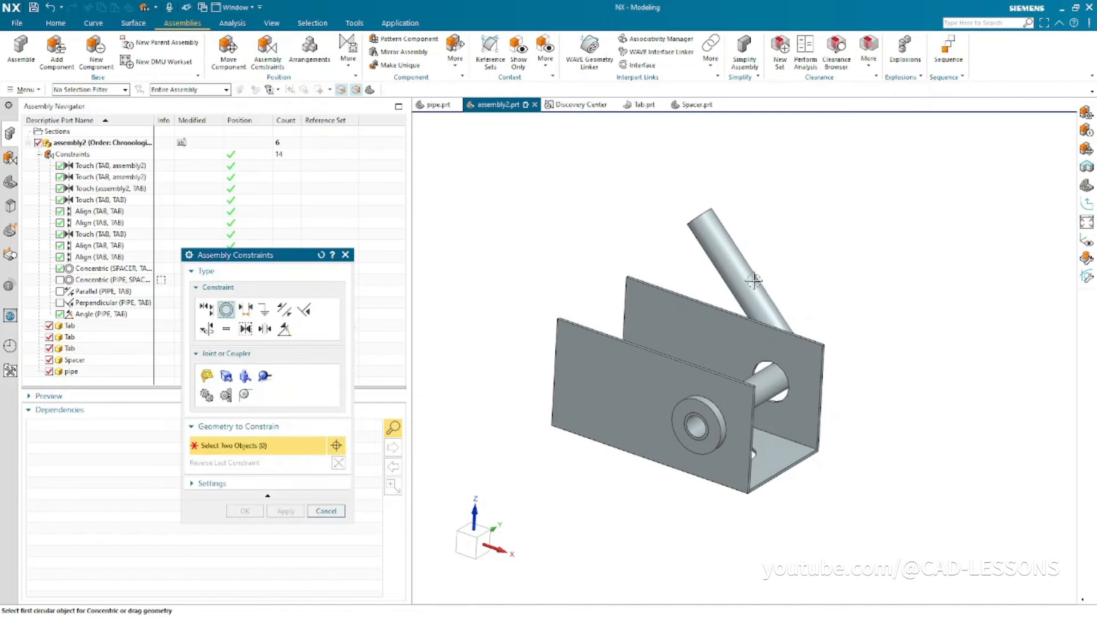
drag(757, 288, 708, 253)
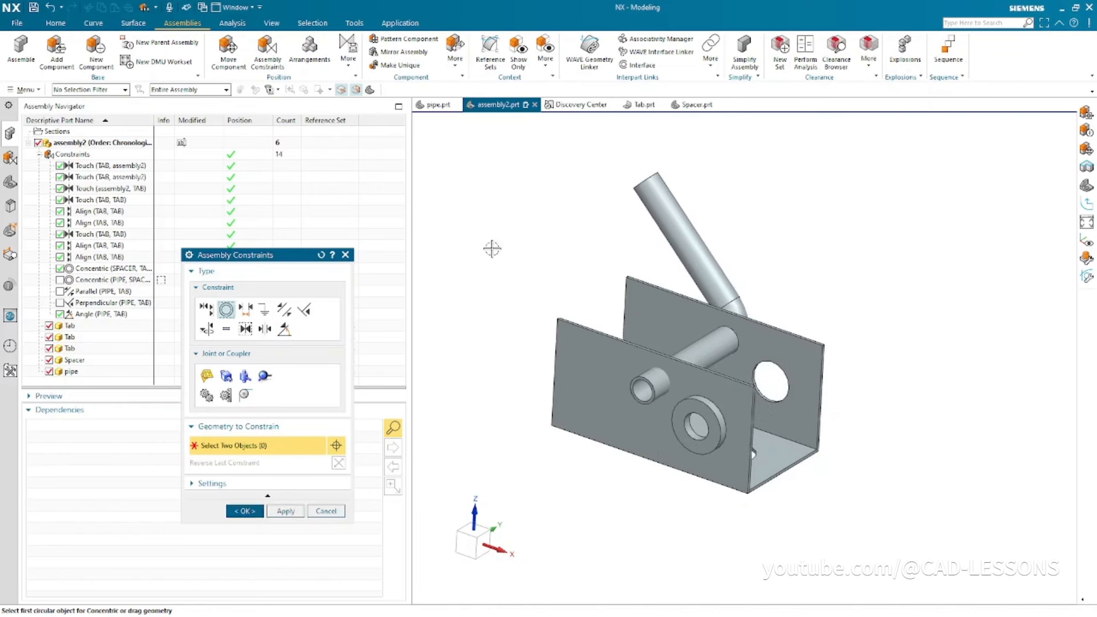
click(244, 316)
scroll(686, 489, up, 4)
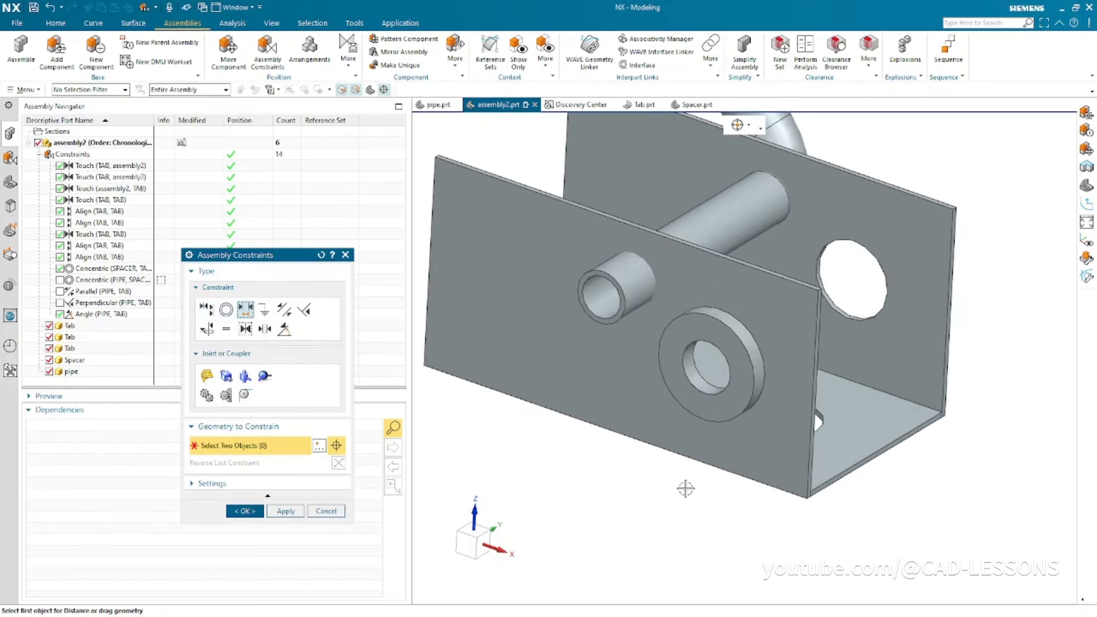
scroll(629, 320, up, 3)
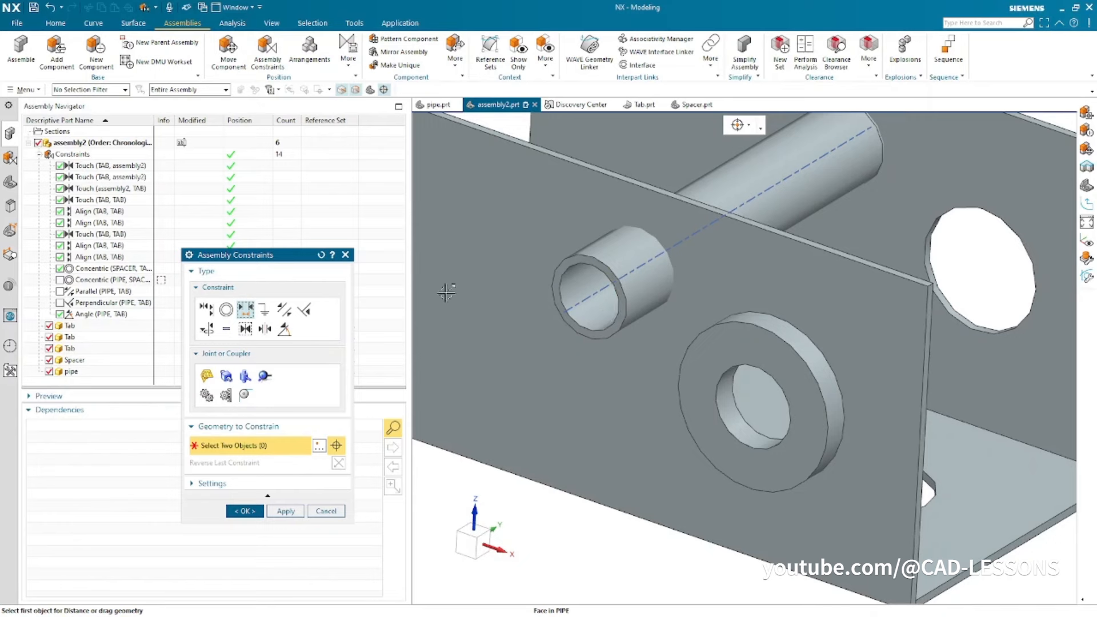
click(206, 309)
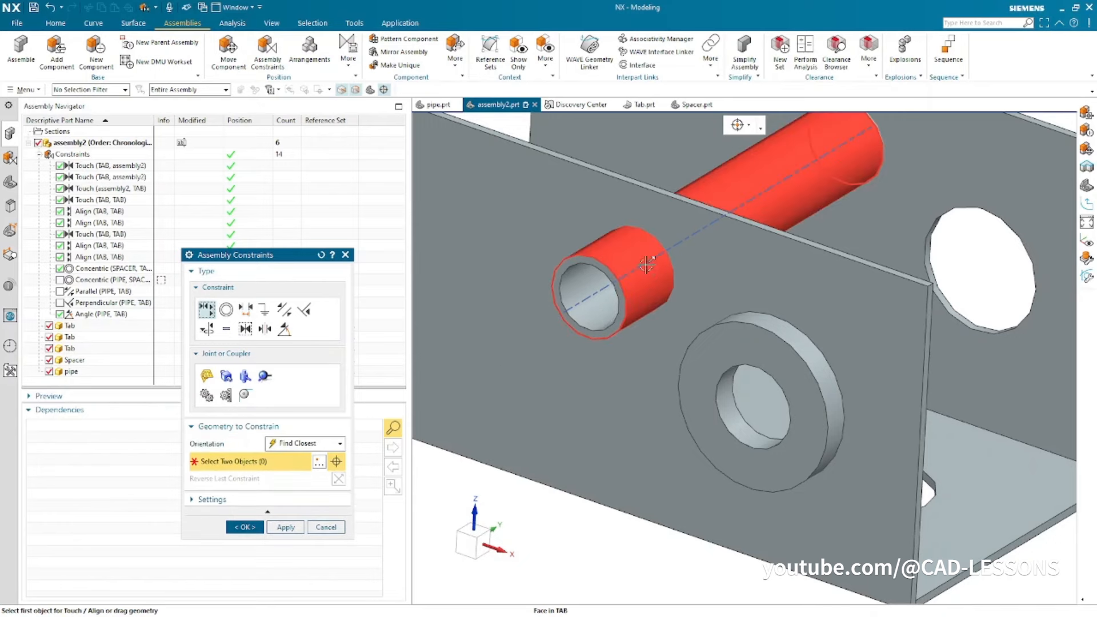
click(646, 264)
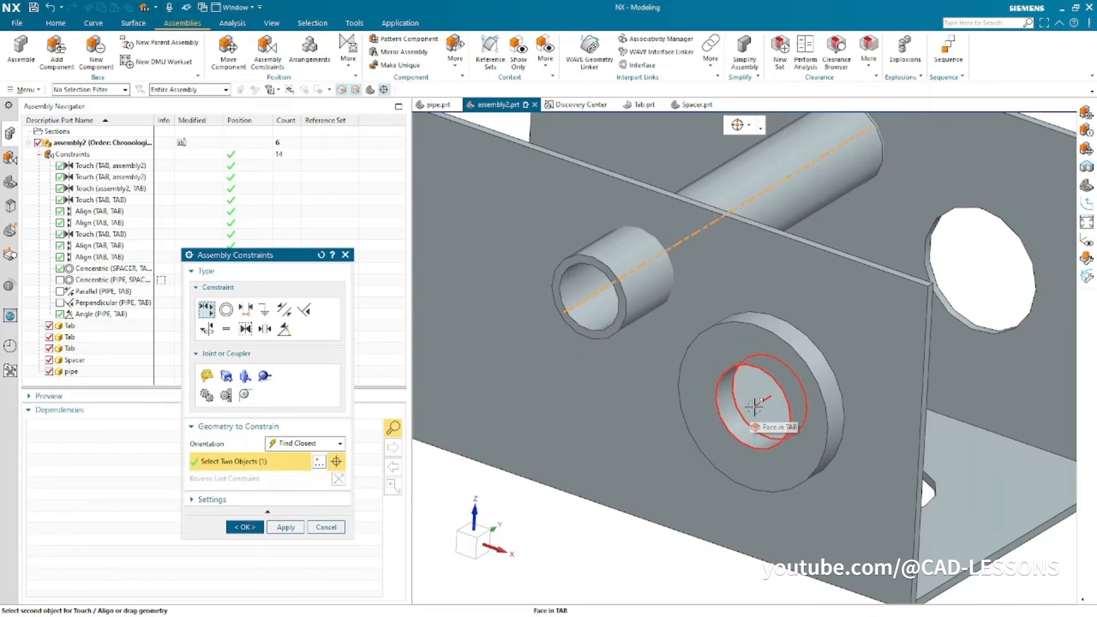
click(749, 418)
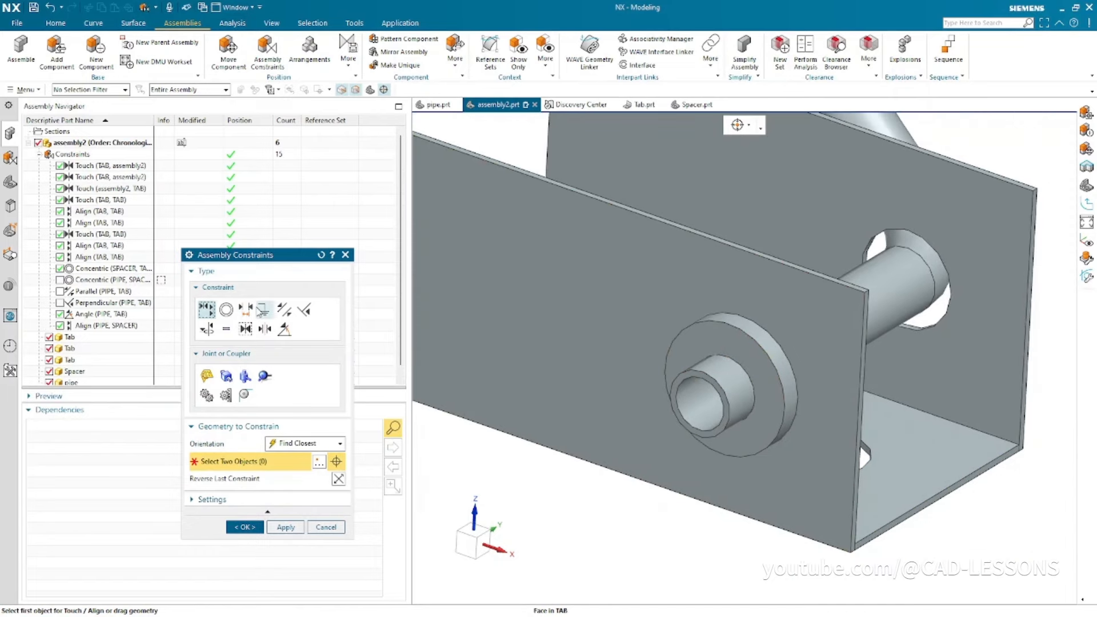
- Add a 10 mm Distance constraint between the pipe's end face and the spacer's outer face, and accept the constraints
click(246, 309)
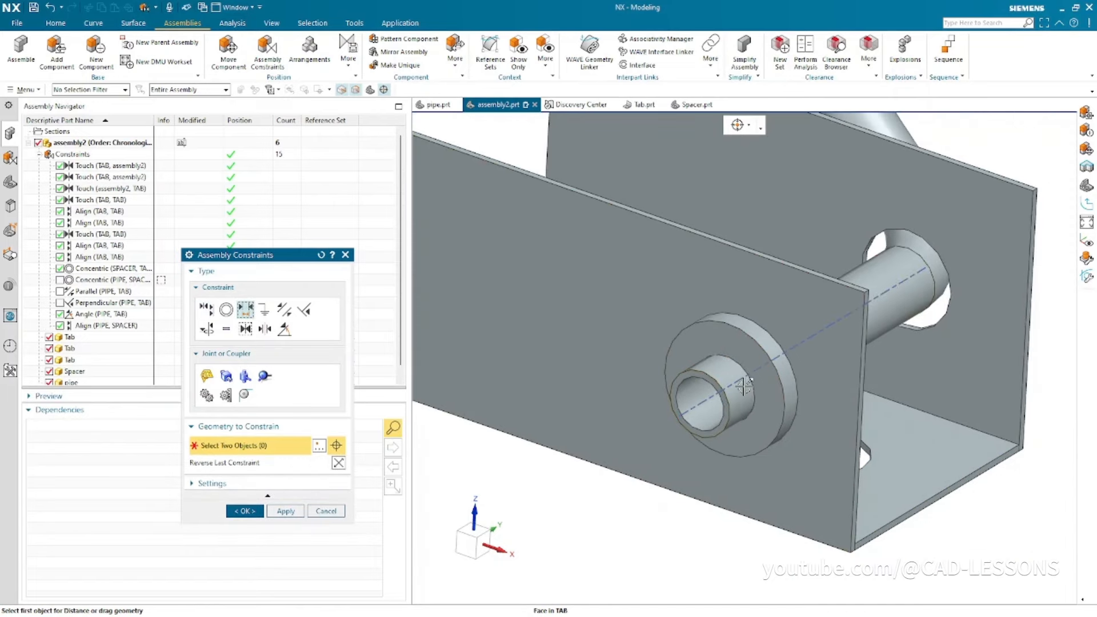
scroll(745, 395, up, 3)
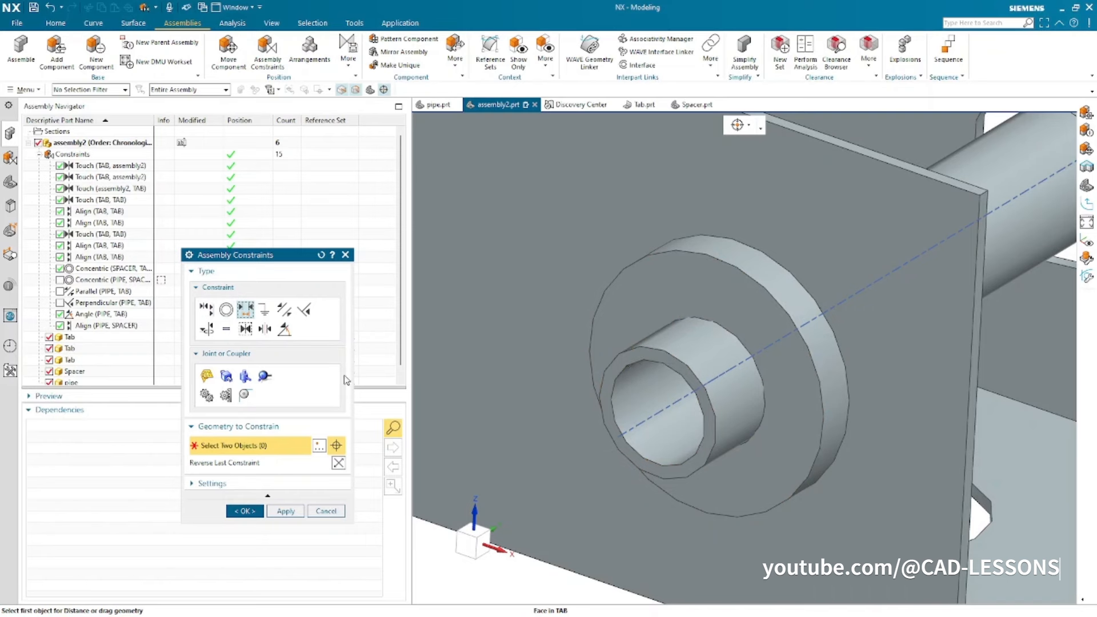
click(695, 465)
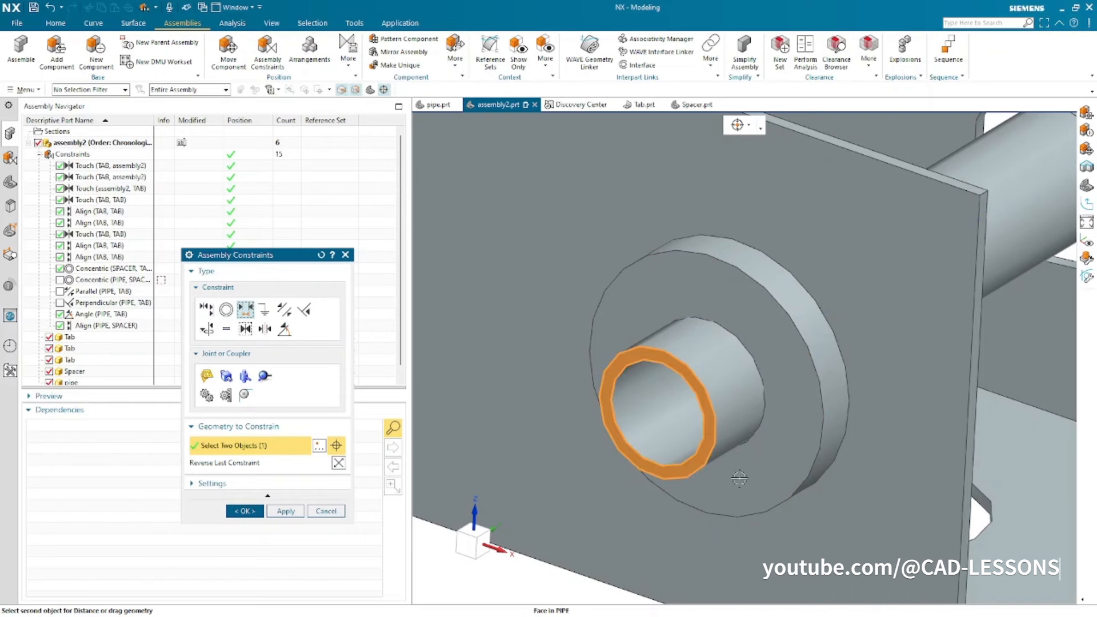
click(785, 467)
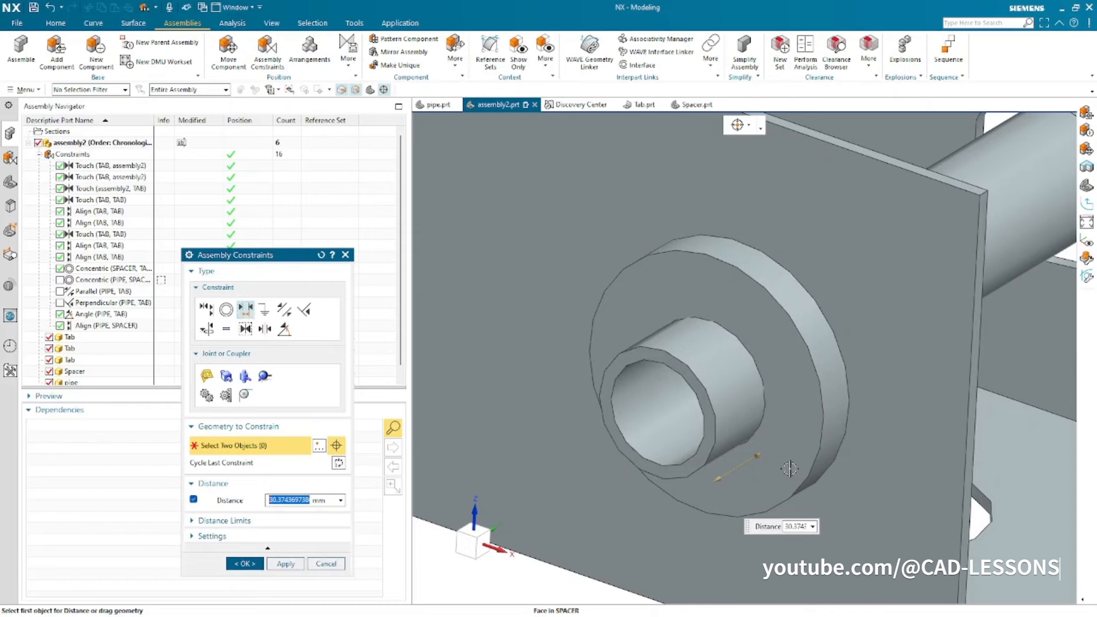
text(1)
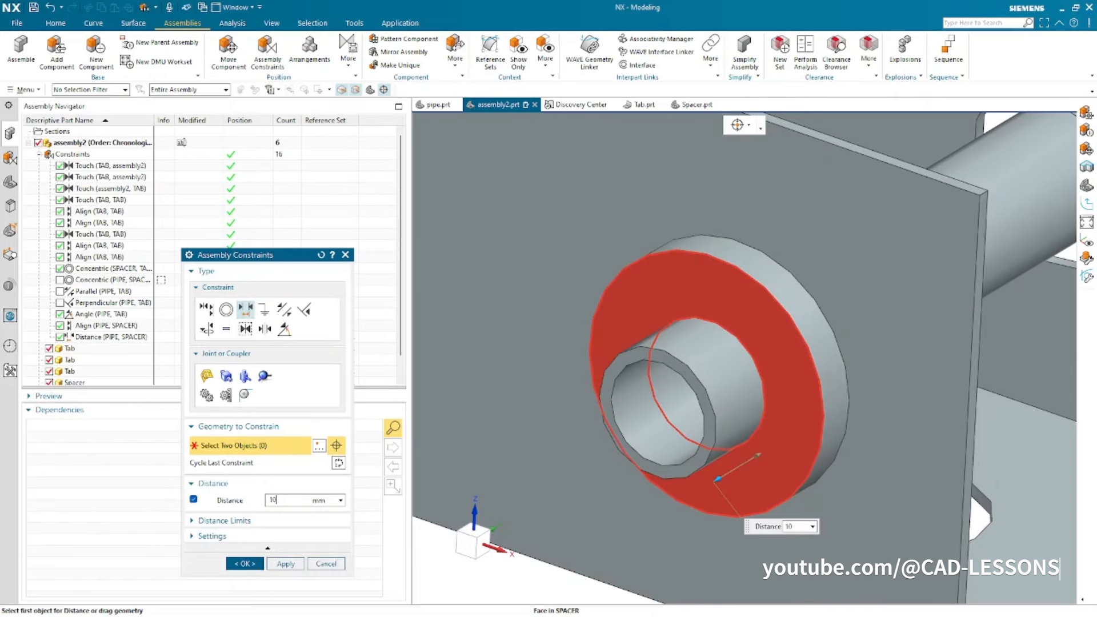
text(0)
key(Return)
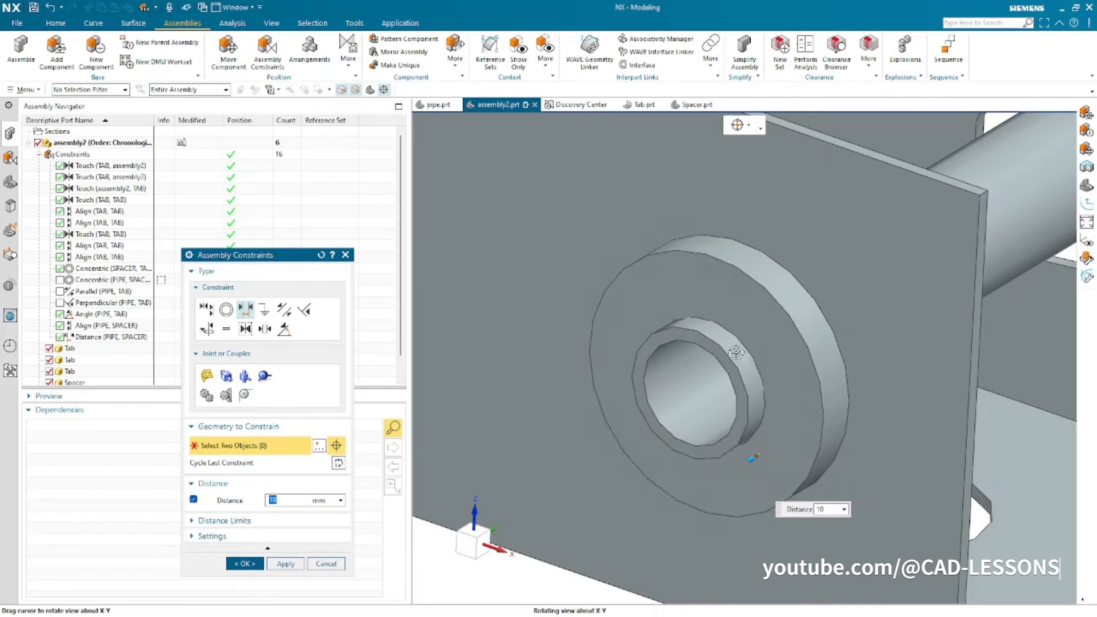
middle_drag(765, 434, 792, 401)
click(475, 545)
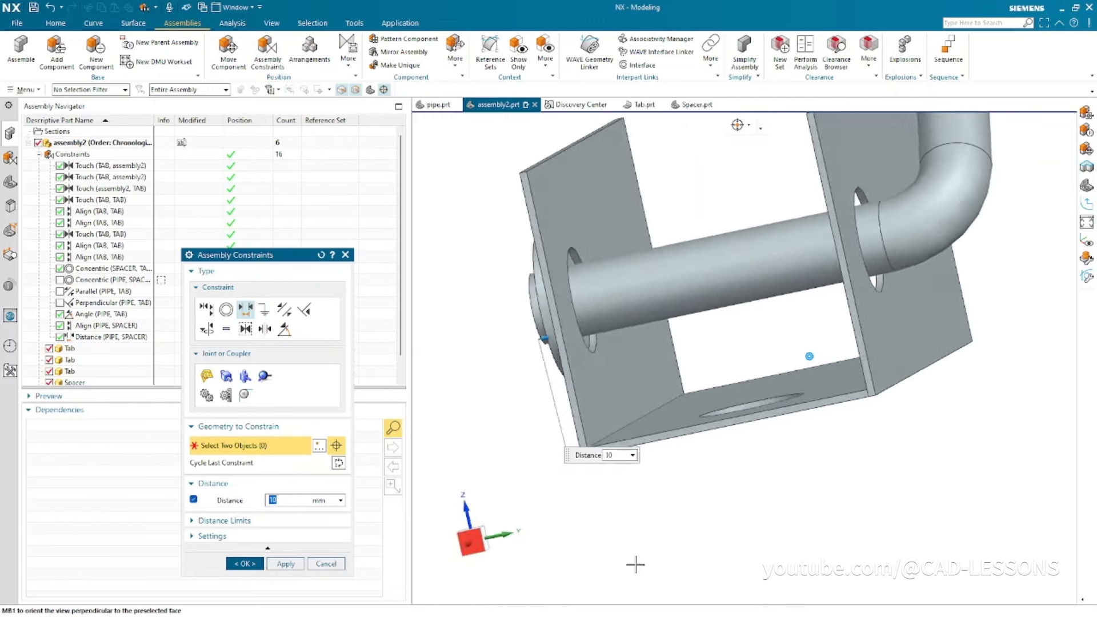
scroll(546, 156, up, 4)
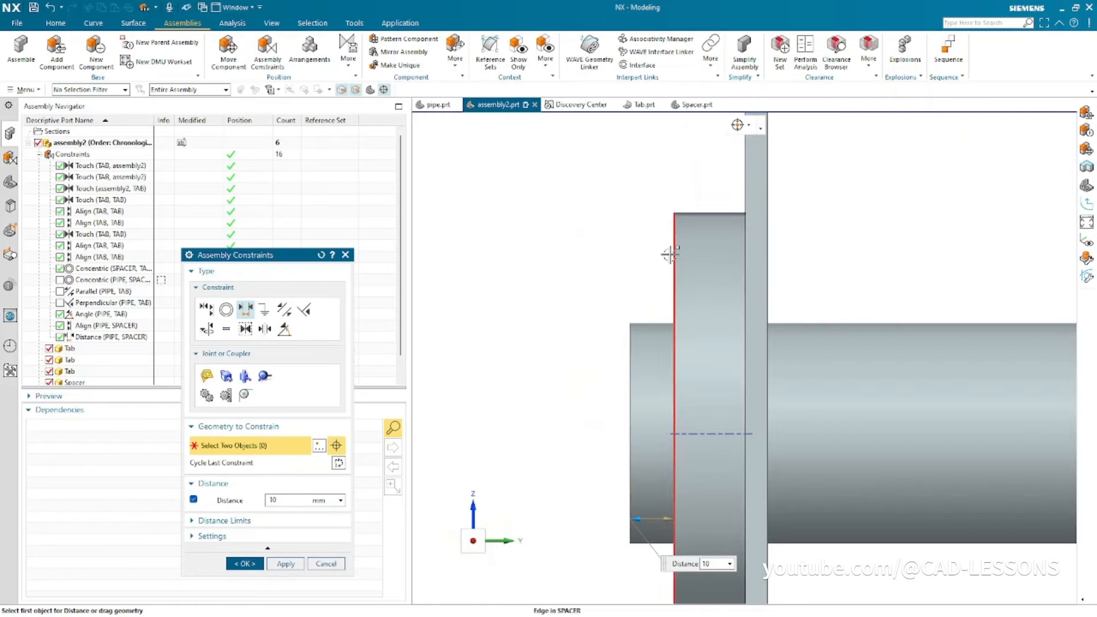
click(244, 563)
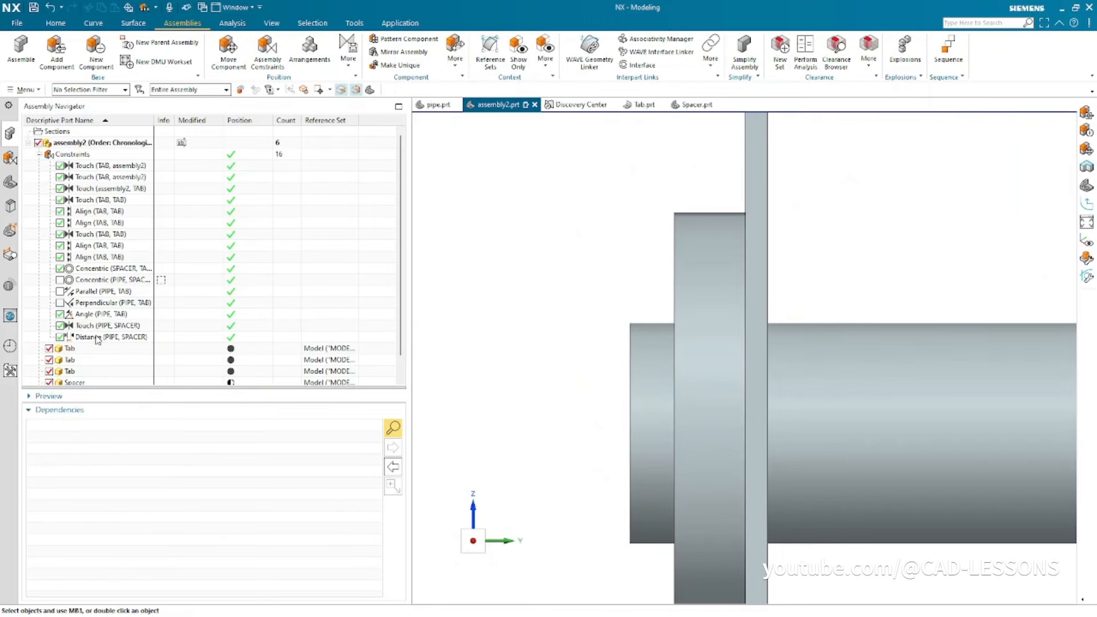
scroll(97, 339, down, 1)
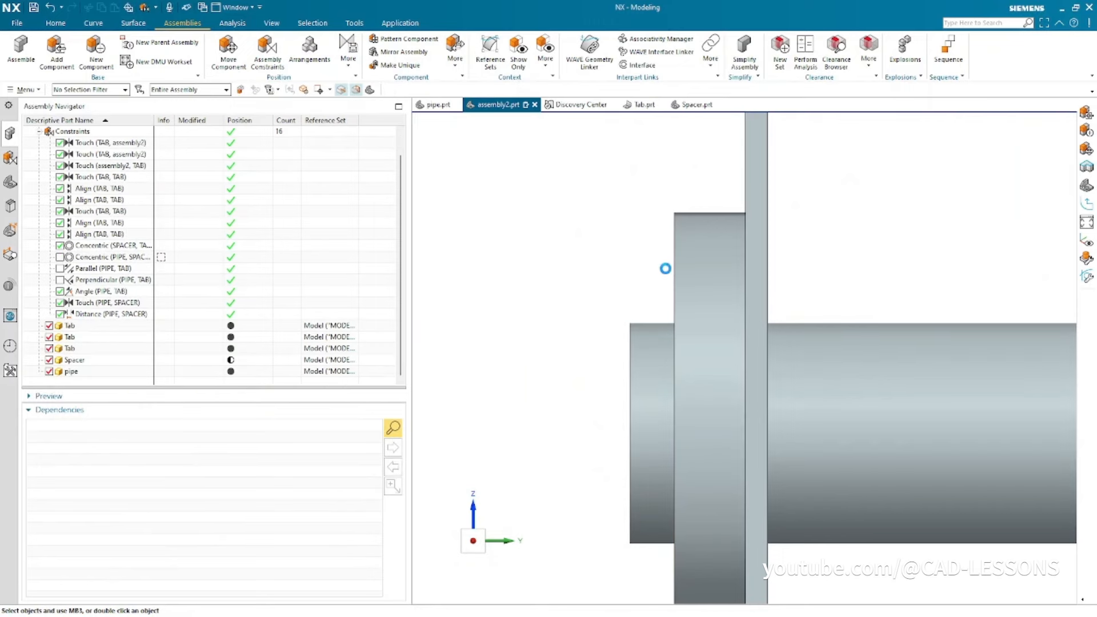
scroll(612, 228, down, 1)
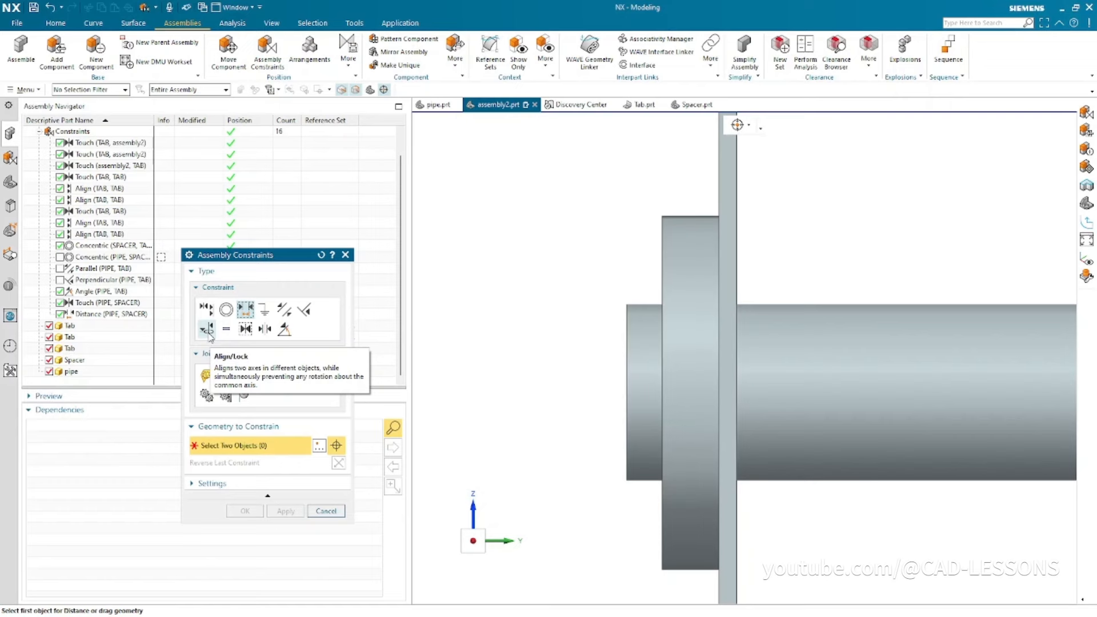
scroll(554, 245, down, 3)
middle_drag(549, 287, 575, 313)
scroll(708, 285, down, 3)
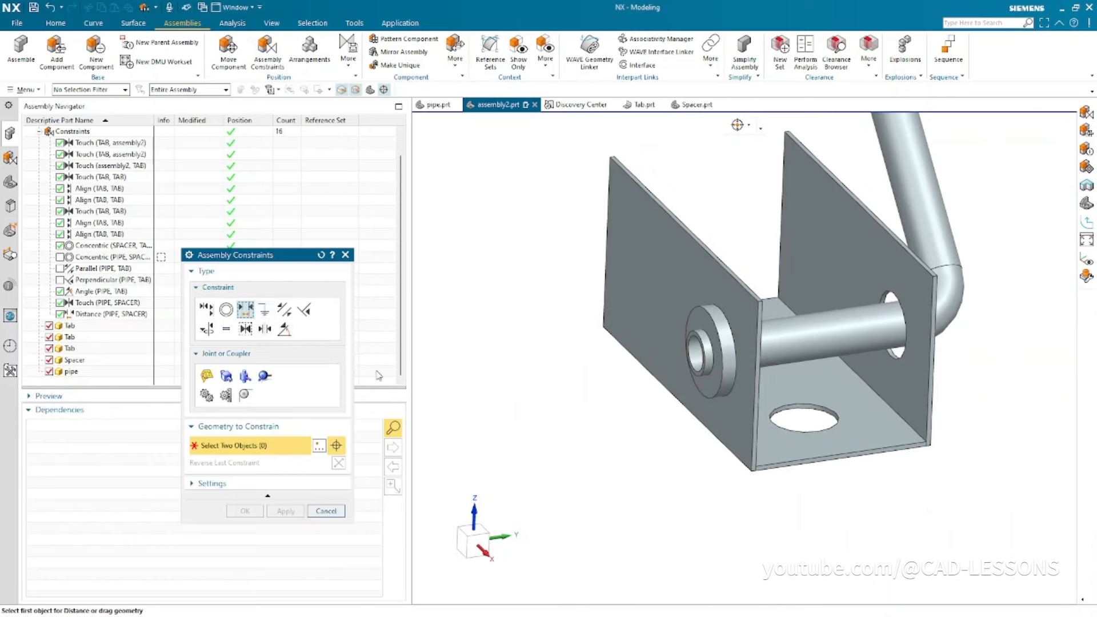
click(326, 511)
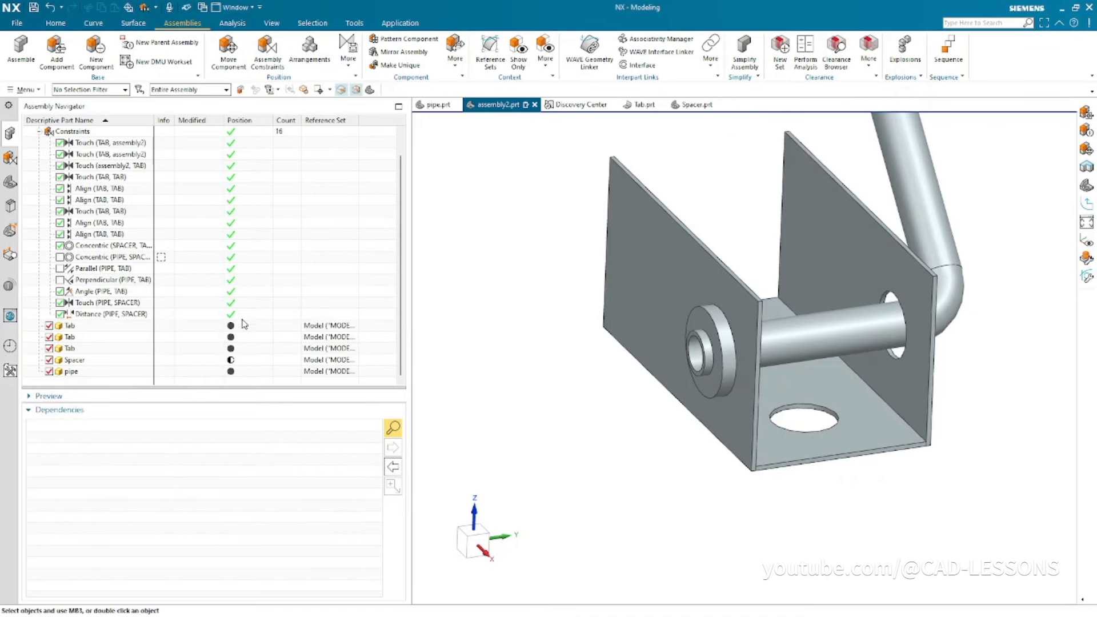
- Delete all six constraints attached to the pipe component, from Angle (PIPE, TAB) through Touch (PIPE, SPACER)
click(82, 144)
scroll(758, 439, down, 2)
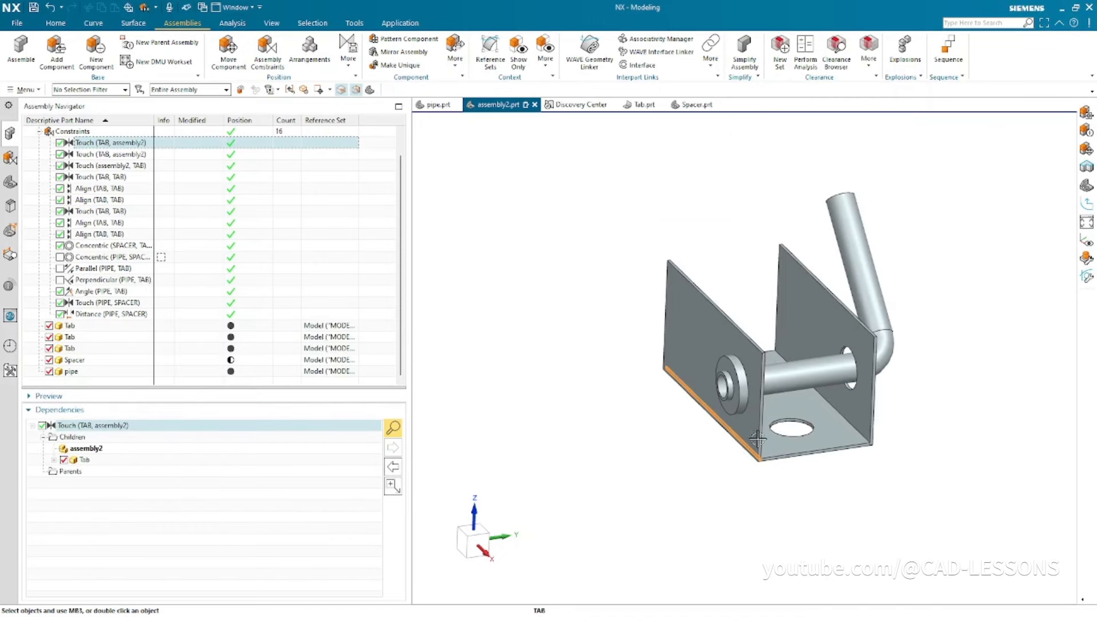
click(68, 372)
click(86, 448)
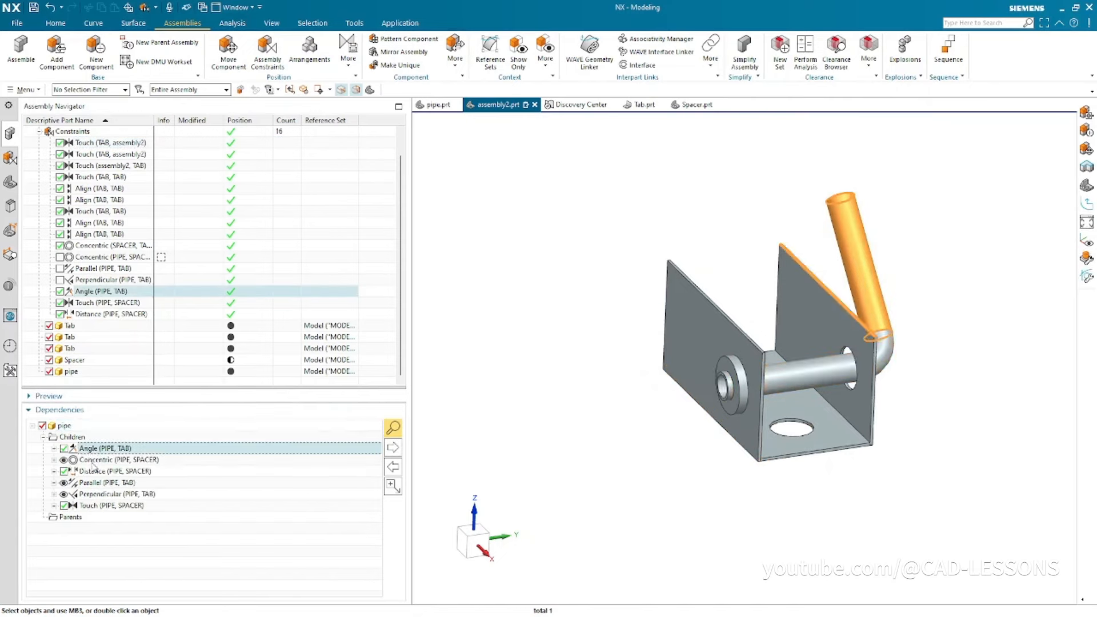
shift+click(100, 506)
right_click(103, 505)
click(137, 567)
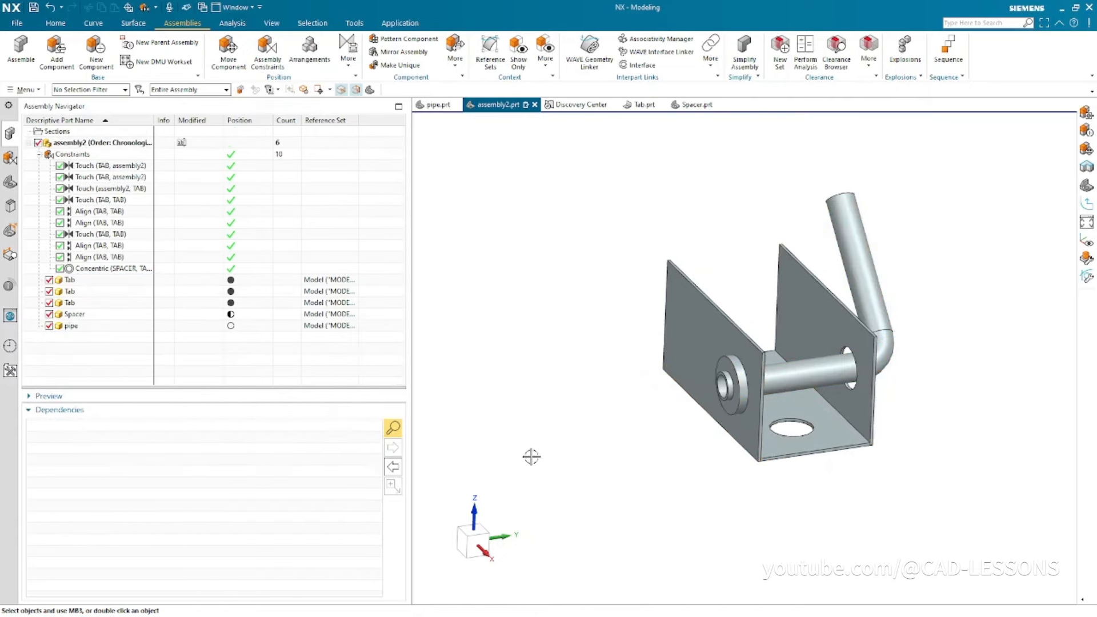
- Add an Align/Lock constraint between the pipe's centreline and the tab, and accept it
middle_drag(617, 432, 484, 443)
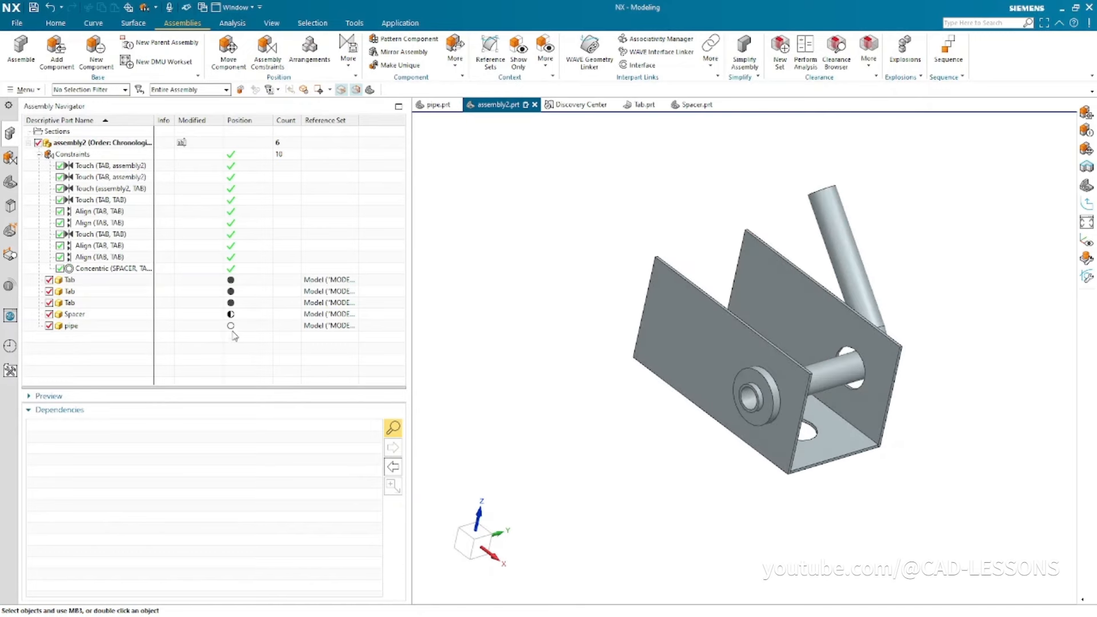
mouse_move(231, 327)
click(264, 51)
shift+middle_drag(530, 228, 517, 246)
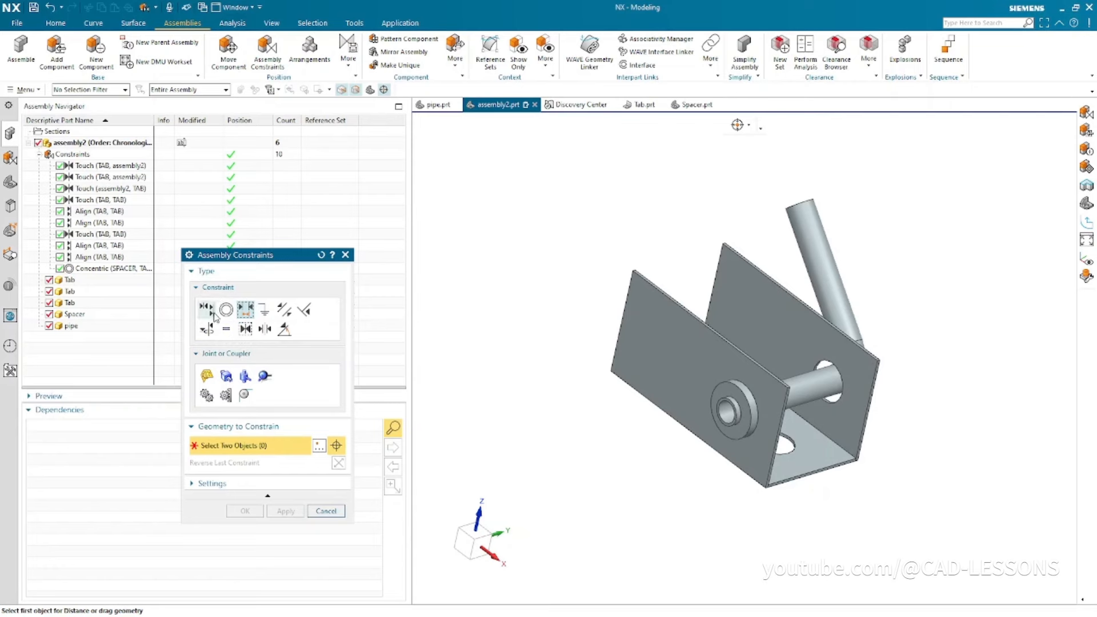
click(207, 330)
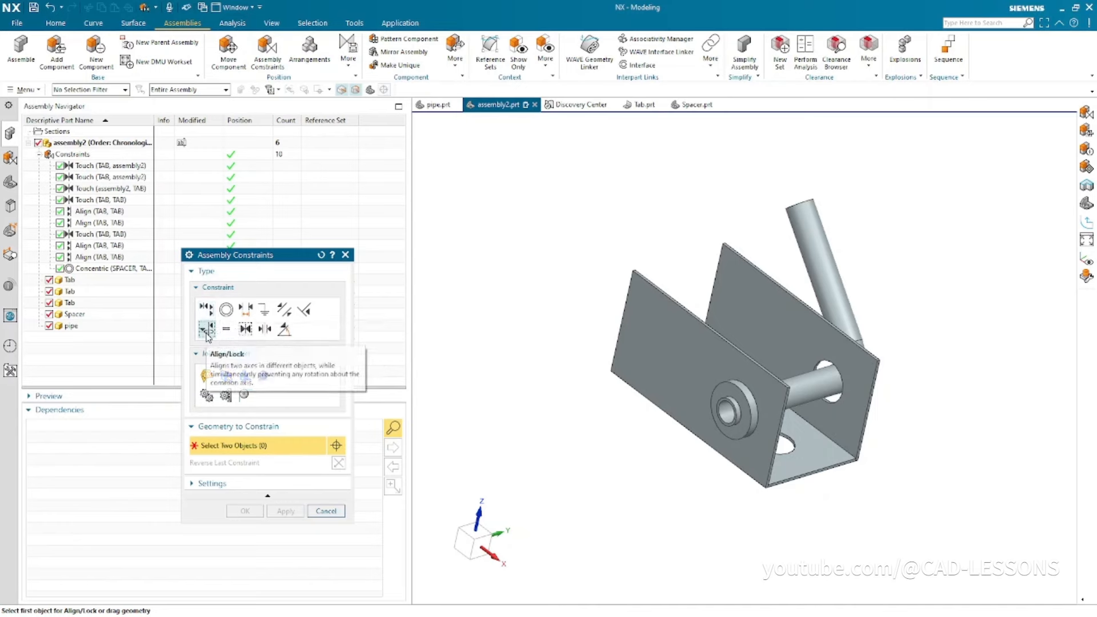
drag(272, 256, 394, 184)
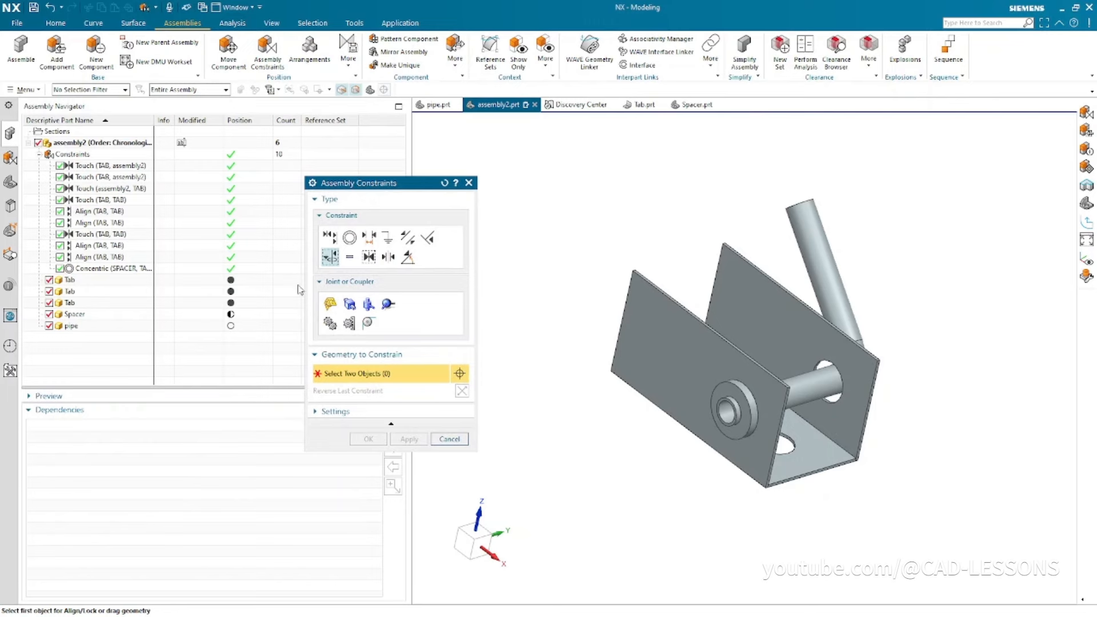
mouse_move(231, 330)
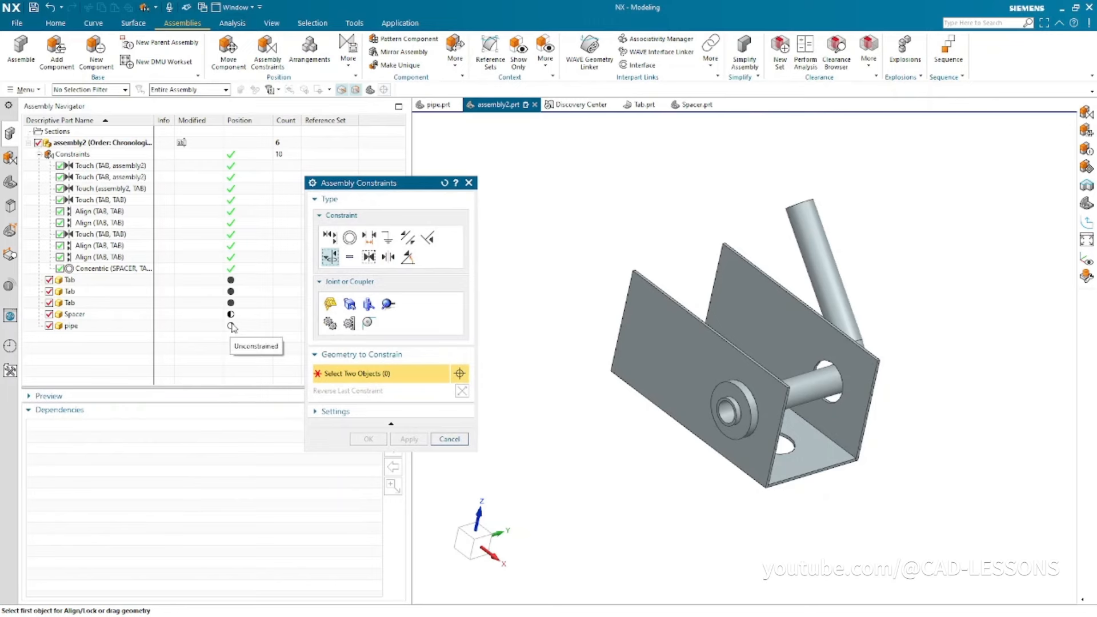
scroll(693, 463, down, 5)
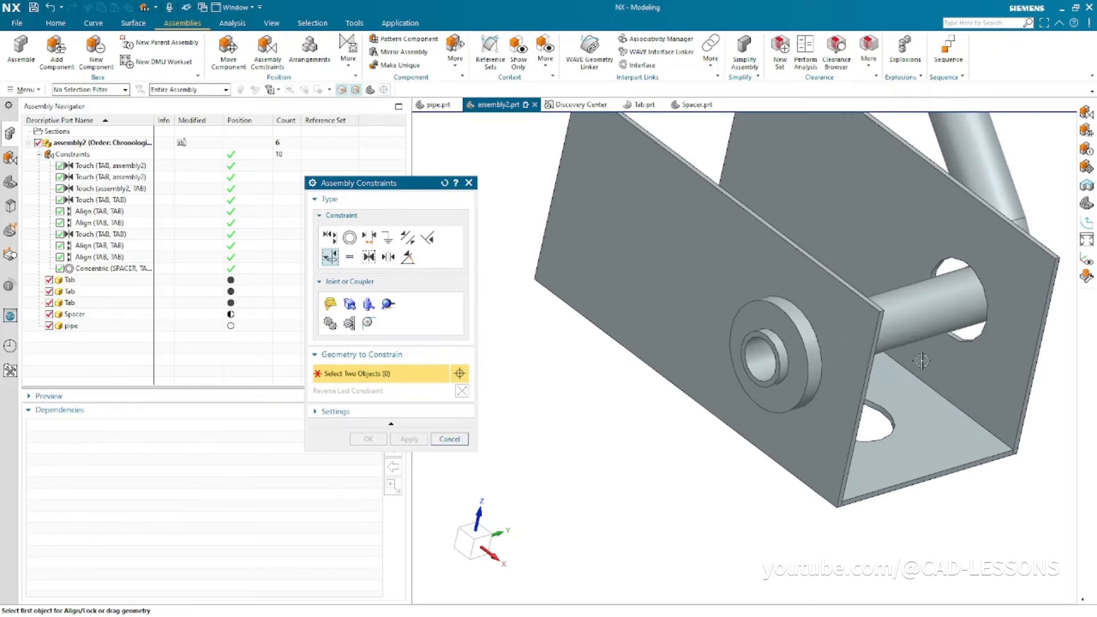
click(909, 319)
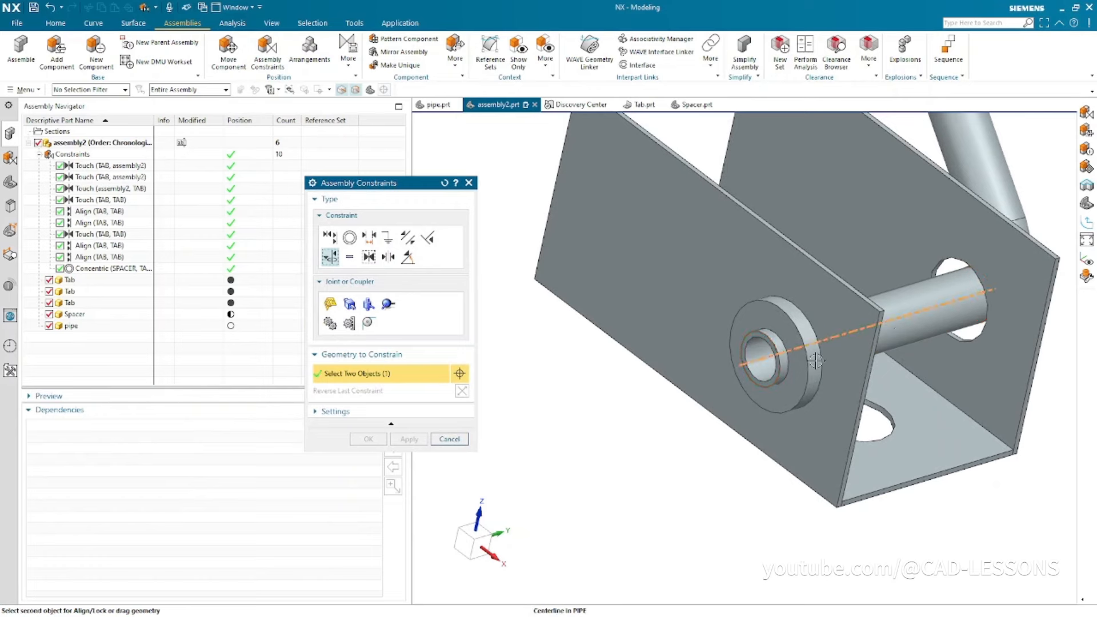
click(784, 354)
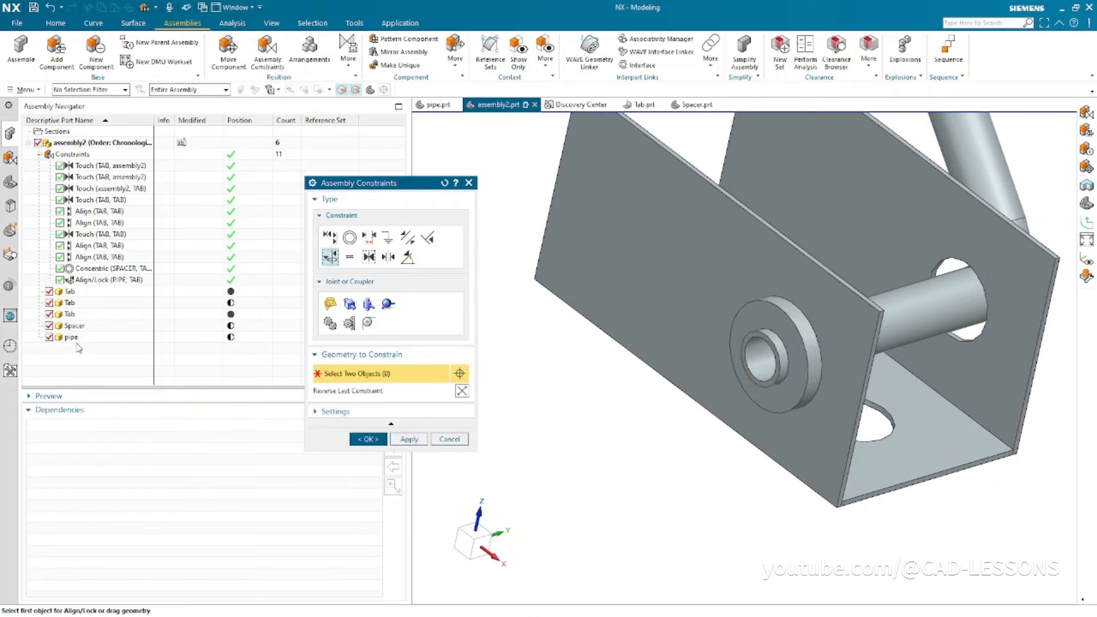
click(366, 439)
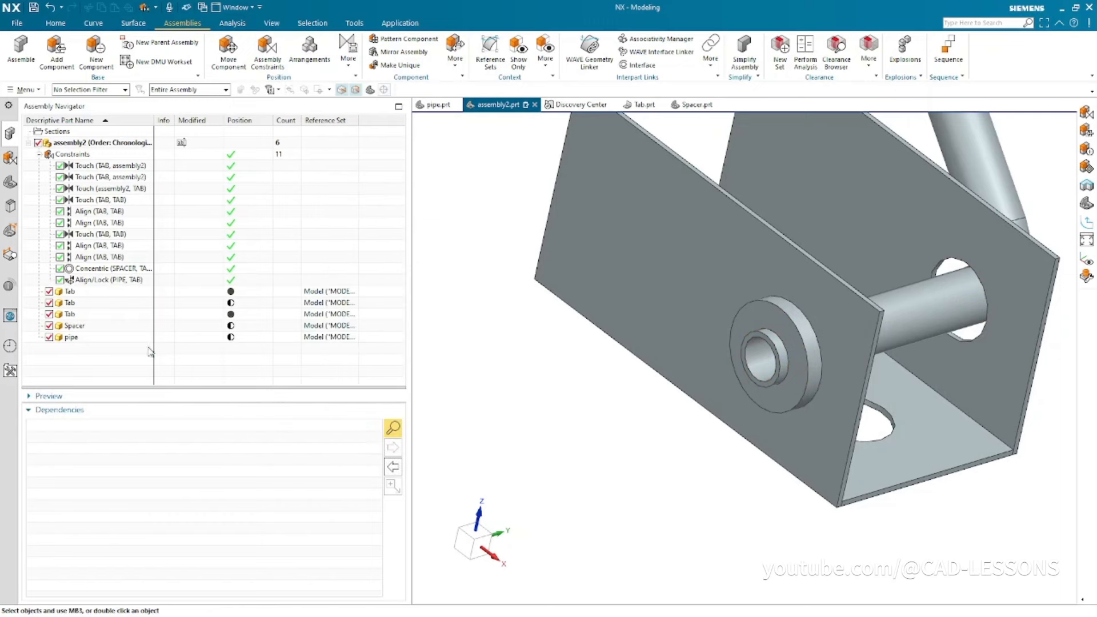
- Show the degrees of freedom of the pipe component and clear the selection
click(72, 337)
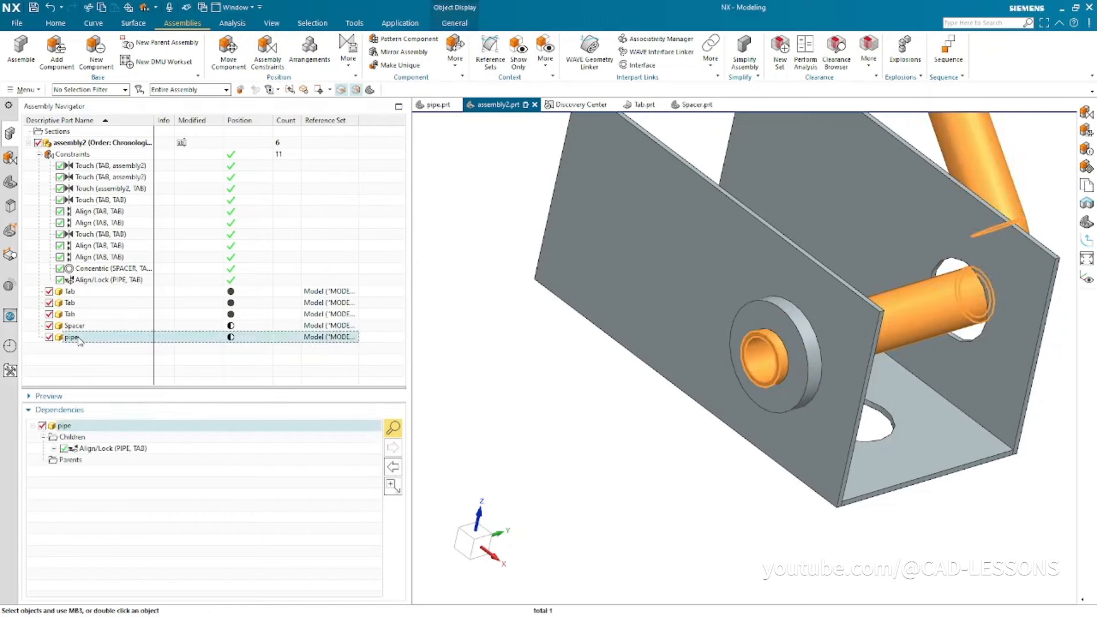
right_click(75, 342)
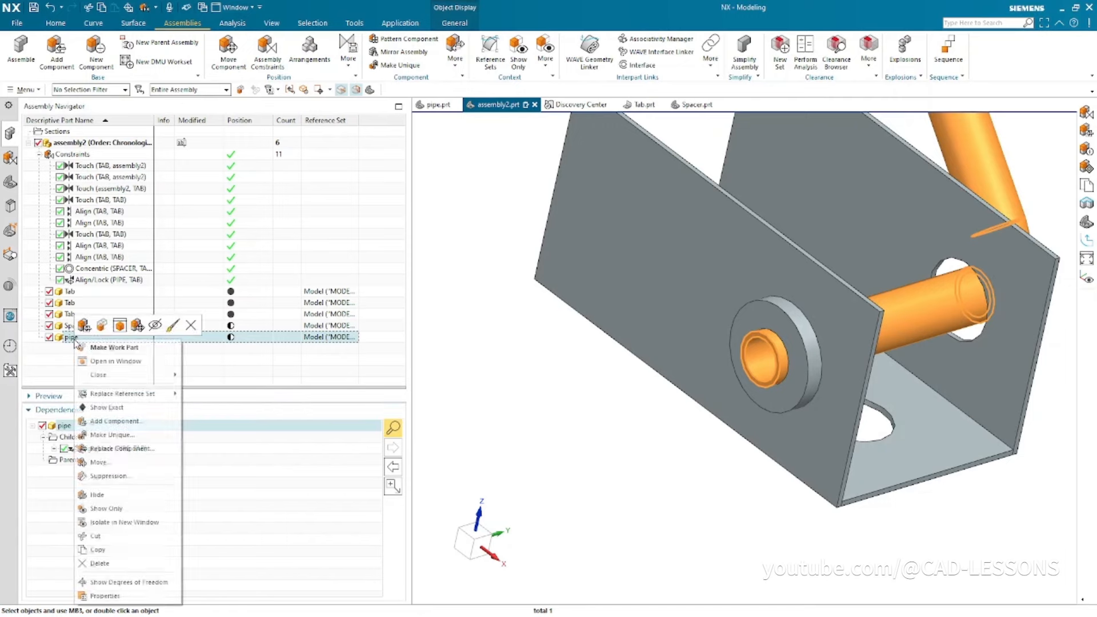
click(129, 583)
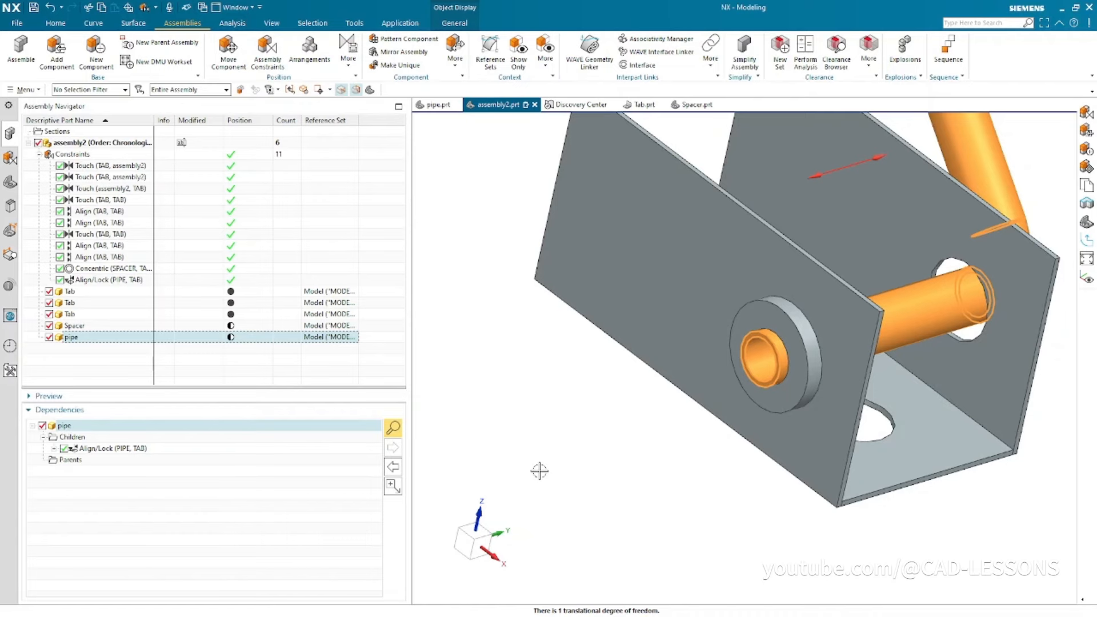
scroll(539, 471, down, 3)
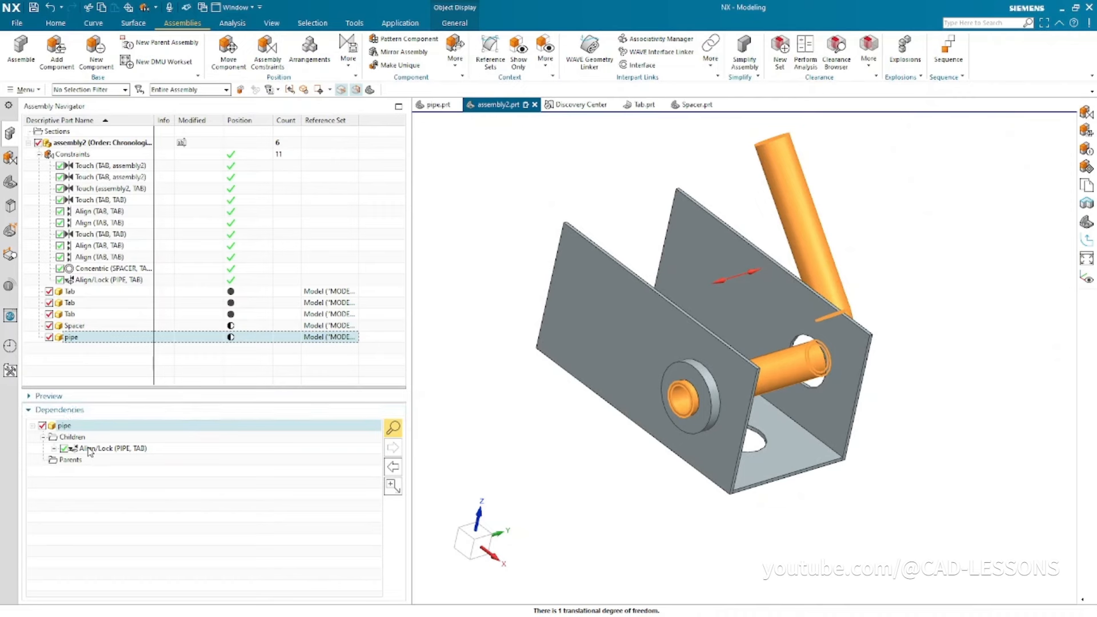
key(Escape)
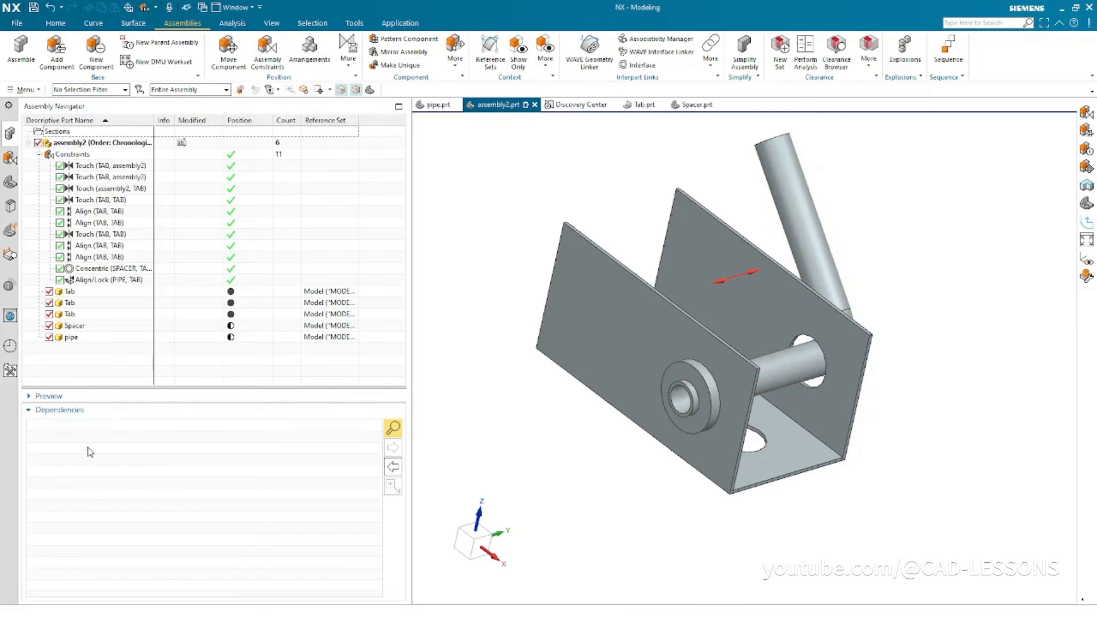
- Delete the Align/Lock constraint between the pipe and the tab
click(68, 339)
right_click(137, 447)
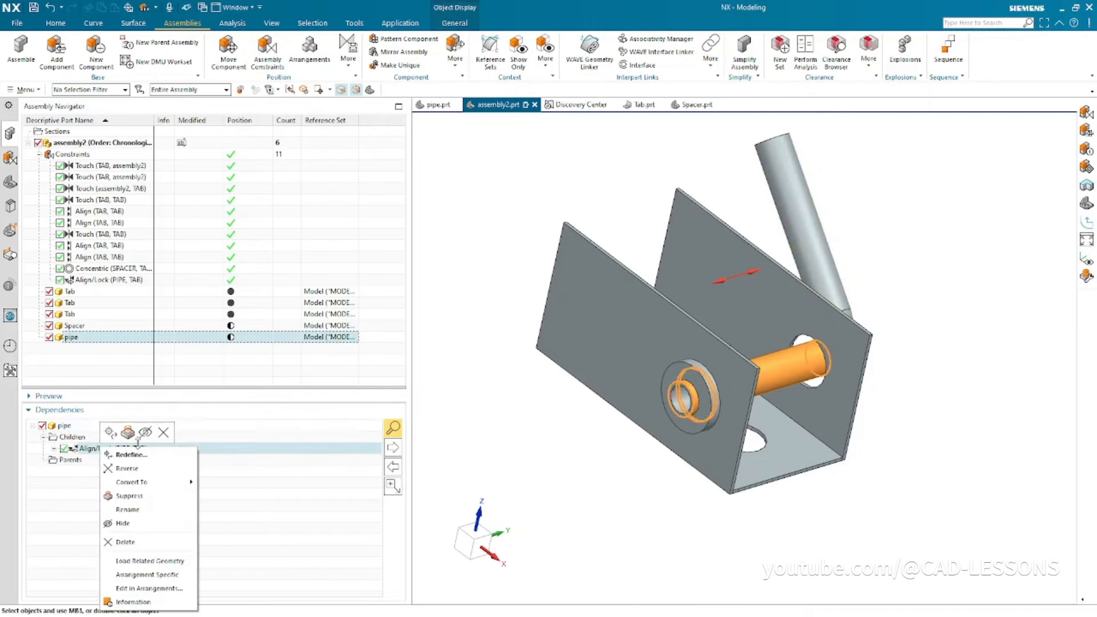
click(163, 433)
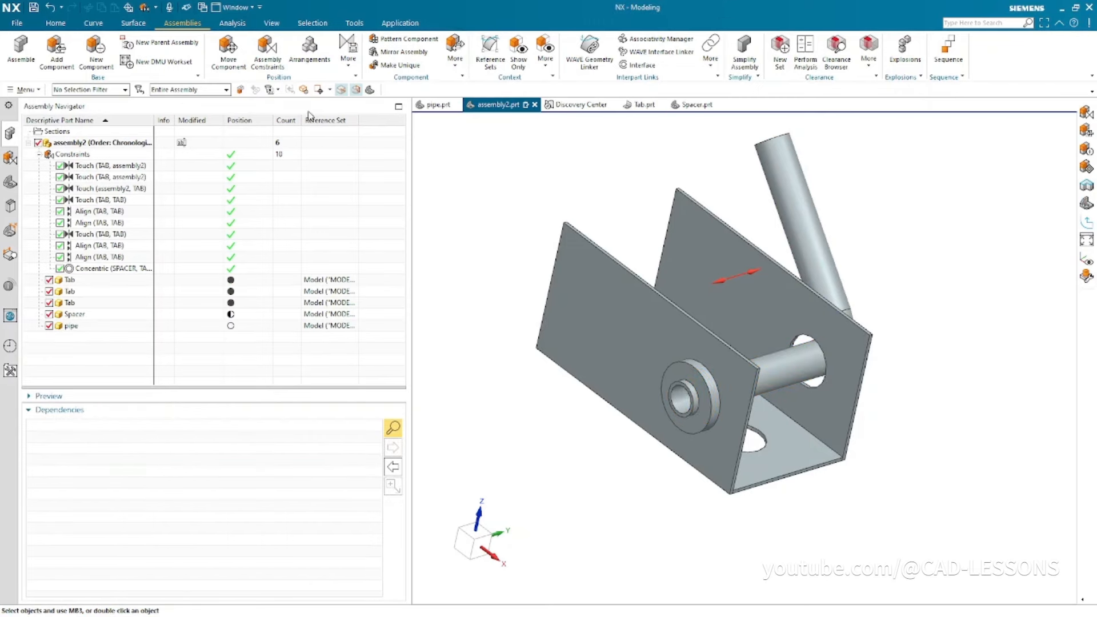
- Move the pipe out of the spacer, then add an Align/Lock constraint between the pipe's end edge and the spacer's circular edge
click(269, 50)
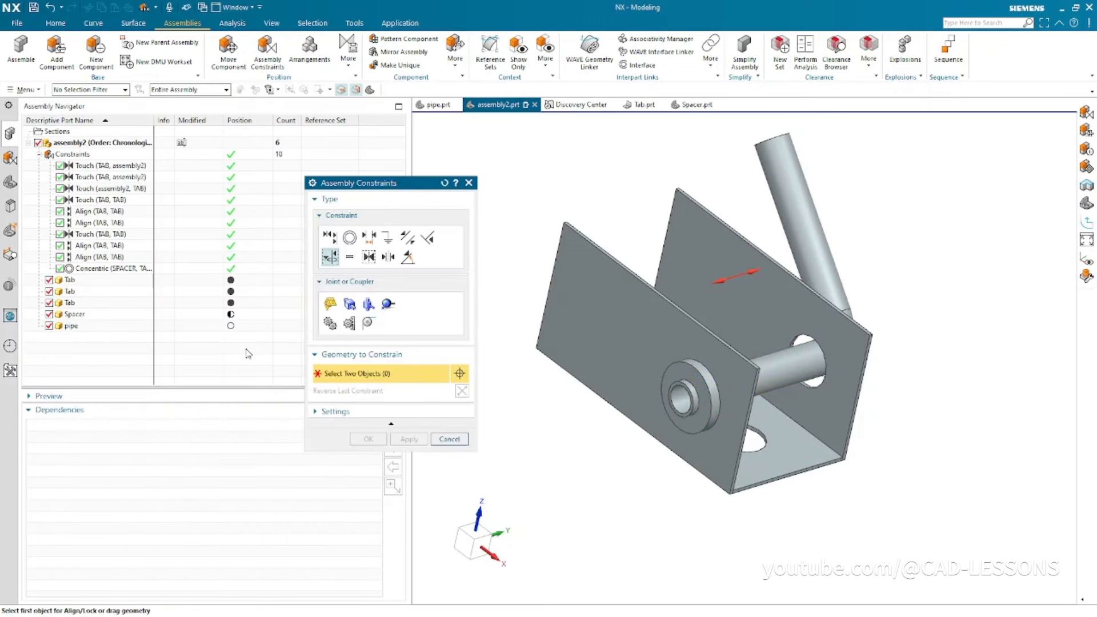
scroll(676, 480, up, 3)
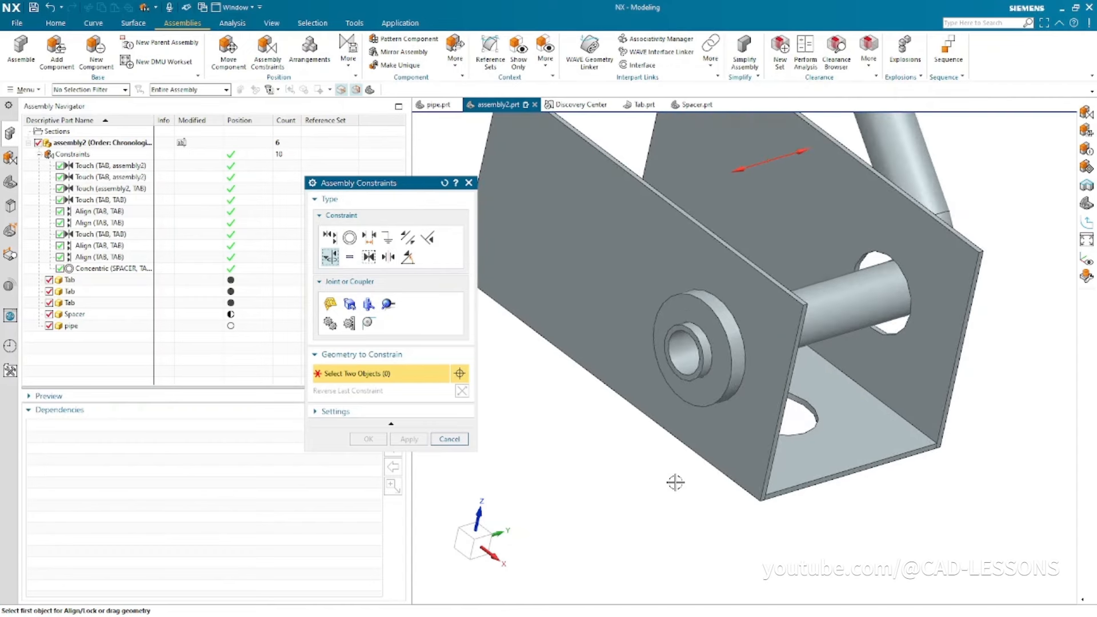
scroll(690, 498, up, 3)
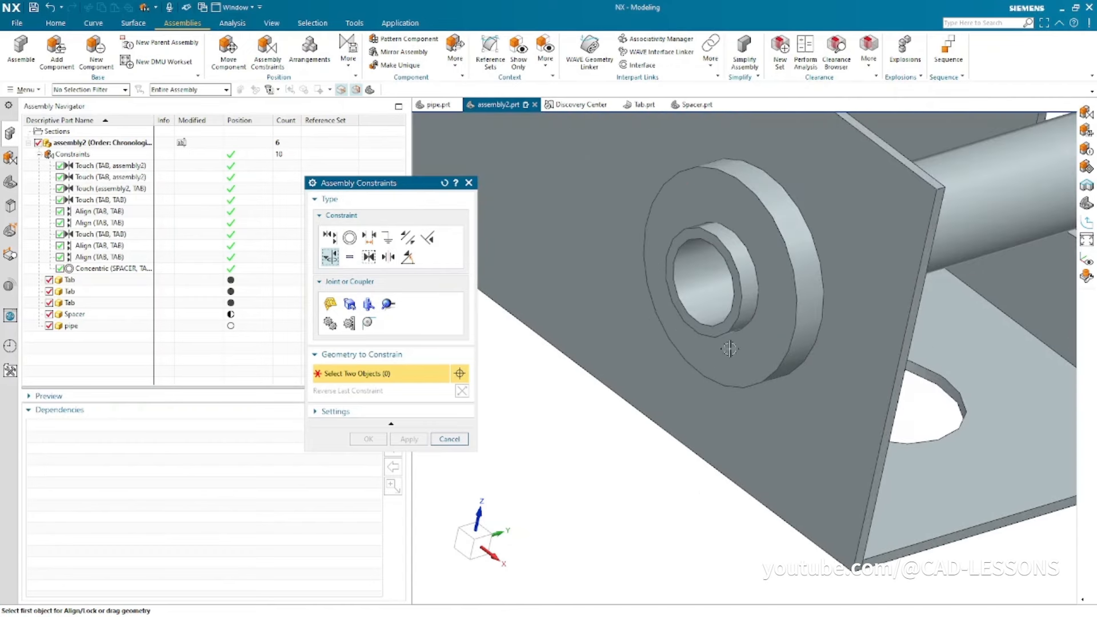
scroll(664, 478, down, 5)
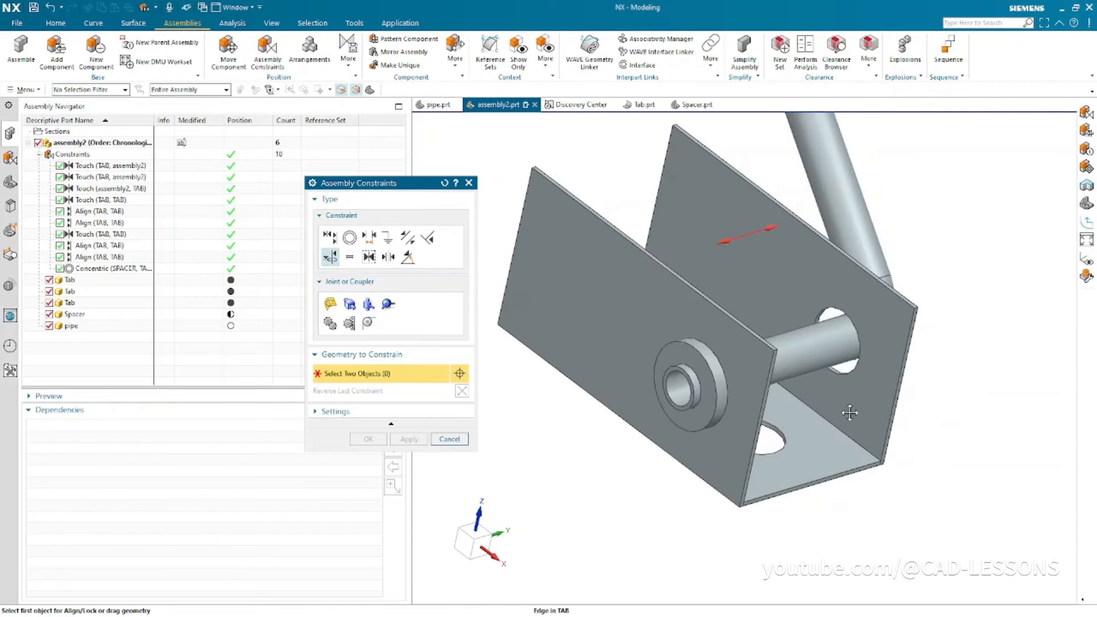
drag(830, 376, 686, 319)
scroll(572, 412, up, 3)
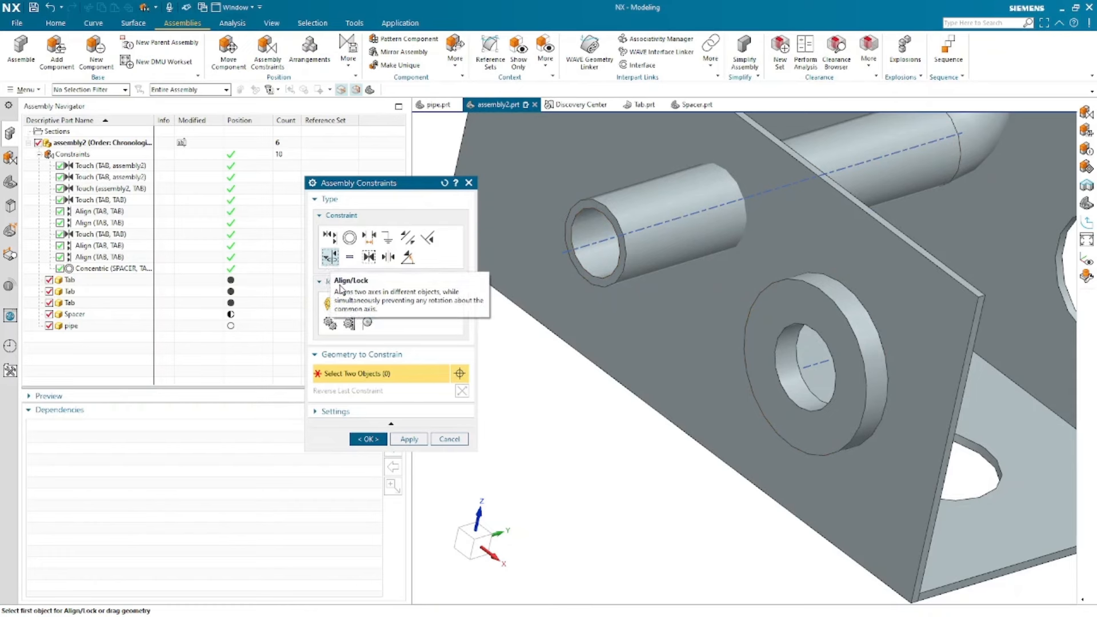
click(611, 284)
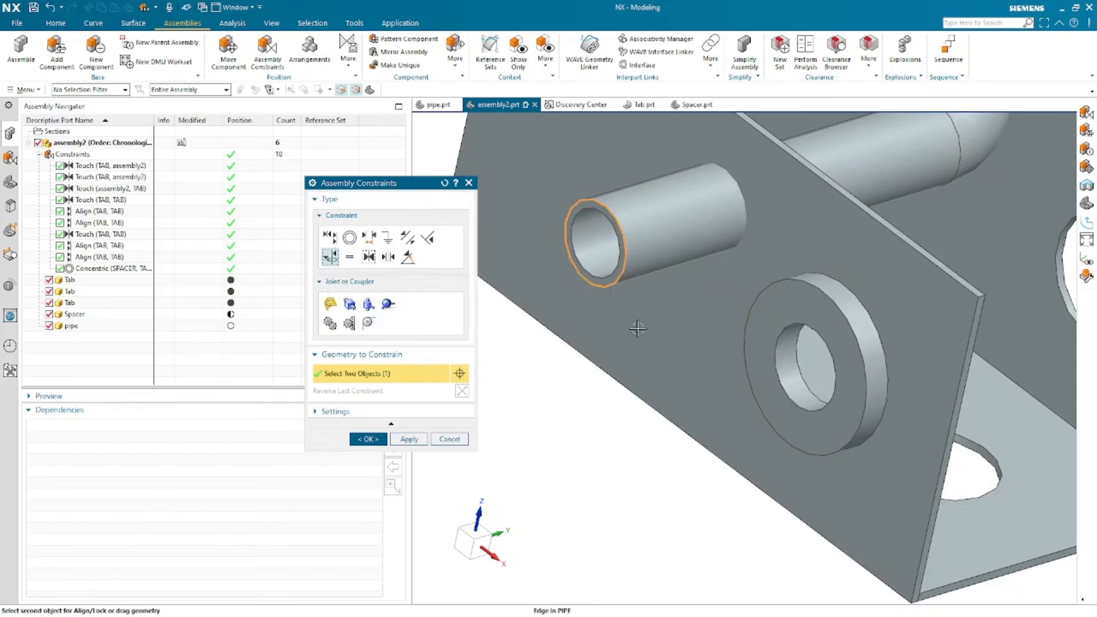
click(738, 363)
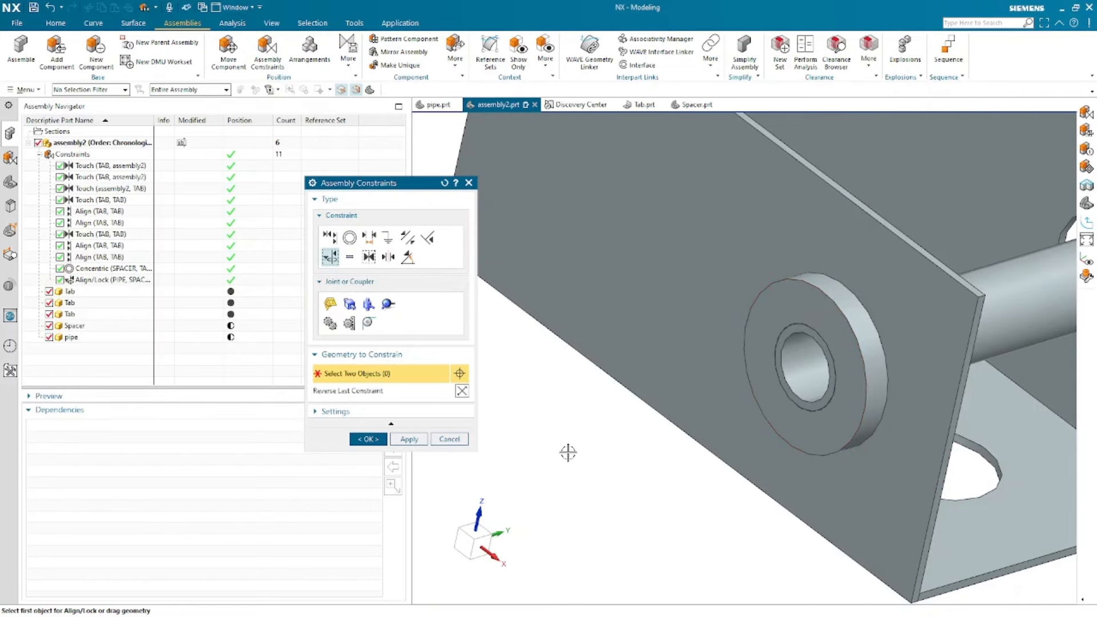
scroll(569, 452, down, 3)
click(366, 440)
scroll(588, 440, down, 2)
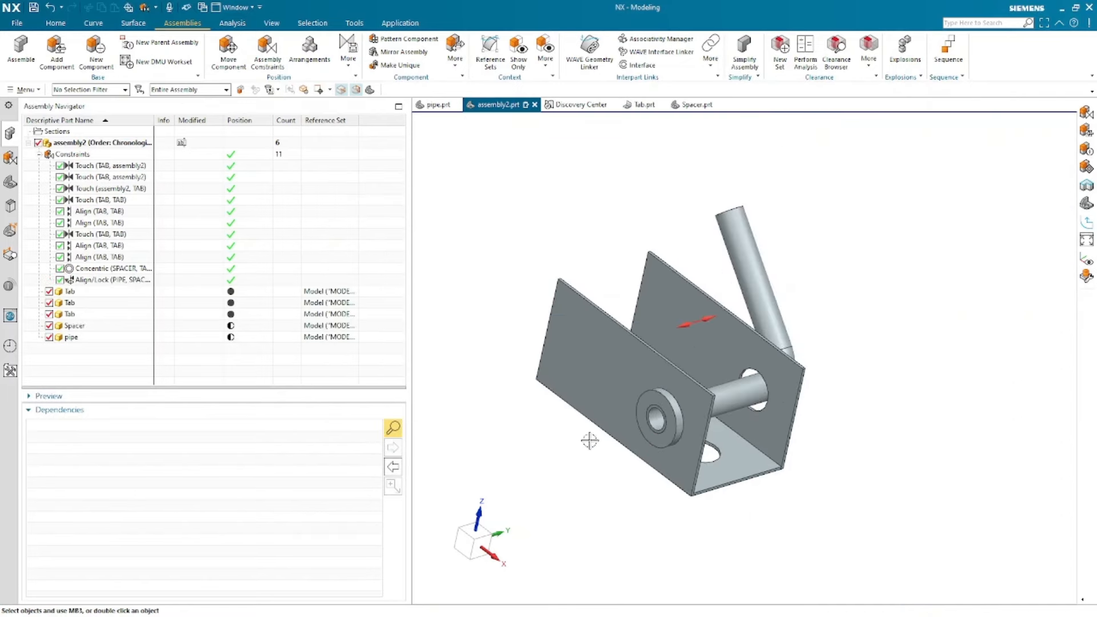
- Refresh the display and show the pipe's degrees of freedom under the Align/Lock constraint with the spacer
right_click(495, 120)
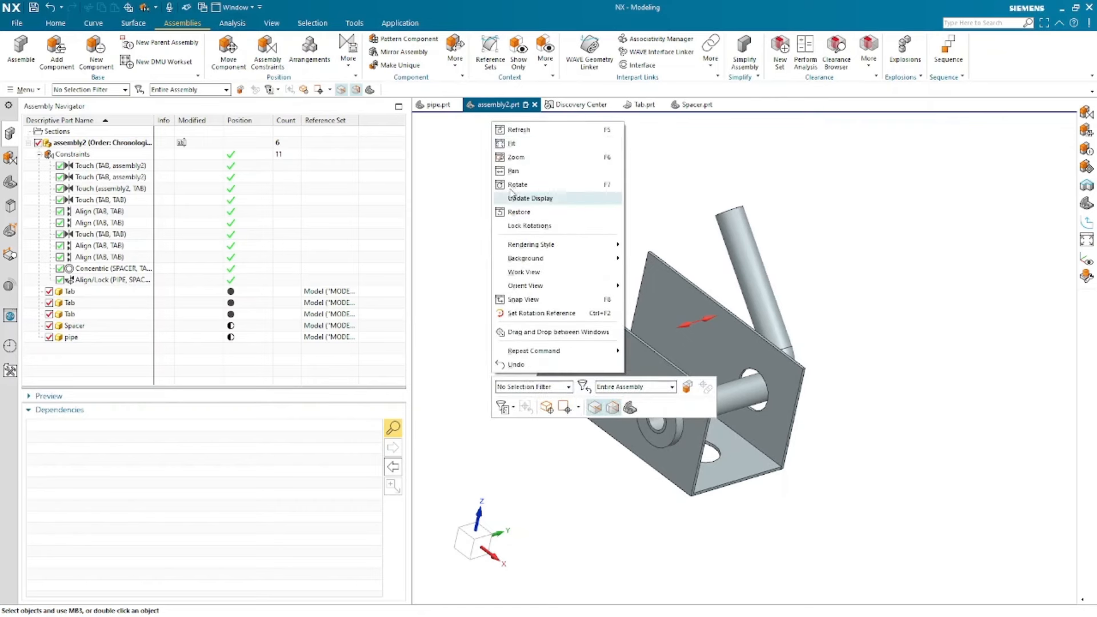
click(508, 137)
right_click(73, 338)
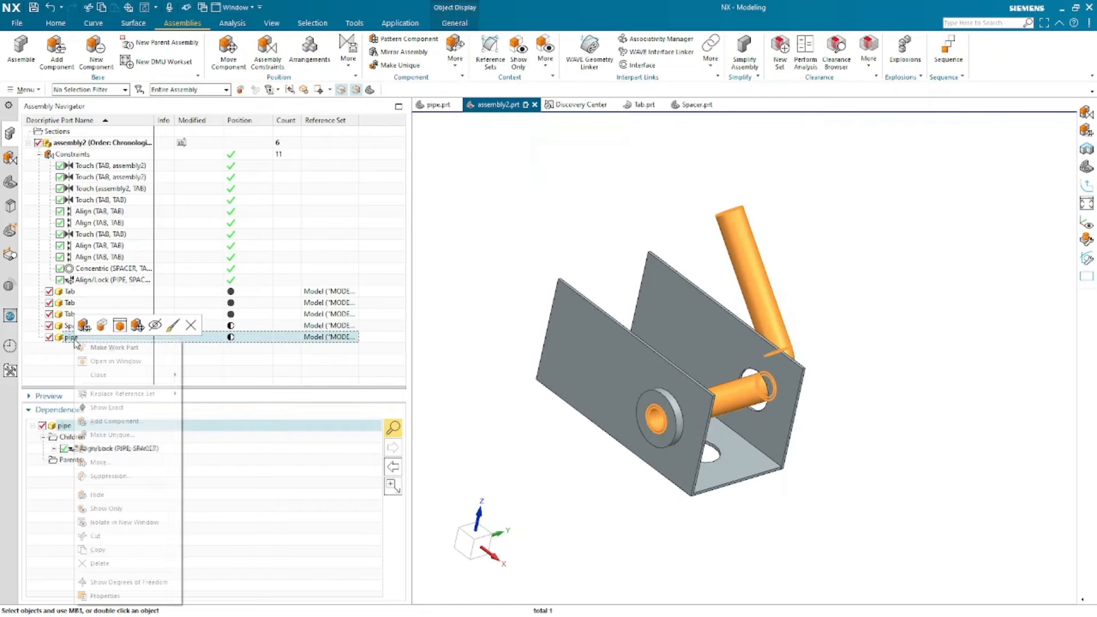
click(120, 588)
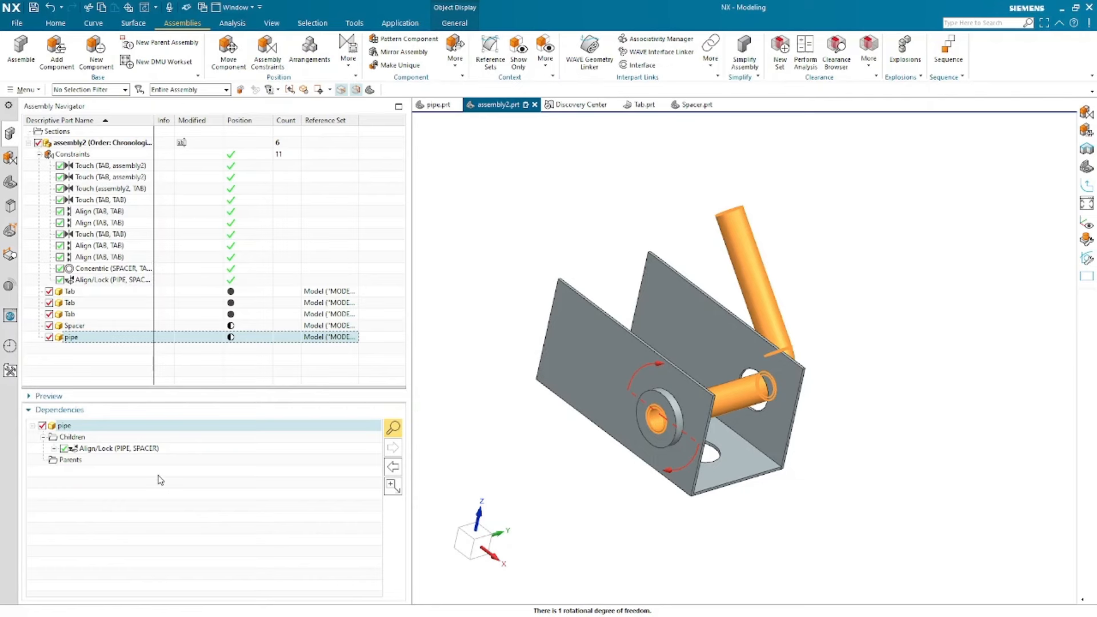
click(112, 356)
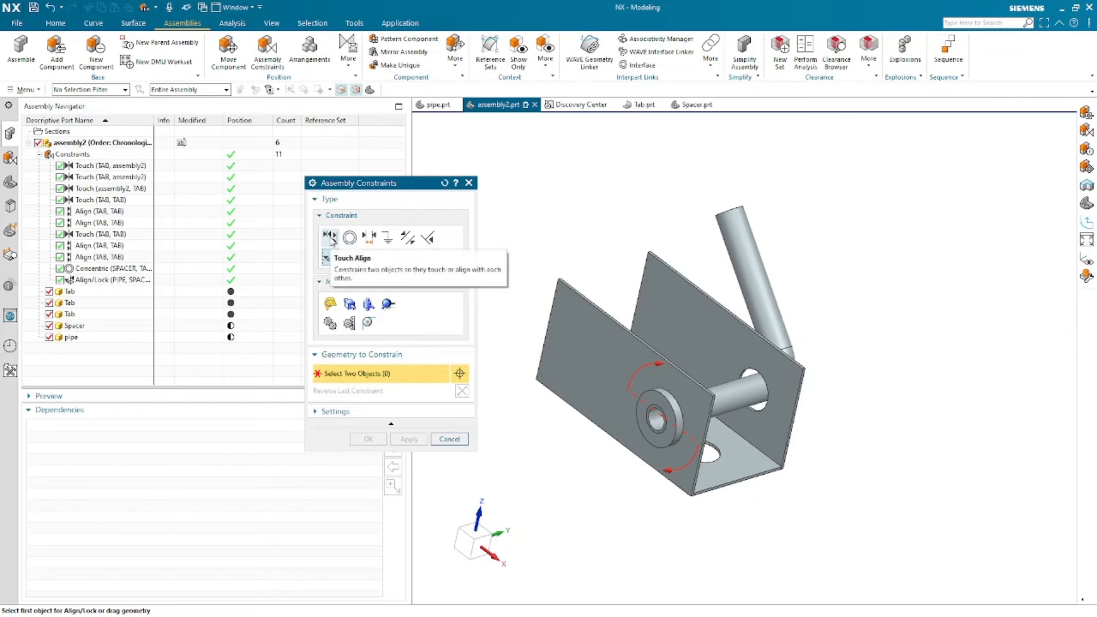
- Leave the constraint command and compare the dependencies of the pipe and the spacer
key(Escape)
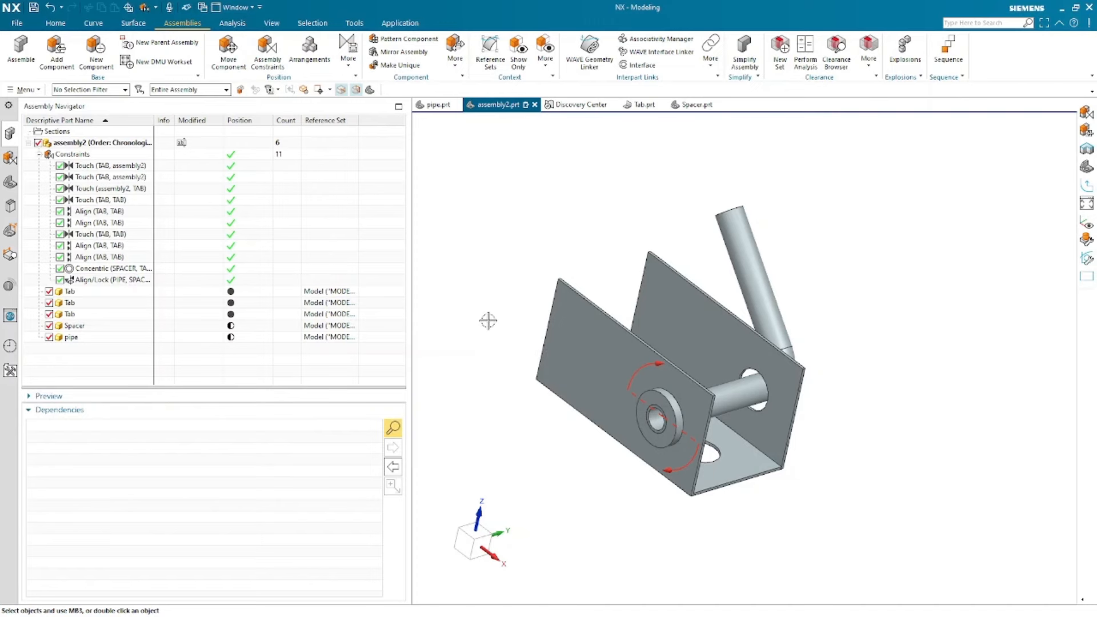
right_click(490, 236)
key(Escape)
click(71, 338)
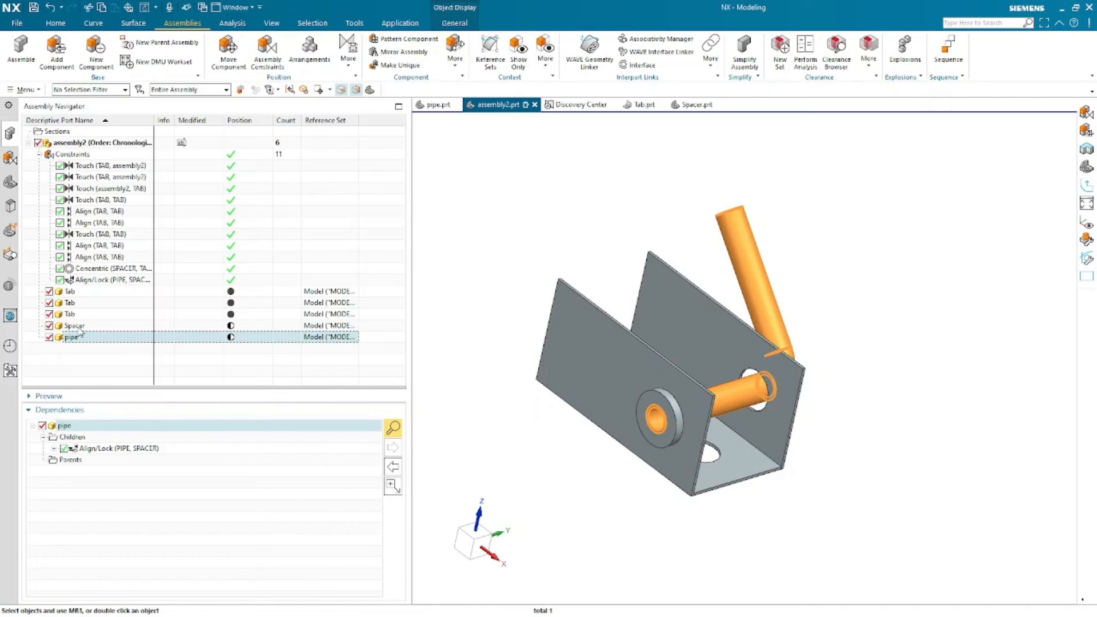
click(74, 326)
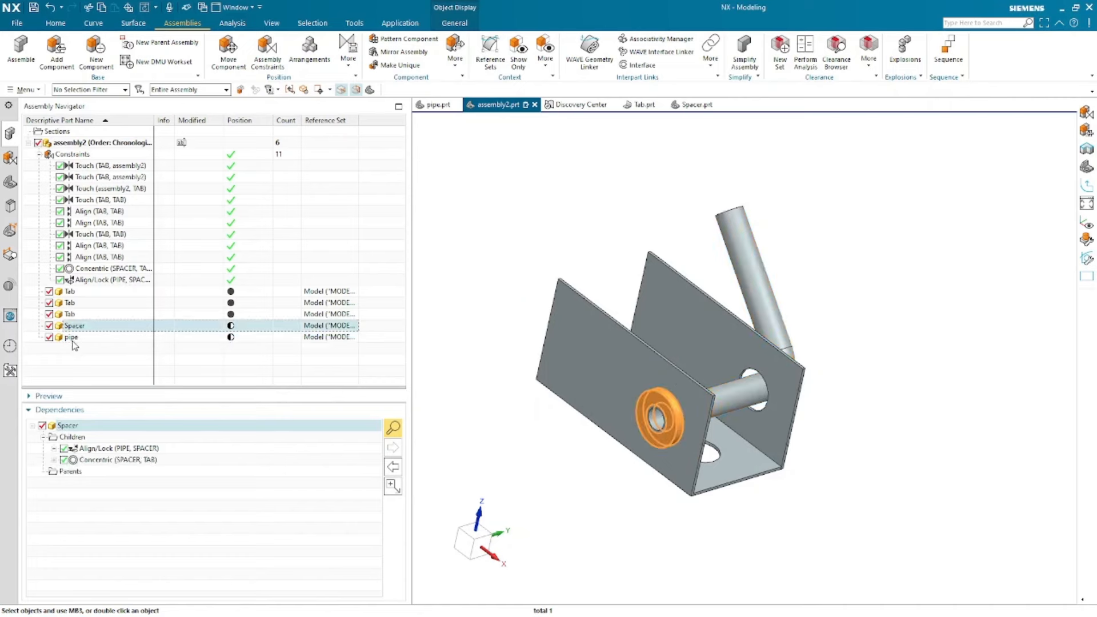
click(72, 340)
- Delete the spacer's Align/Lock constraint with the pipe and its Concentric constraint with the tab
click(74, 327)
click(117, 449)
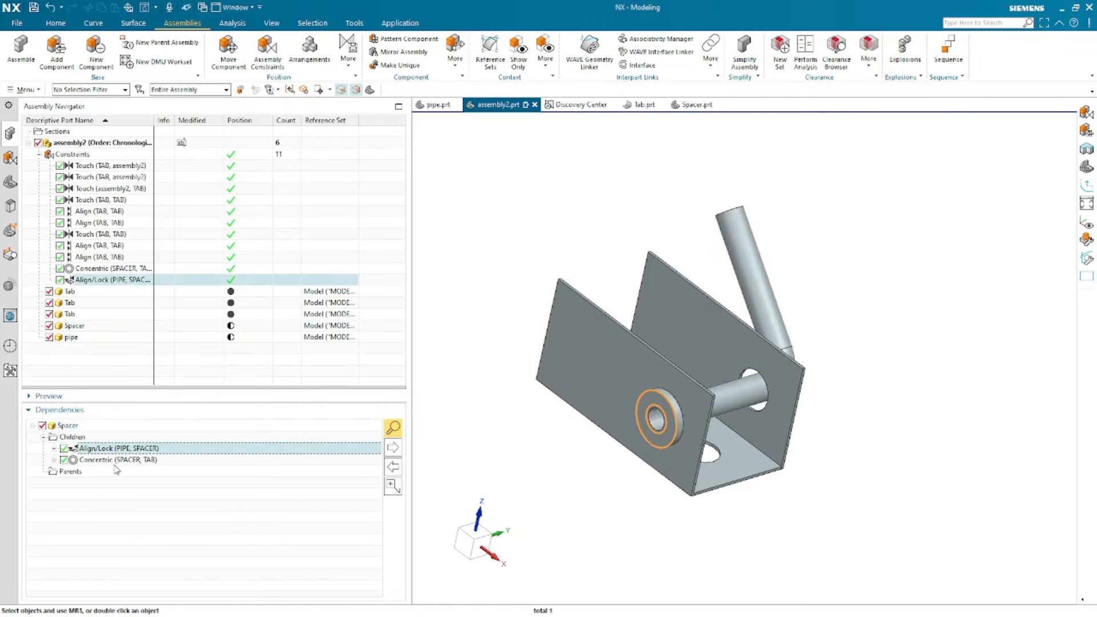
shift+click(115, 461)
right_click(114, 463)
click(156, 461)
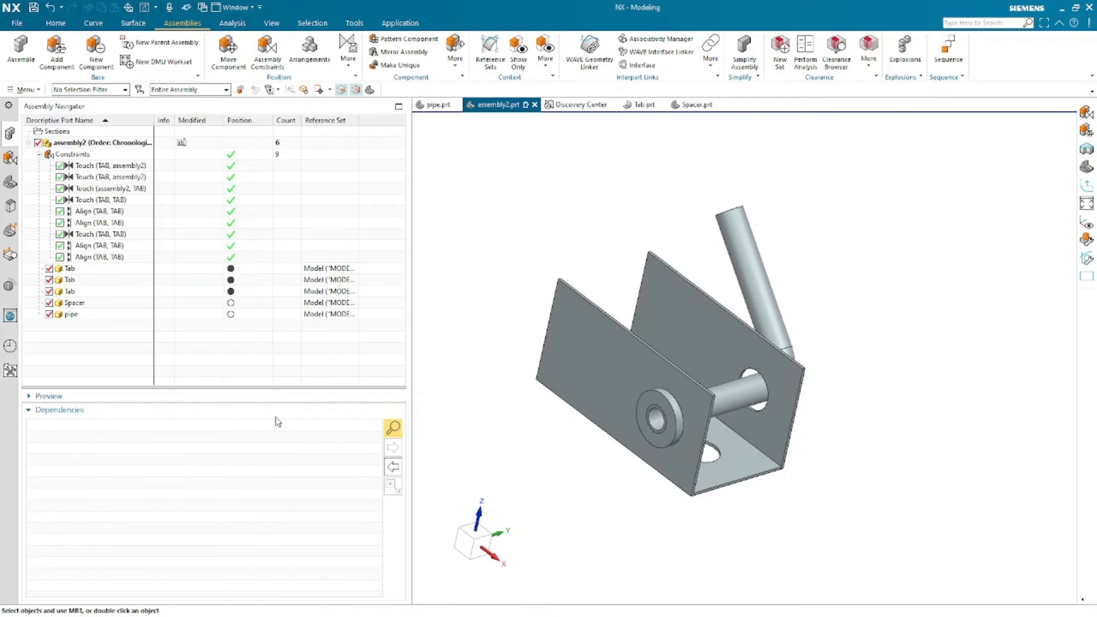
- Start assembly constraints and move the pipe clear of the tabs and the spacer away from its tab hole
click(268, 50)
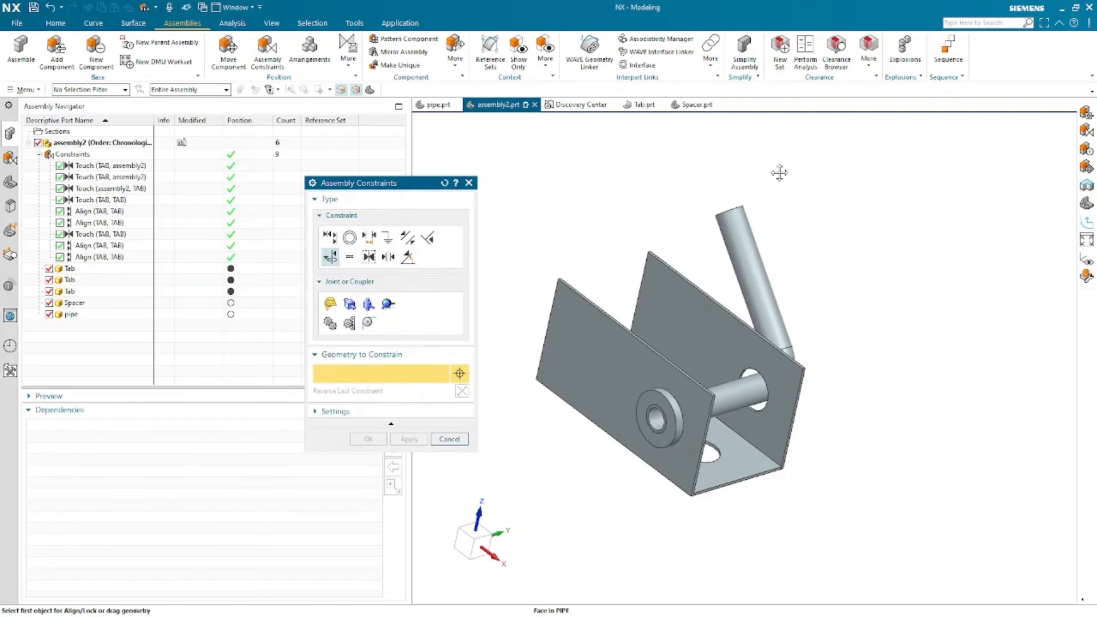
drag(779, 172, 774, 311)
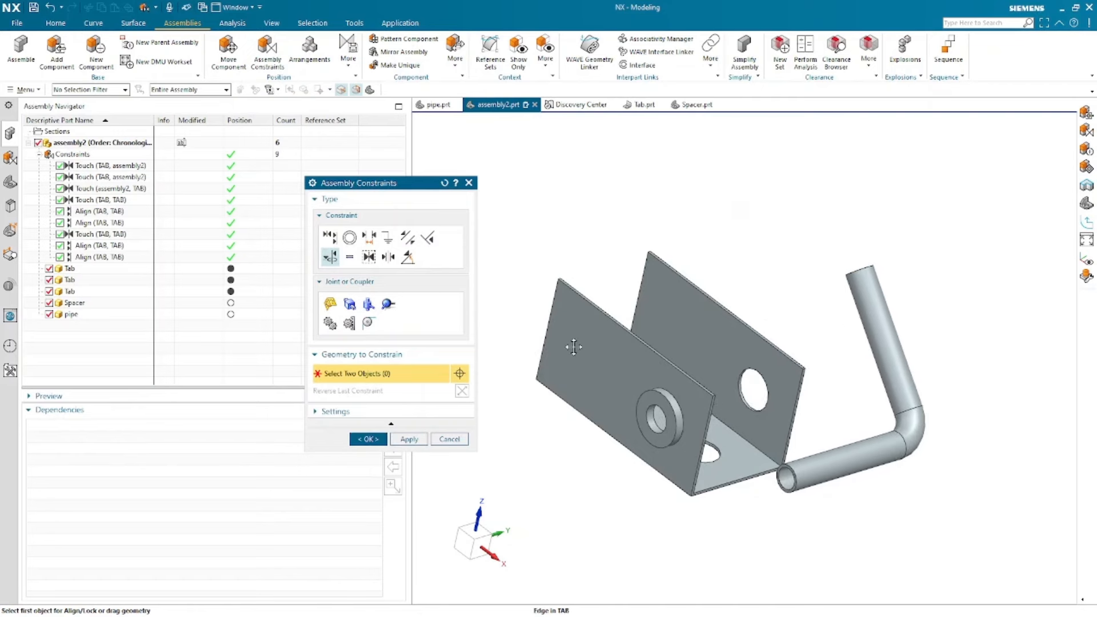
drag(656, 418, 557, 378)
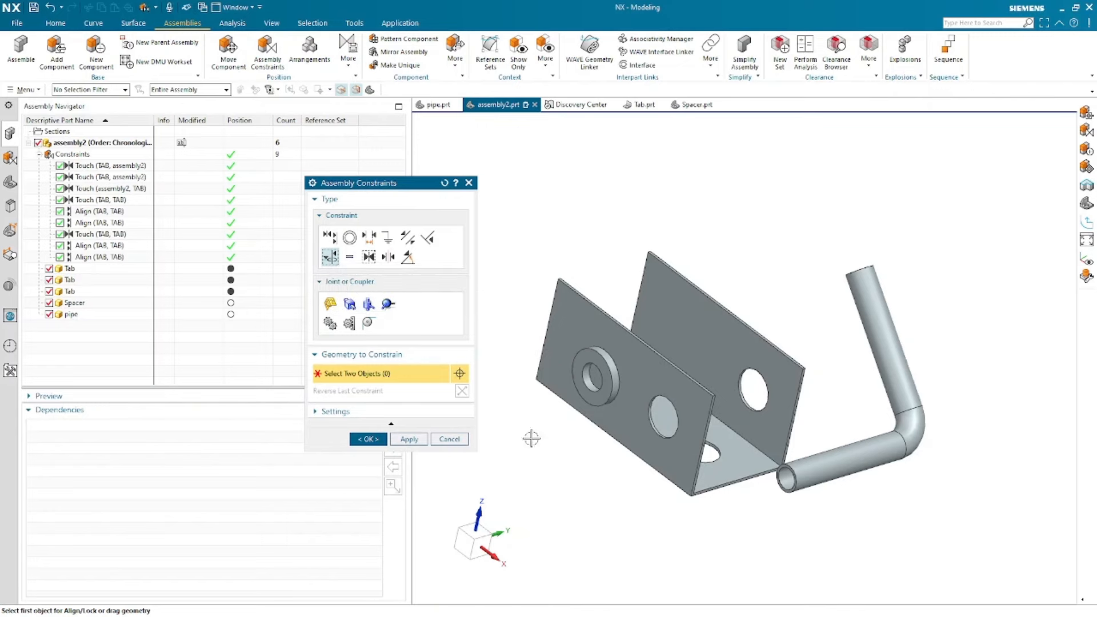
- Add Align/Lock constraints between the spacer's back edge and the tab hole, and between its front outer edge and the pipe's end edge
scroll(650, 489, up, 1)
click(613, 351)
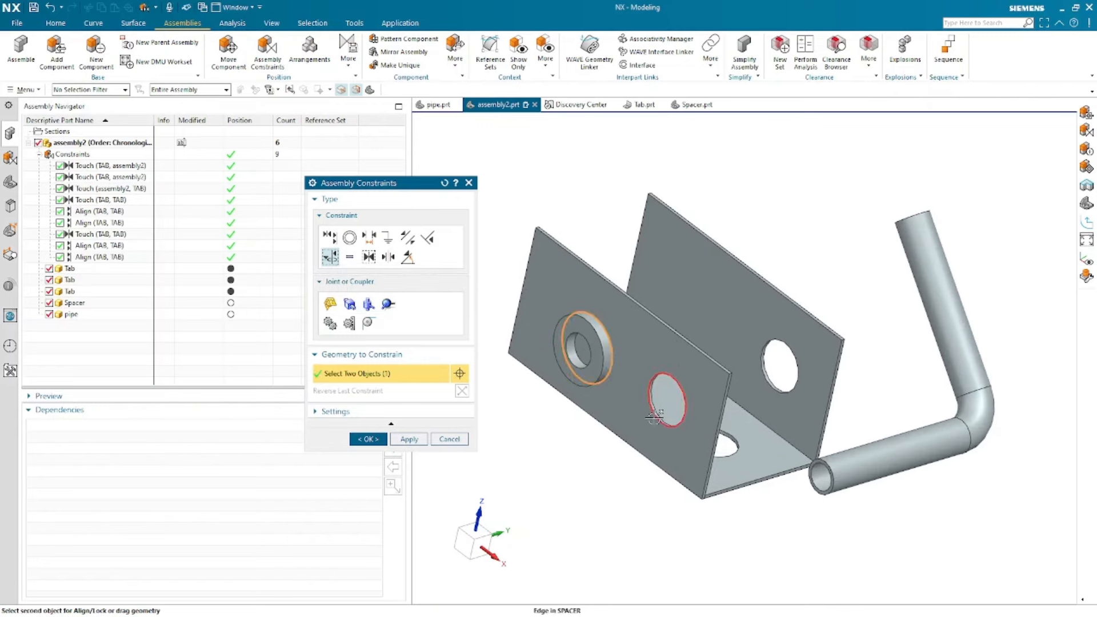
click(654, 418)
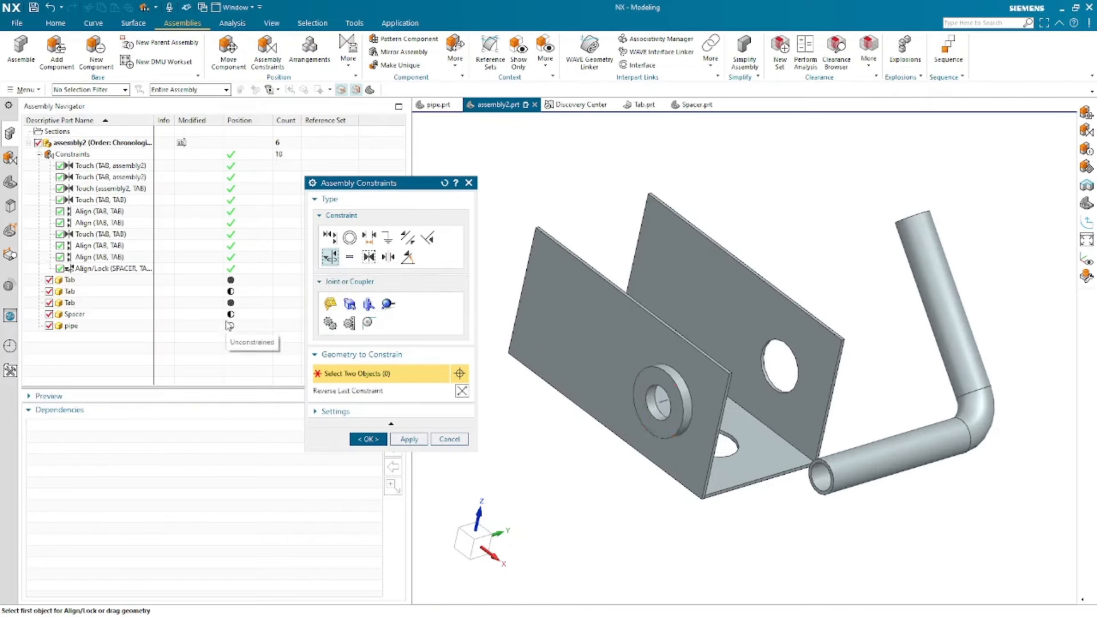
click(665, 438)
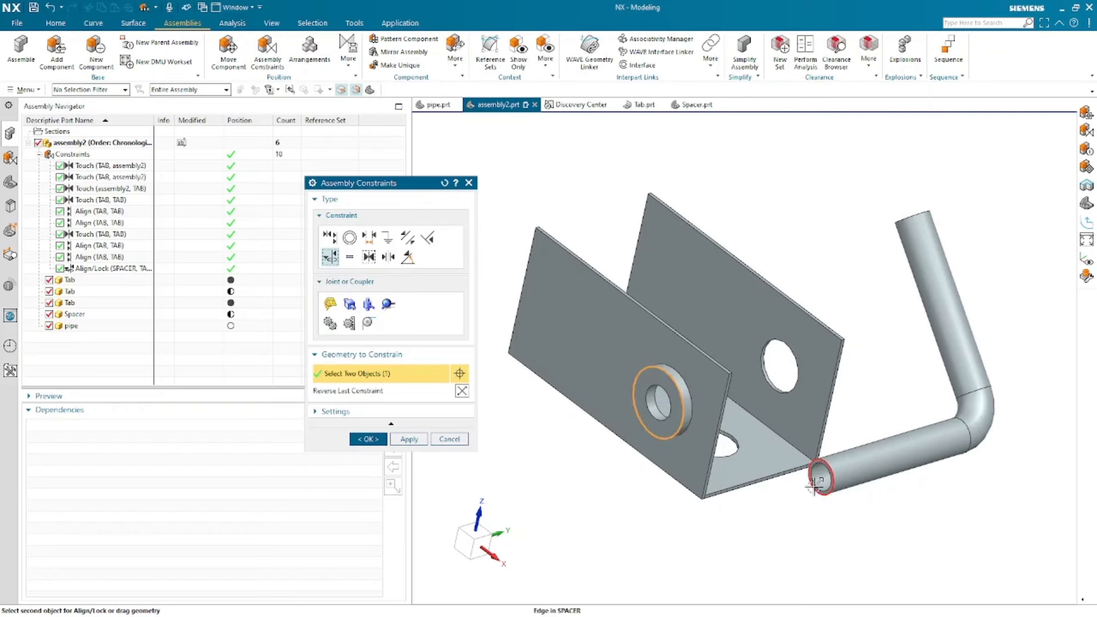
click(817, 484)
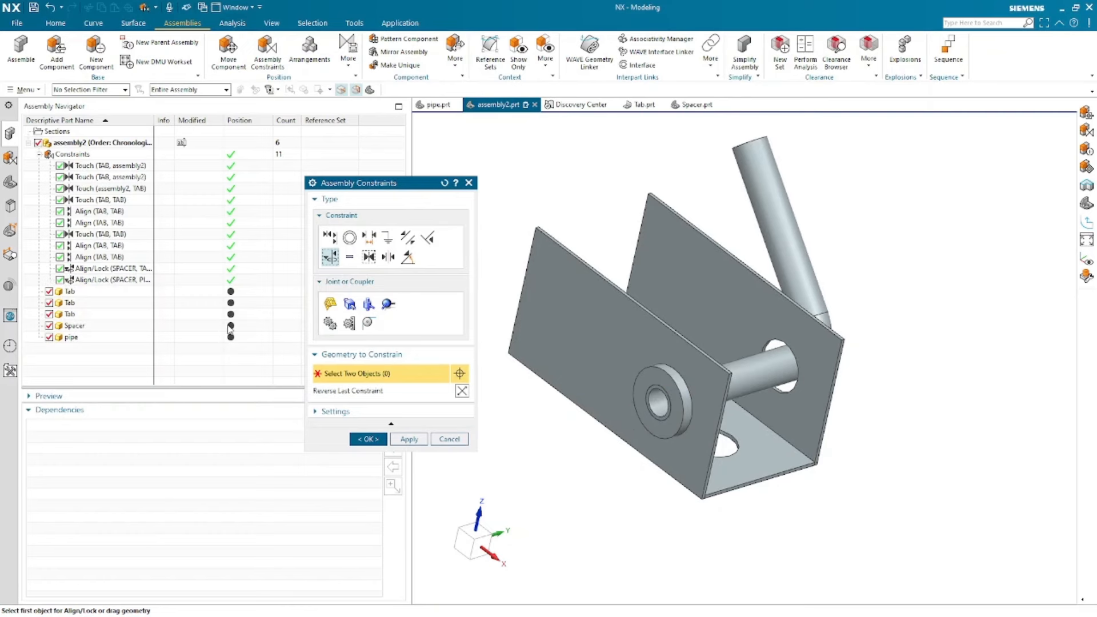
click(368, 439)
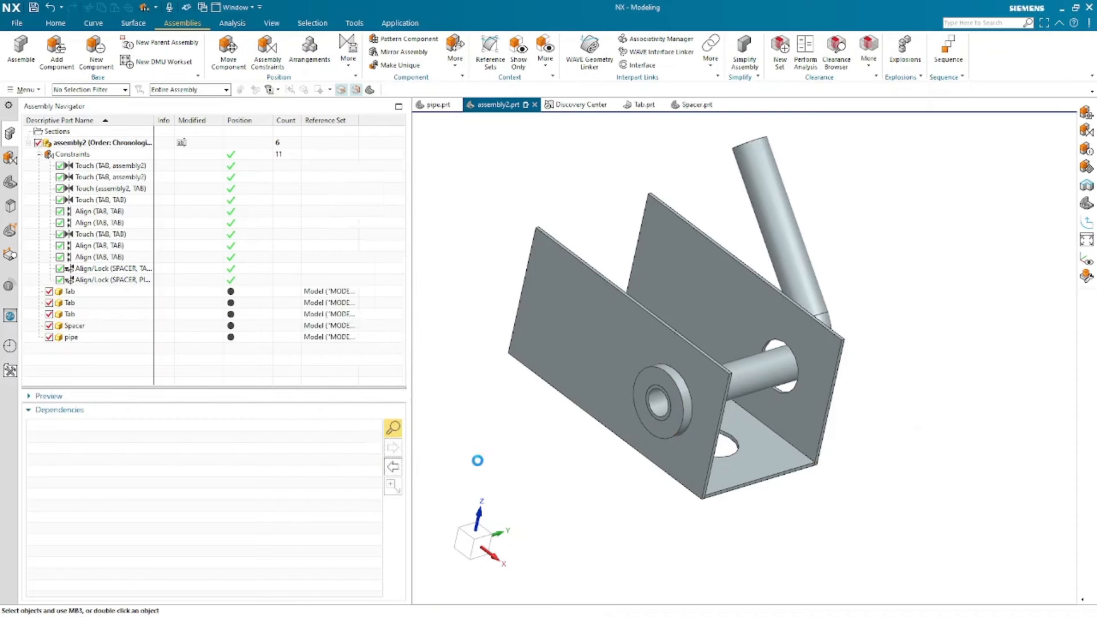
- Inspect the pipe's dependencies and show its degrees of freedom
click(69, 338)
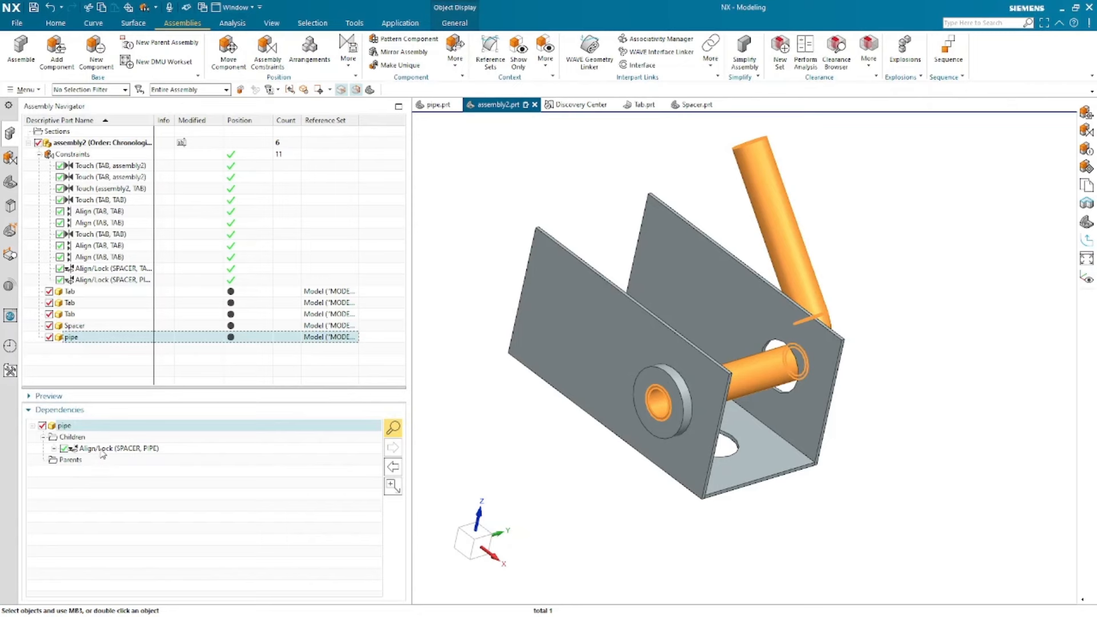
click(103, 450)
click(69, 338)
right_click(69, 338)
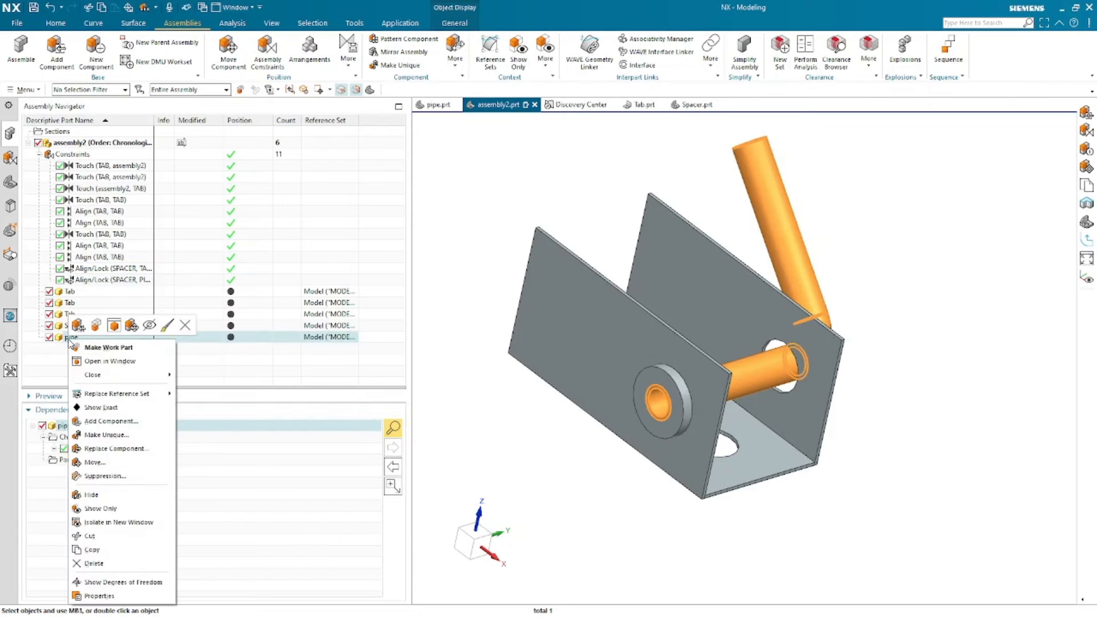
click(125, 584)
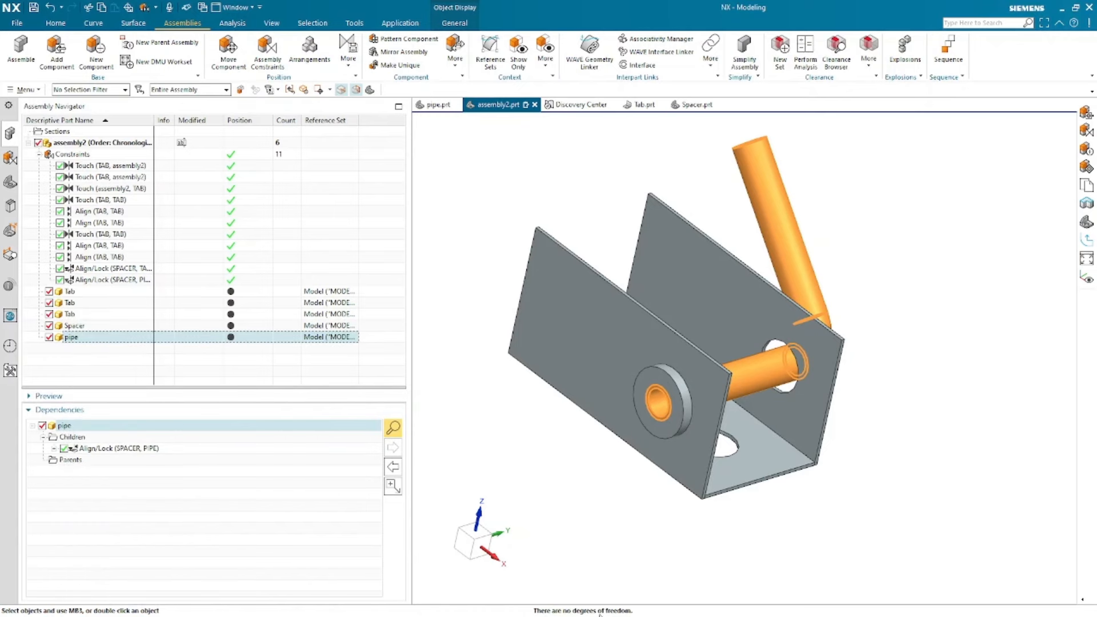
- Examine which components the spacer's two Align/Lock constraints connect, then collapse their details
click(69, 325)
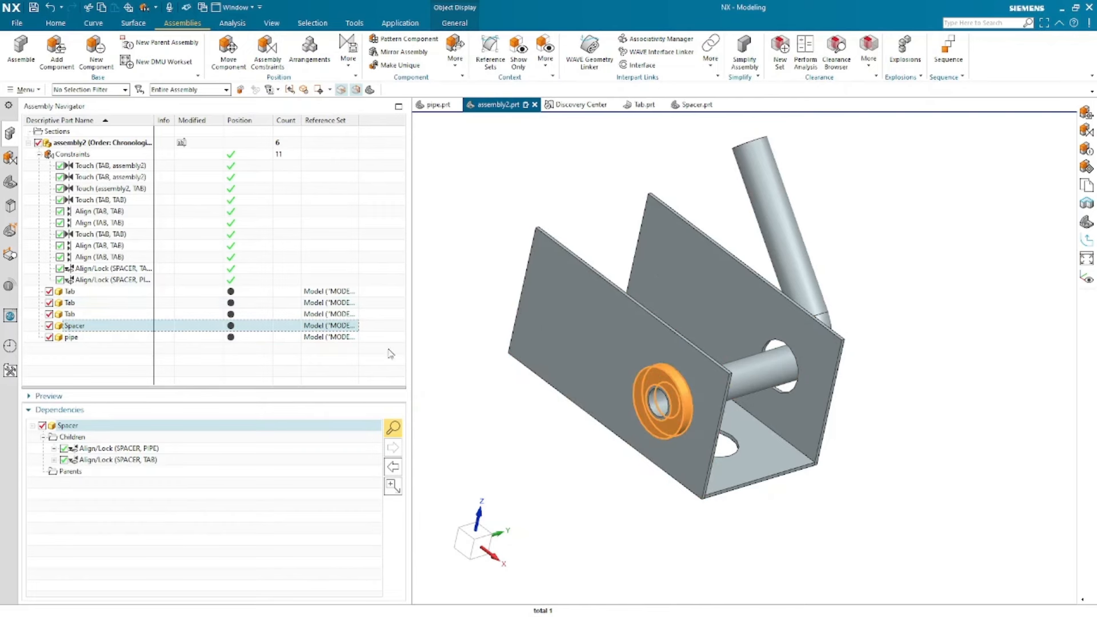
click(53, 450)
click(53, 483)
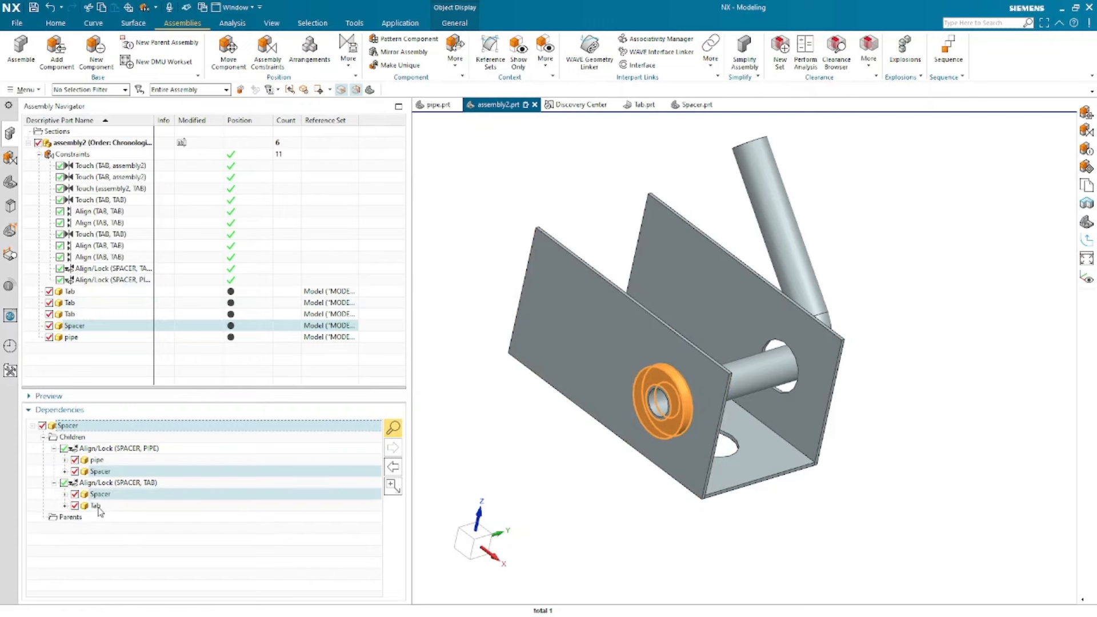
key(Escape)
click(54, 449)
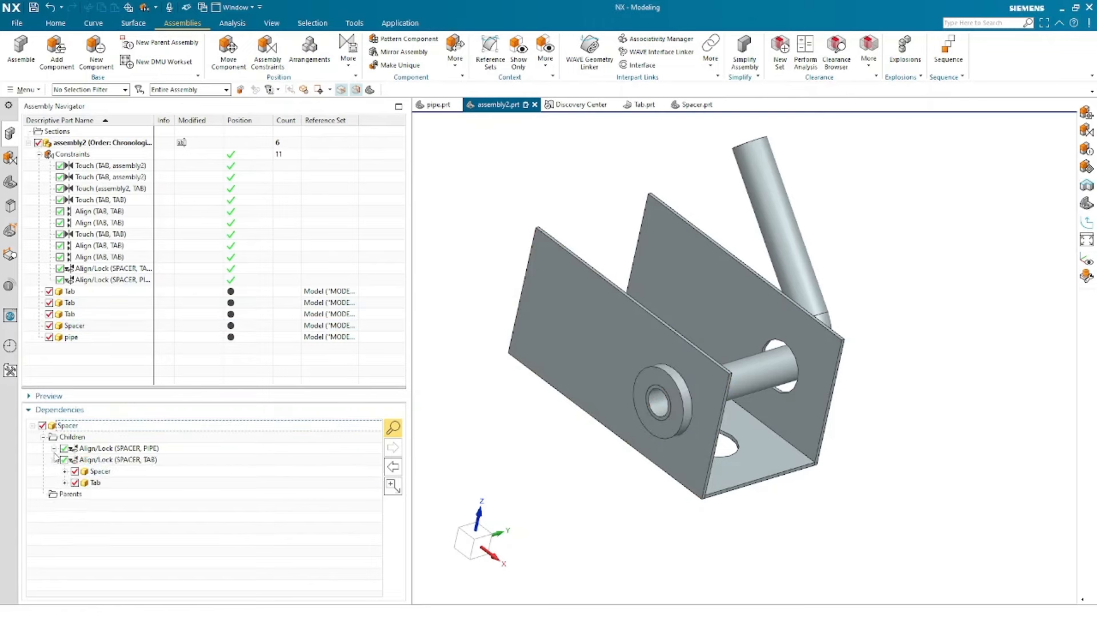
click(54, 460)
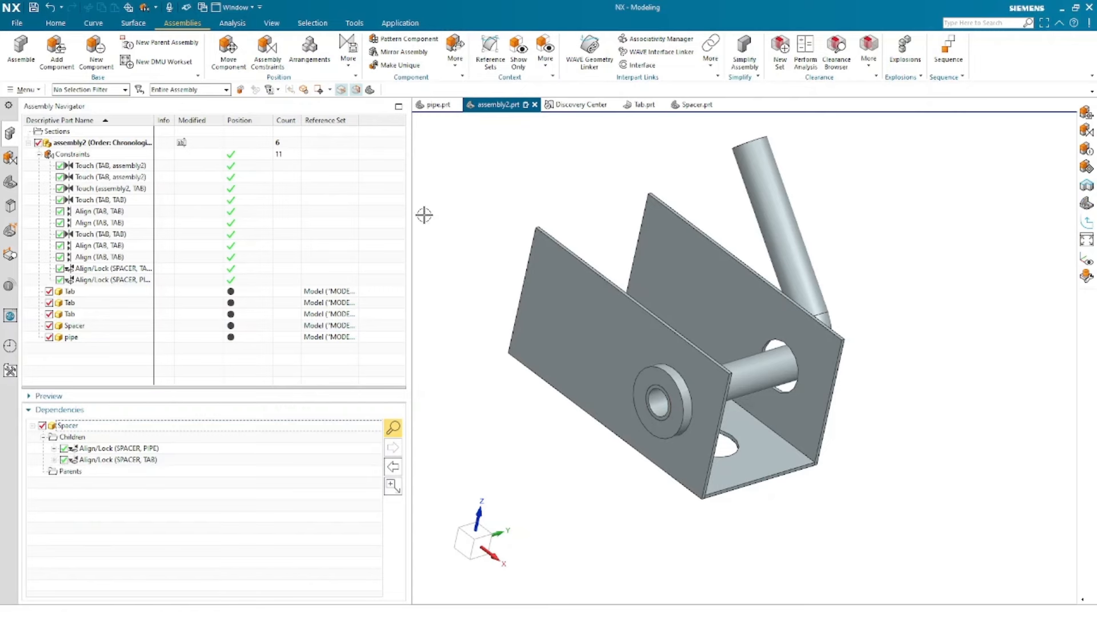
- Delete every constraint in the assembly, from the first Touch to the last Align/Lock
click(268, 52)
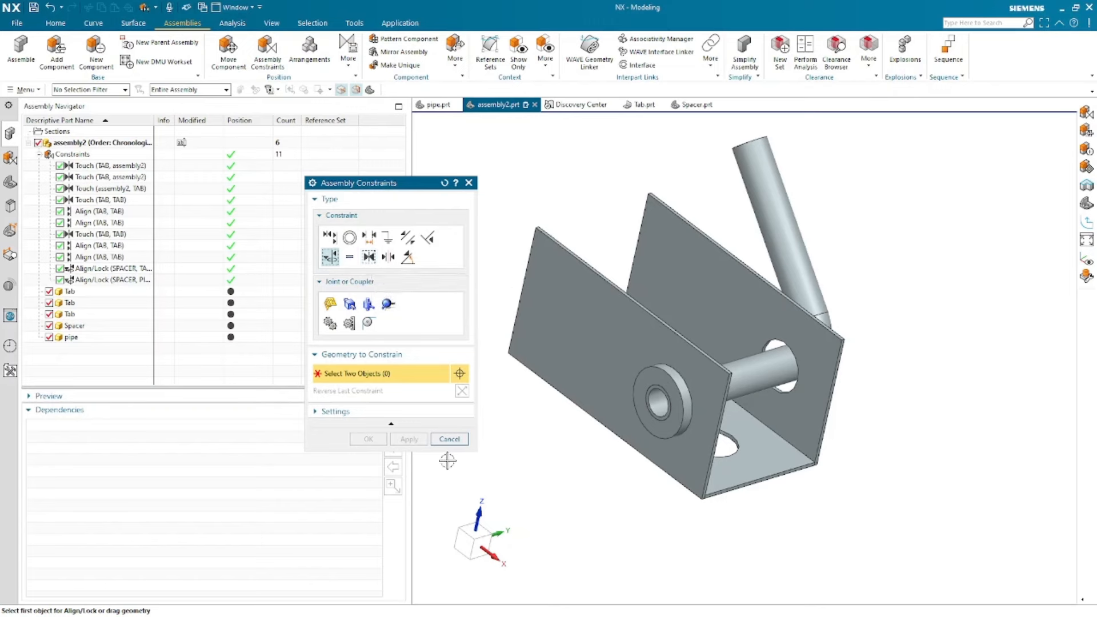
click(451, 440)
click(94, 280)
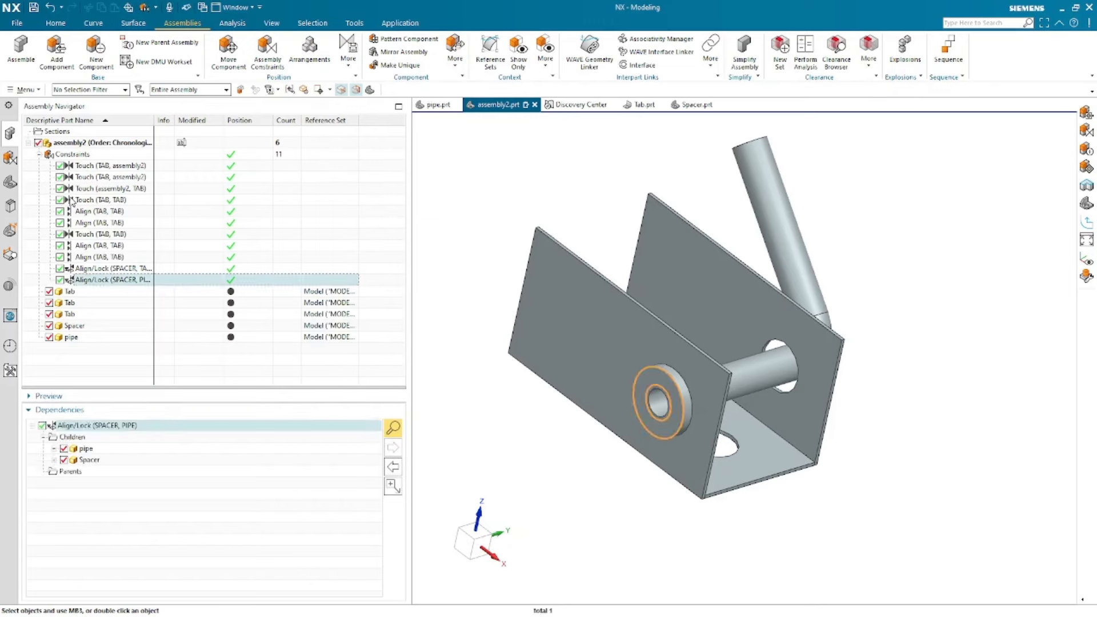
shift+click(74, 165)
key(Delete)
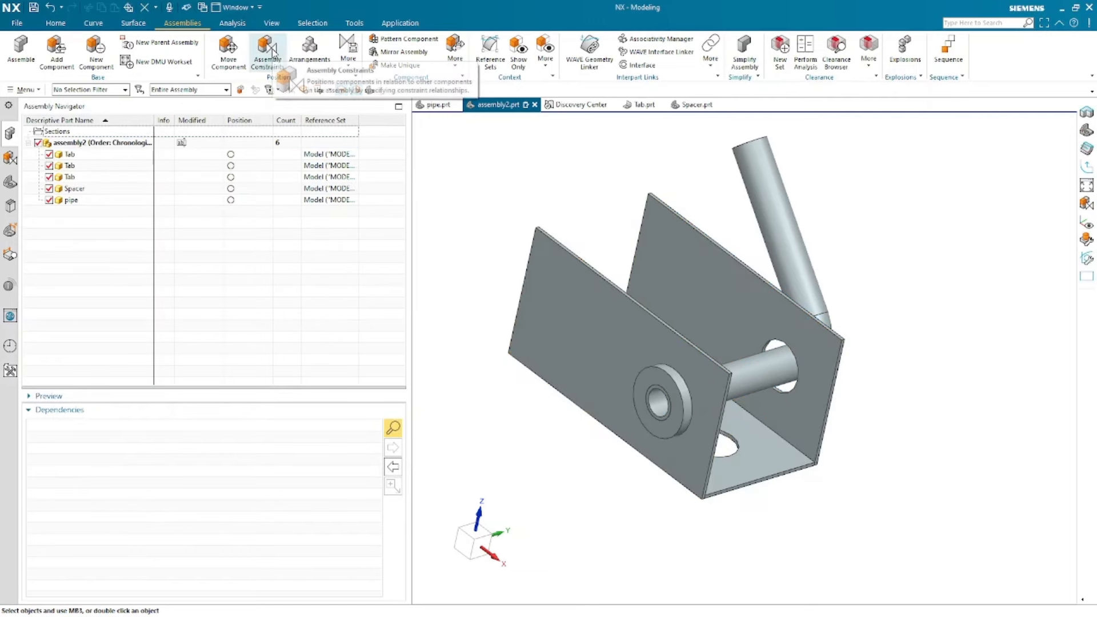
- Add a Fix constraint to the horizontal base tab
click(274, 62)
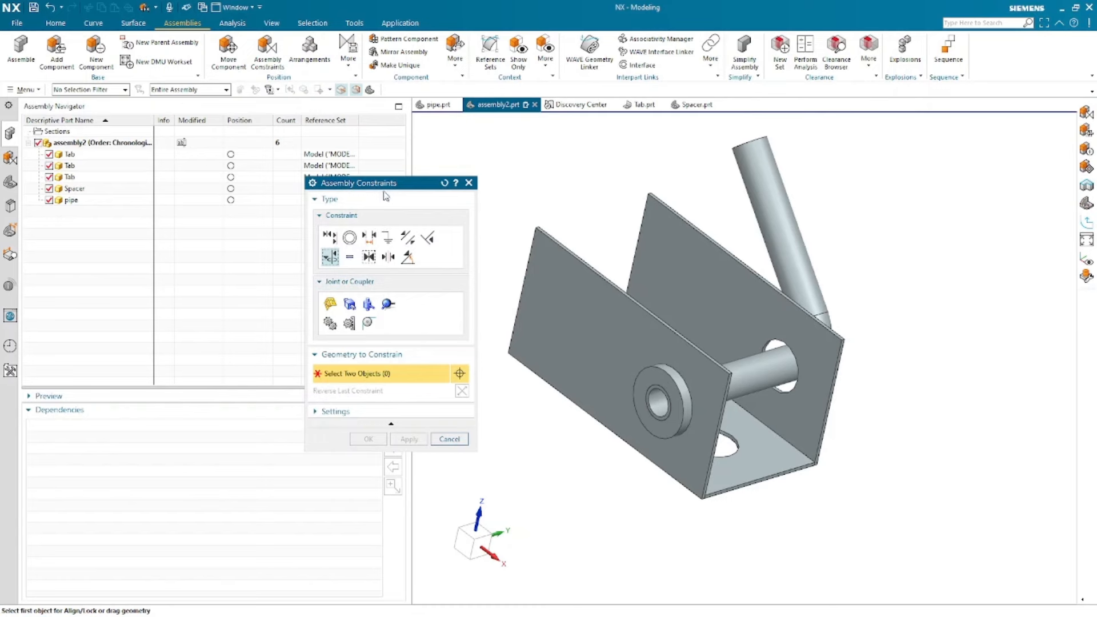
drag(388, 190, 302, 246)
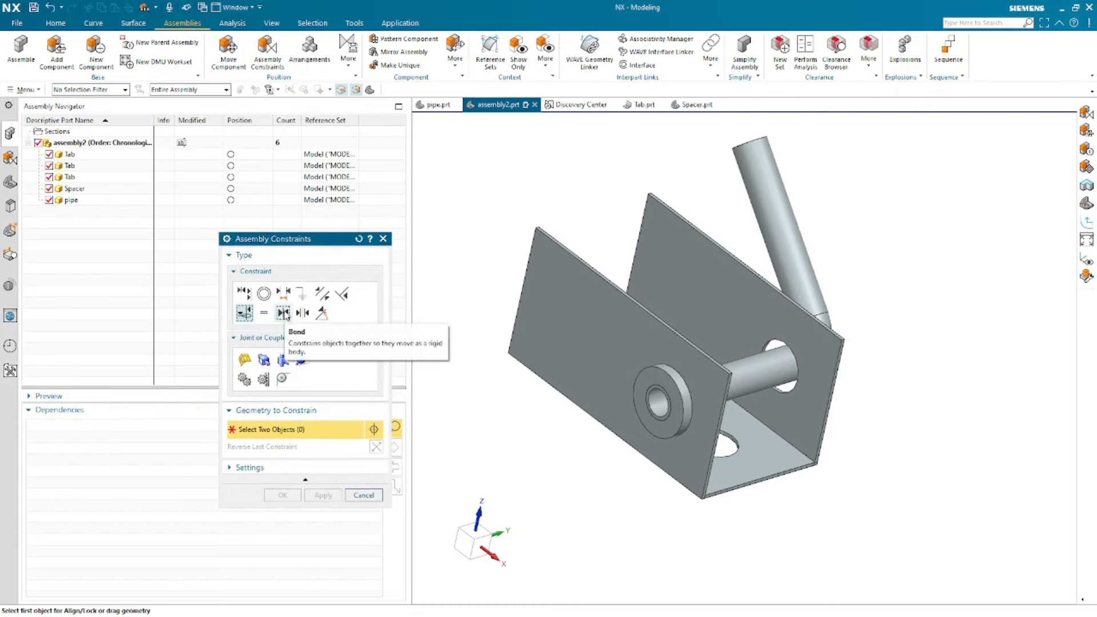
click(284, 314)
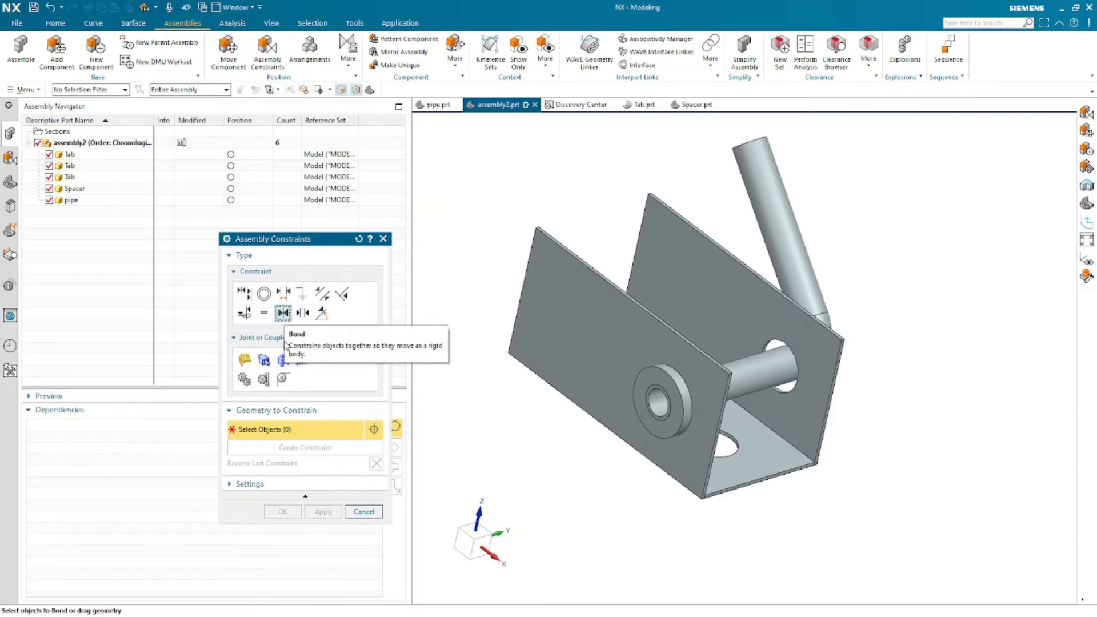
click(303, 293)
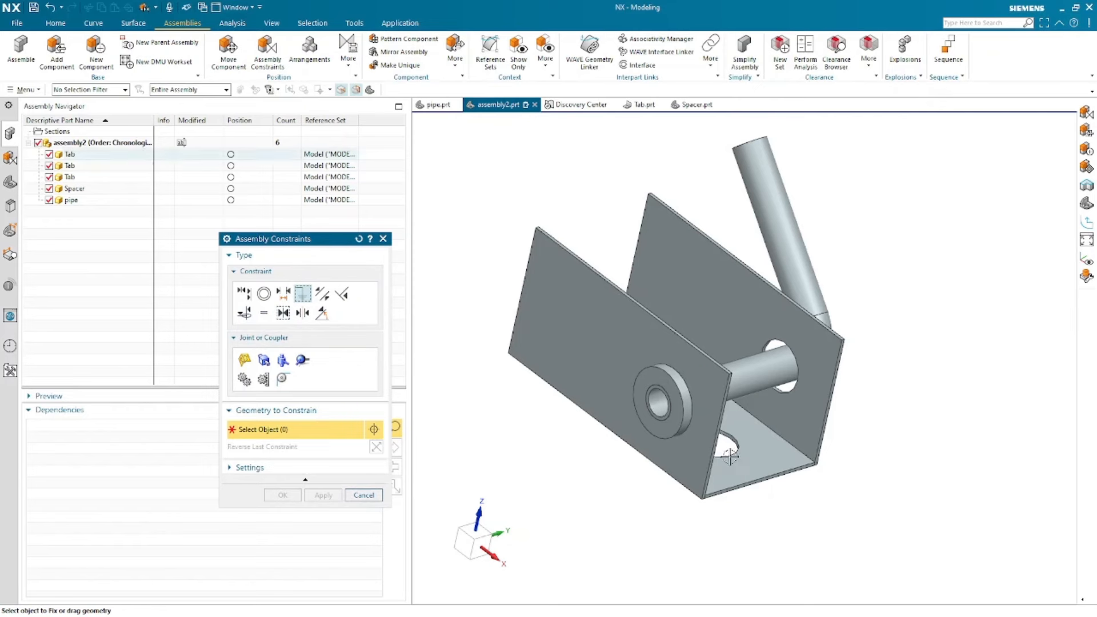
click(763, 477)
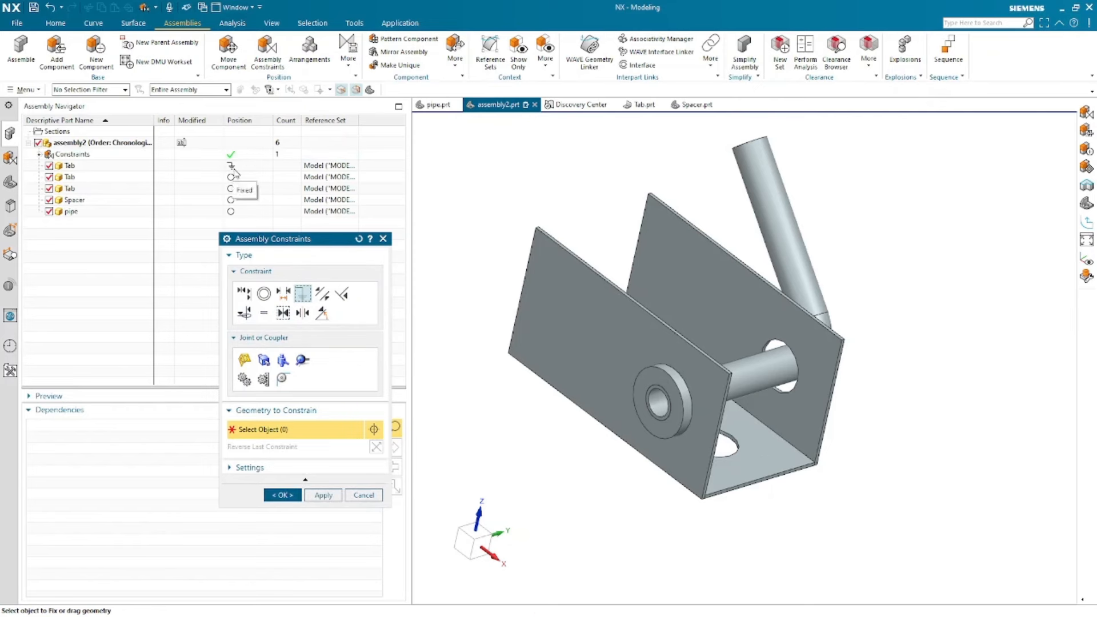
- Bond the three tabs, the spacer and the pipe into one rigid body and check the fixed tab's dependencies
click(283, 314)
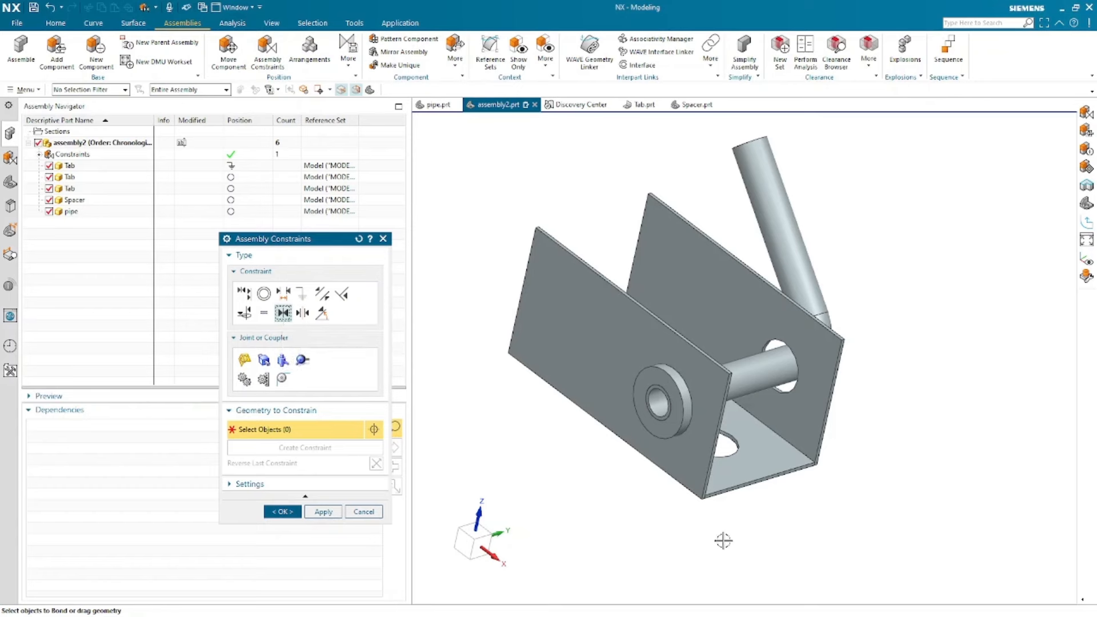
scroll(731, 528, down, 3)
drag(525, 197, 874, 519)
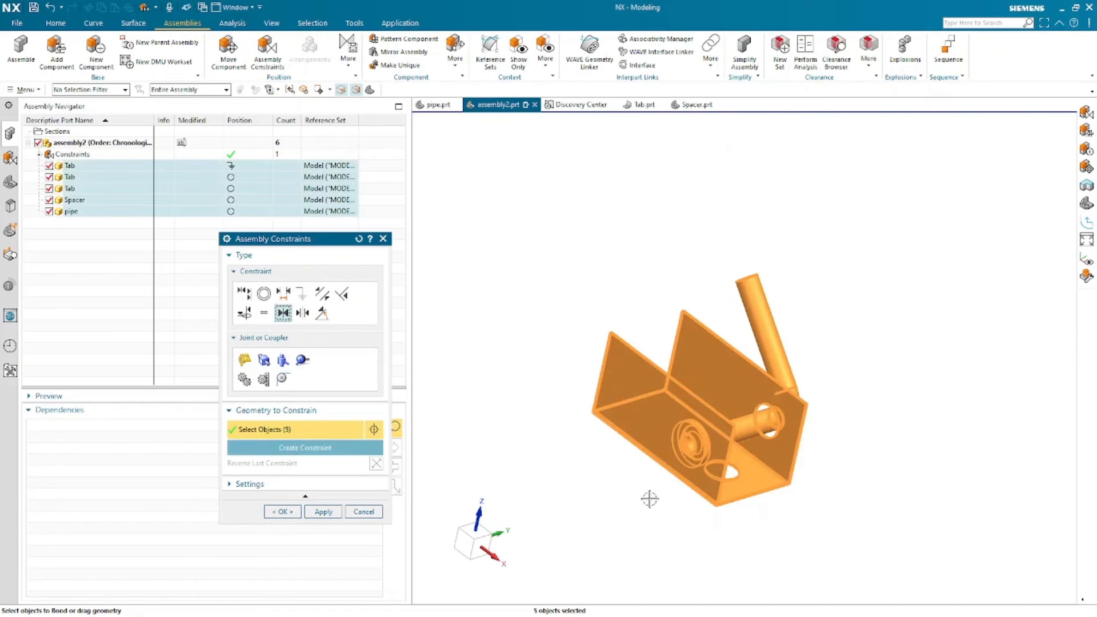
click(304, 448)
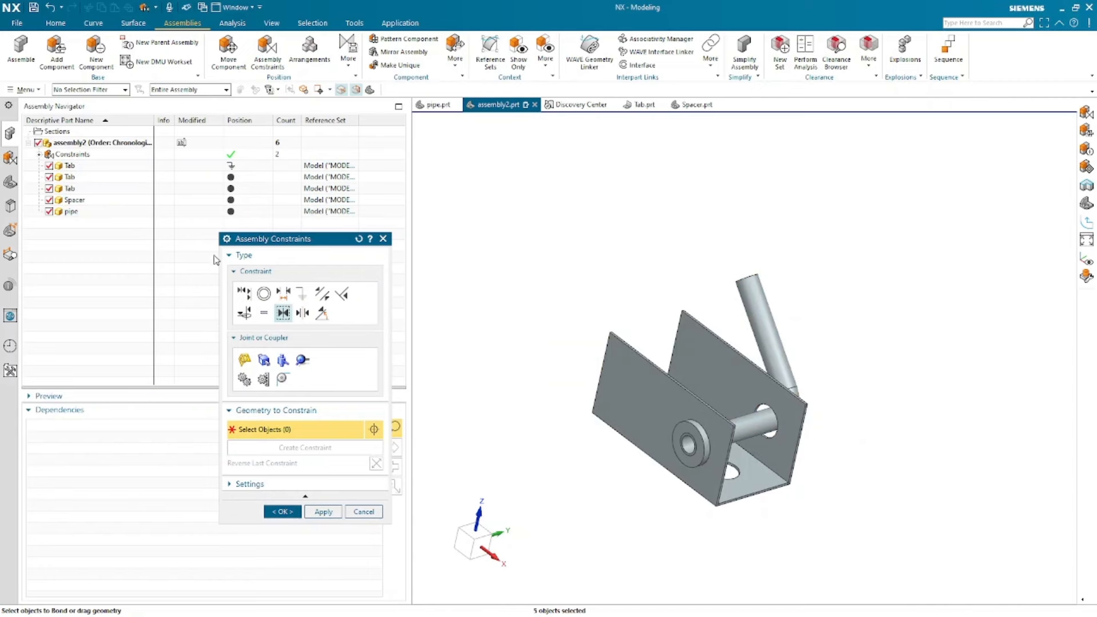
click(236, 179)
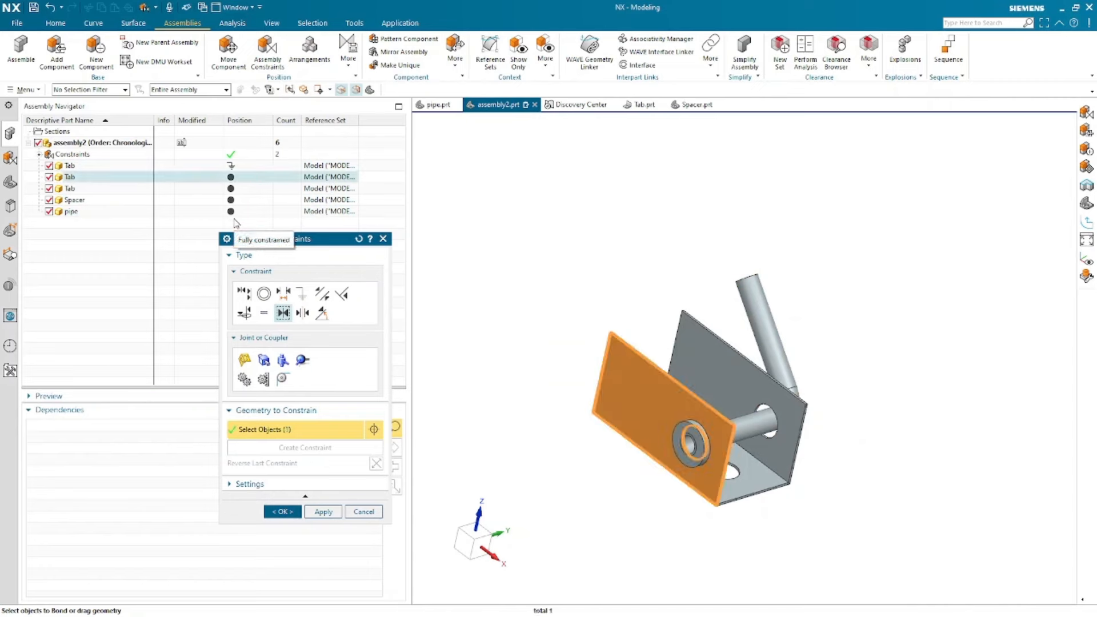
click(283, 512)
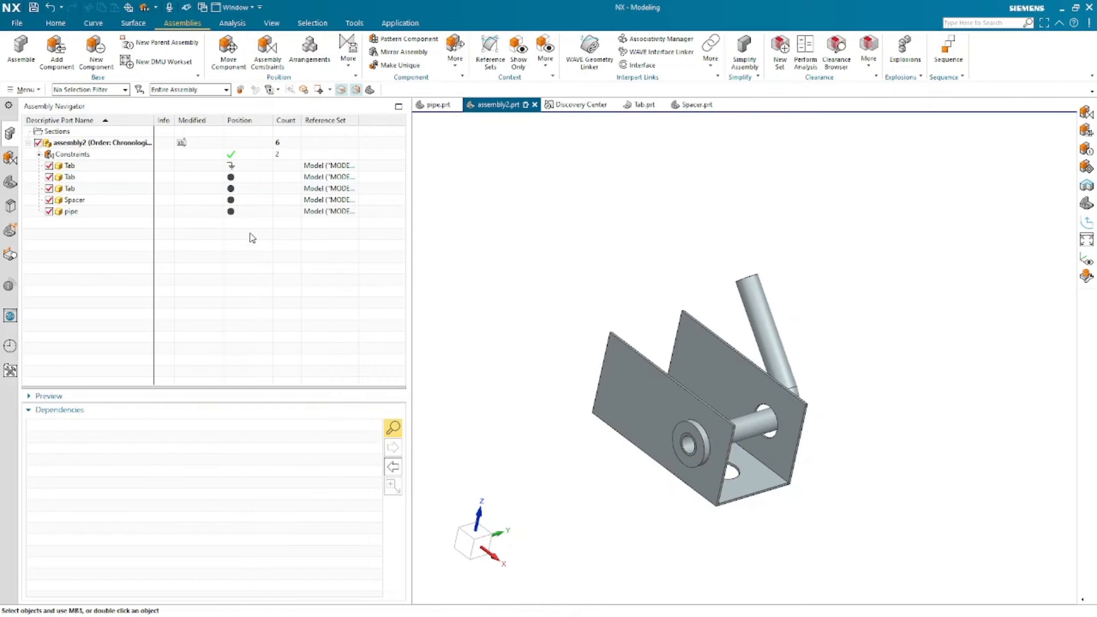
click(236, 166)
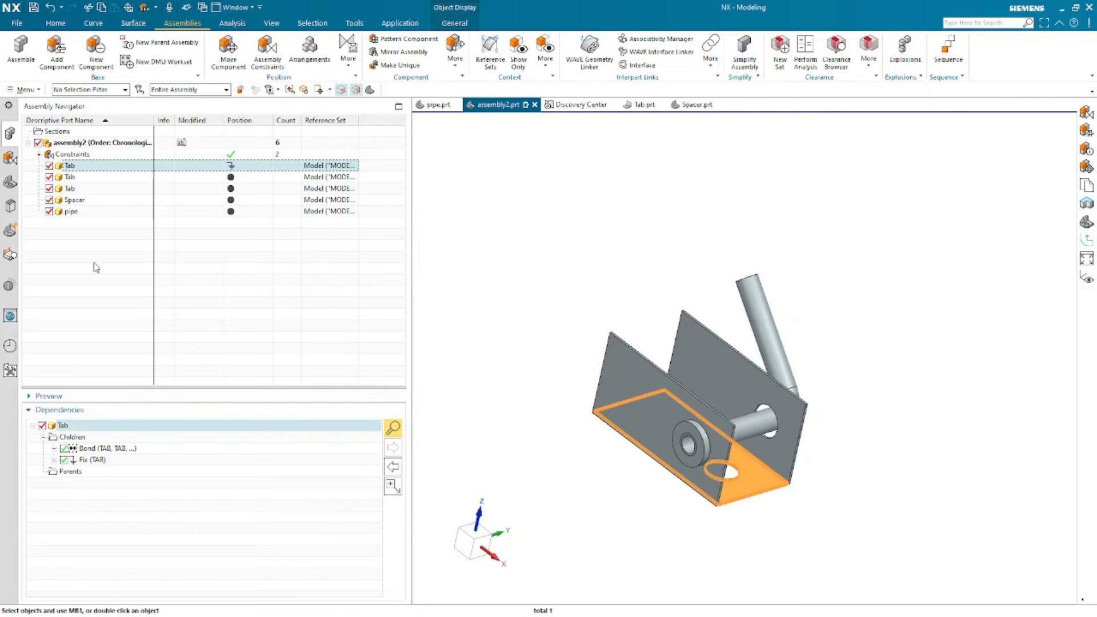
click(79, 245)
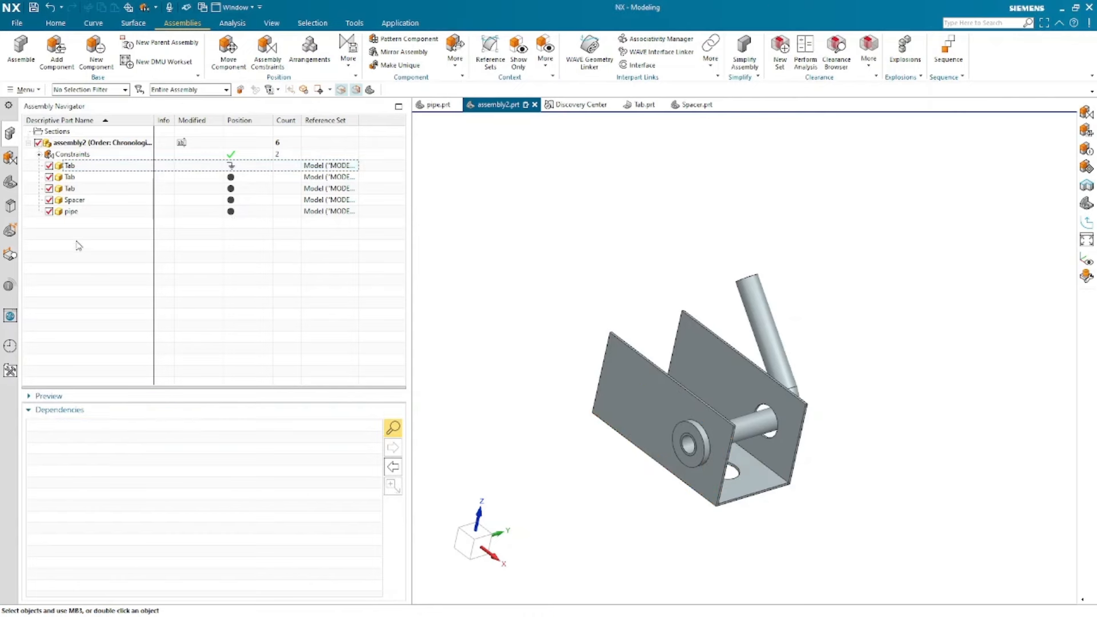
- Check the dependencies of the pipe, the spacer and each tab to see which constraints act on them
click(71, 211)
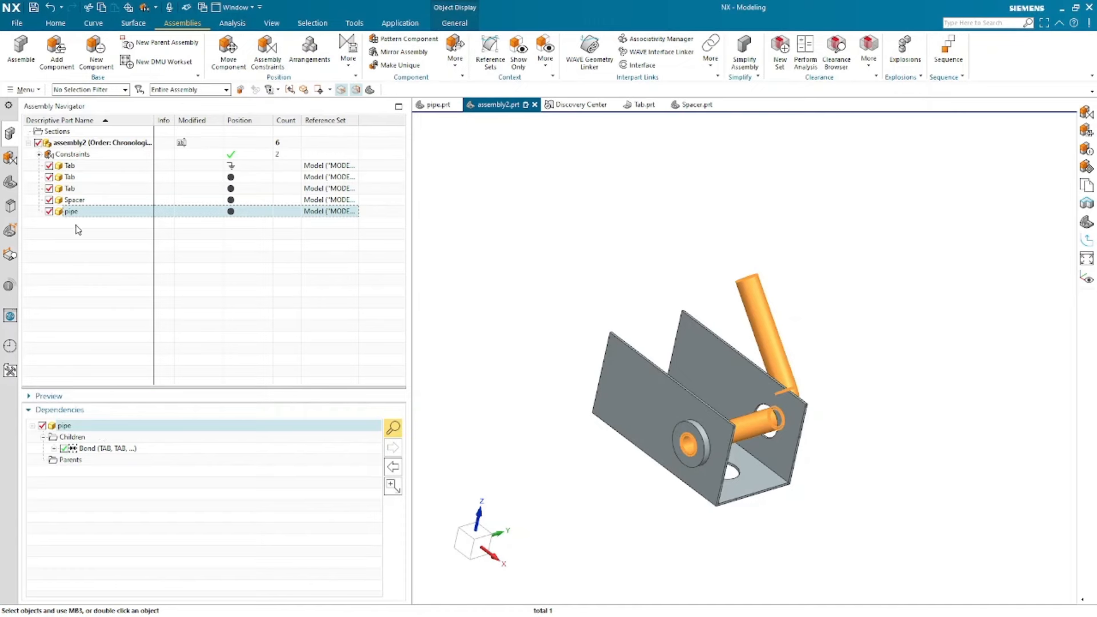
click(78, 201)
click(71, 189)
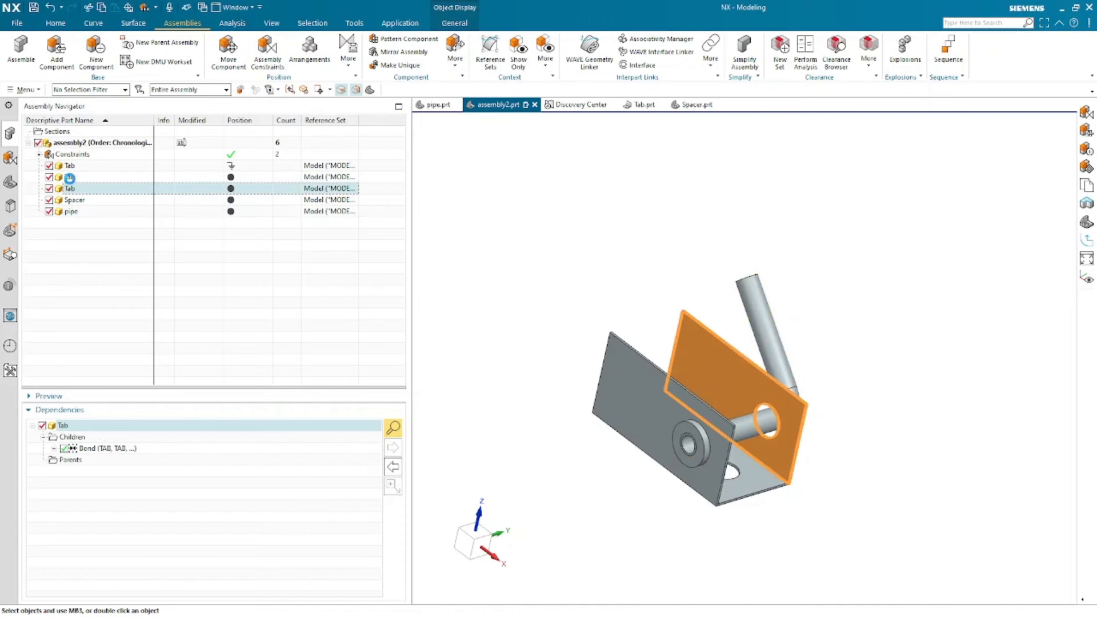
click(70, 177)
click(82, 290)
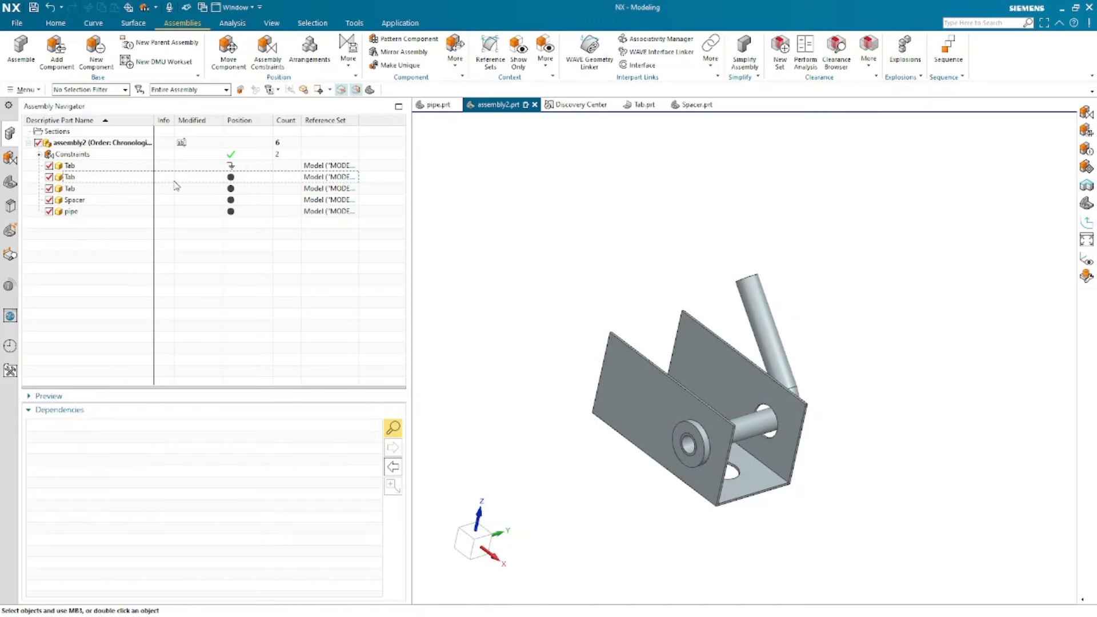
click(87, 167)
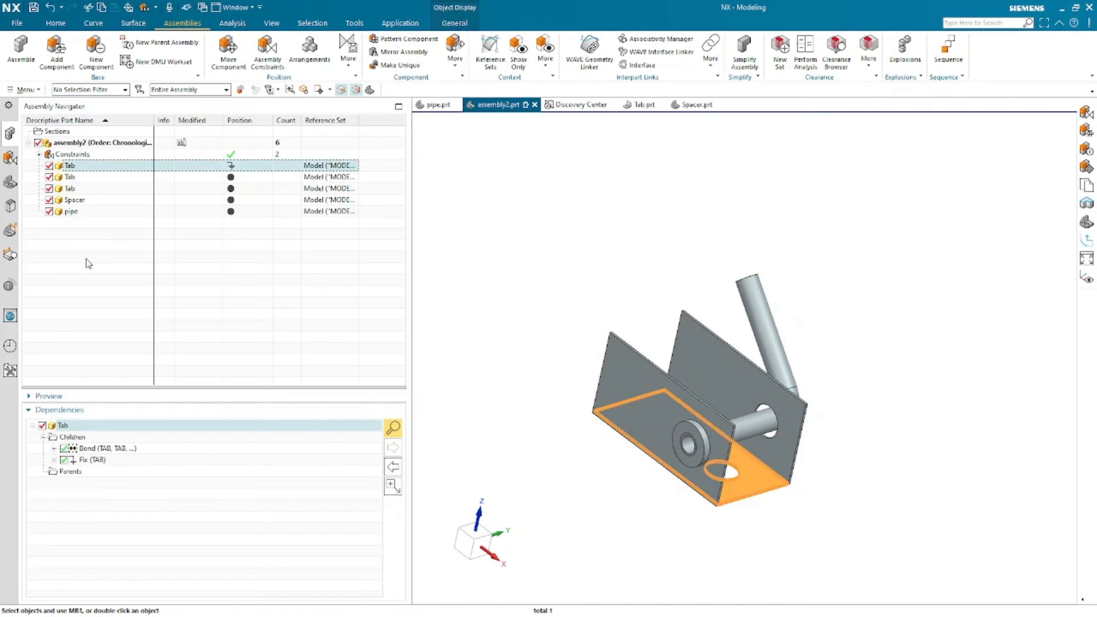
- Suppress the base tab's Fix constraint and try moving the bonded assembly as one body, discarding the movement
click(64, 461)
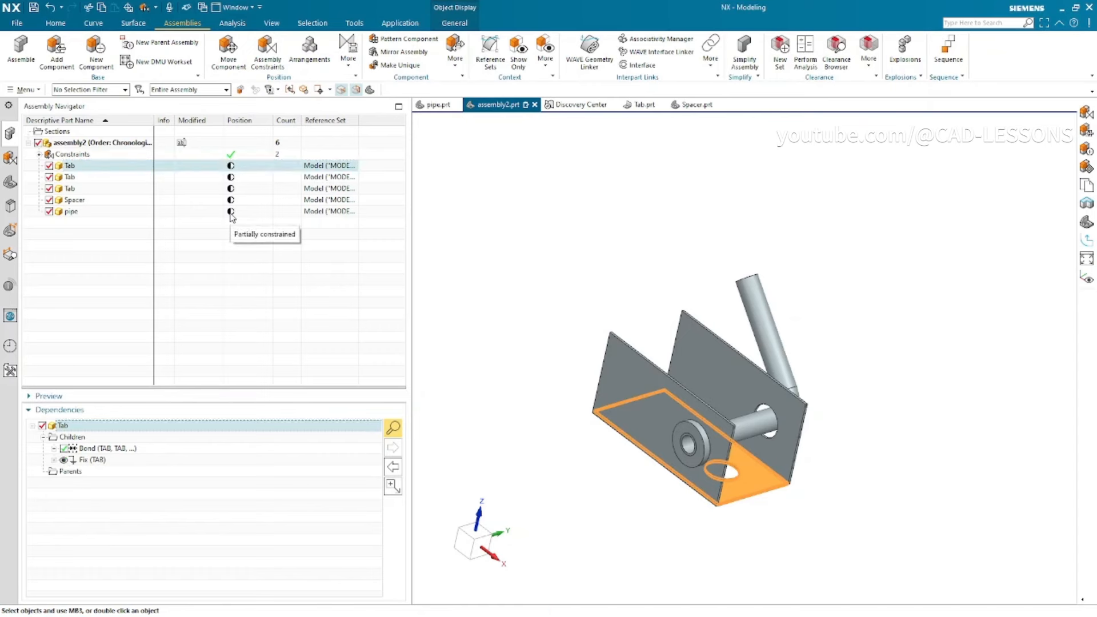
key(Escape)
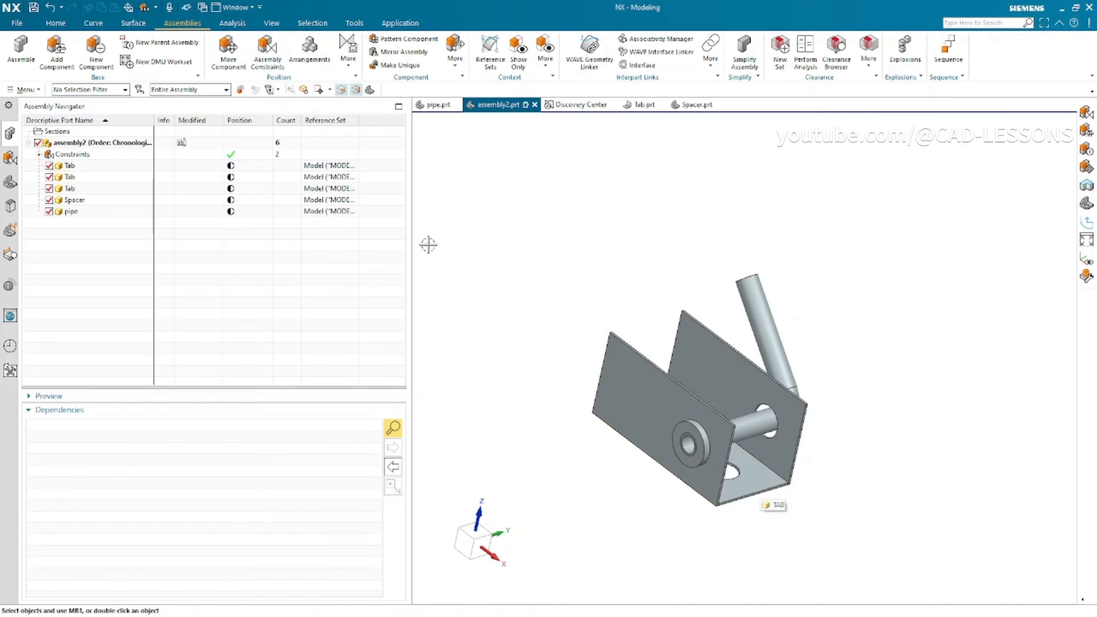
click(267, 52)
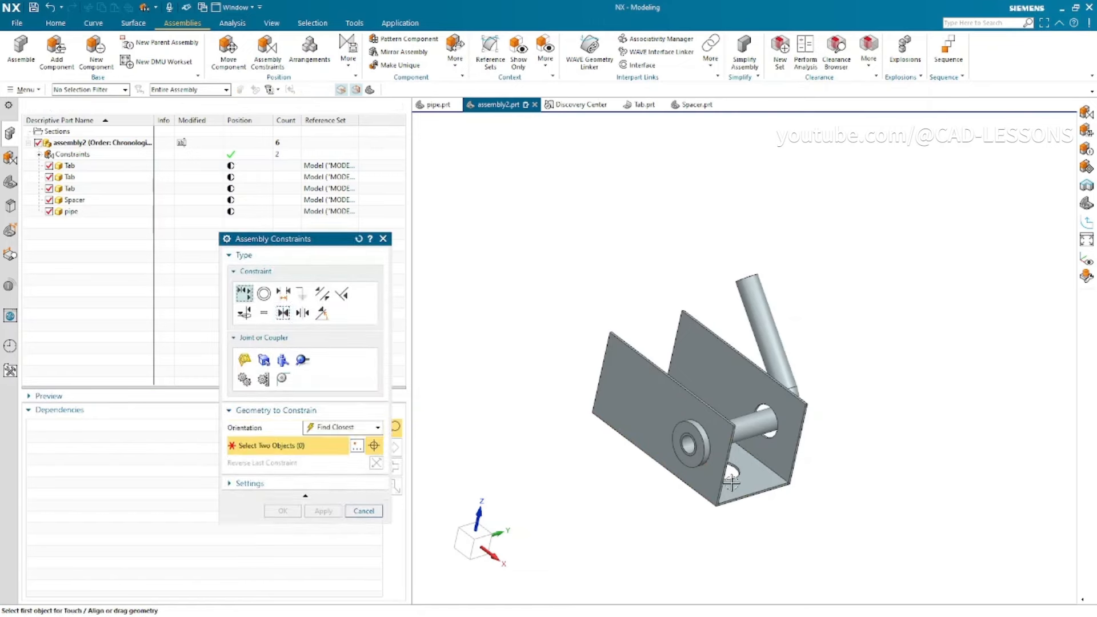
middle_drag(731, 483, 669, 412)
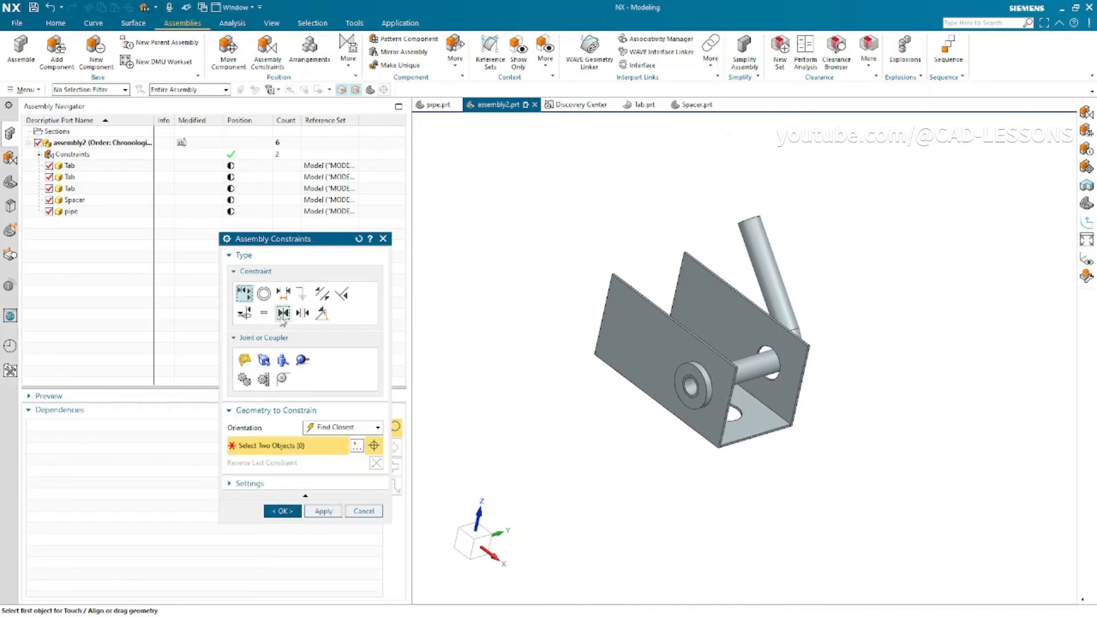
click(11, 182)
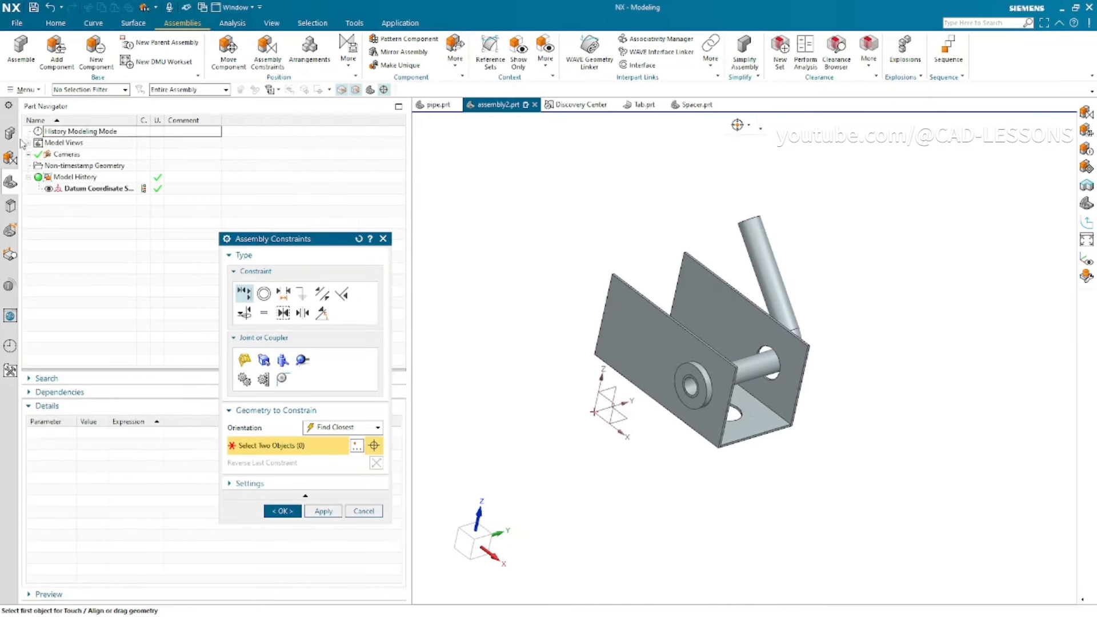
click(11, 133)
drag(692, 385, 719, 352)
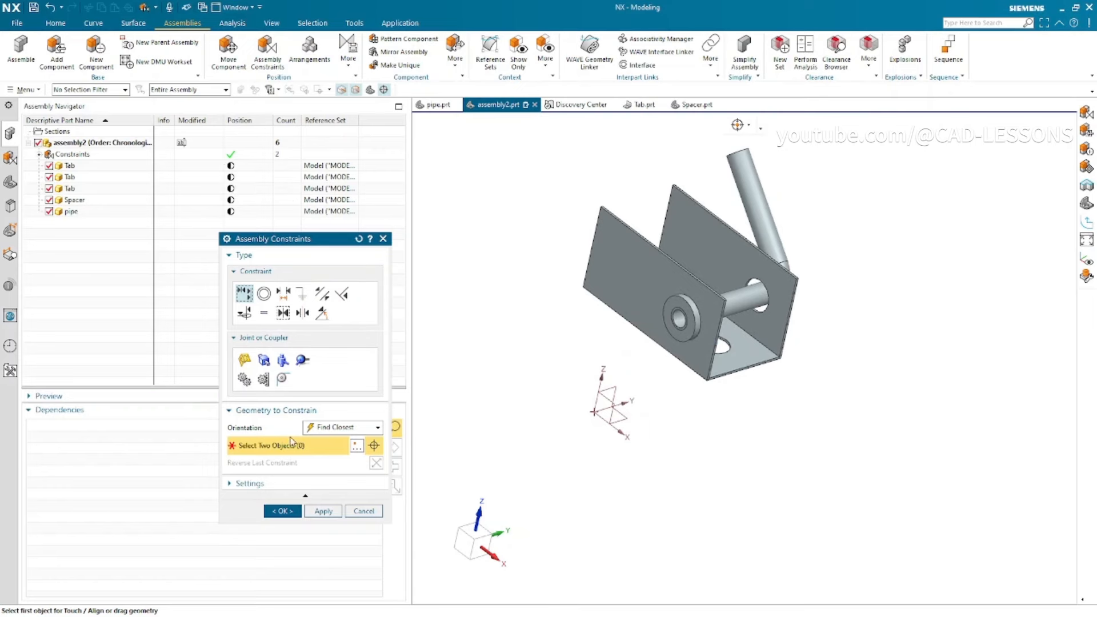
click(363, 512)
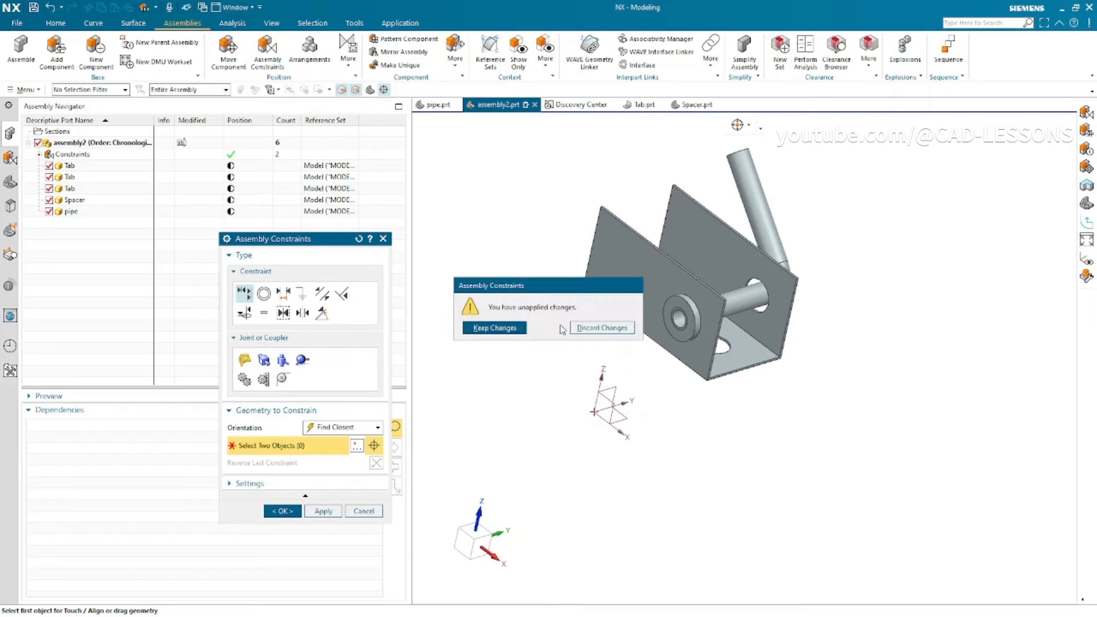
click(609, 334)
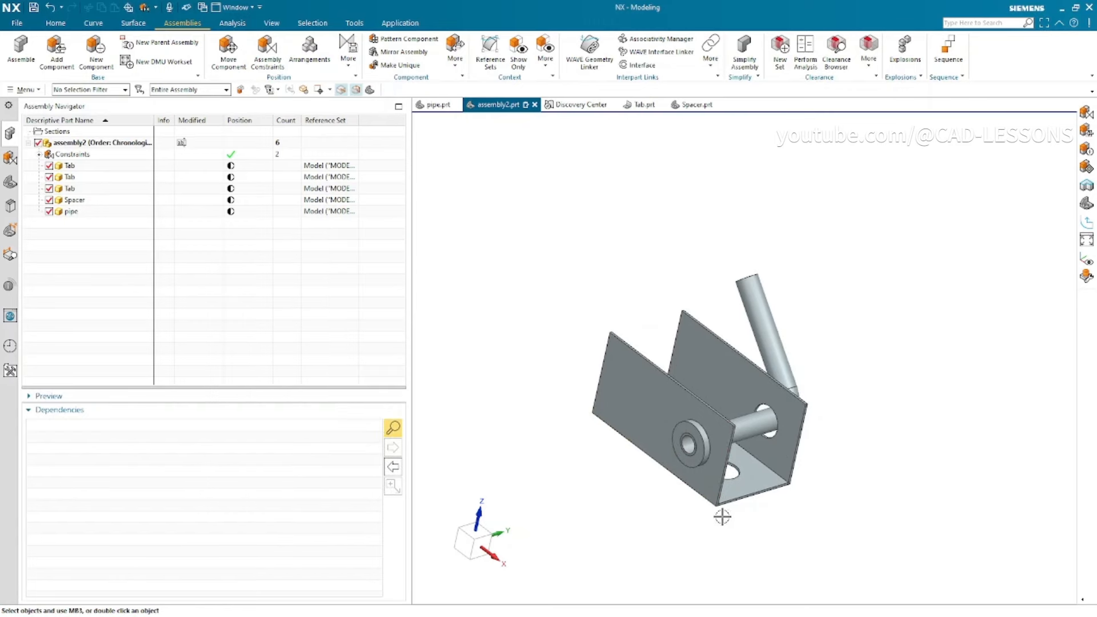
- Undo the suppression of the base tab's Fix constraint and check the tab's position status
mouse_move(549, 303)
middle_down()
mouse_move(517, 282)
mouse_move(539, 294)
middle_up()
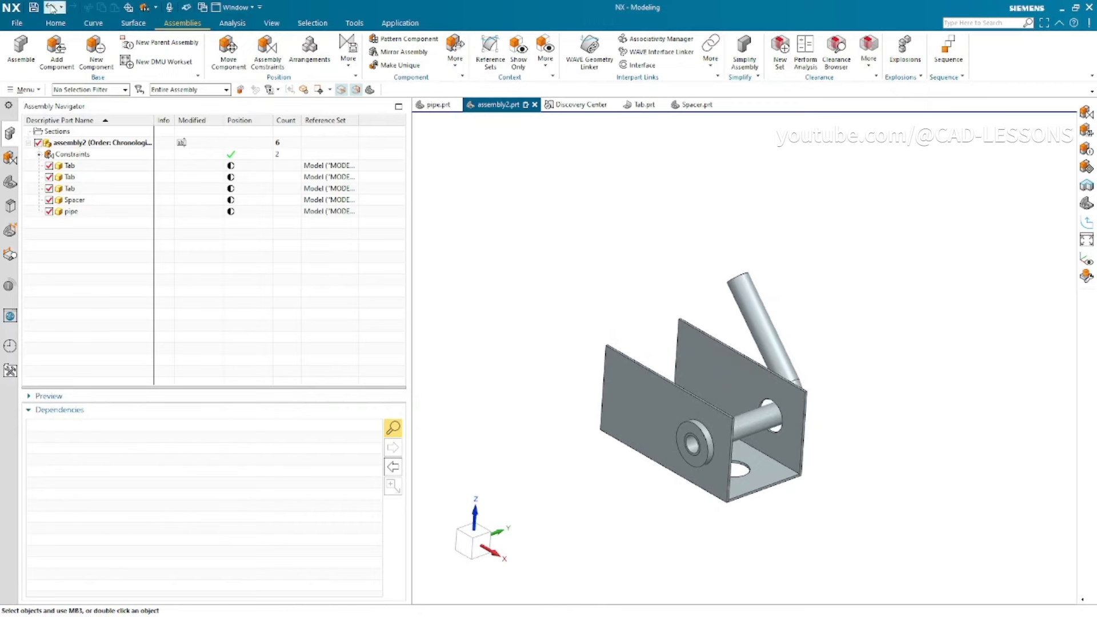
click(239, 166)
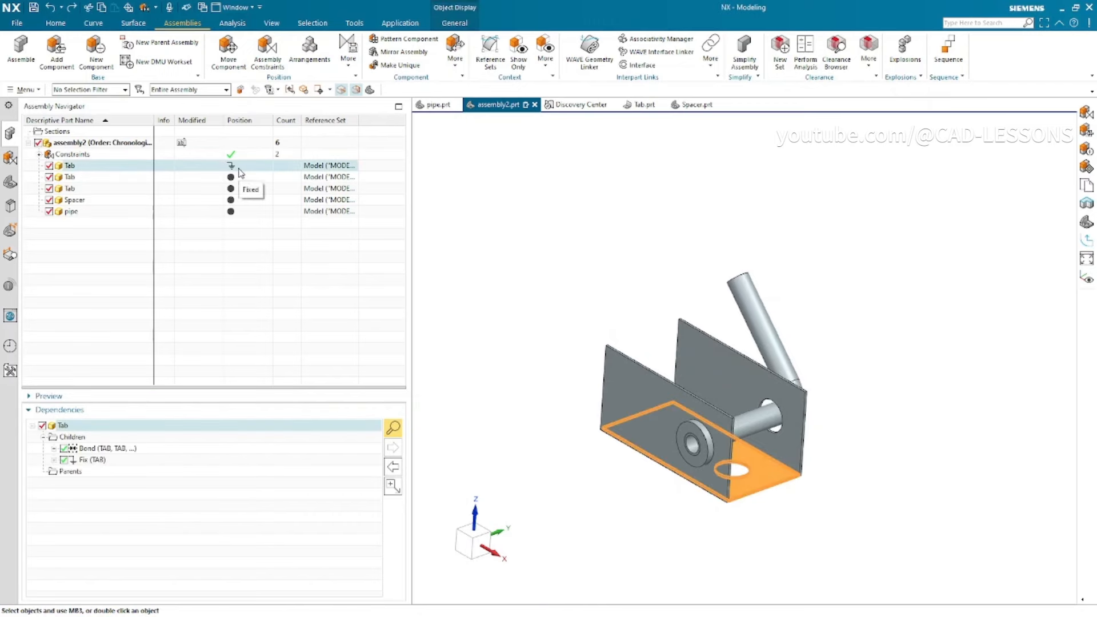
key(Escape)
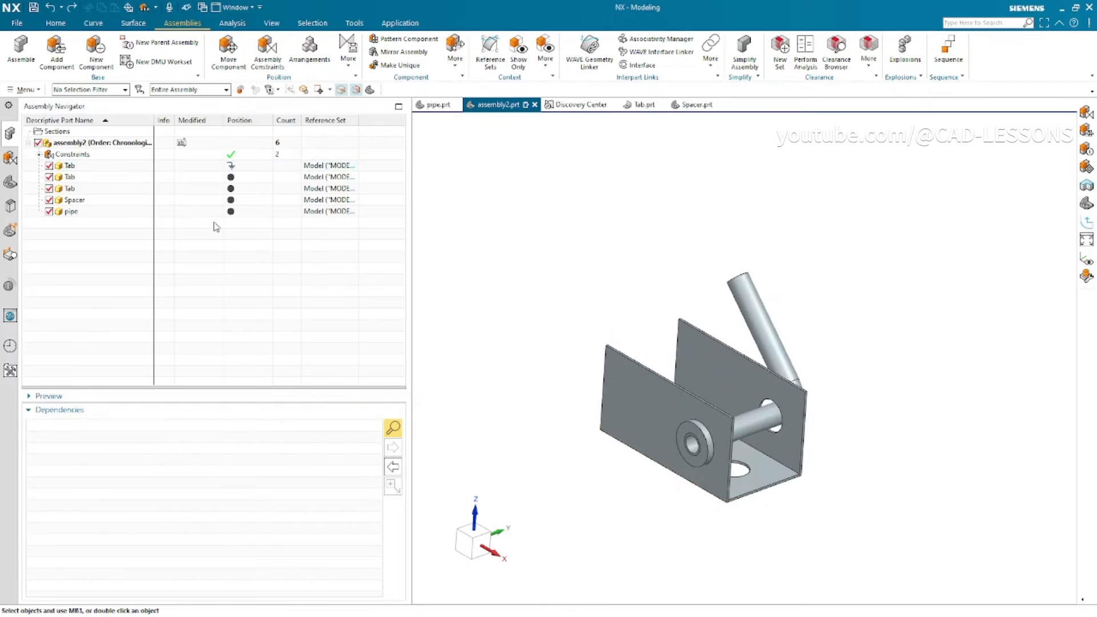
- Delete the Bond constraint from the assembly, leaving the Fix constraint in place
click(267, 53)
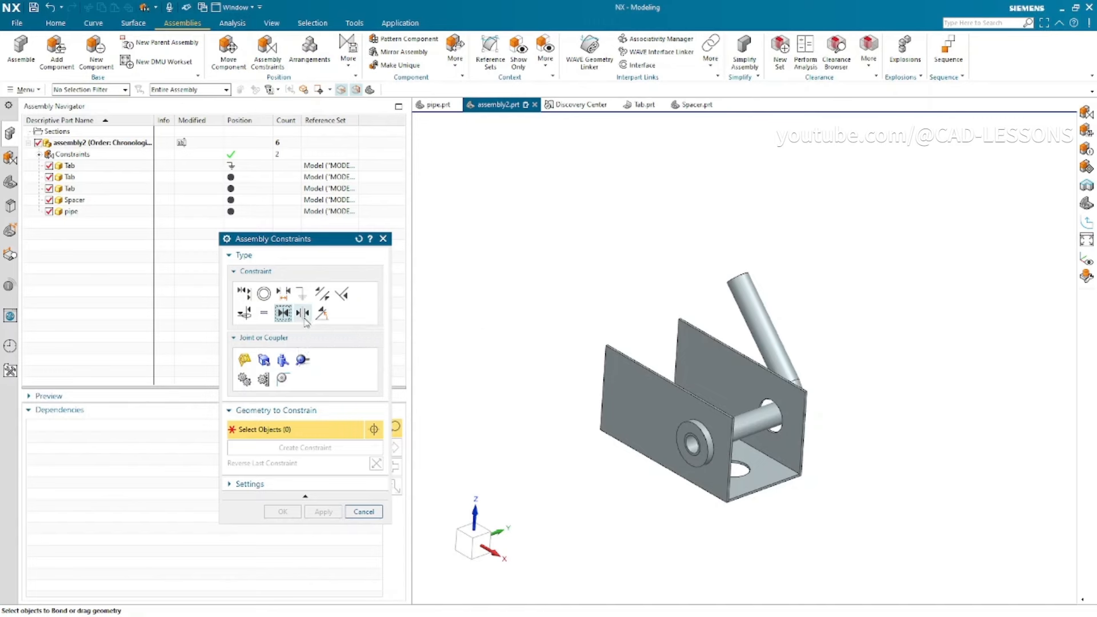
key(Escape)
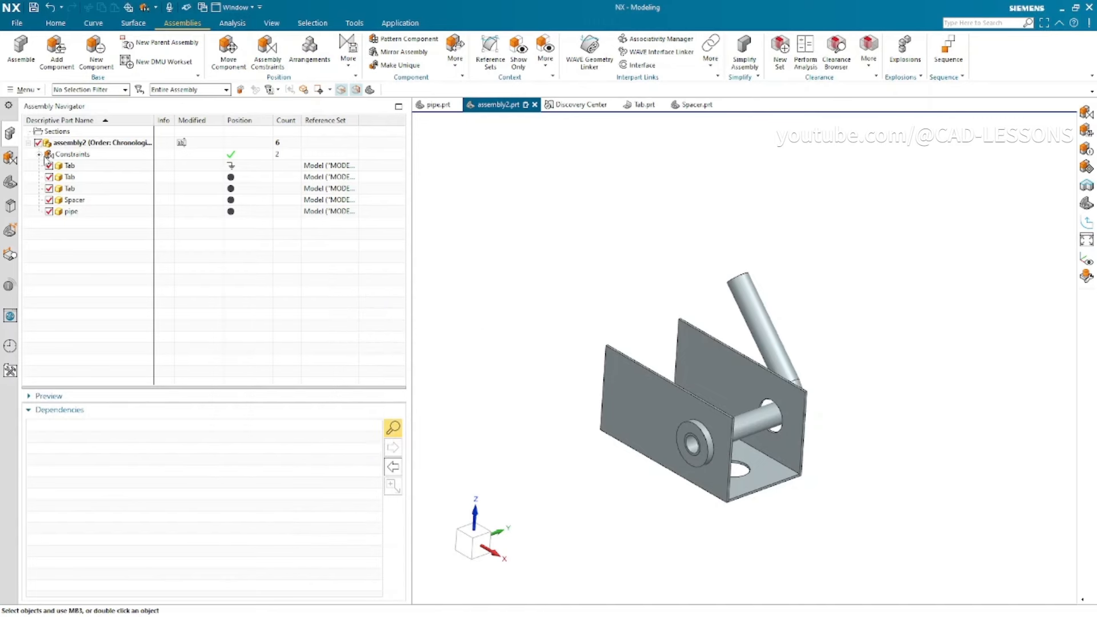
click(40, 155)
click(75, 167)
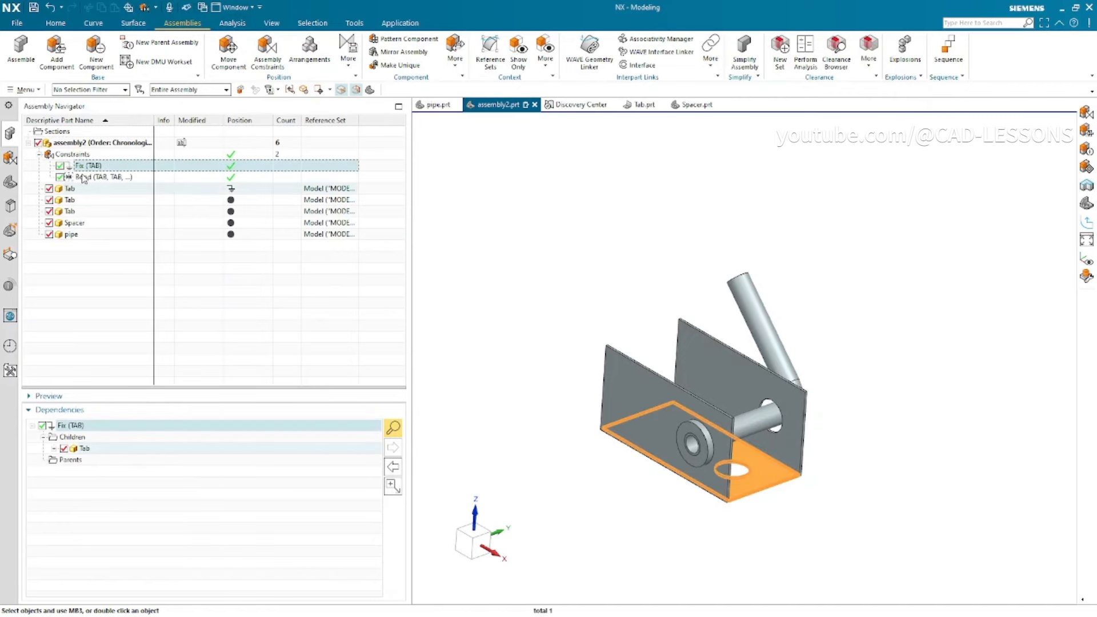
click(82, 180)
right_click(83, 180)
click(143, 161)
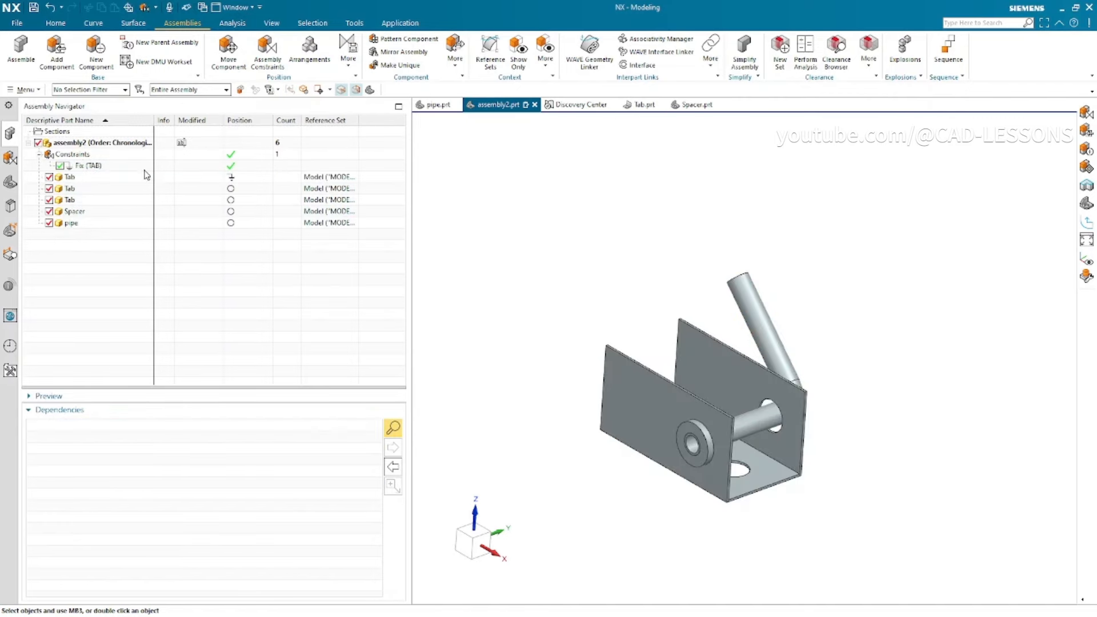
- Save the assembly as assembly2.prt in the folder D:\Captures\CAD\Inputs\Assembly
middle_drag(565, 427, 603, 450)
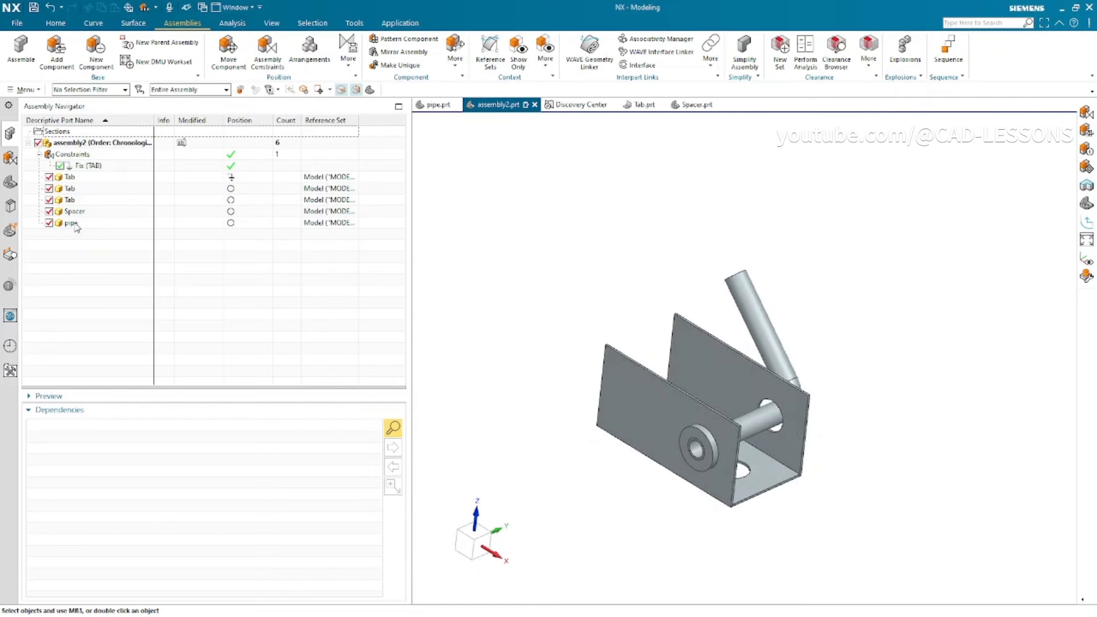
click(40, 154)
click(76, 142)
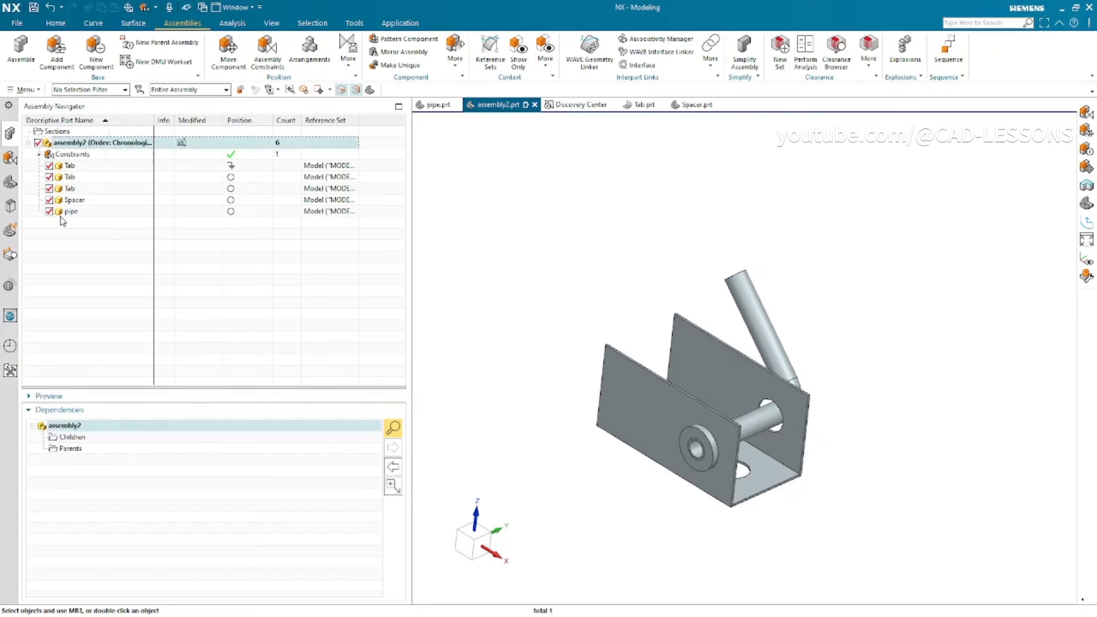
click(85, 293)
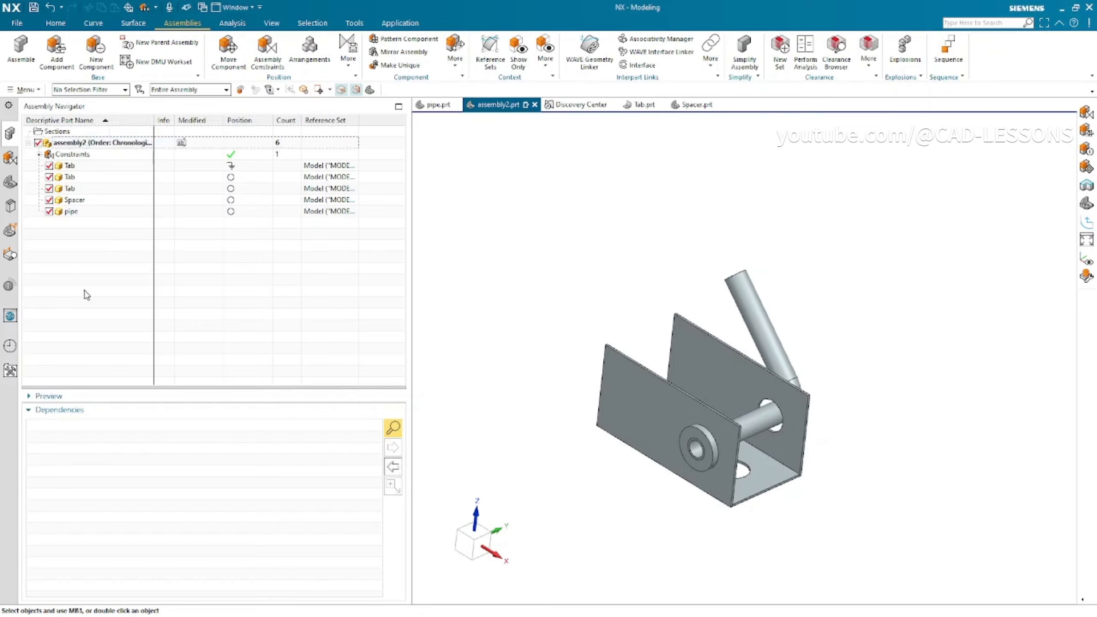
click(32, 8)
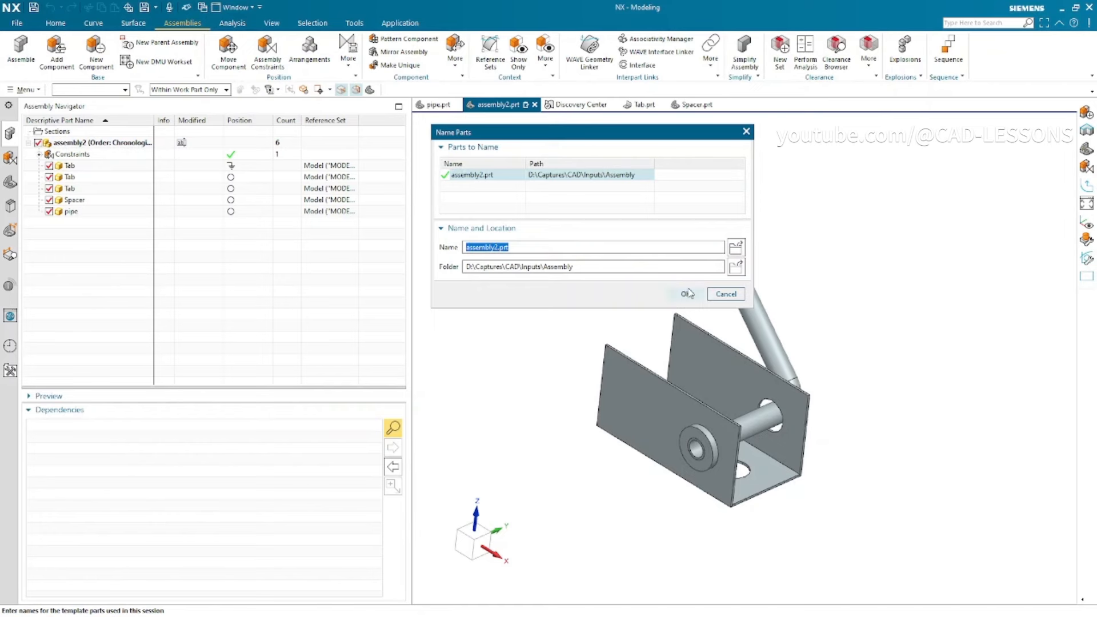
click(688, 292)
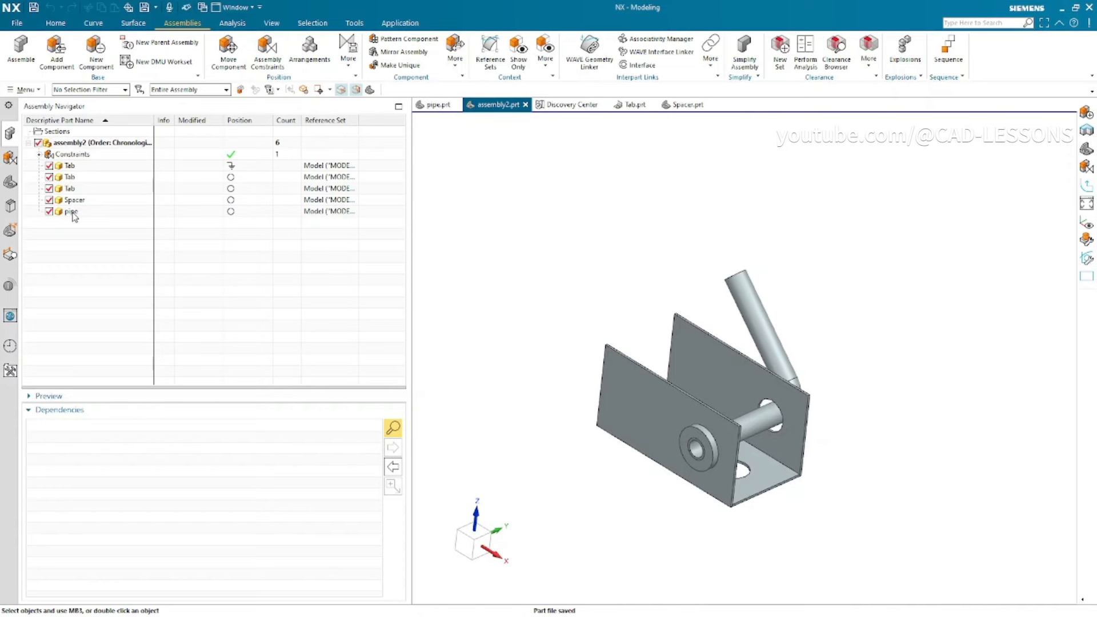
- Hide the pipe and the spacer so only the three tabs are displayed
click(39, 155)
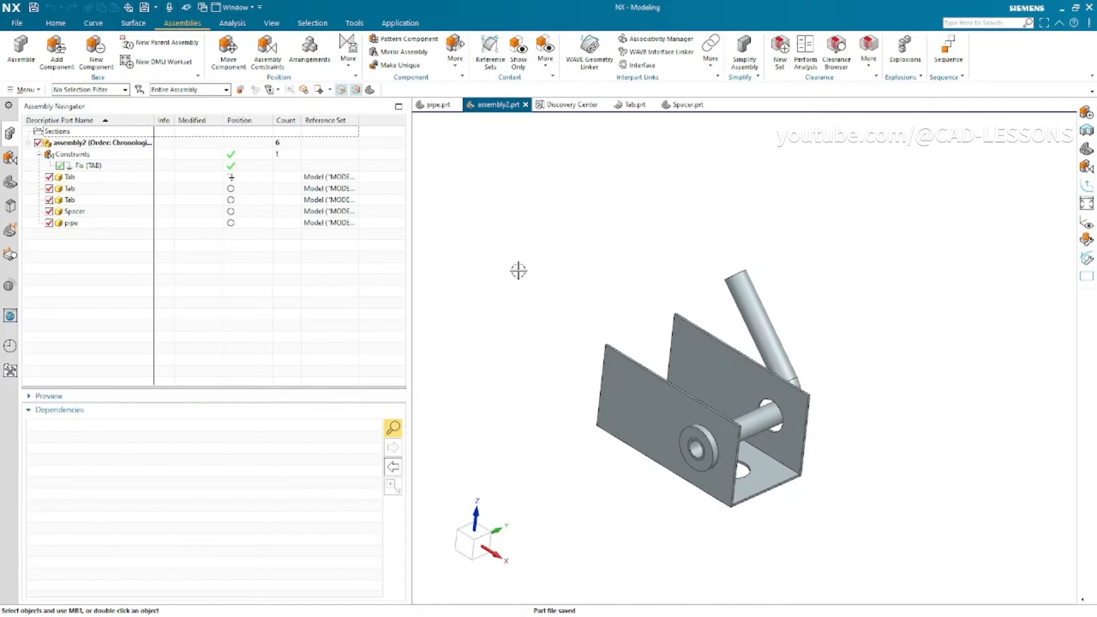
middle_drag(516, 269, 529, 289)
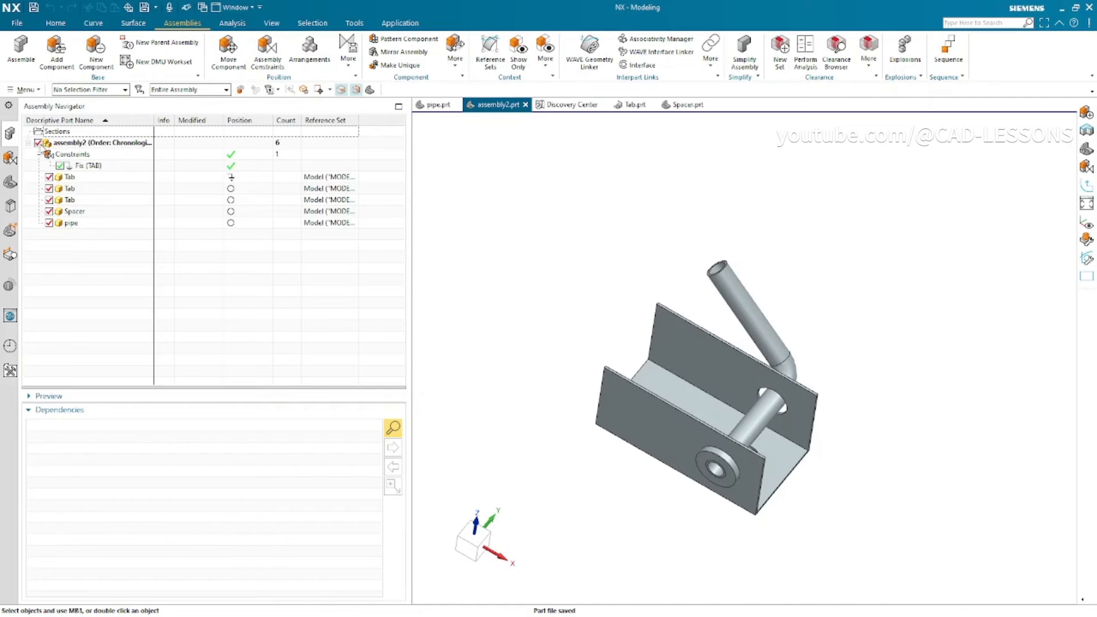
click(50, 223)
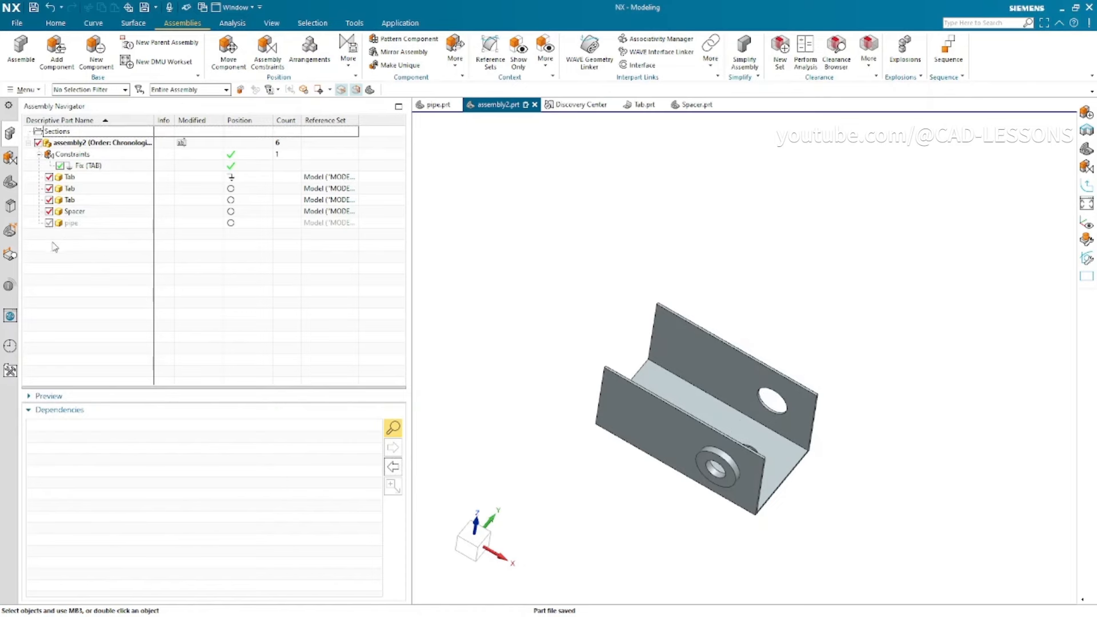
click(49, 212)
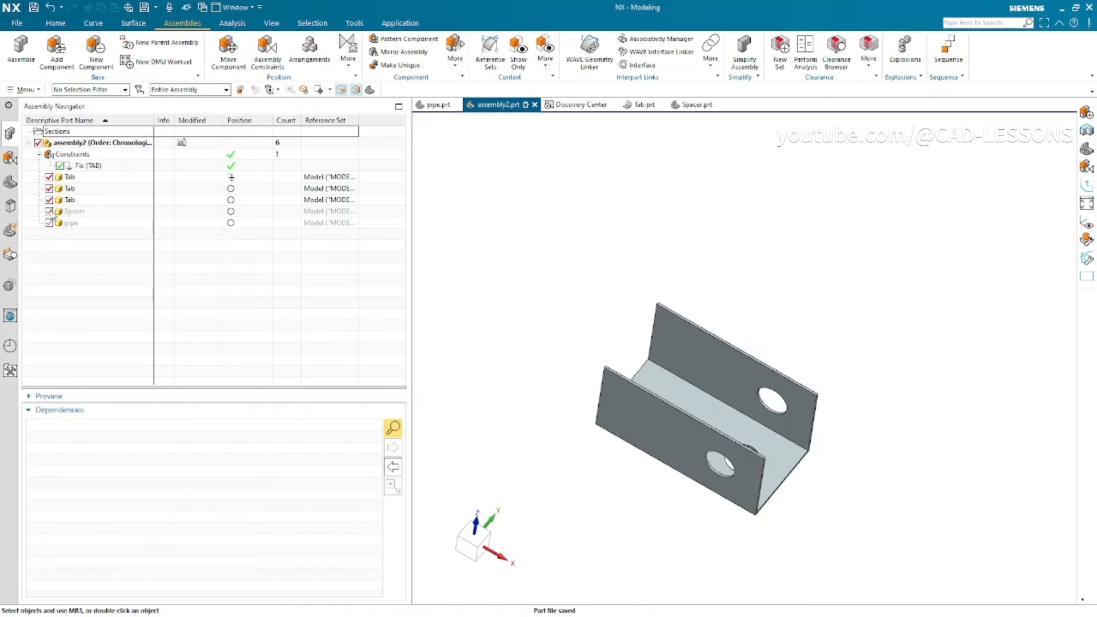
click(49, 200)
click(49, 188)
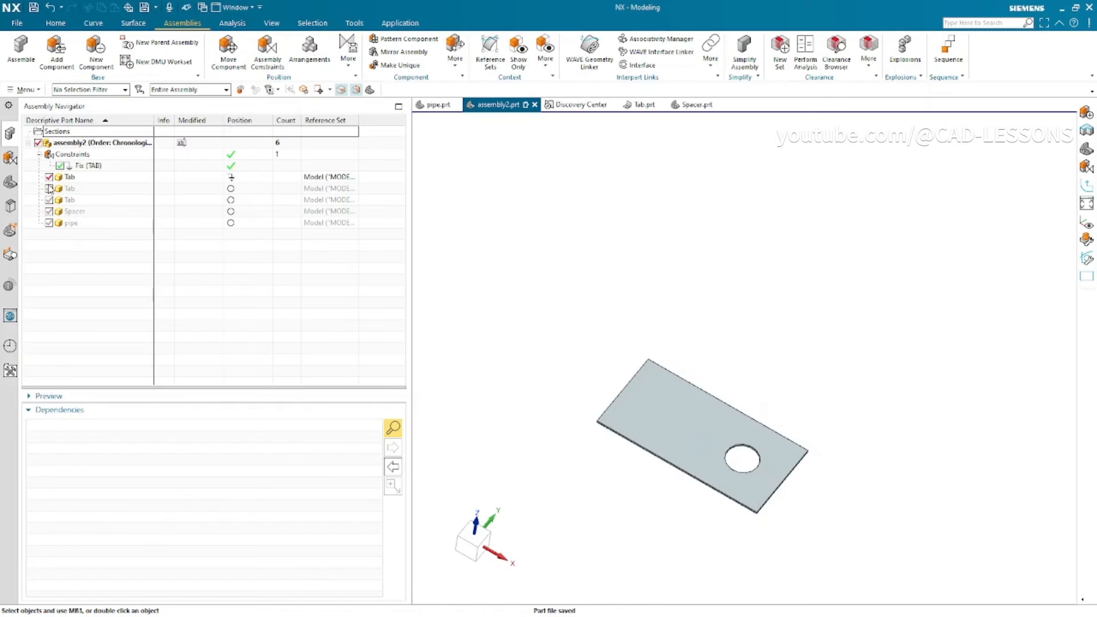
click(49, 188)
click(49, 211)
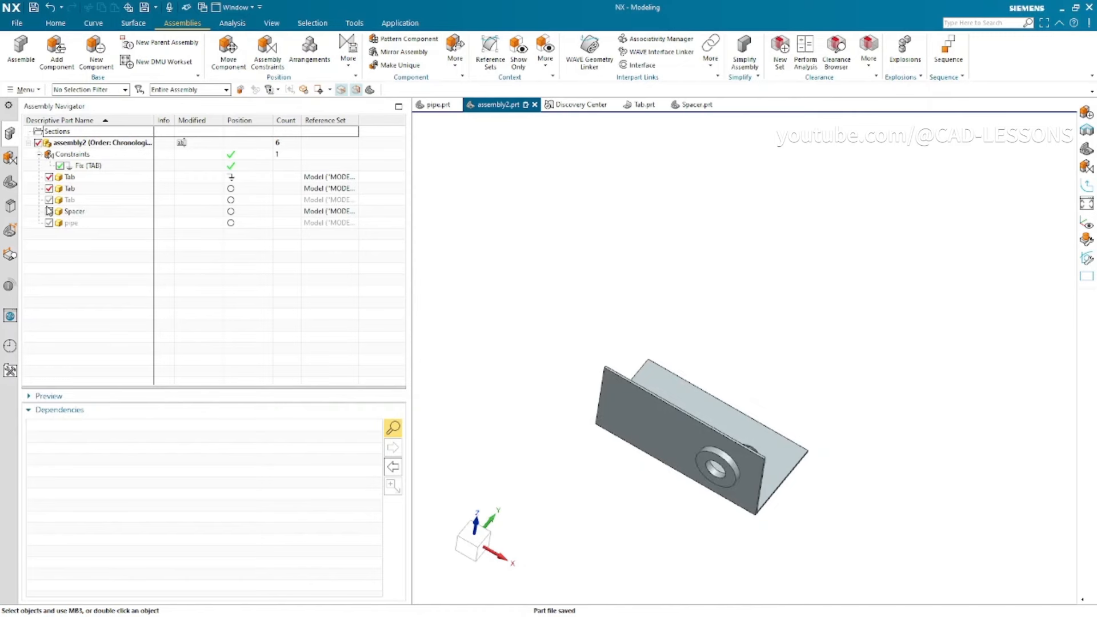
click(49, 201)
click(49, 211)
middle_drag(568, 352, 594, 349)
scroll(651, 490, up, 4)
key(ctrl+s)
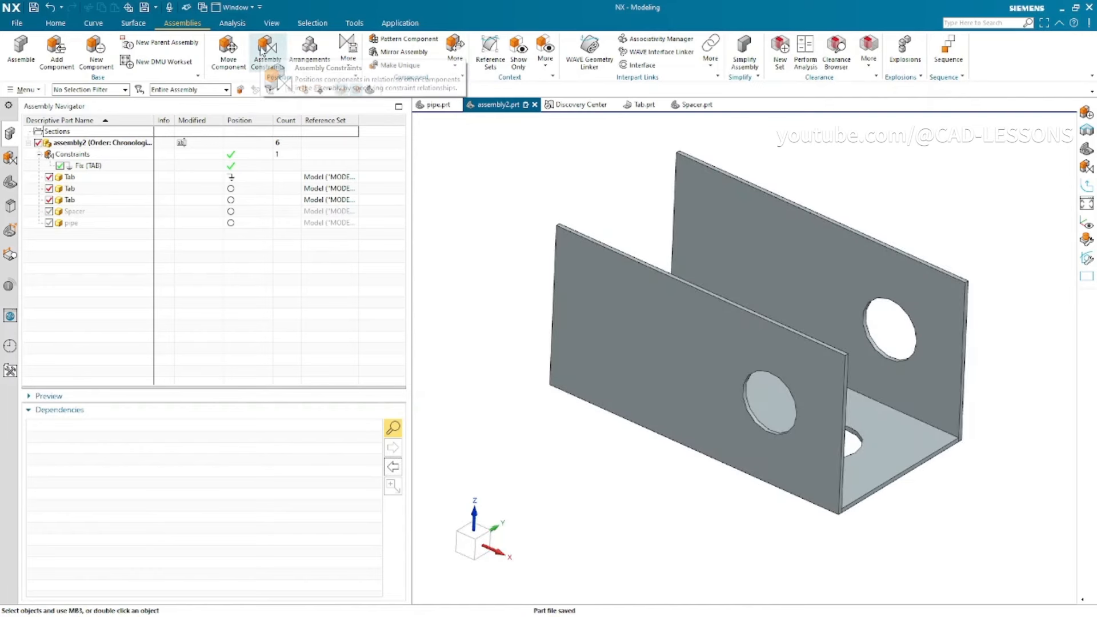
- Start a Center assembly constraint with the 2 to 1 subtype and axial geometry set to Use Geometry
click(264, 60)
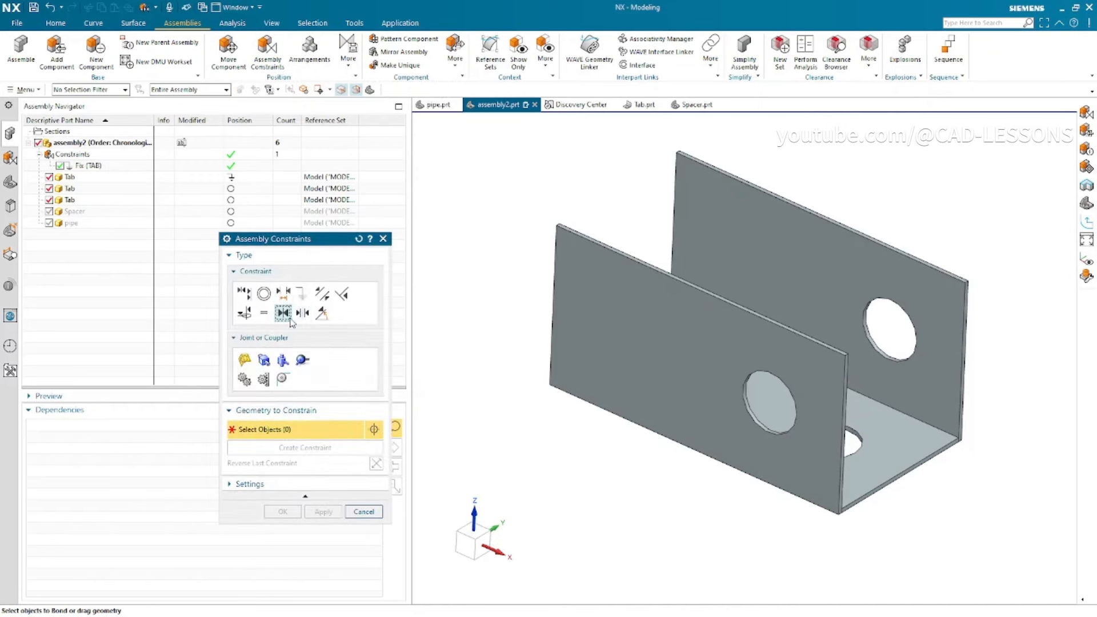
click(302, 315)
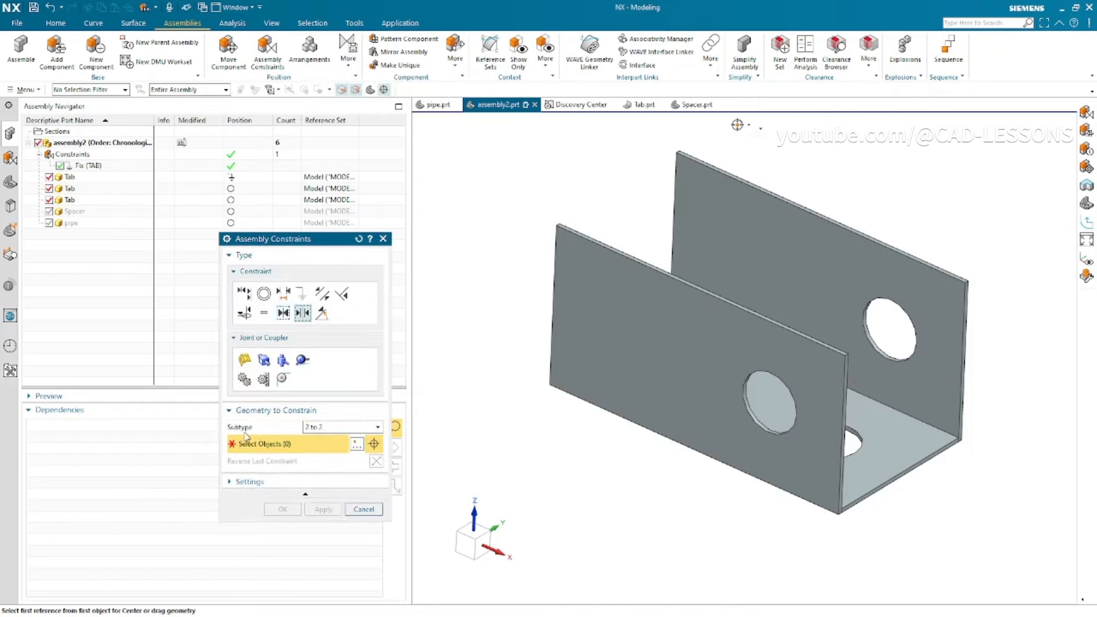
click(379, 428)
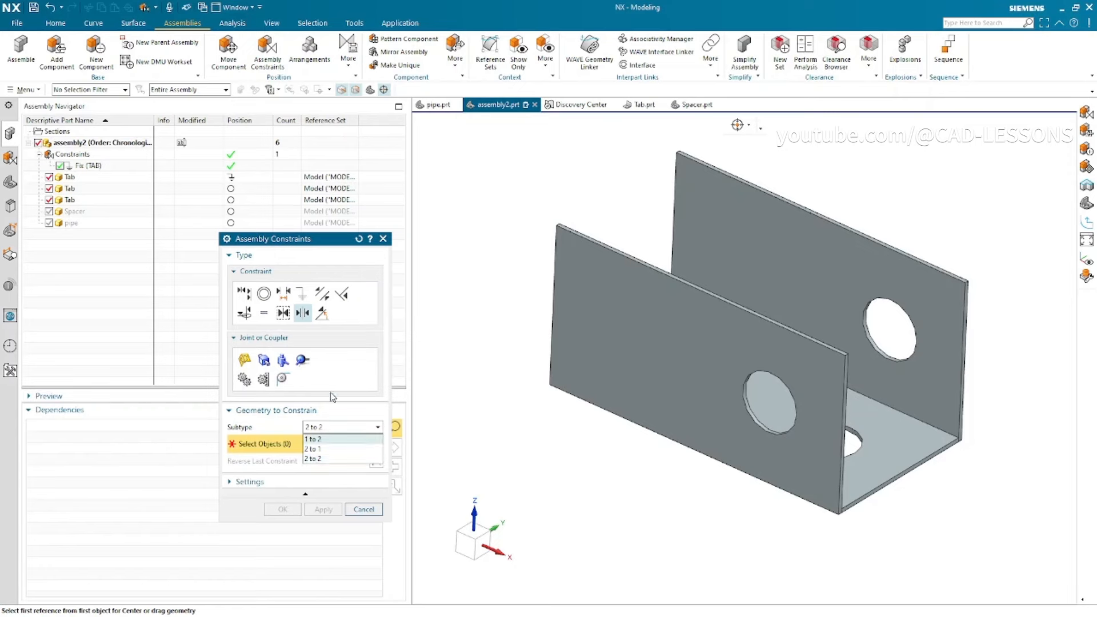
click(312, 452)
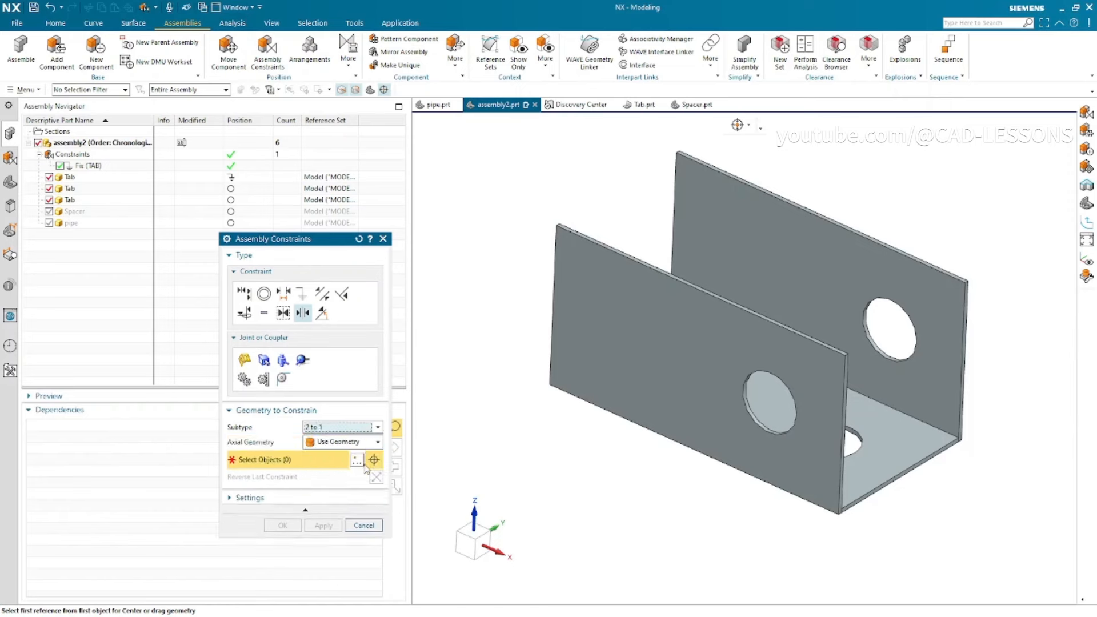
click(337, 444)
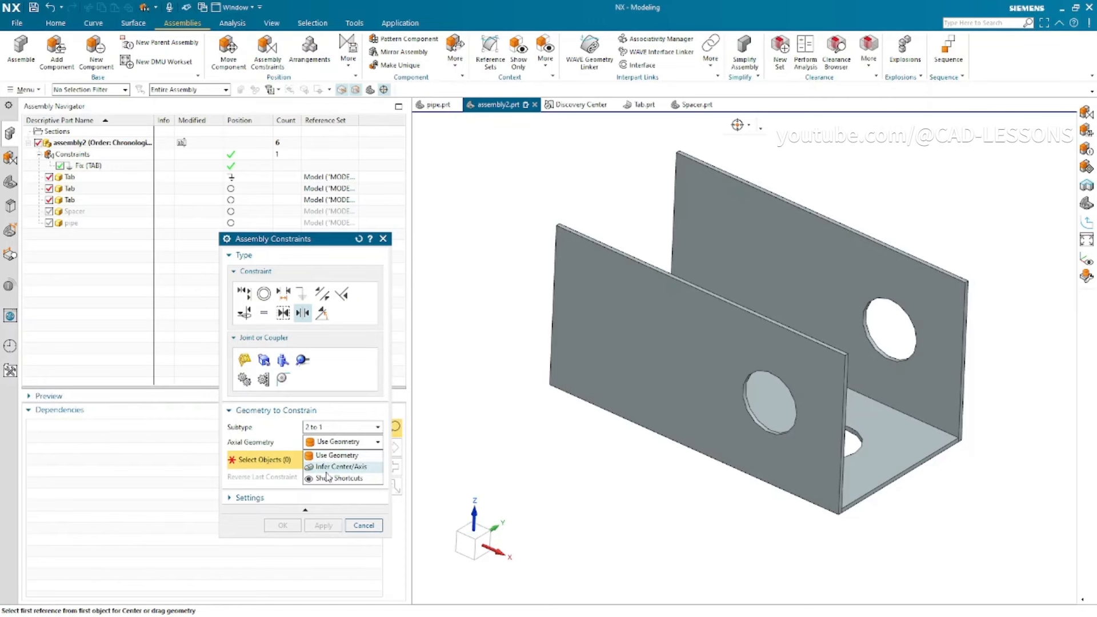
click(332, 439)
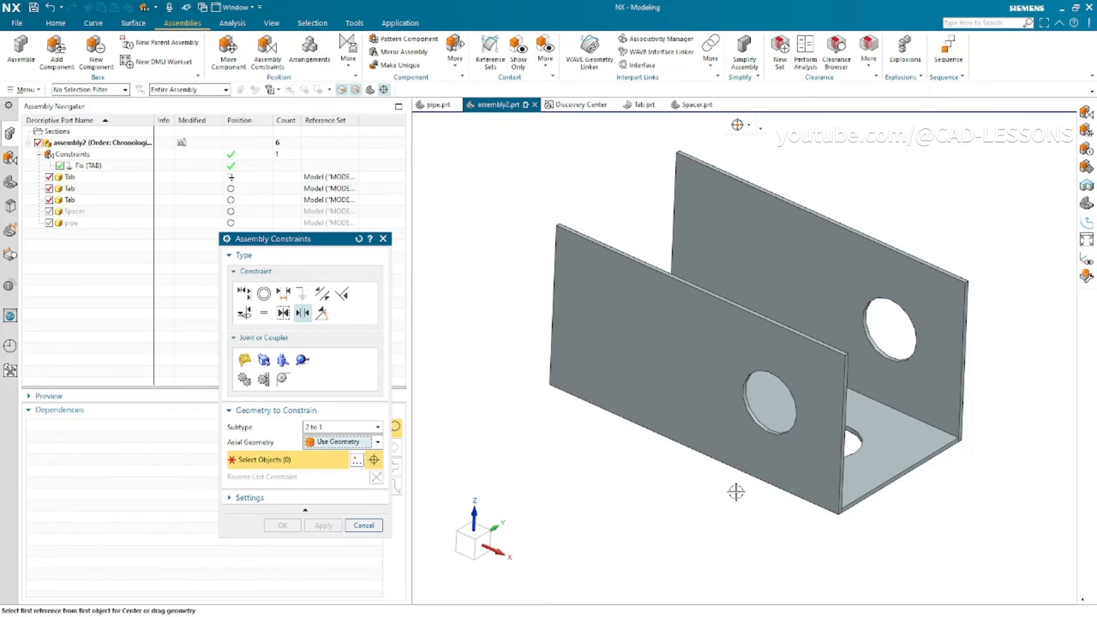
middle_drag(736, 492, 703, 487)
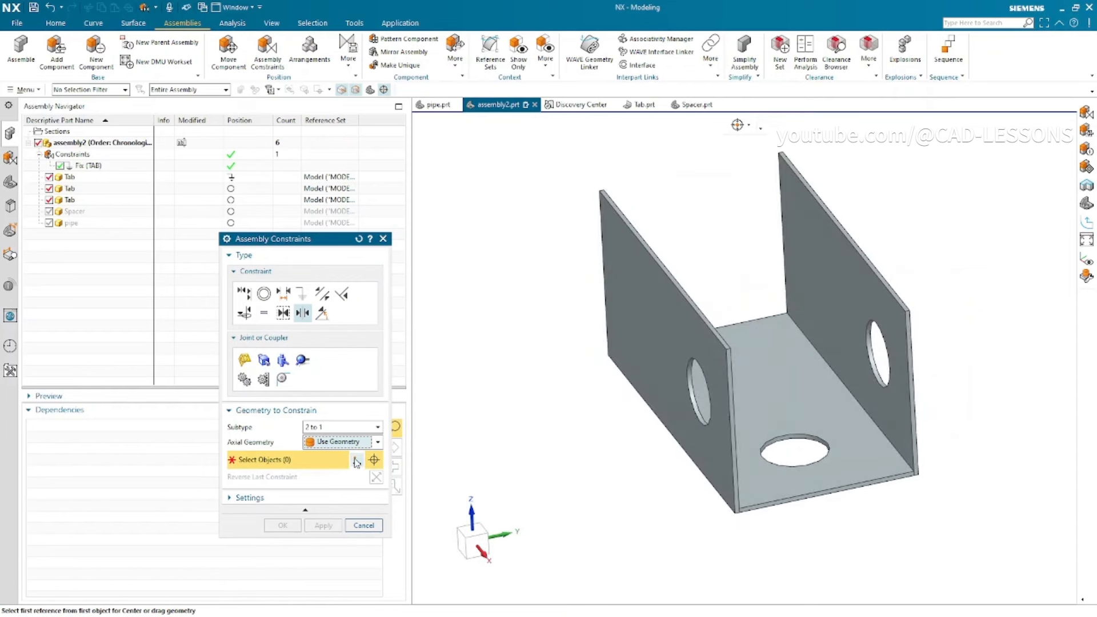
scroll(595, 417, down, 2)
click(323, 443)
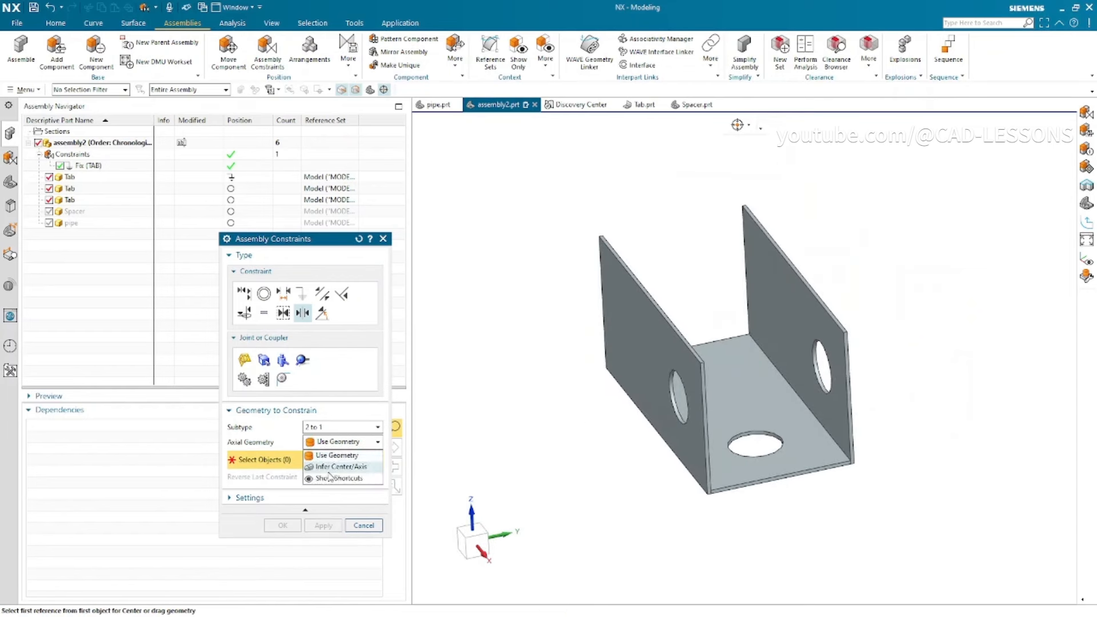
click(336, 456)
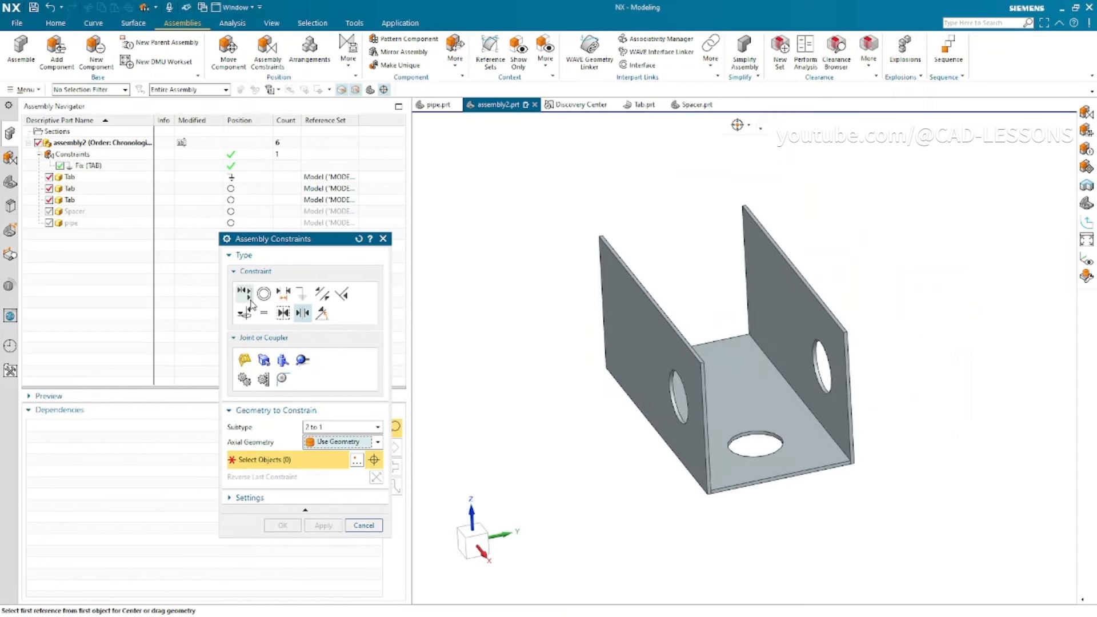
scroll(898, 474, up, 2)
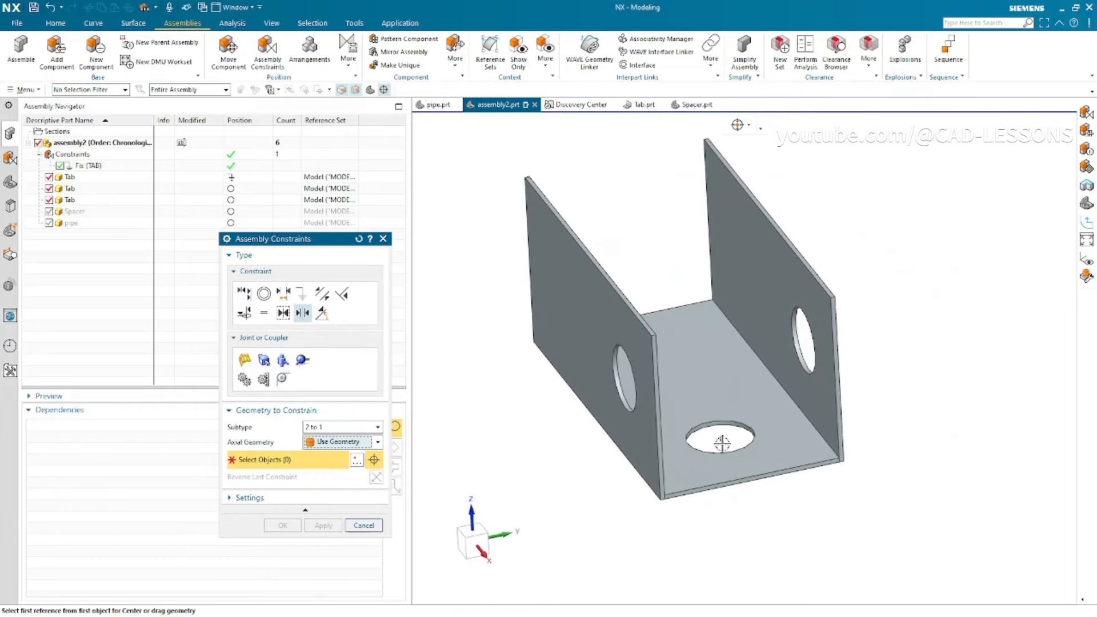
mouse_move(748, 516)
middle_down()
mouse_move(767, 479)
mouse_move(791, 525)
mouse_move(760, 483)
mouse_move(761, 523)
middle_up()
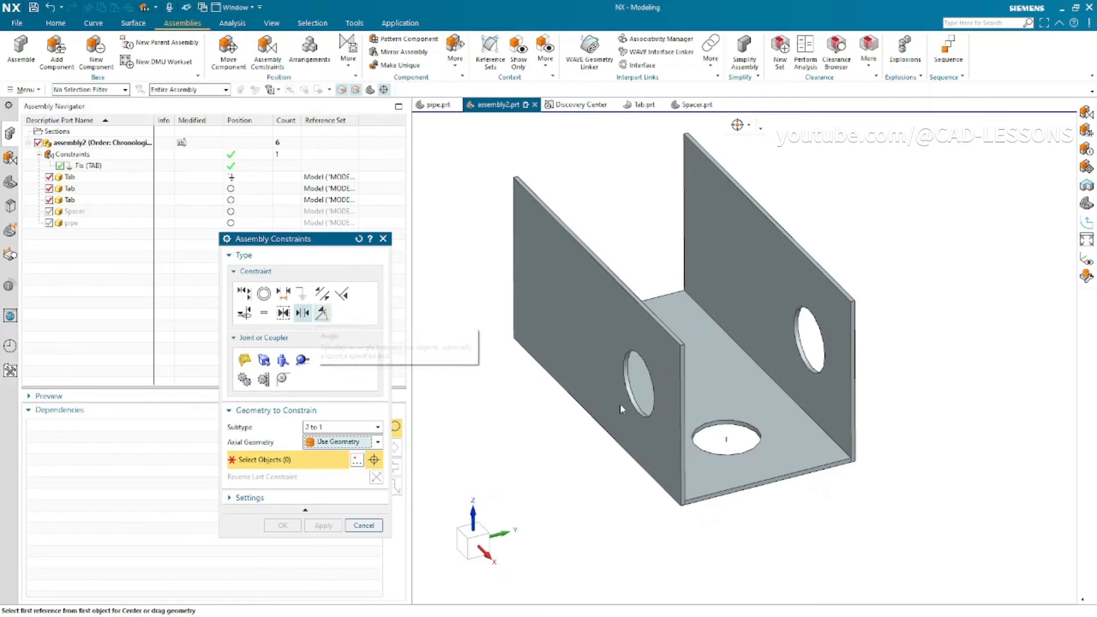
- Move the two upright tabs outward, away from opposite sides of the fixed base tab
middle_drag(622, 409, 595, 351)
drag(572, 394, 492, 454)
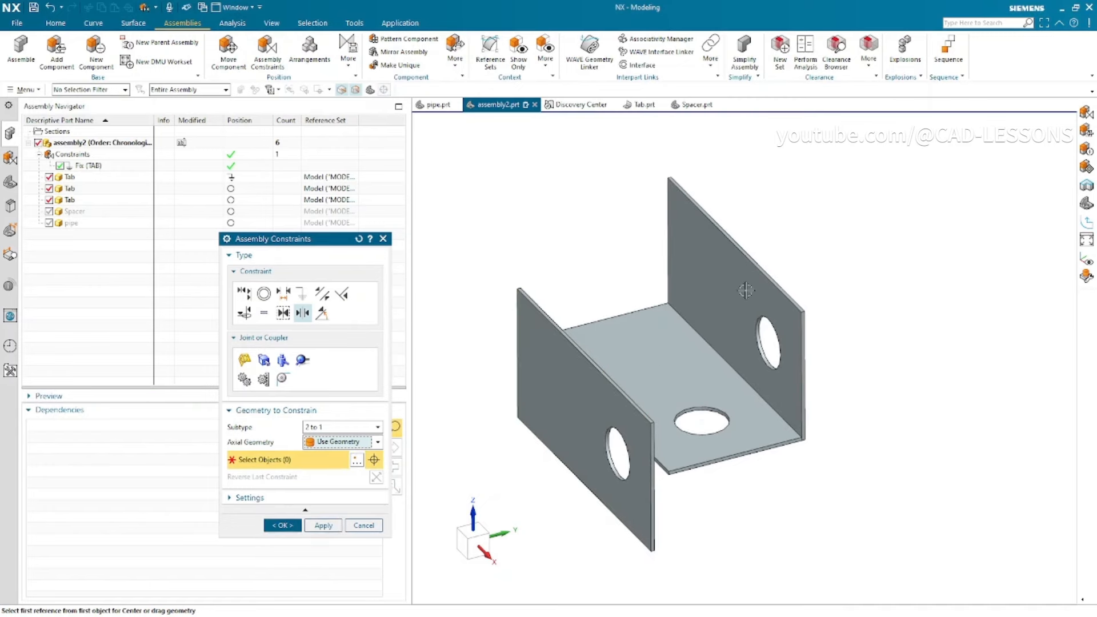
drag(797, 304, 979, 269)
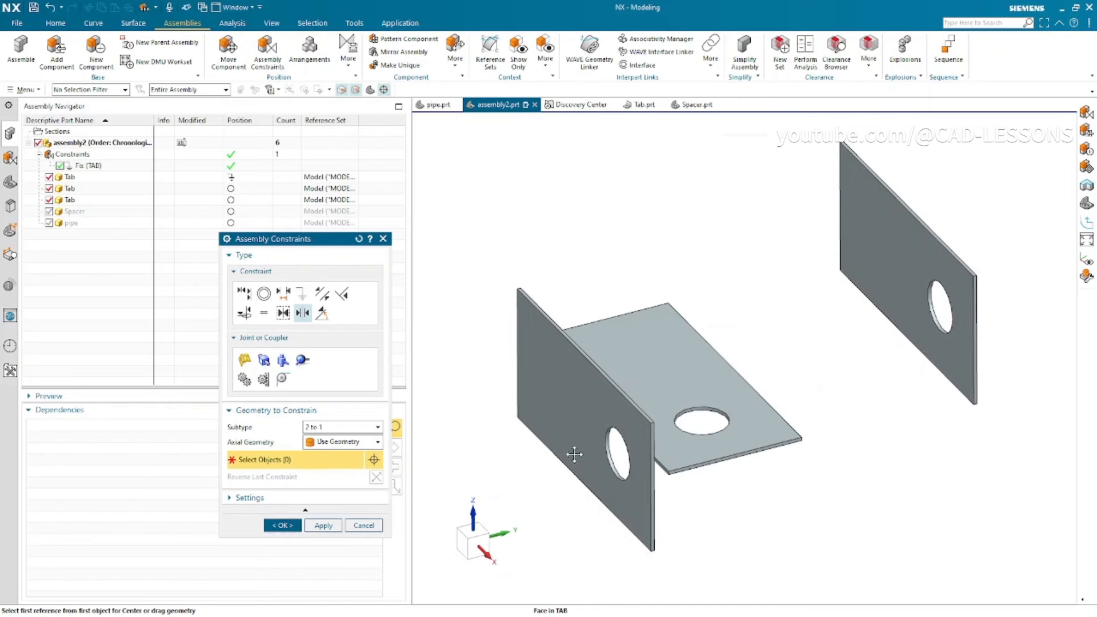
drag(568, 453, 484, 394)
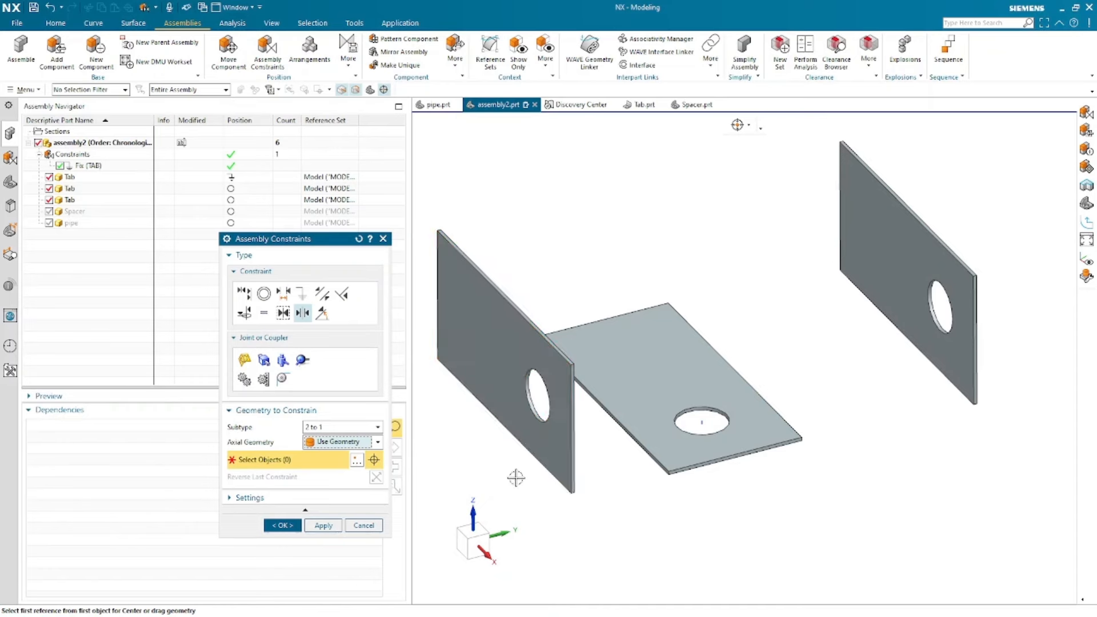
- Center the outer faces of the two upright tabs on the centerline of the base tab's hole
click(489, 370)
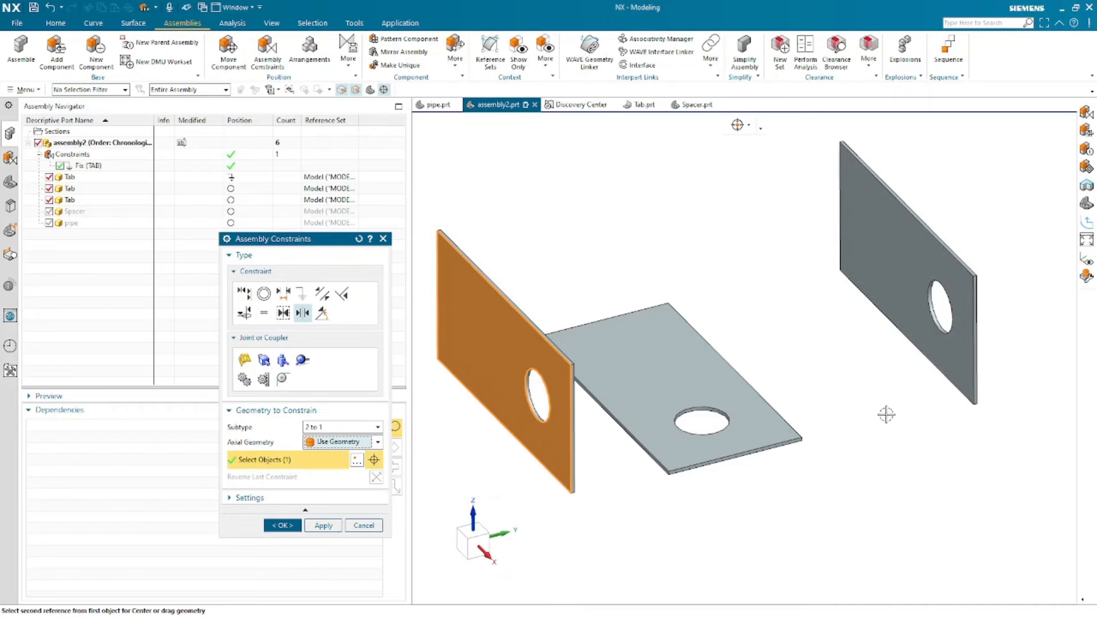
middle_drag(886, 414, 852, 393)
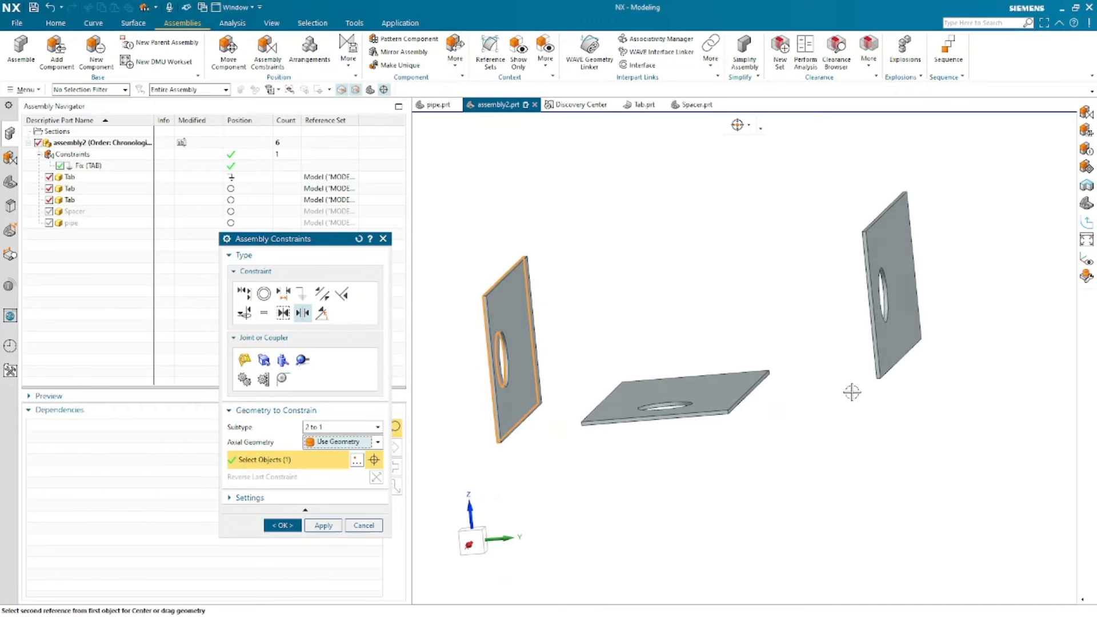
click(910, 342)
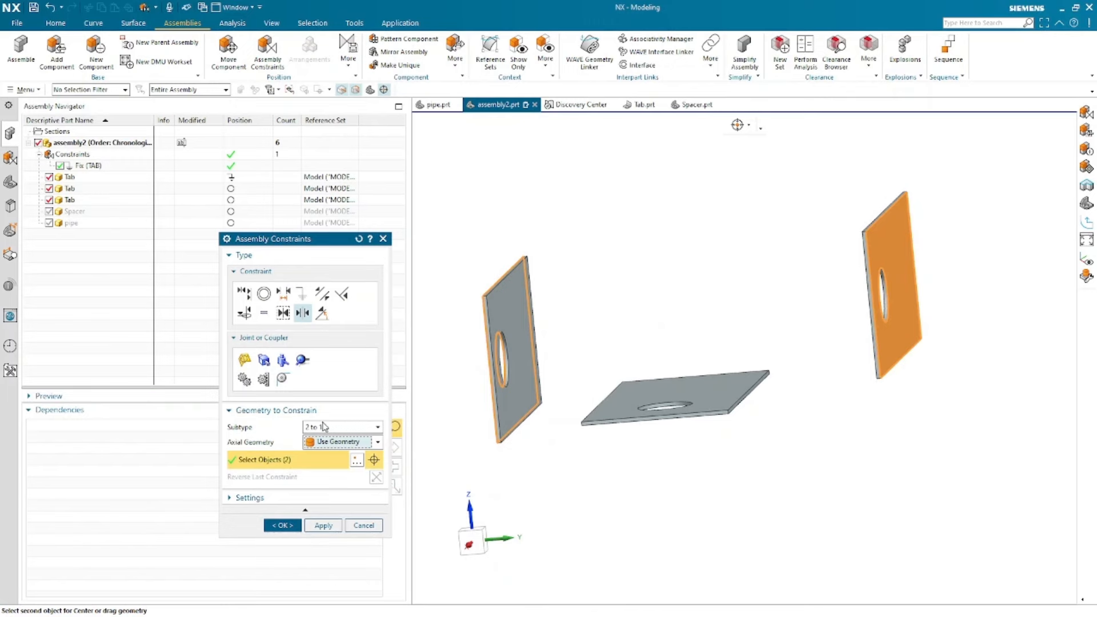
middle_drag(681, 422, 737, 466)
scroll(722, 464, up, 5)
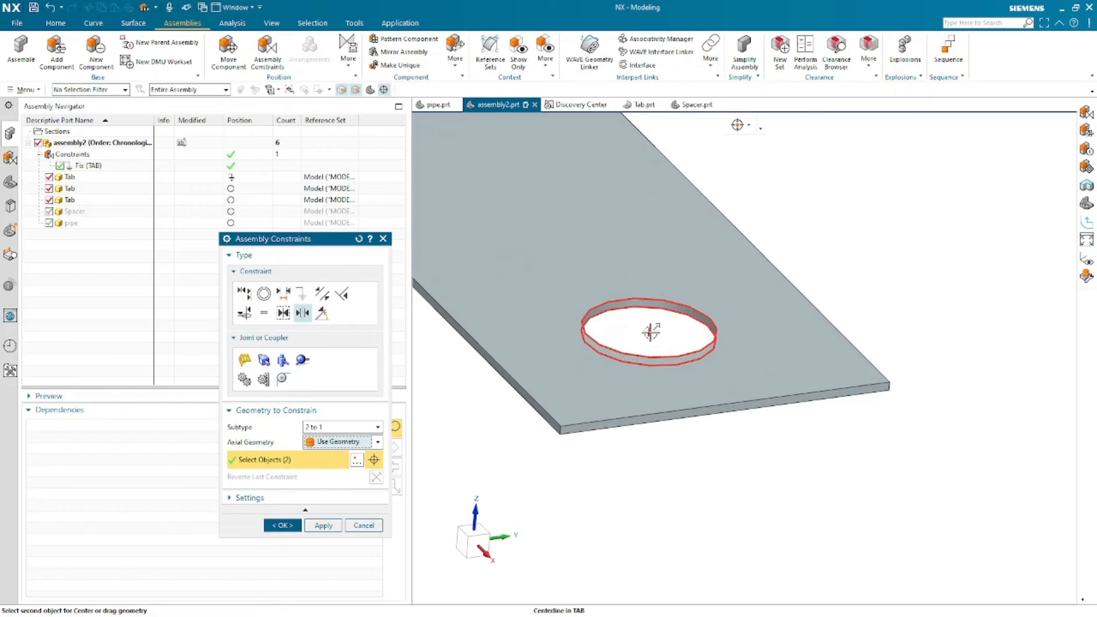
scroll(651, 332, down, 4)
click(658, 330)
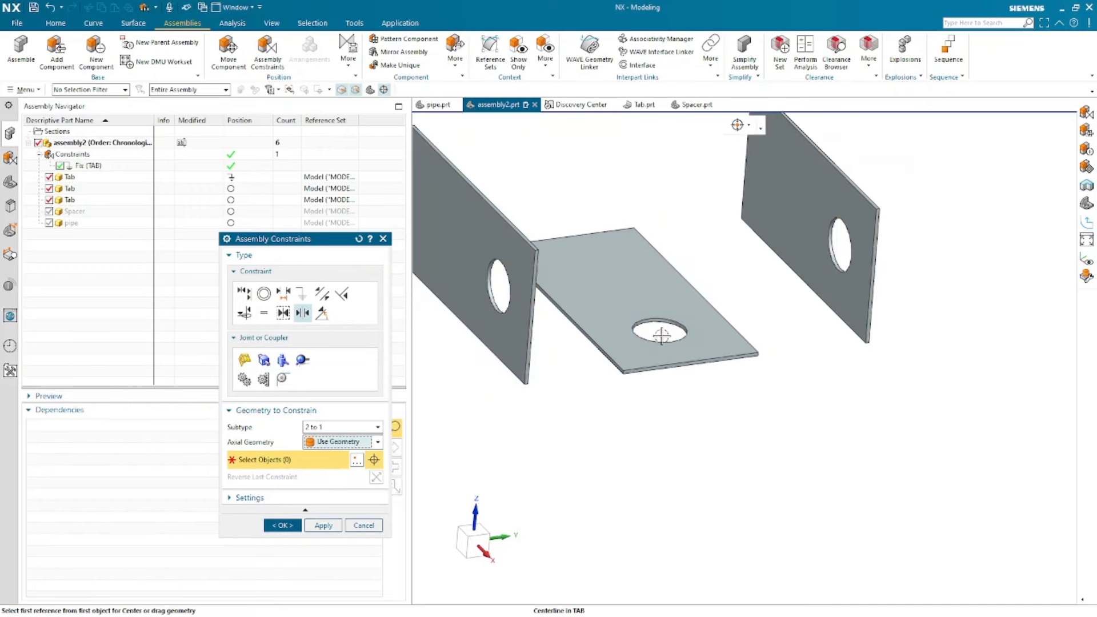
scroll(774, 462, down, 2)
click(481, 543)
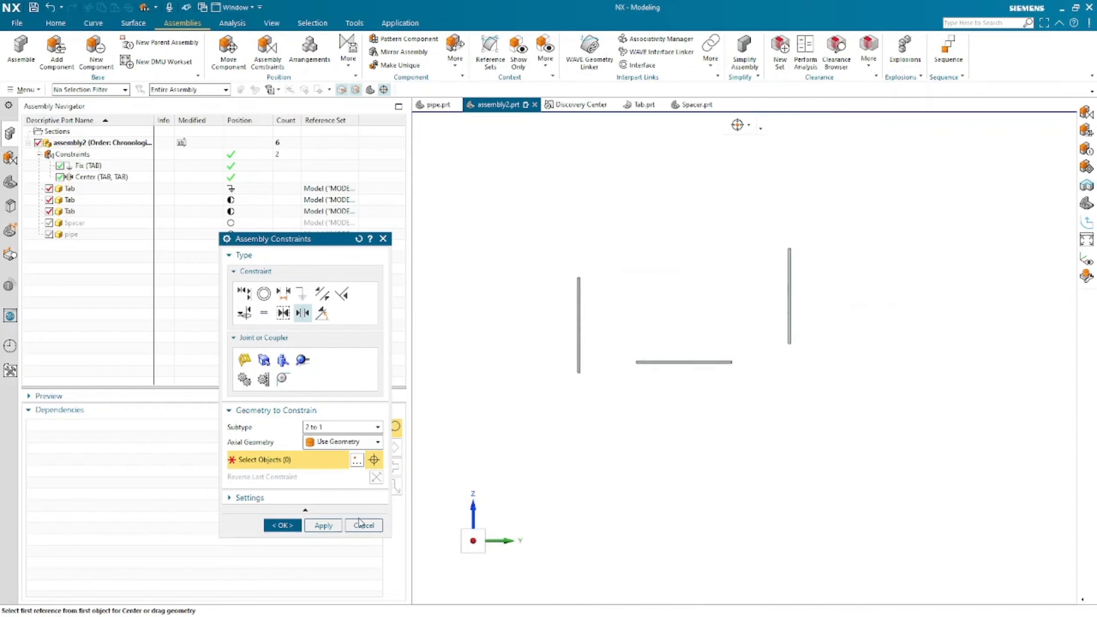
middle_drag(551, 304, 552, 366)
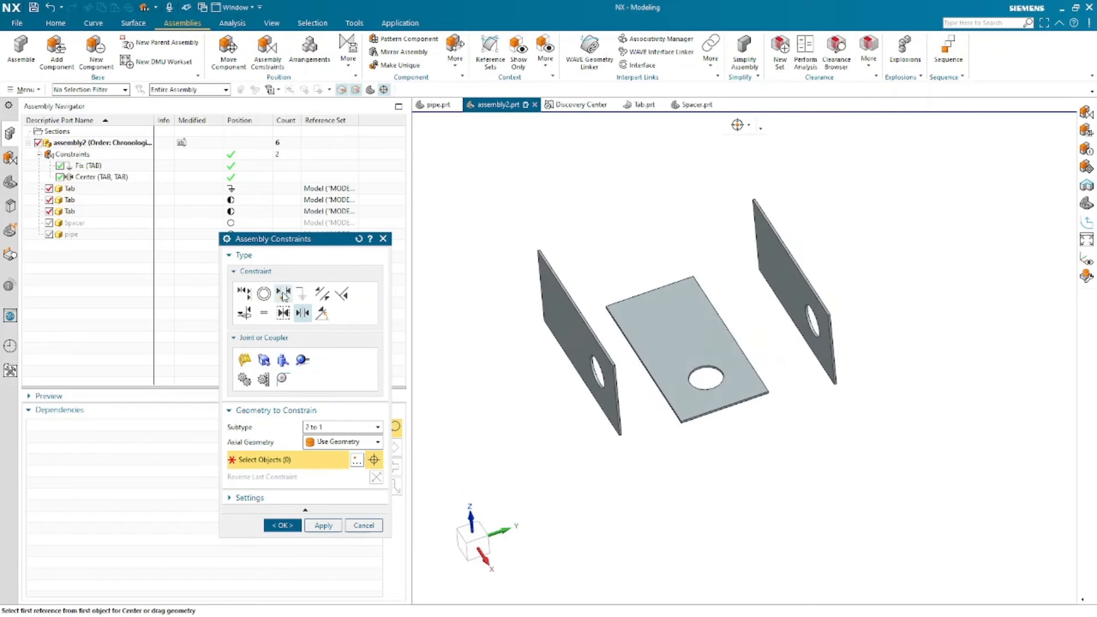
- Add a 420 mm Distance constraint between the outer faces of the two upright tabs
click(283, 295)
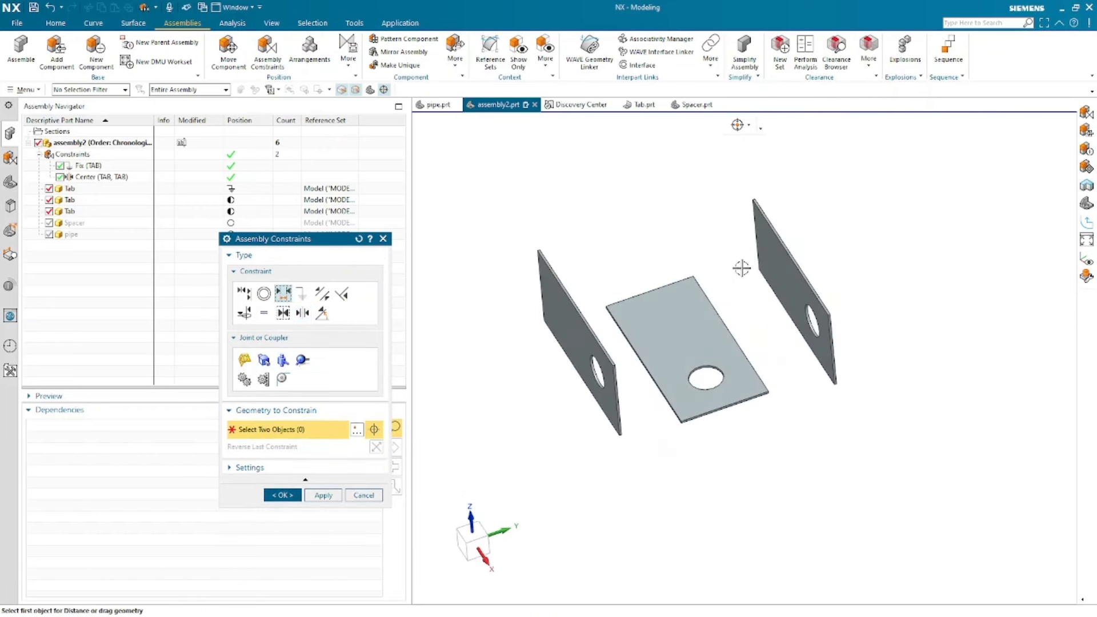
click(779, 265)
middle_drag(694, 314, 629, 326)
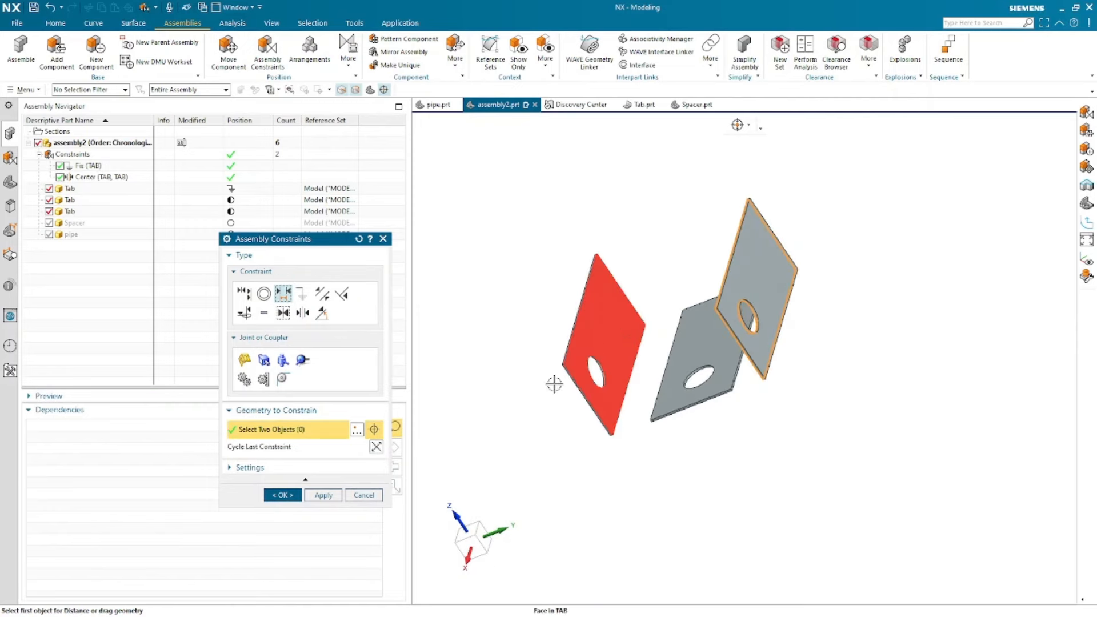
click(555, 384)
middle_drag(732, 384, 759, 296)
drag(750, 263, 750, 287)
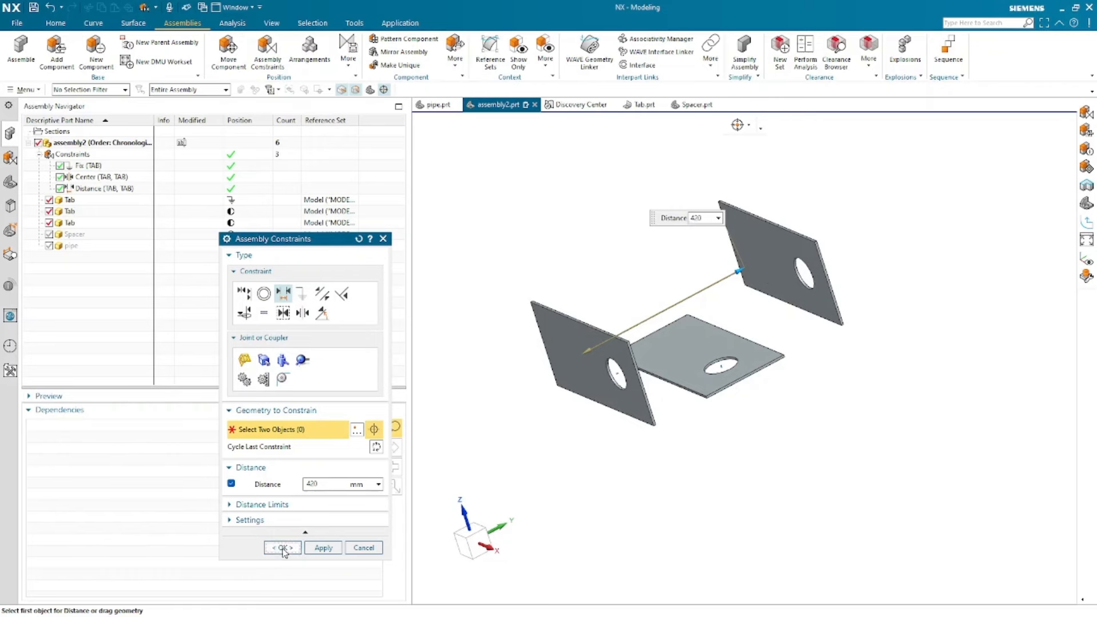
click(282, 548)
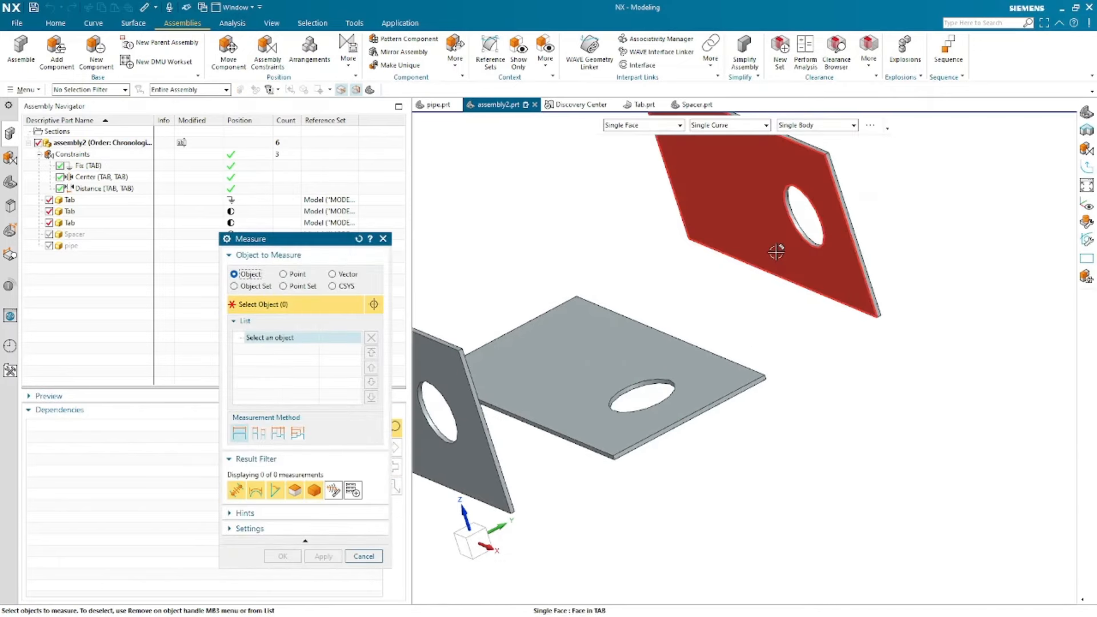
- Measure the minimum distance from one upright tab's face to the centerline of the base tab's hole
click(776, 246)
scroll(539, 384, up, 3)
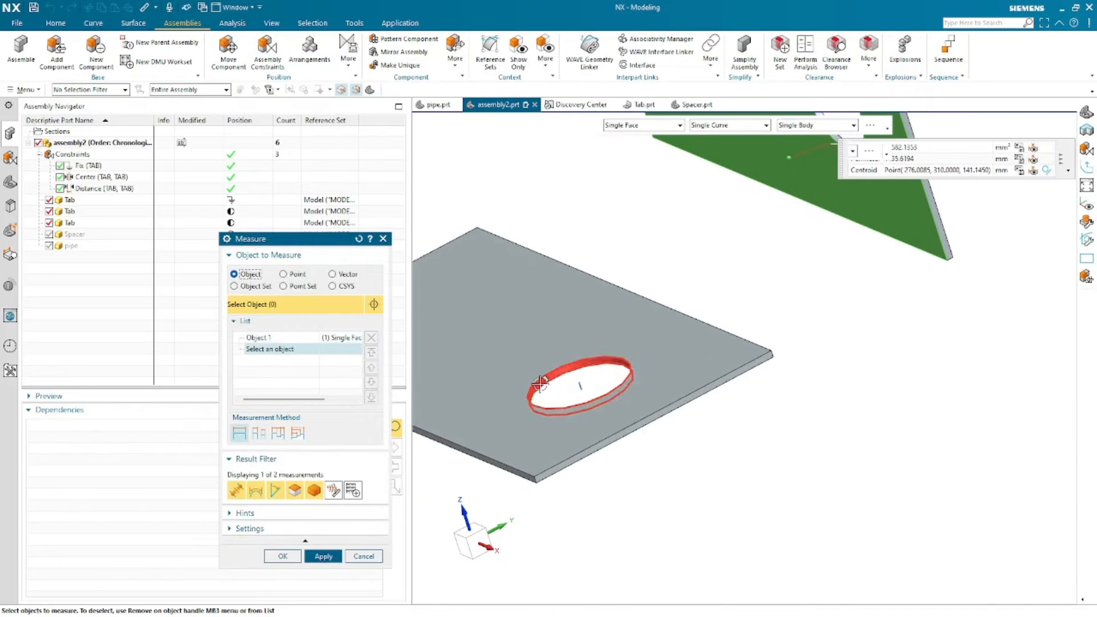
click(541, 386)
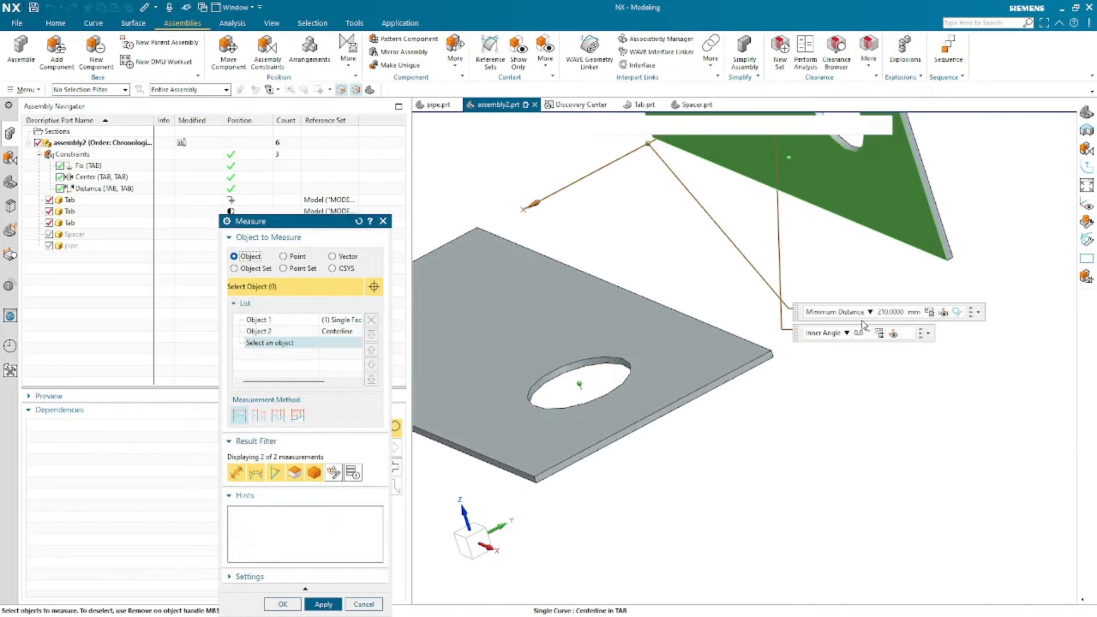
key(Escape)
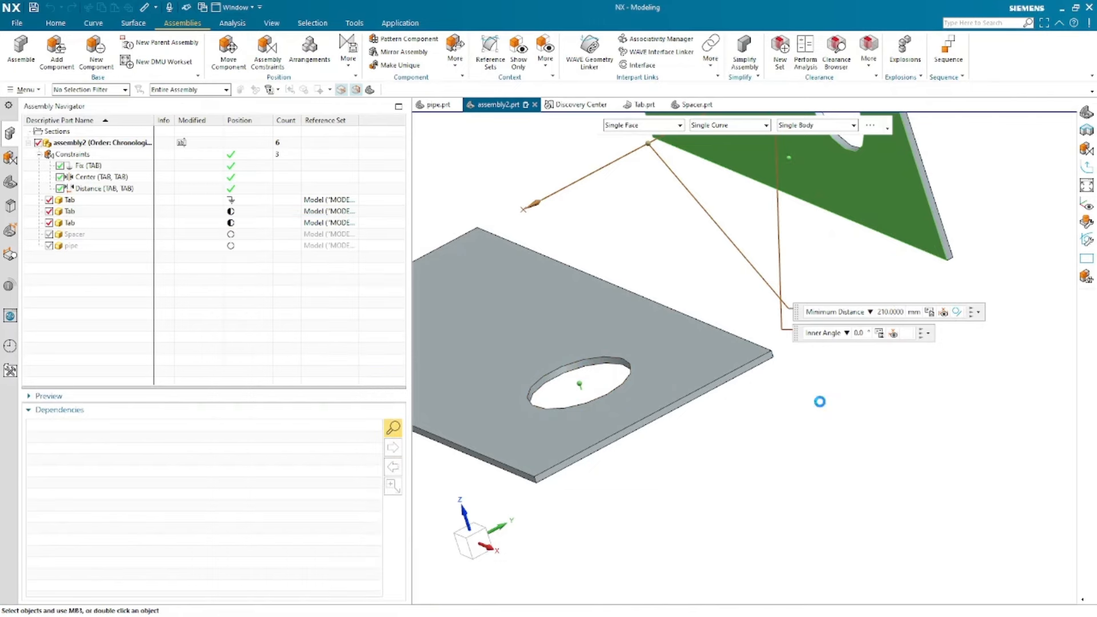
scroll(820, 400, down, 3)
middle_drag(820, 396, 719, 451)
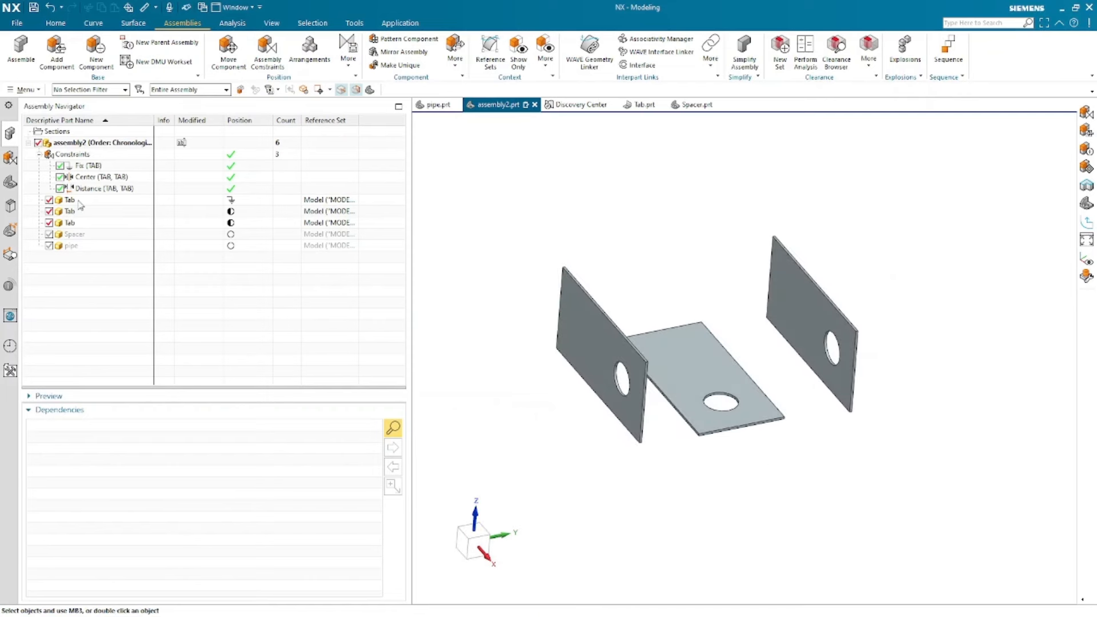
- Delete the Center and Distance constraints from the assembly, leaving the Fix constraint in place
click(86, 177)
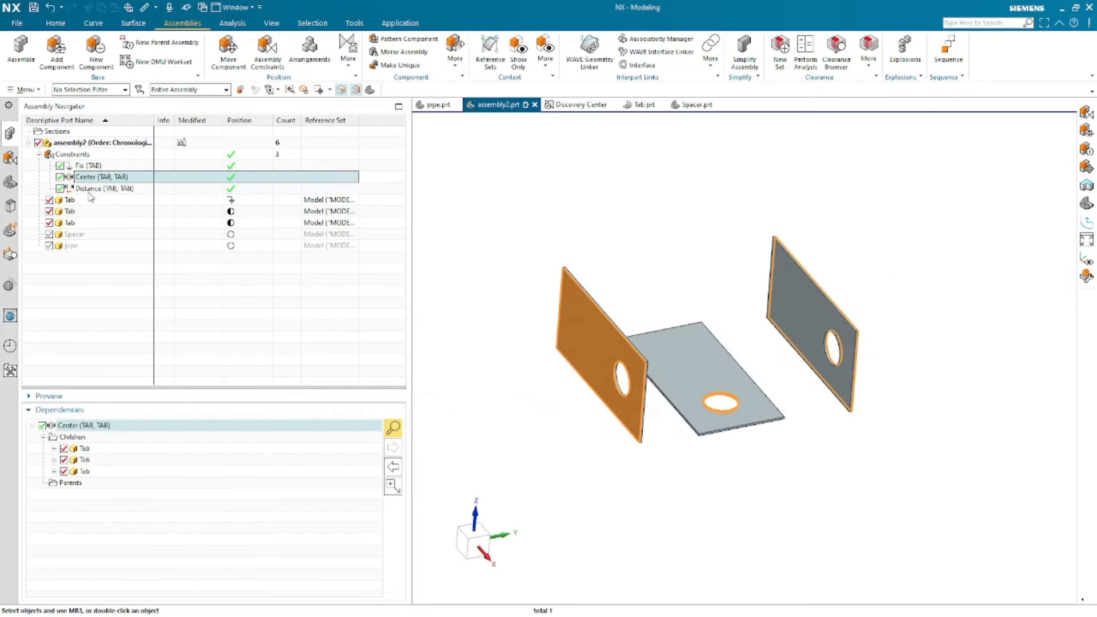
ctrl+click(91, 189)
right_click(95, 187)
click(134, 177)
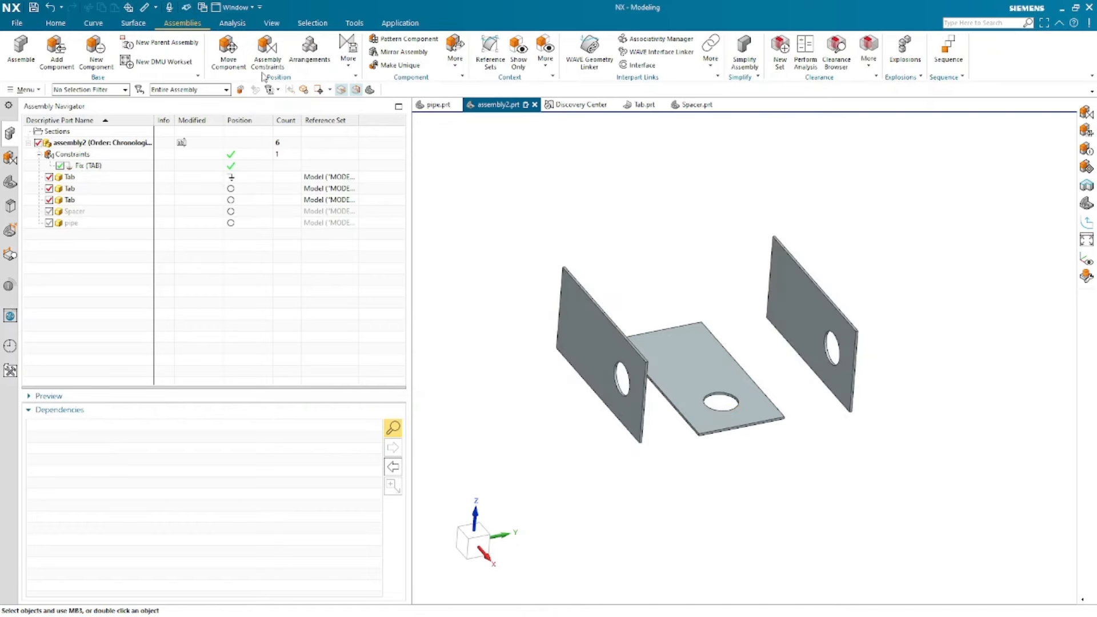
click(268, 64)
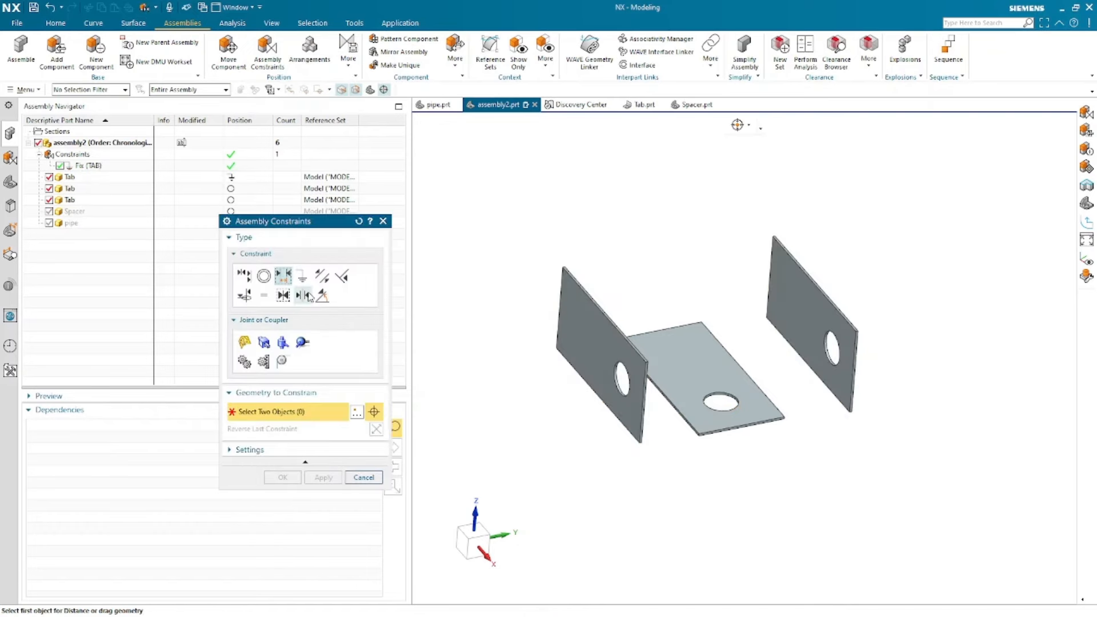
click(308, 295)
click(345, 411)
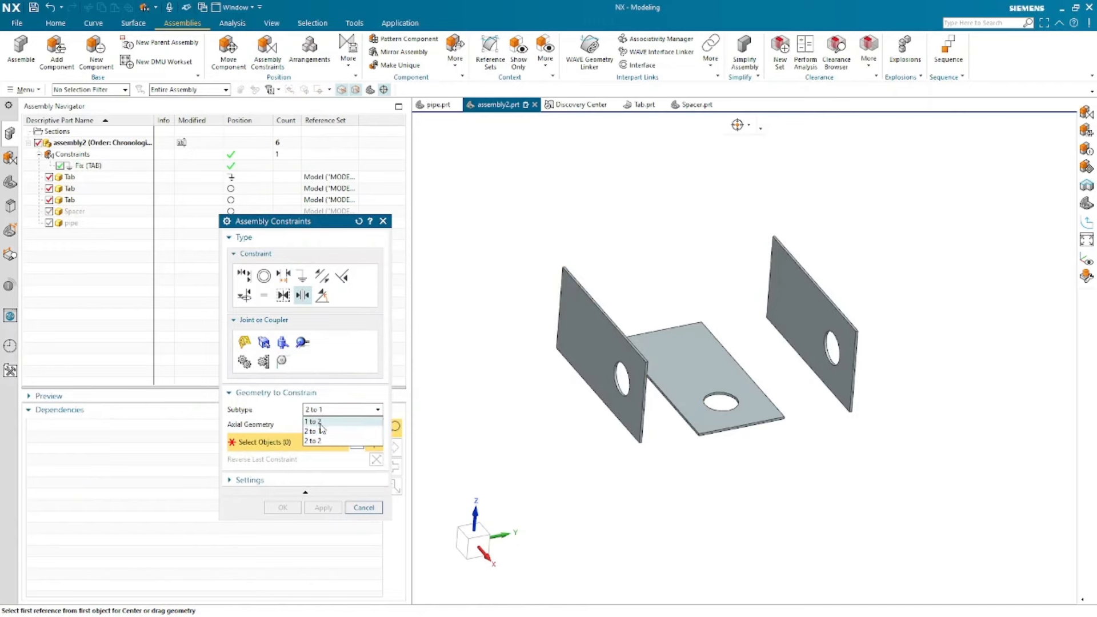
key(Escape)
key(Escape)
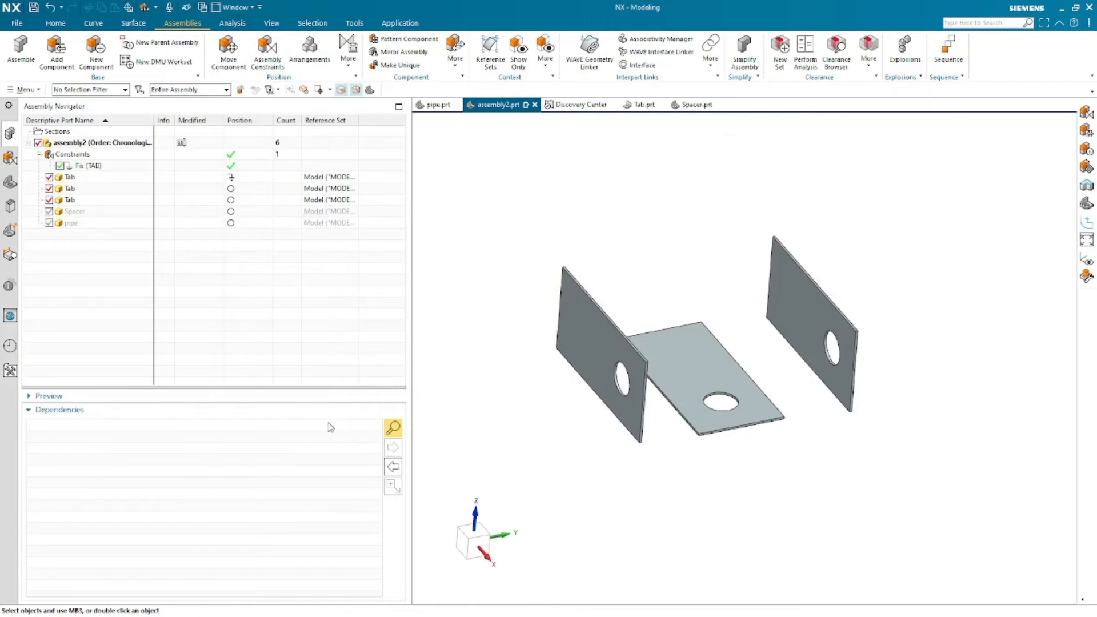
- Delete the Fix constraint from the base tab
click(84, 180)
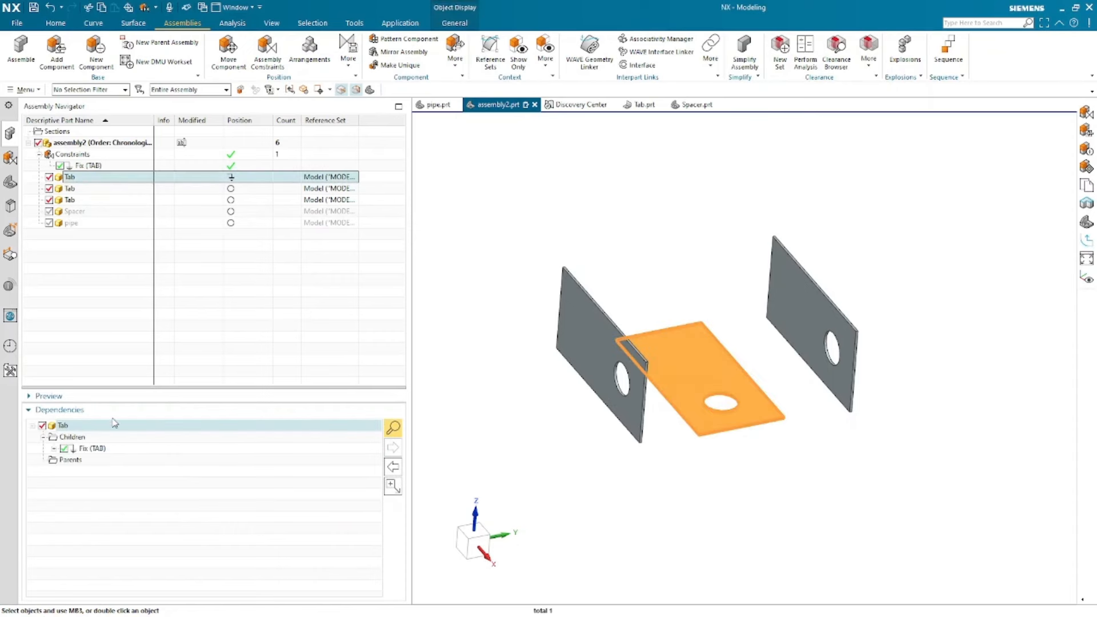
click(92, 449)
right_click(108, 449)
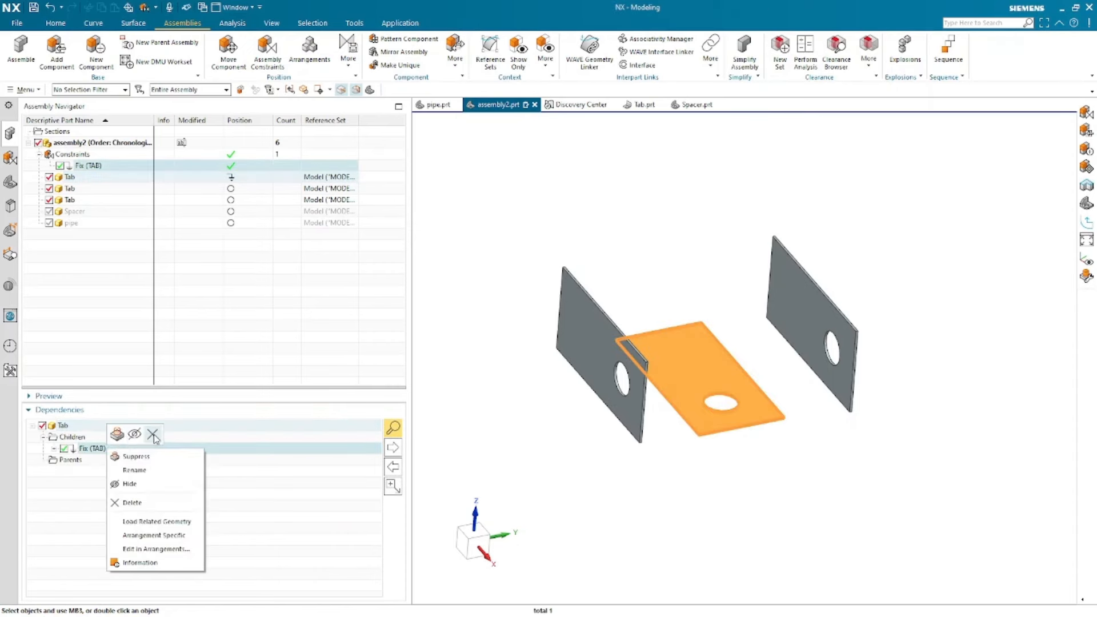
click(153, 436)
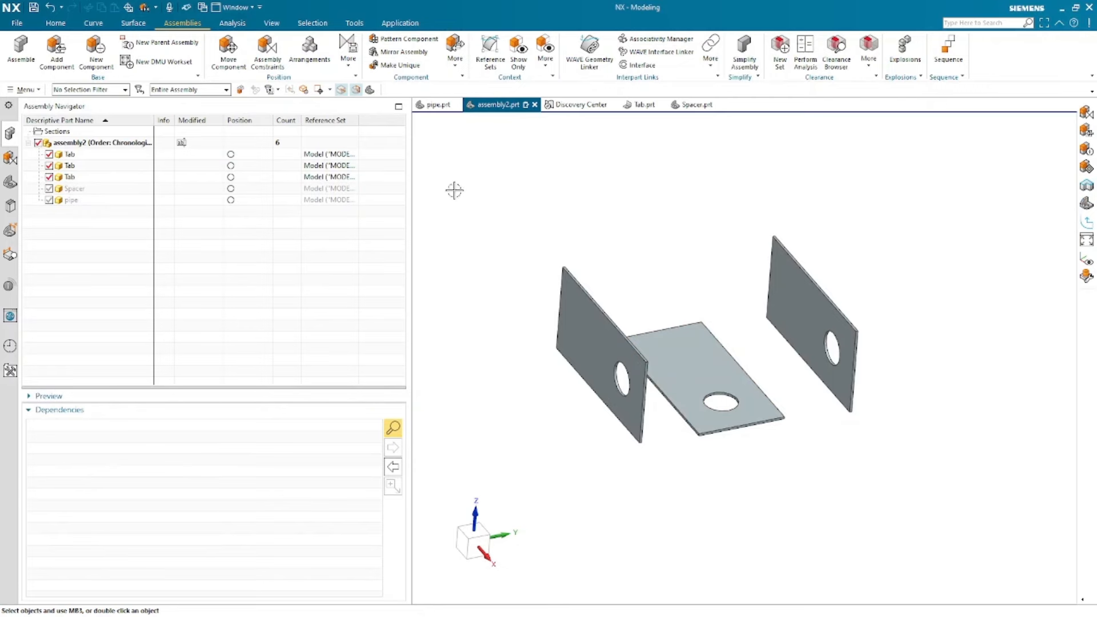
- Add Fix constraints to both upright tabs, leaving the base tab free to move
click(268, 52)
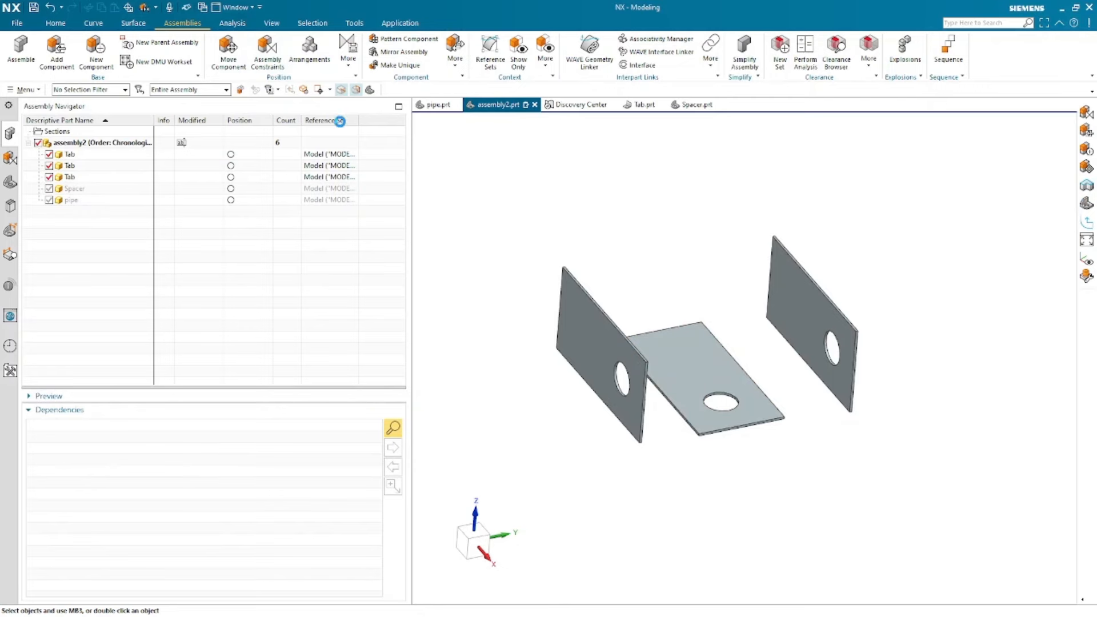
click(601, 330)
click(302, 276)
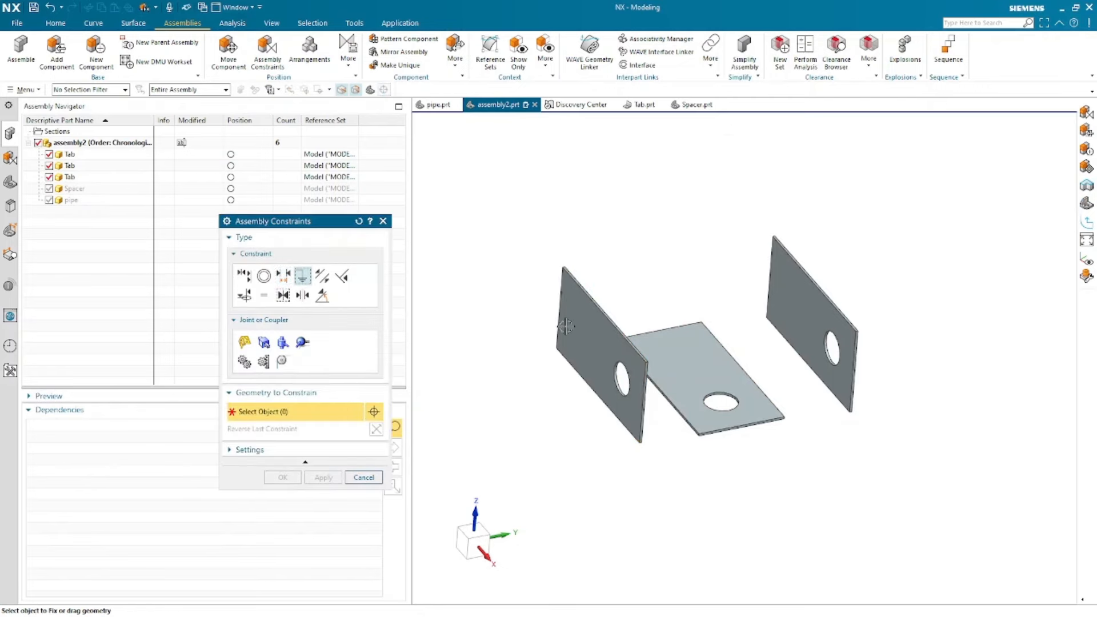
click(782, 290)
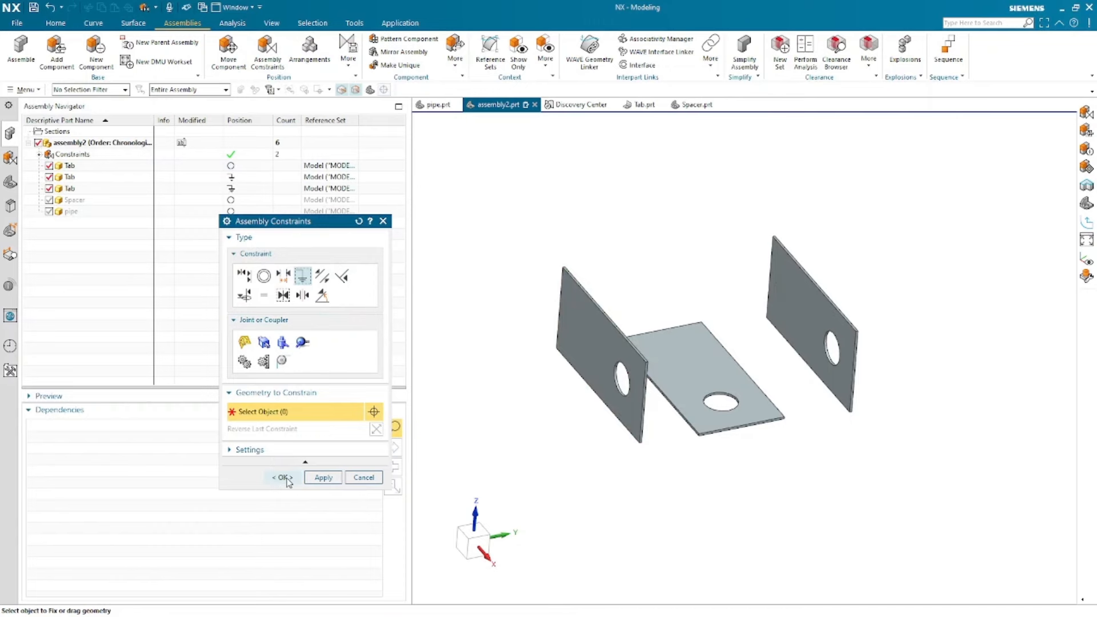
click(287, 479)
middle_drag(583, 507, 572, 466)
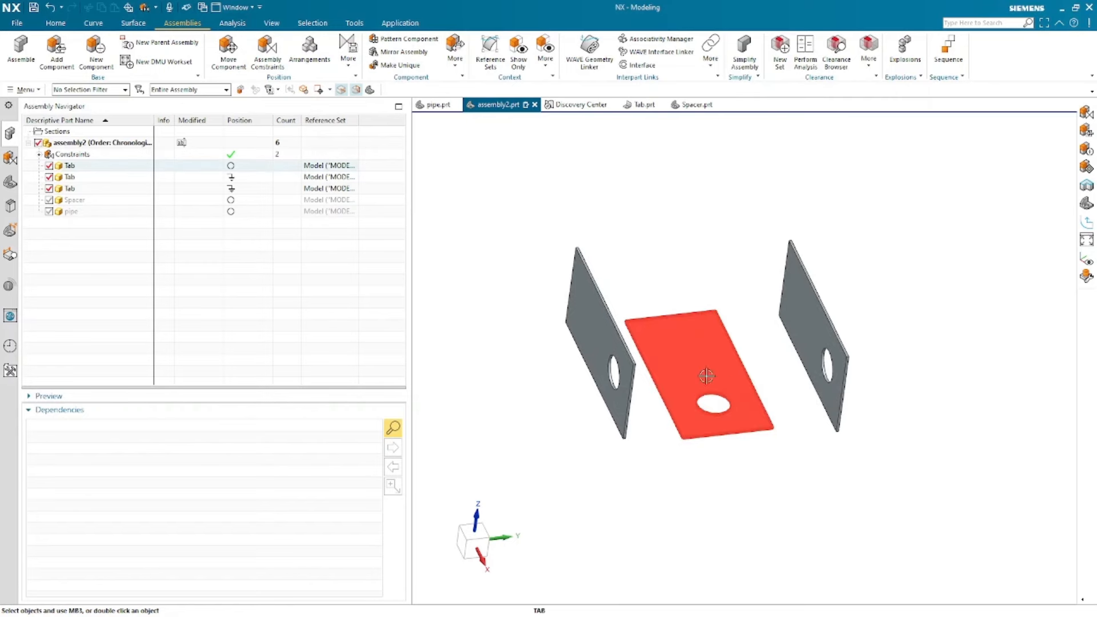
- With the Assembly Constraints command active, move the free base tab off-center, below and toward the upright tab on the +Y side
click(262, 55)
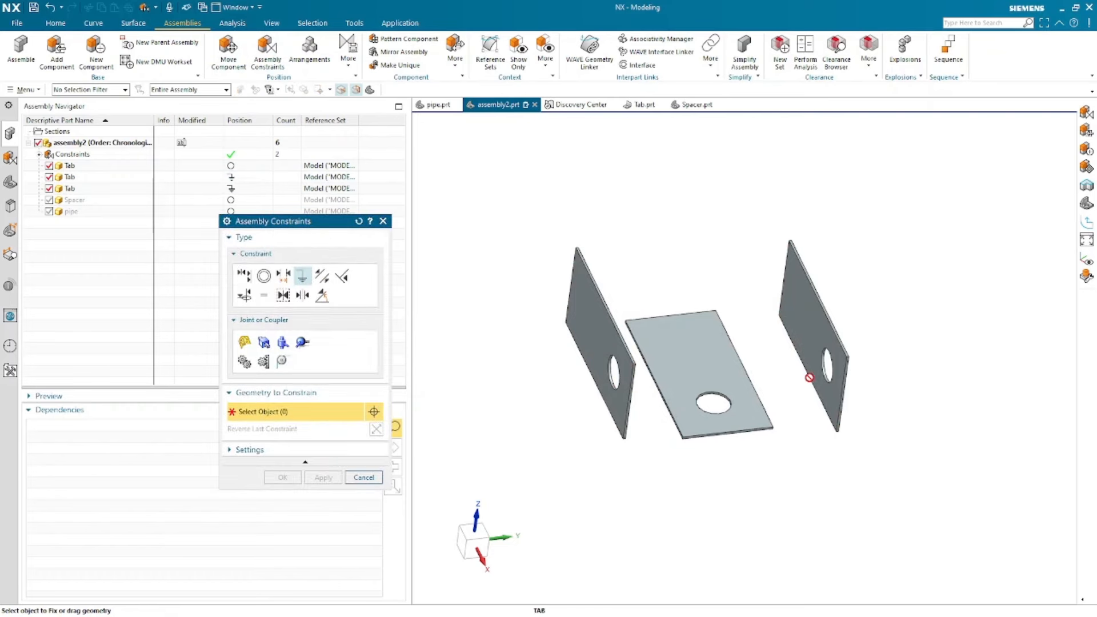
click(244, 276)
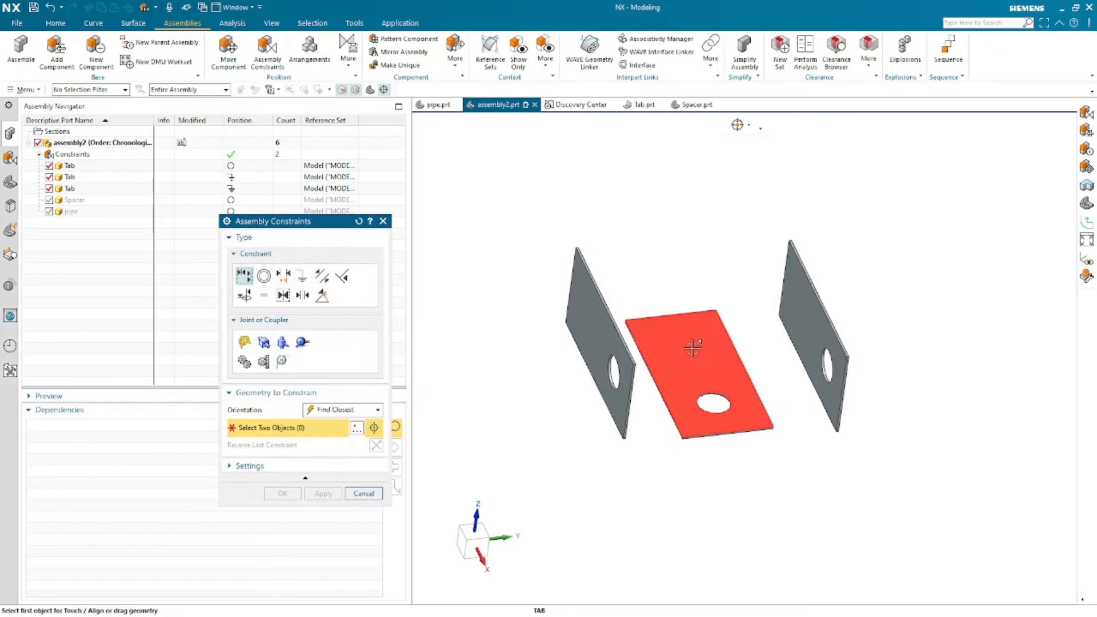
drag(737, 337, 805, 401)
middle_drag(674, 400, 627, 386)
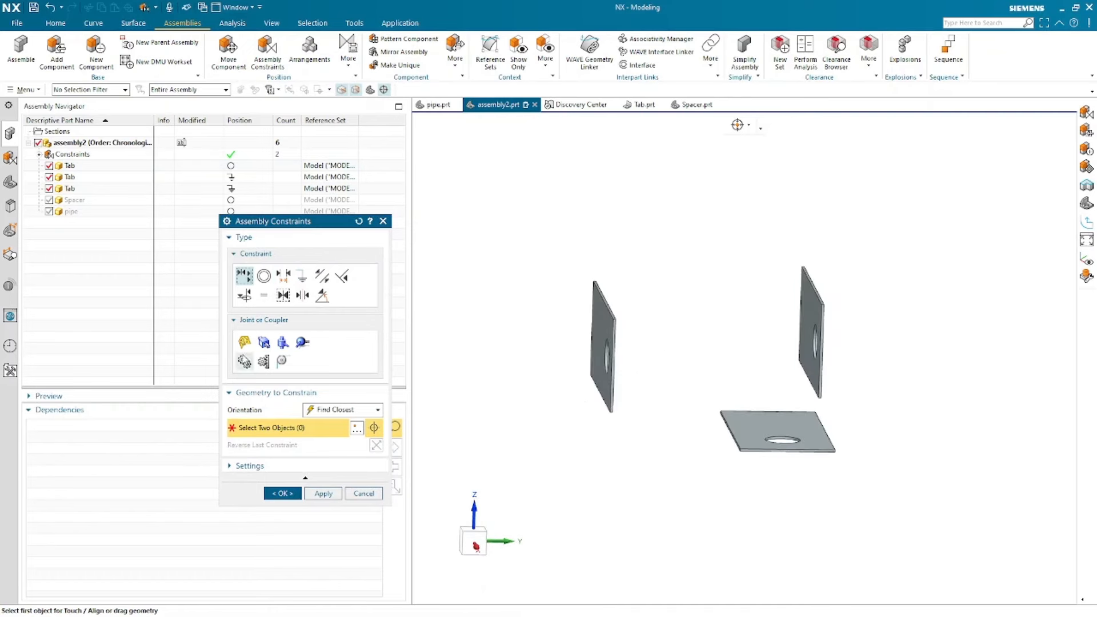
- Center the base tab's hole centerline between the outer faces of the two upright tabs using the 1 to 2 subtype
click(305, 296)
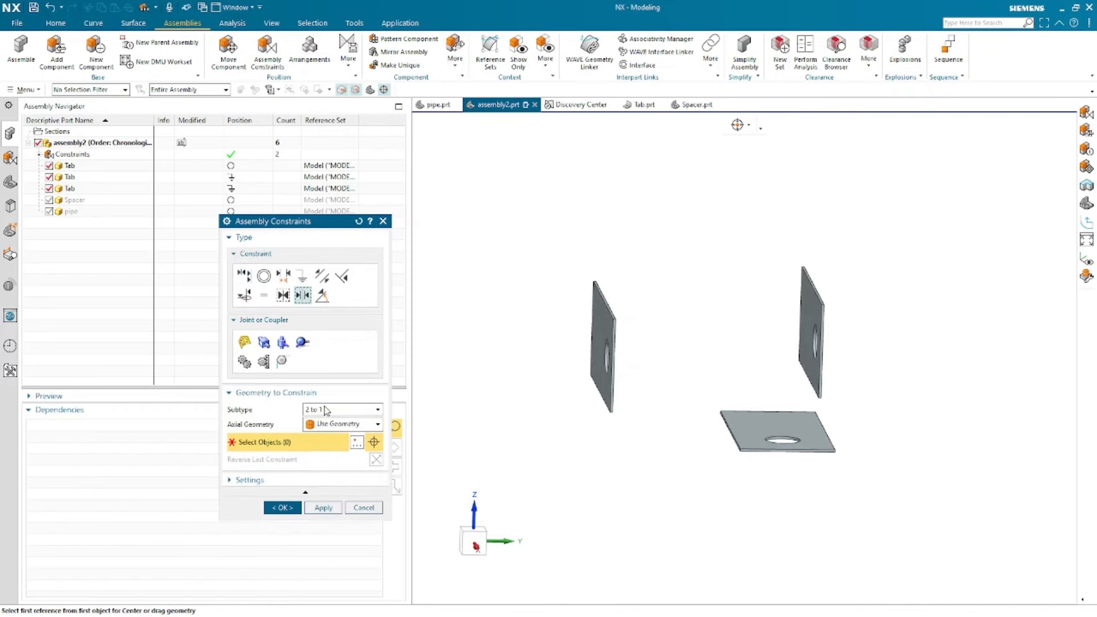
click(331, 410)
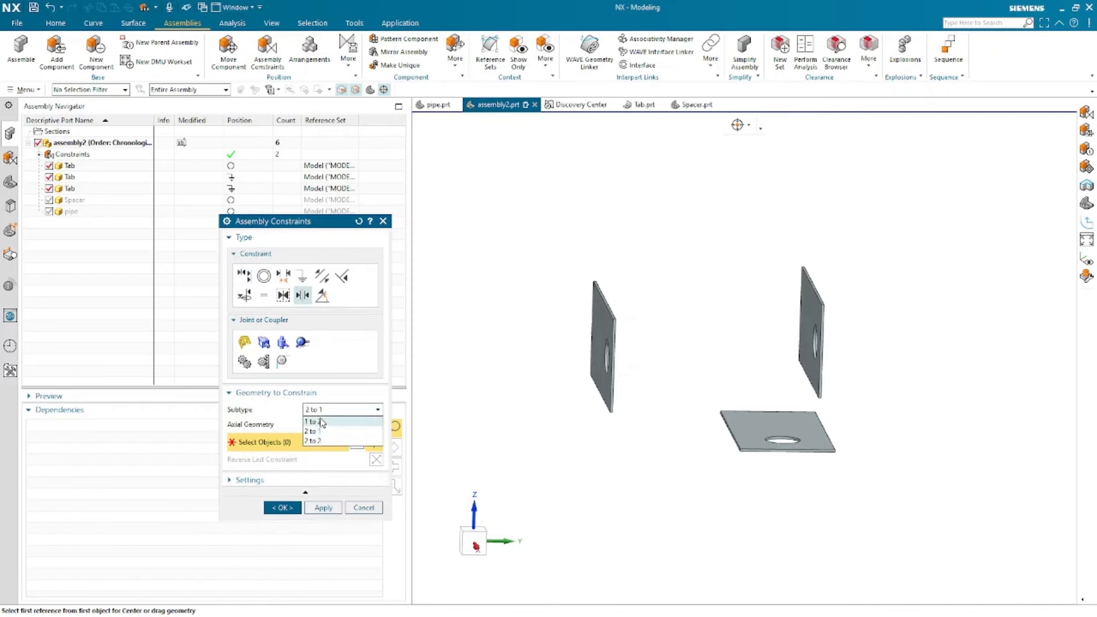
click(317, 423)
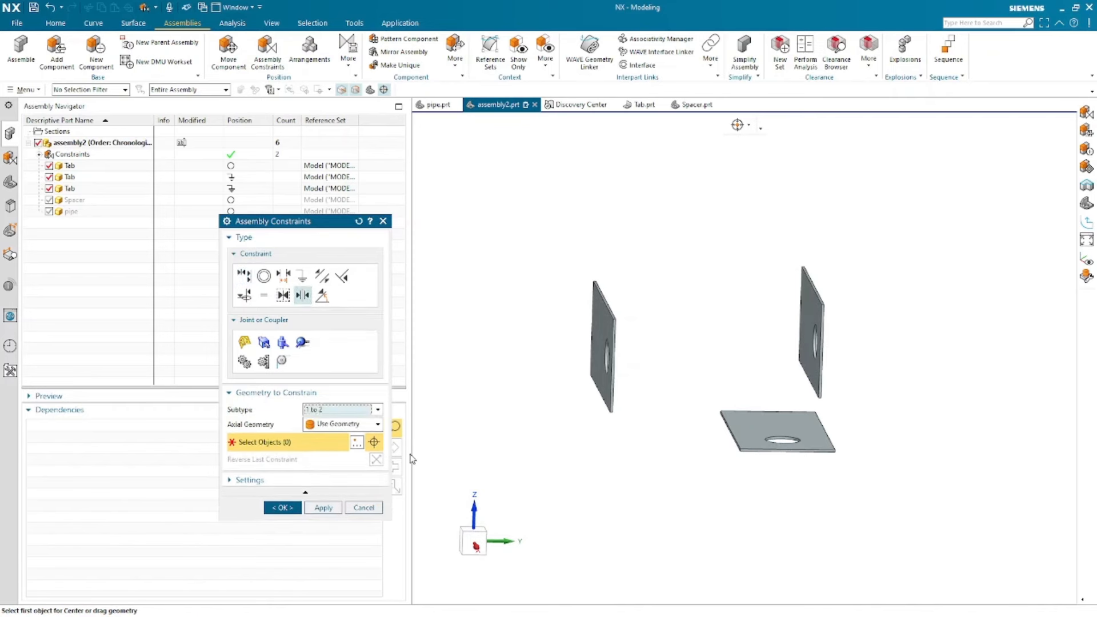
middle_drag(578, 472, 676, 522)
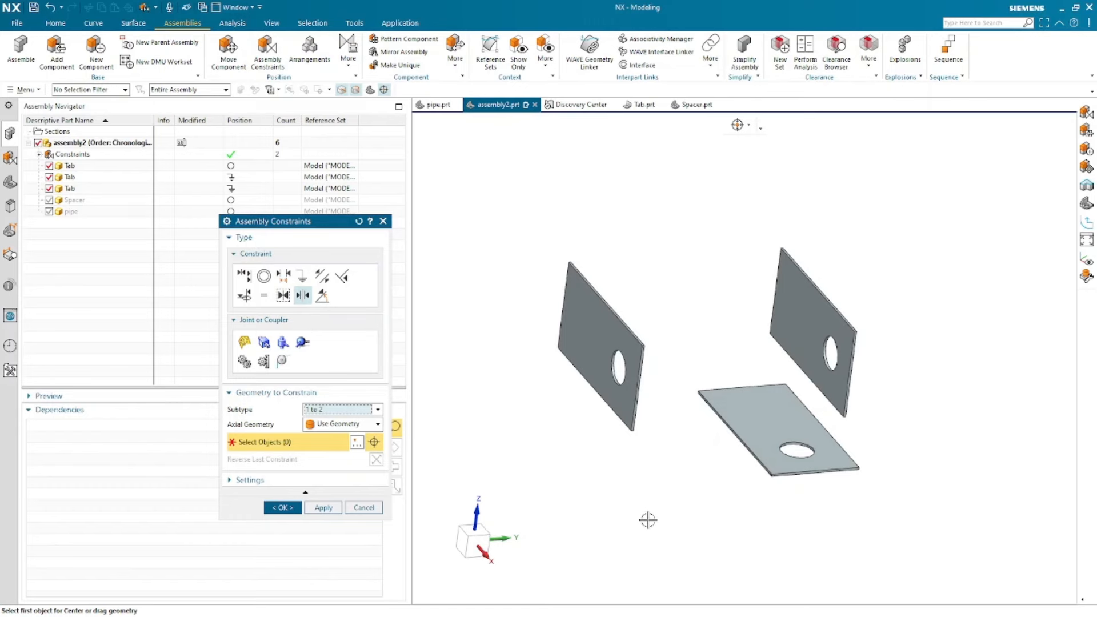
scroll(850, 500, up, 5)
scroll(719, 402, up, 3)
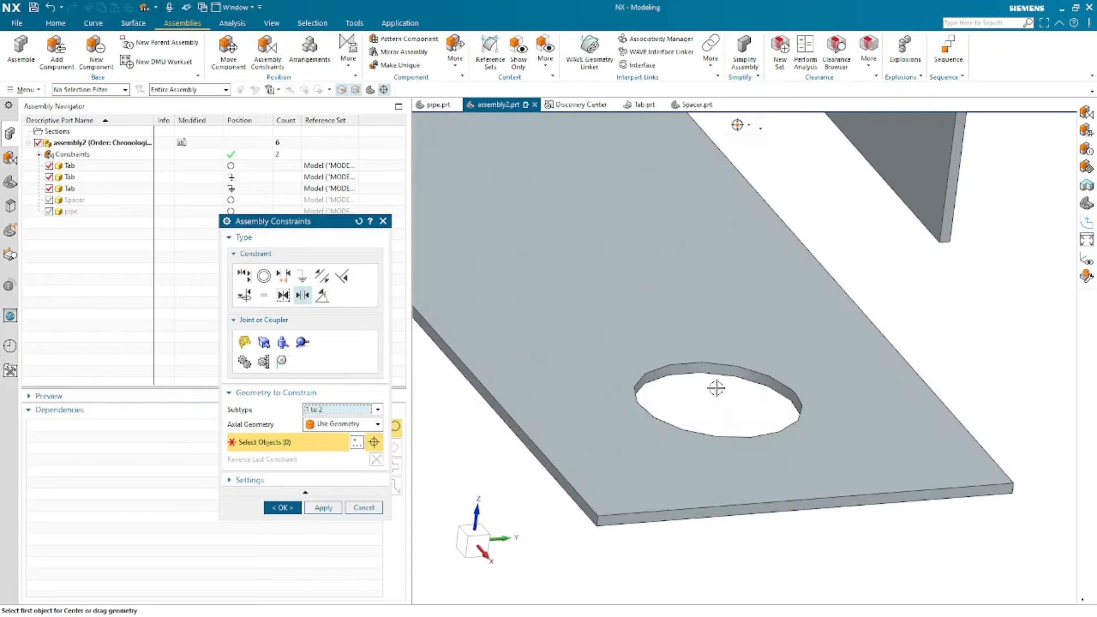
click(719, 402)
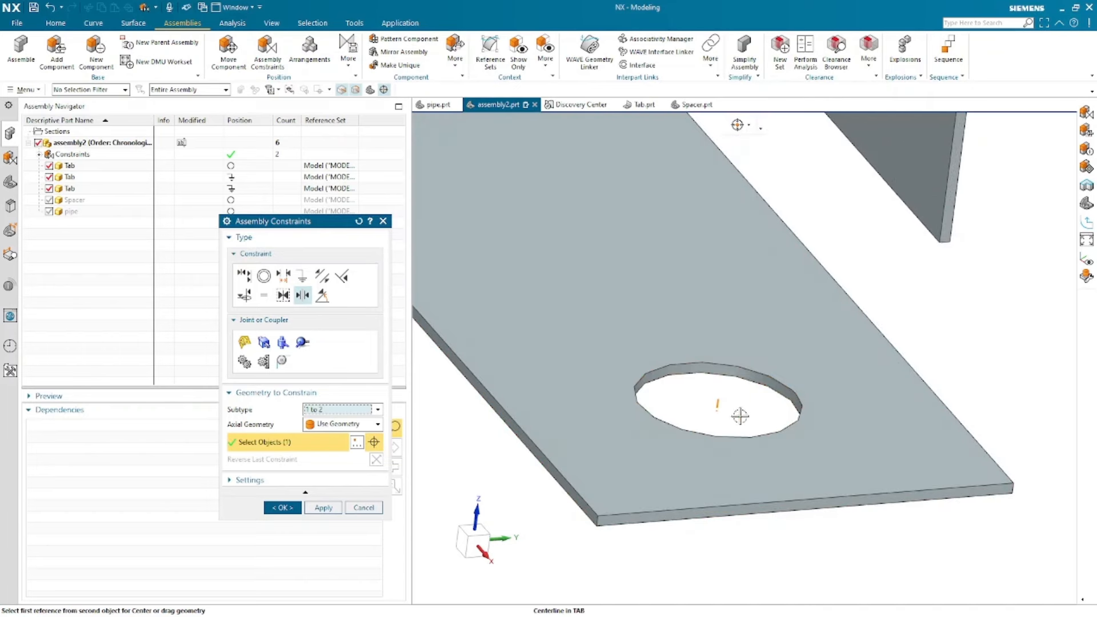
scroll(740, 417, down, 7)
scroll(748, 544, down, 1)
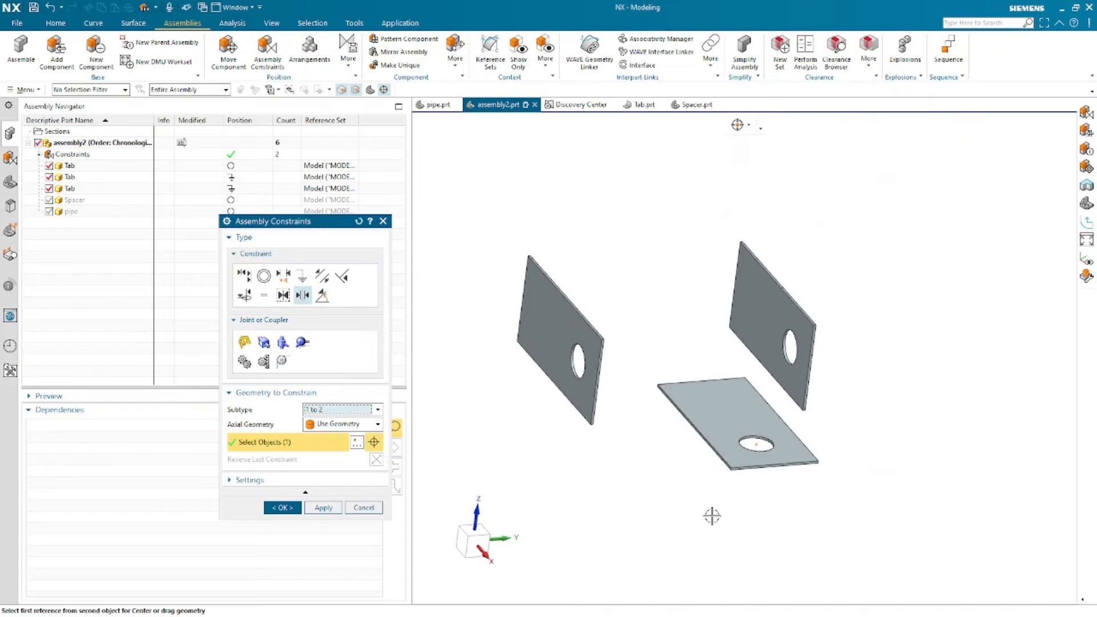
click(537, 340)
middle_drag(694, 460, 615, 449)
click(758, 286)
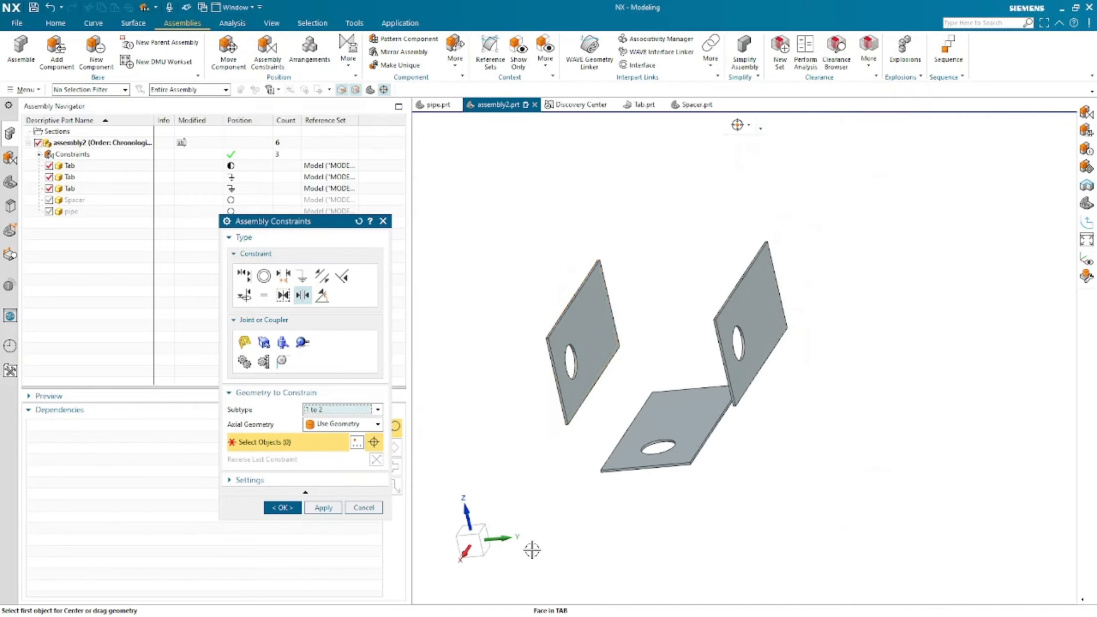
click(470, 544)
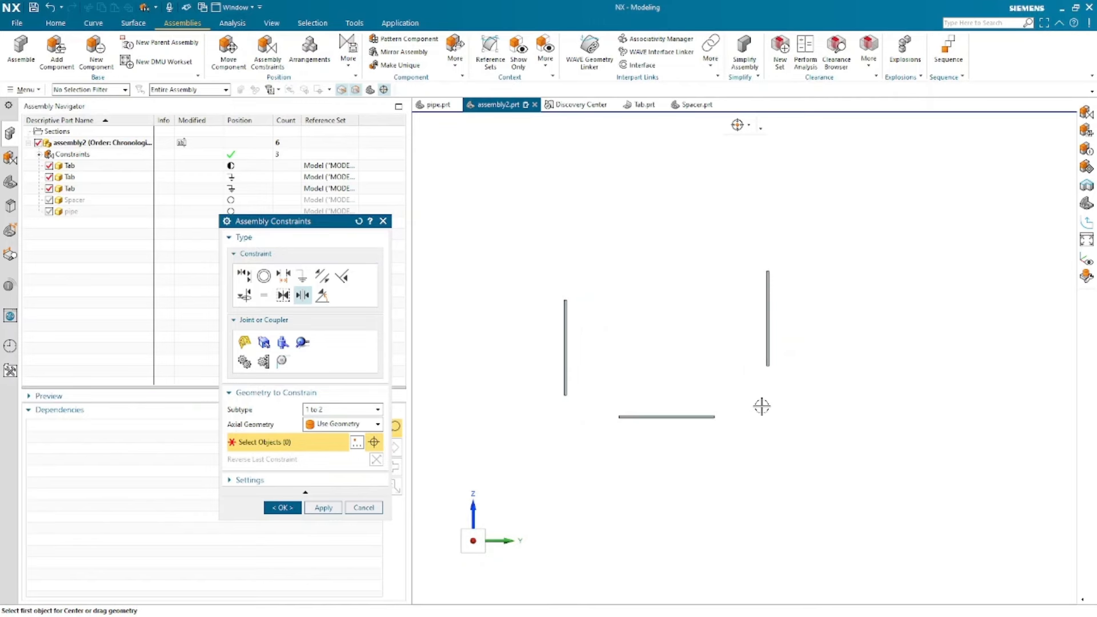
middle_drag(619, 307, 625, 343)
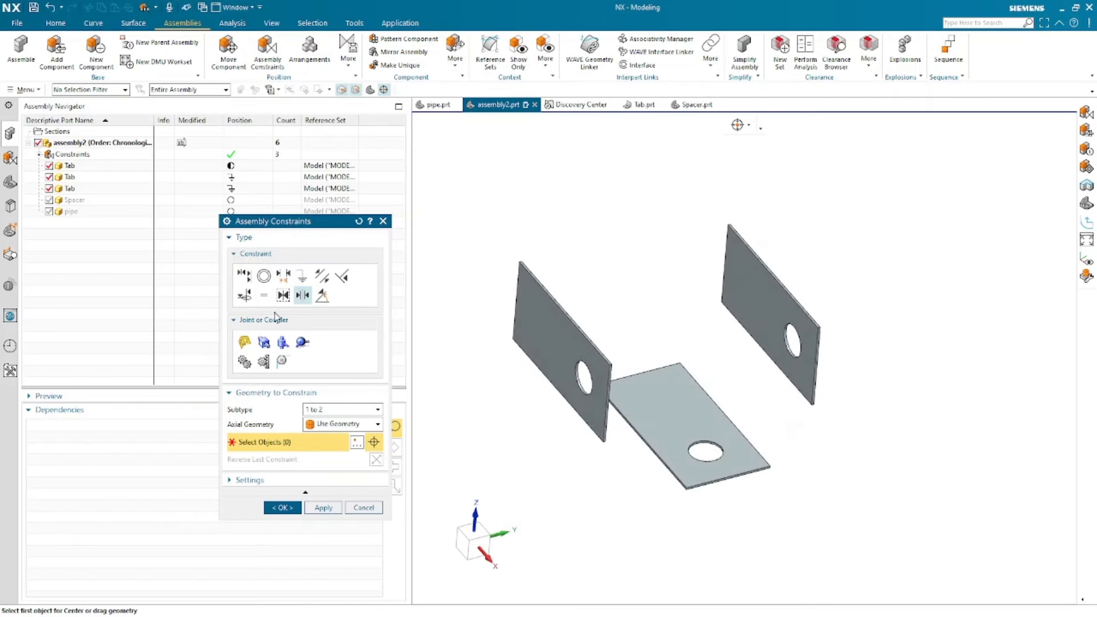
- Move the centered base tab around to test its remaining freedom, leaving it raised between the two upright tabs
click(244, 277)
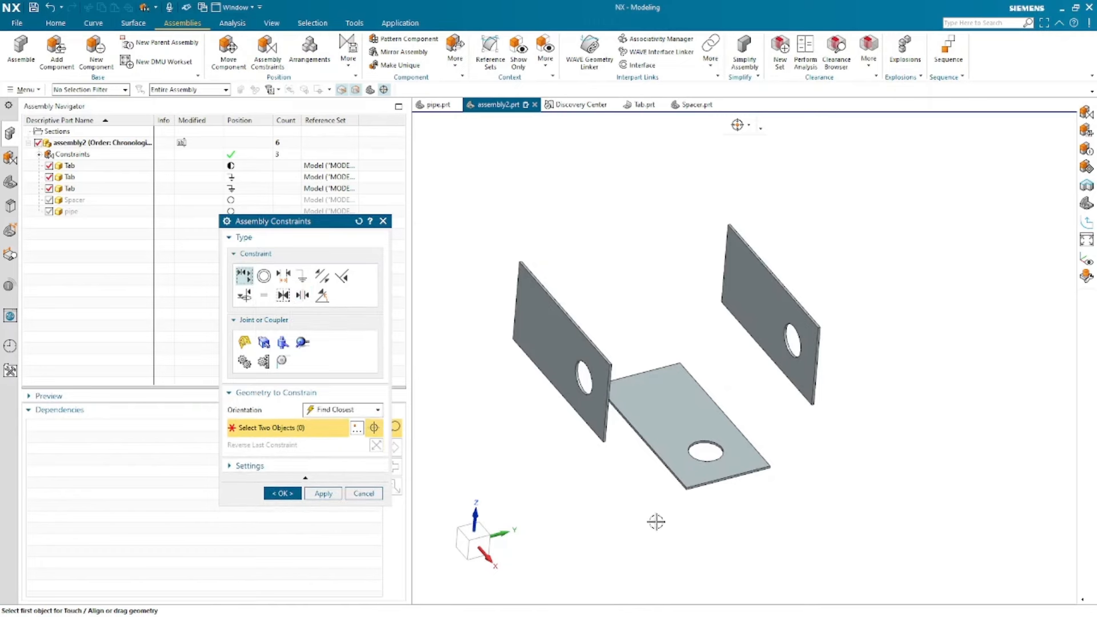
middle_drag(723, 492, 684, 498)
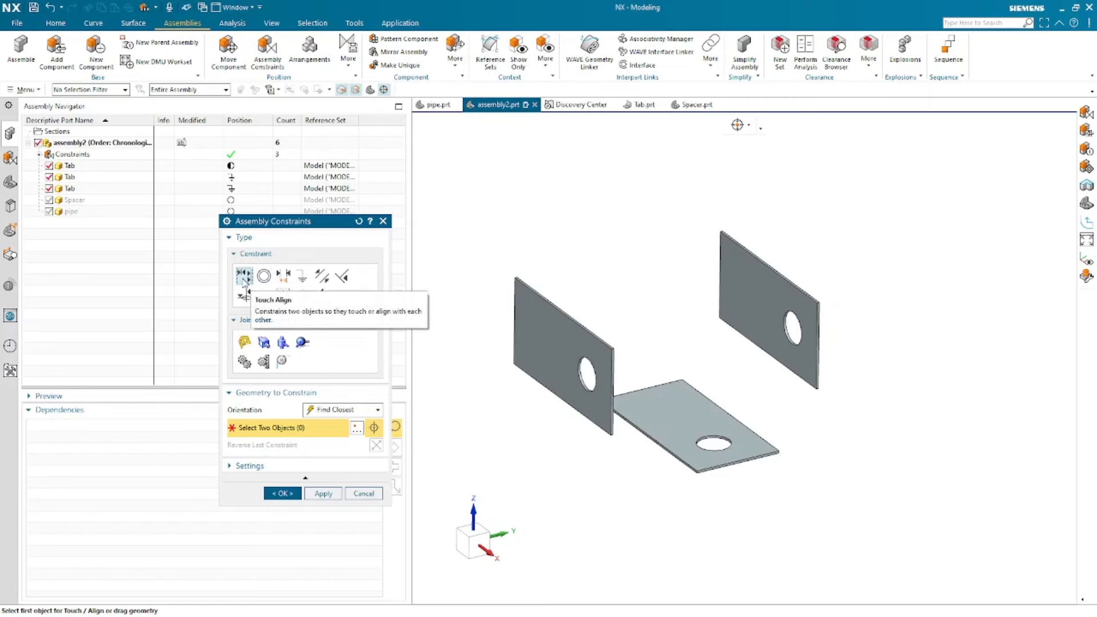
middle_drag(512, 434, 514, 443)
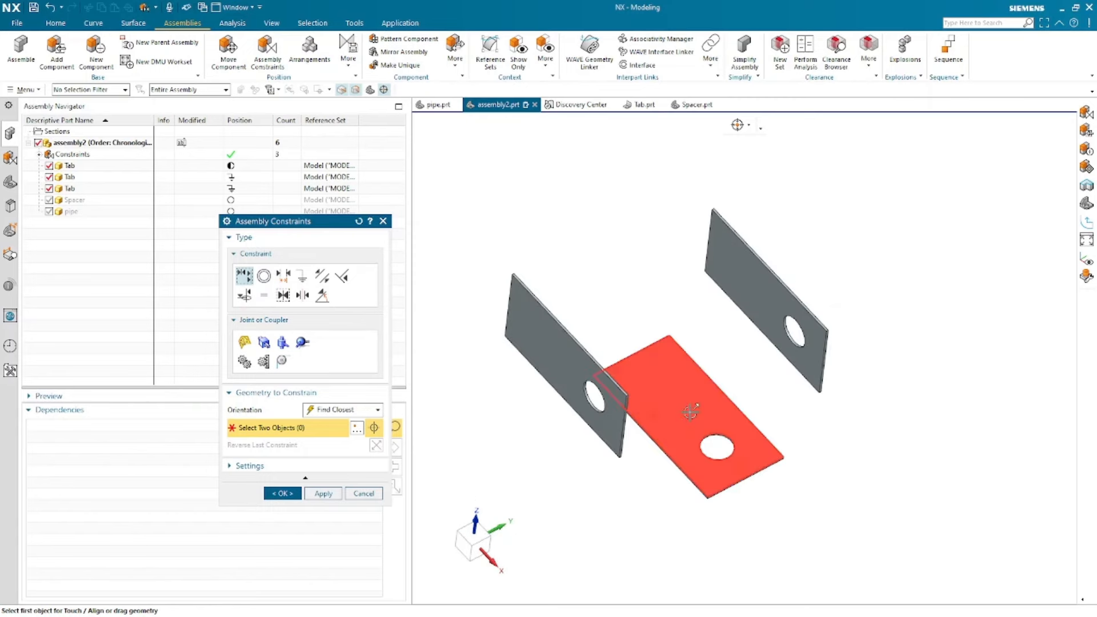
drag(690, 411, 658, 287)
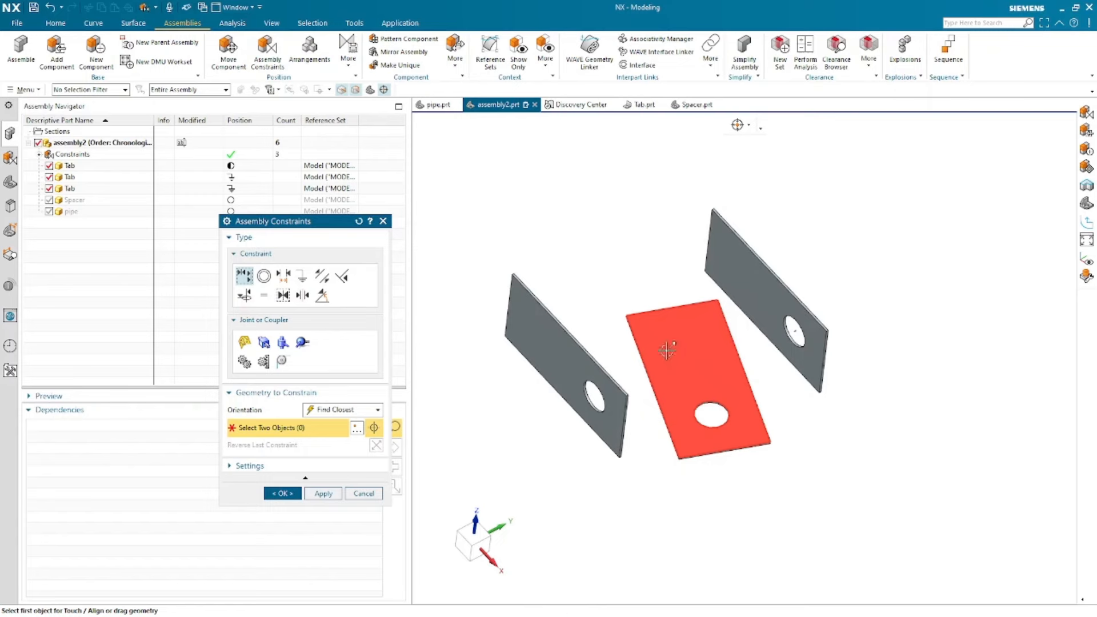
drag(667, 351, 551, 223)
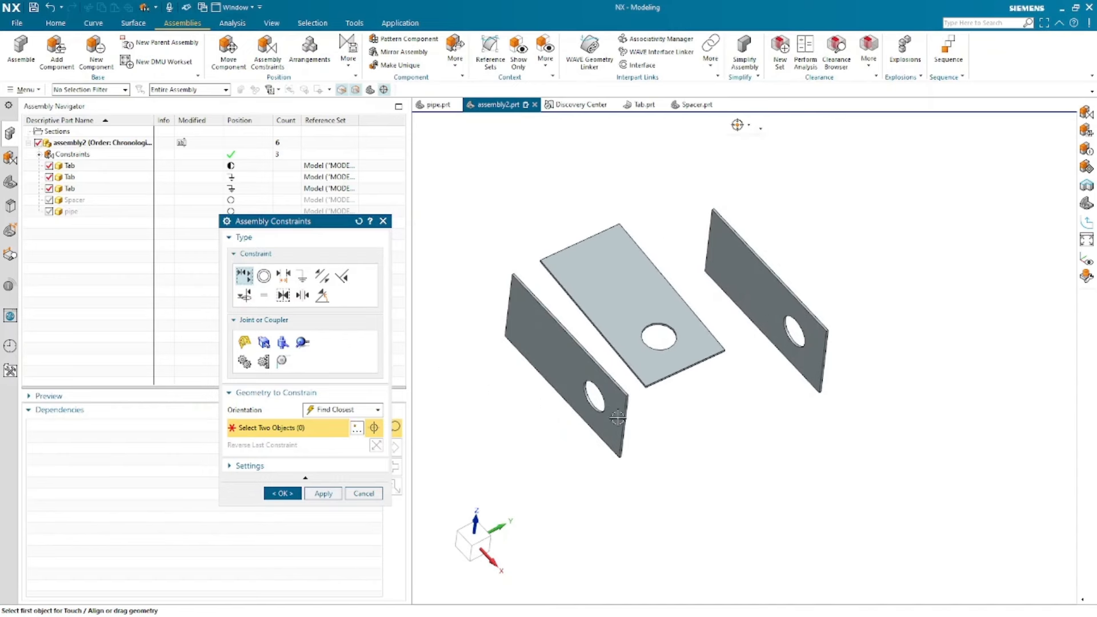
scroll(542, 292, up, 5)
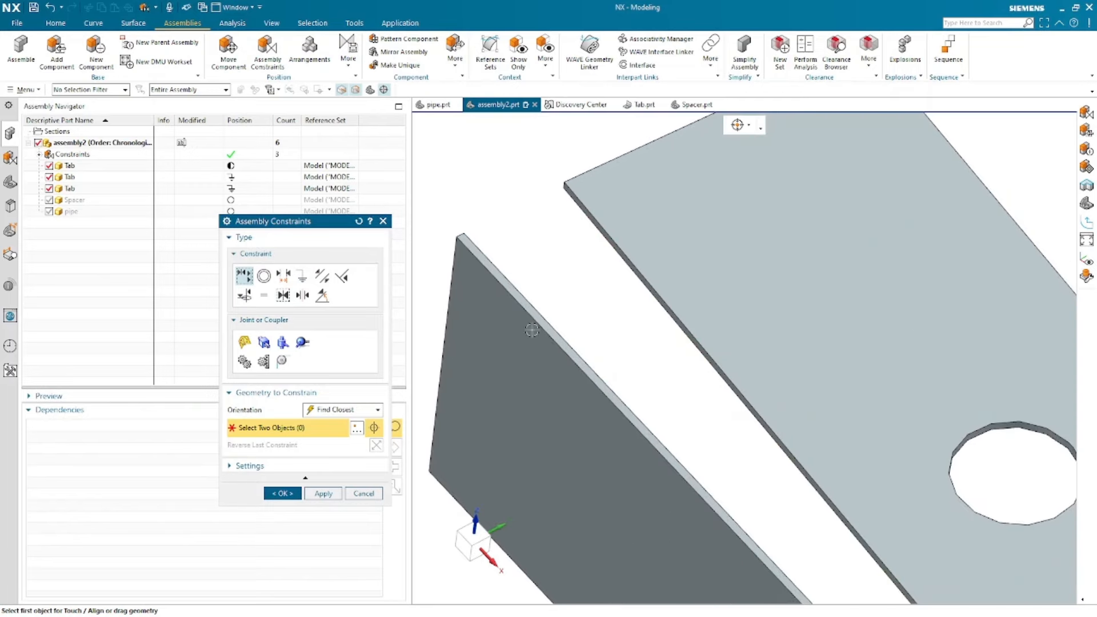
scroll(592, 262, down, 5)
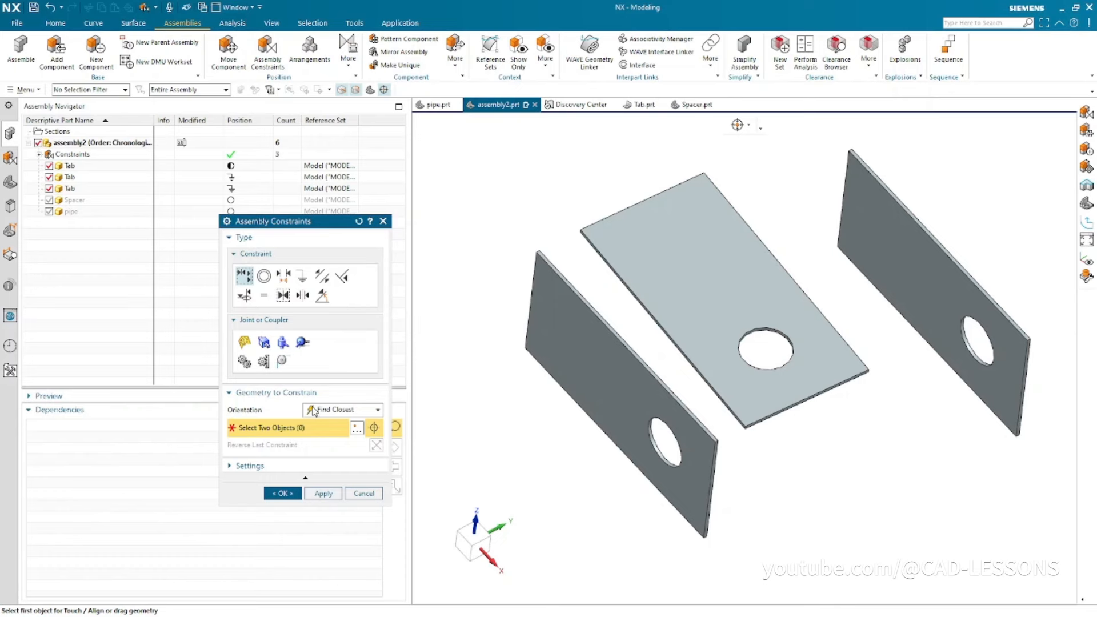
- Suppress the existing 1 to 2 Center constraint and set up a new Center constraint with the 2 to 2 subtype
click(303, 295)
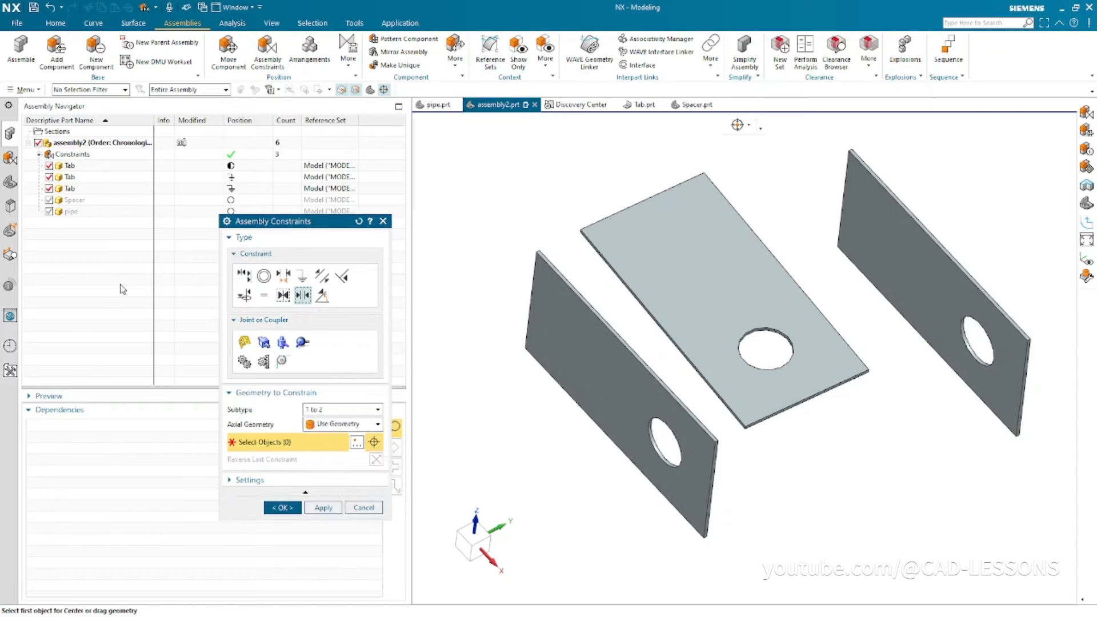
click(38, 155)
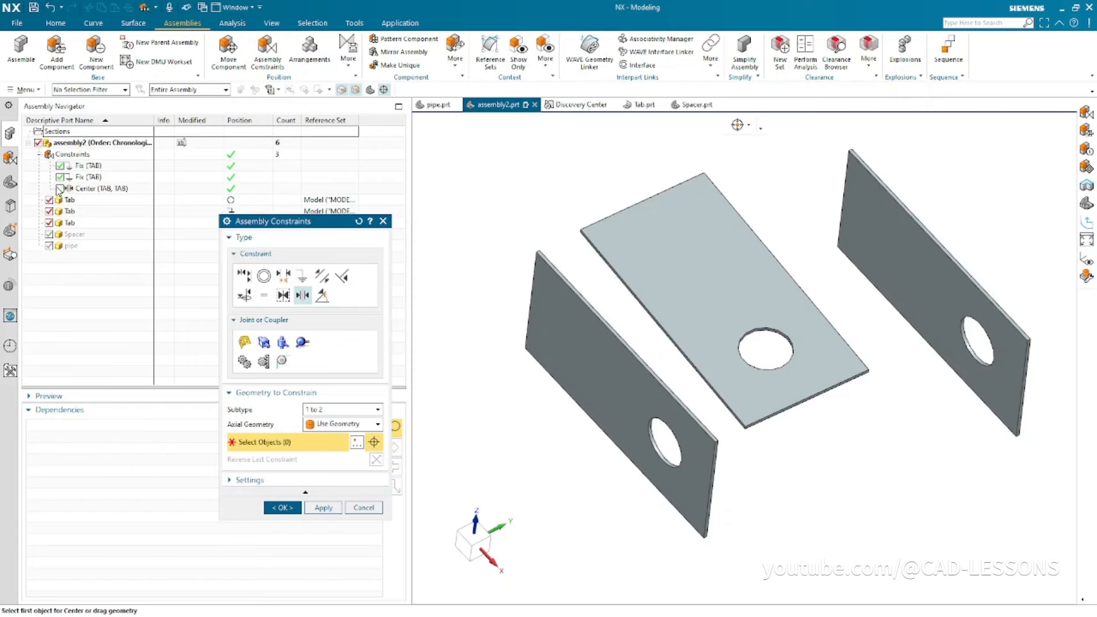
click(341, 410)
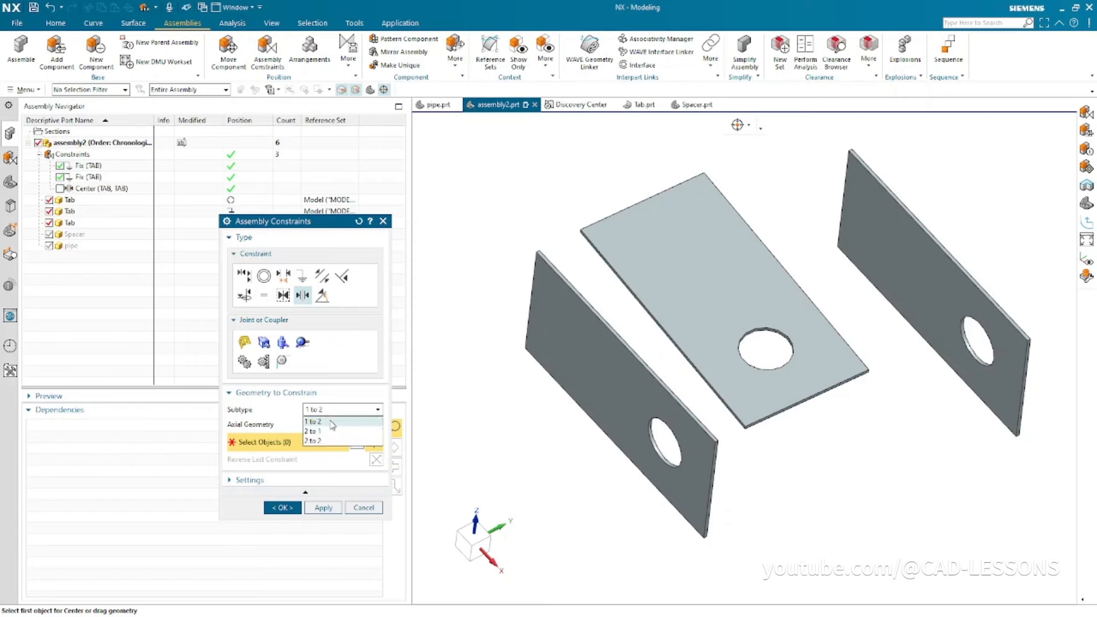
click(324, 441)
scroll(594, 189, up, 2)
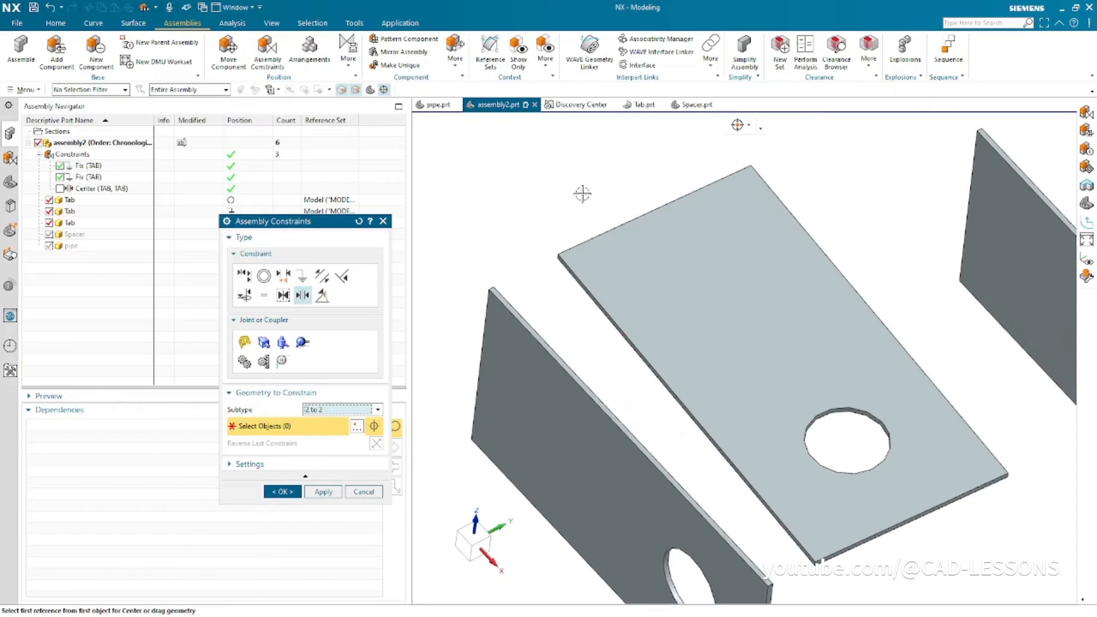
scroll(518, 292, down, 2)
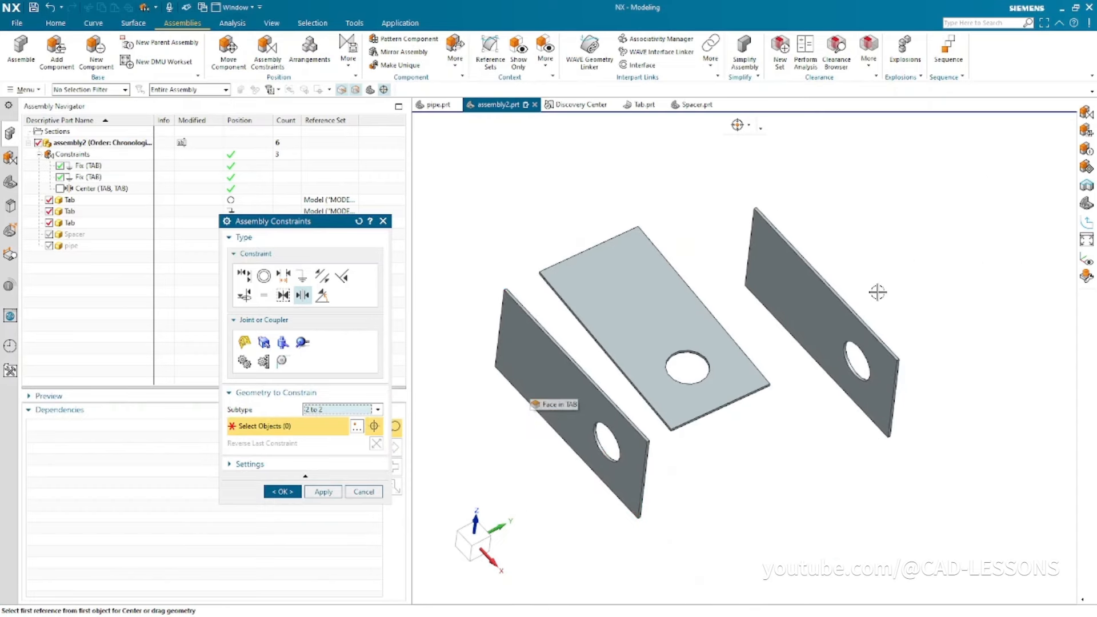
- Select the base tab's two long side faces as the first pair of references for the 2 to 2 Center constraint
scroll(561, 305, up, 4)
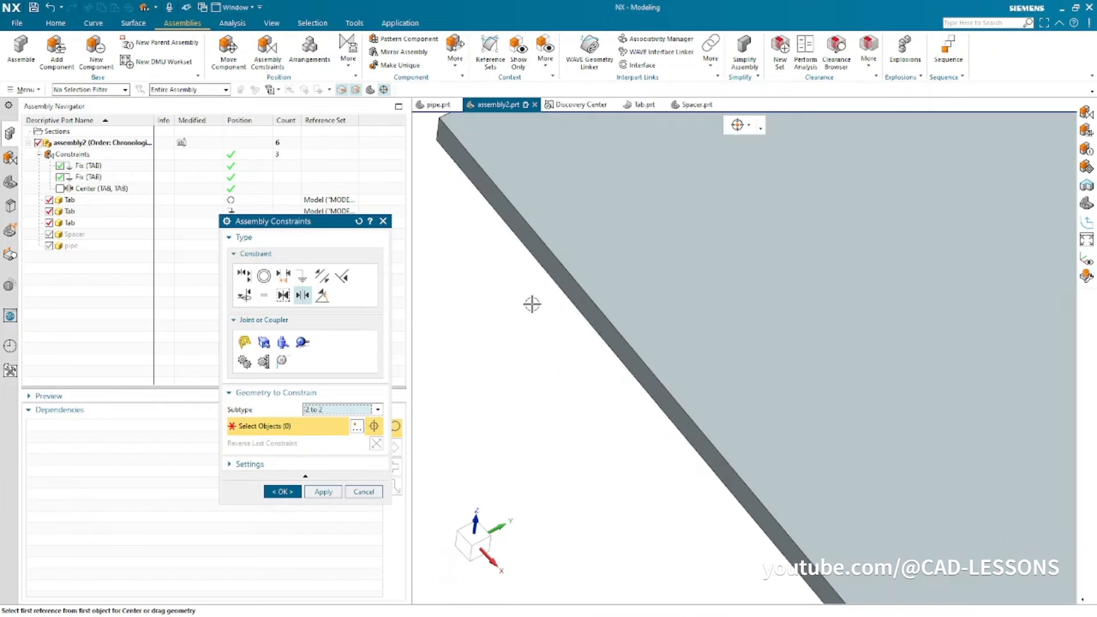
click(556, 270)
scroll(477, 312, down, 4)
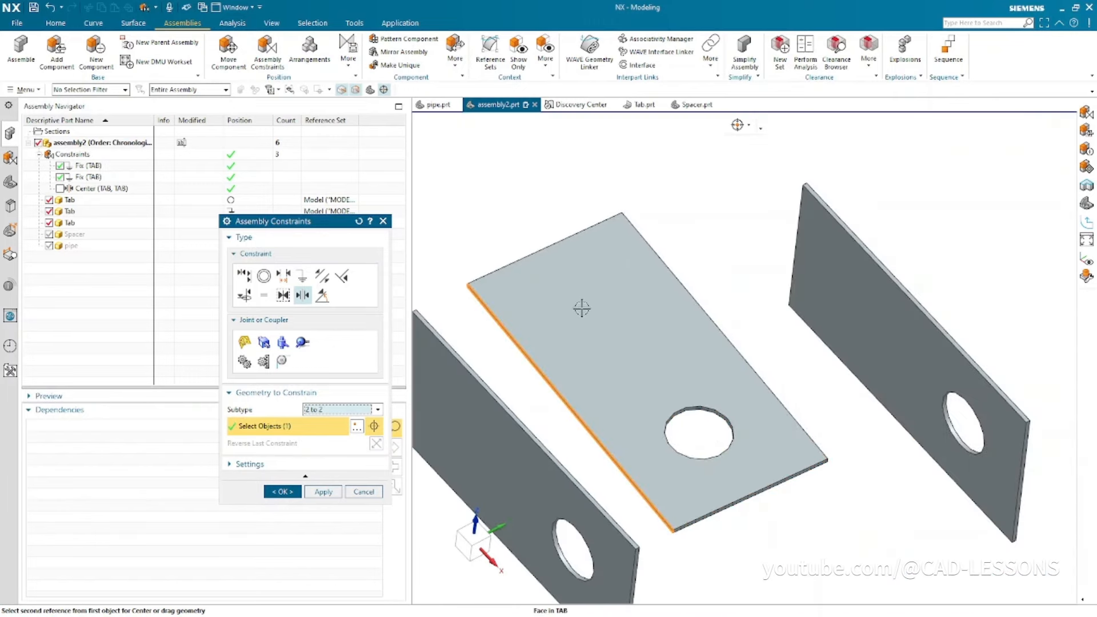
middle_drag(580, 306, 532, 270)
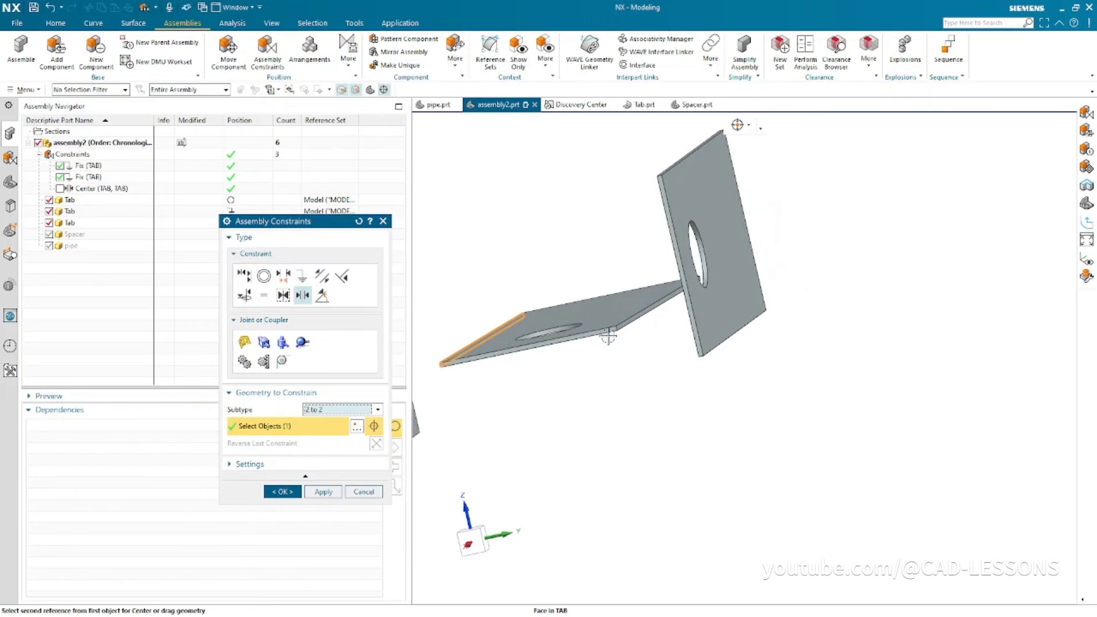
scroll(626, 336, up, 5)
click(646, 278)
scroll(756, 314, down, 5)
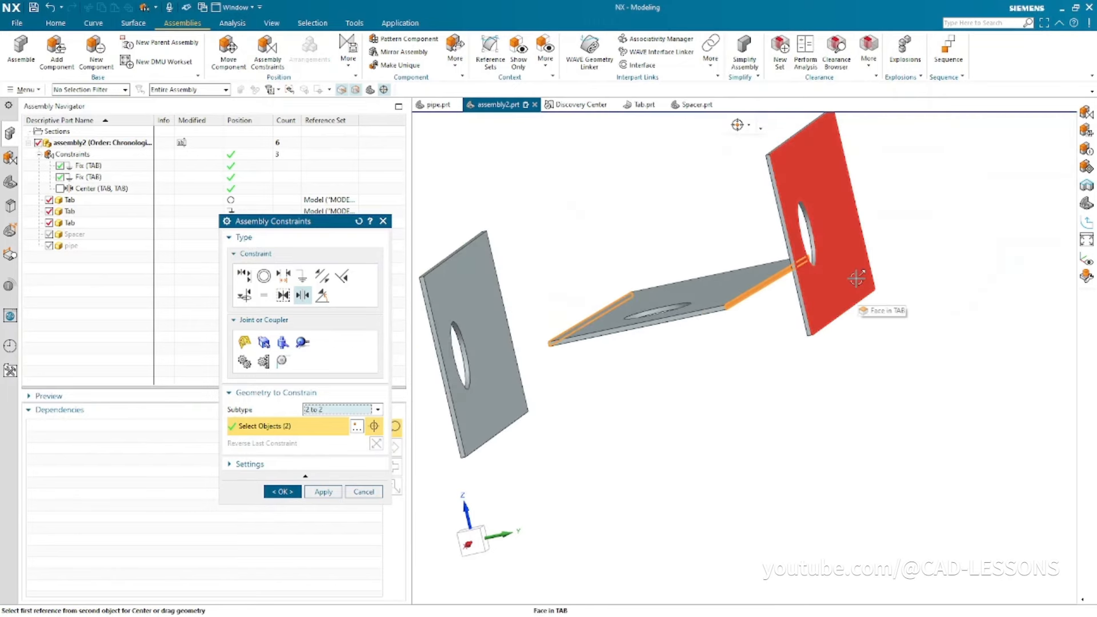
- Complete the 2 to 2 Center constraint with the outer faces of the two upright tabs as the second pair
click(857, 278)
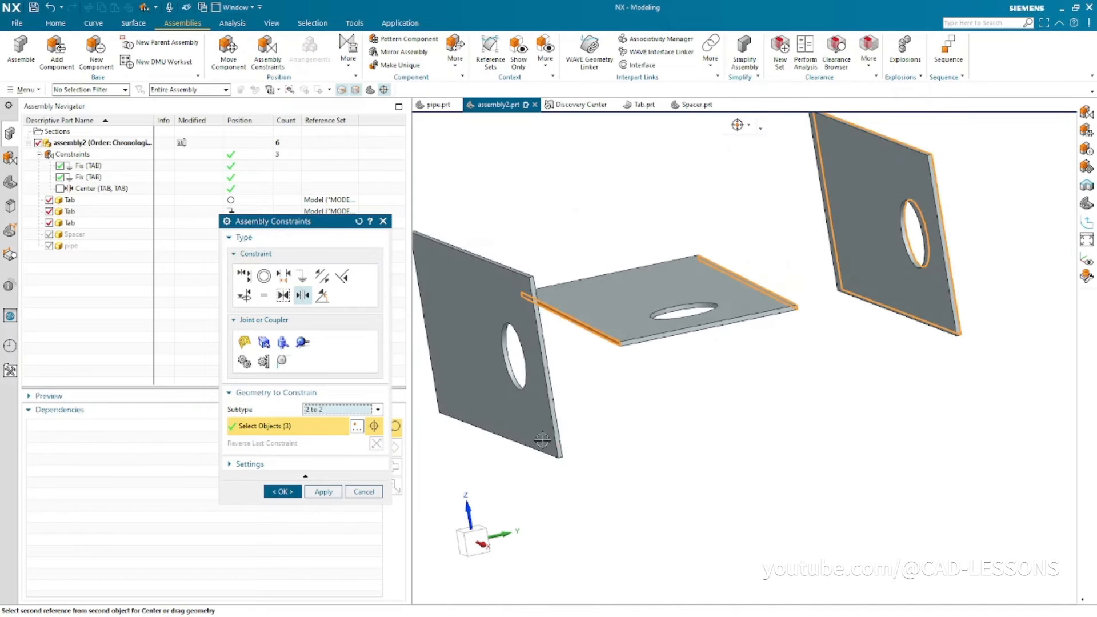
middle_drag(527, 448, 672, 372)
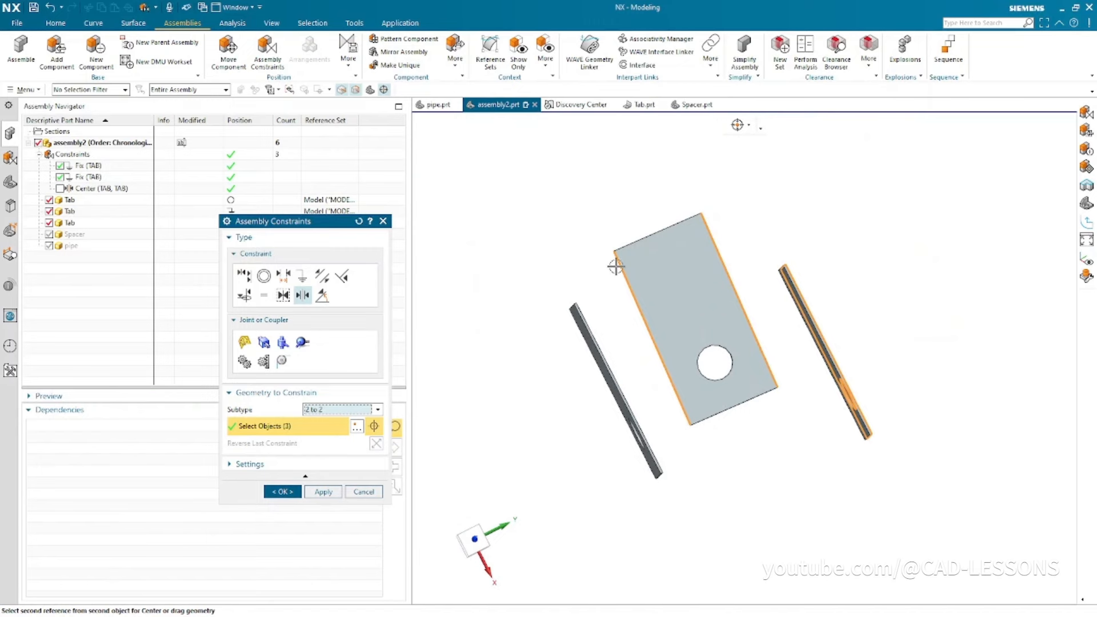
middle_drag(578, 343, 593, 343)
scroll(594, 284, up, 2)
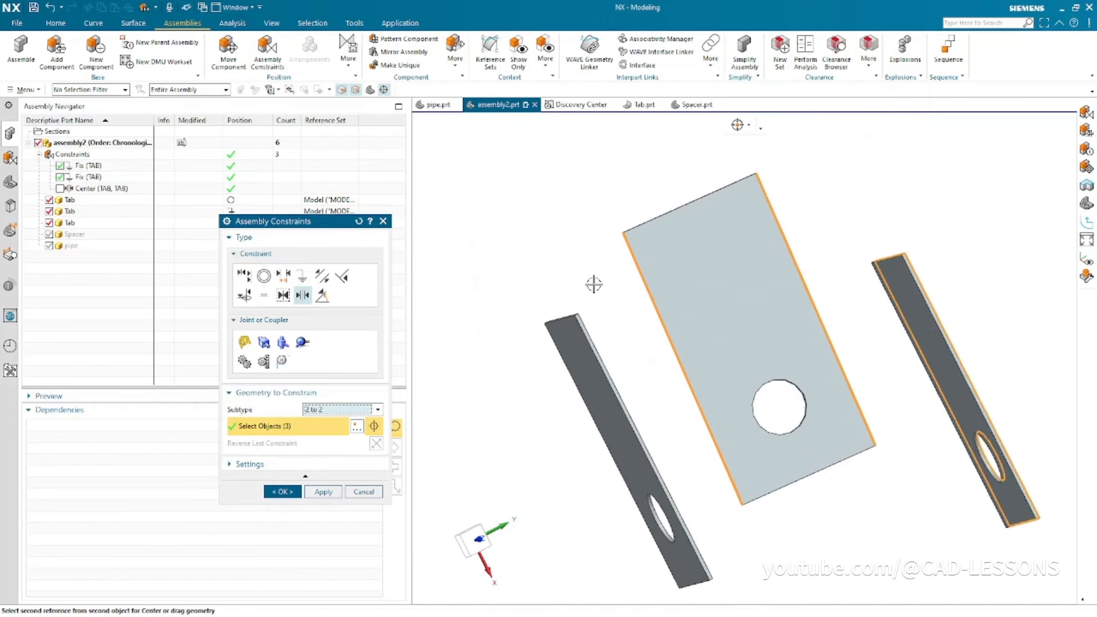
scroll(594, 284, up, 1)
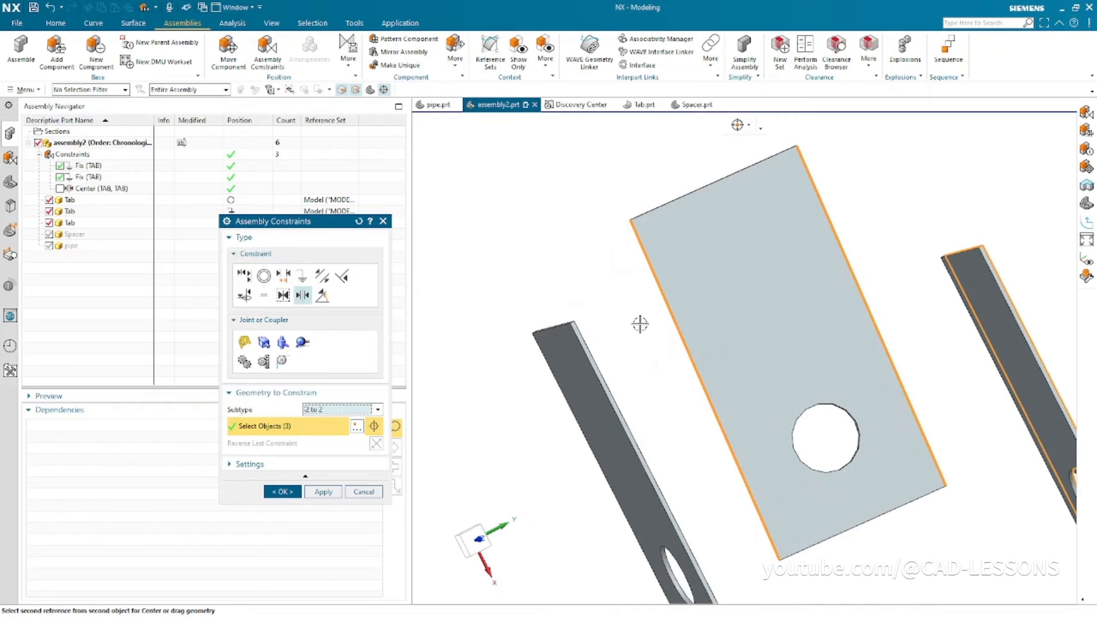
click(567, 350)
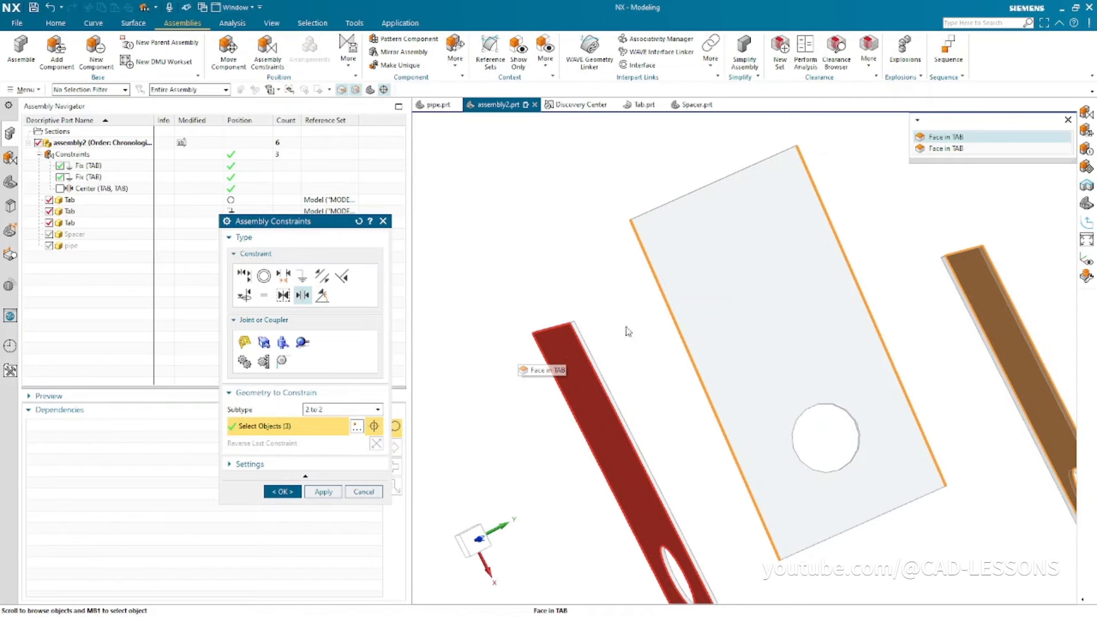
click(928, 137)
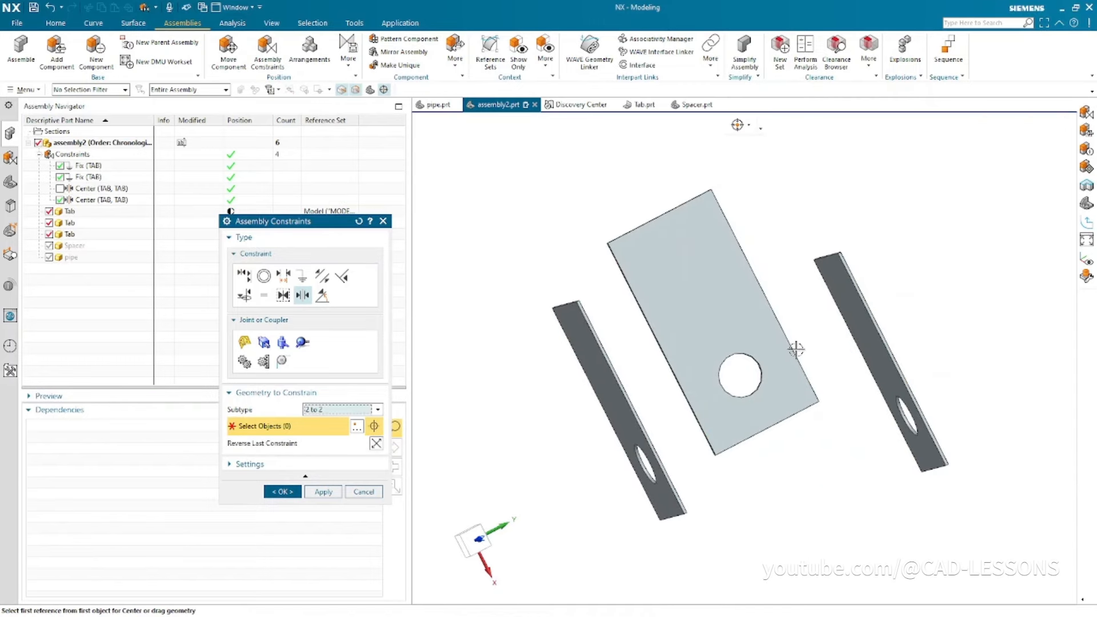
middle_drag(631, 398, 595, 456)
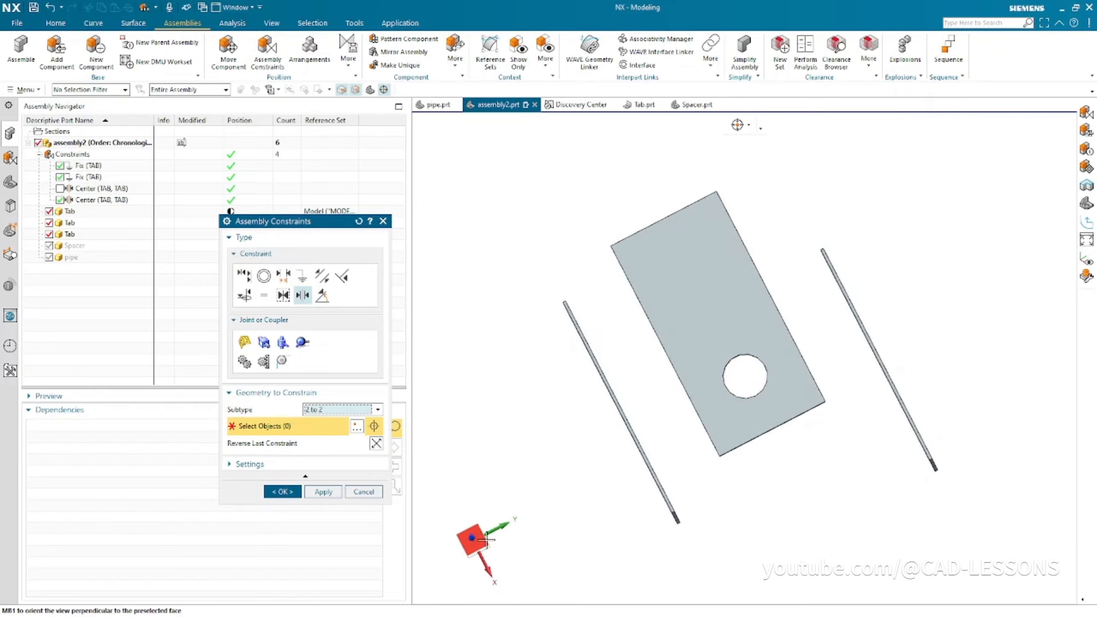
click(750, 386)
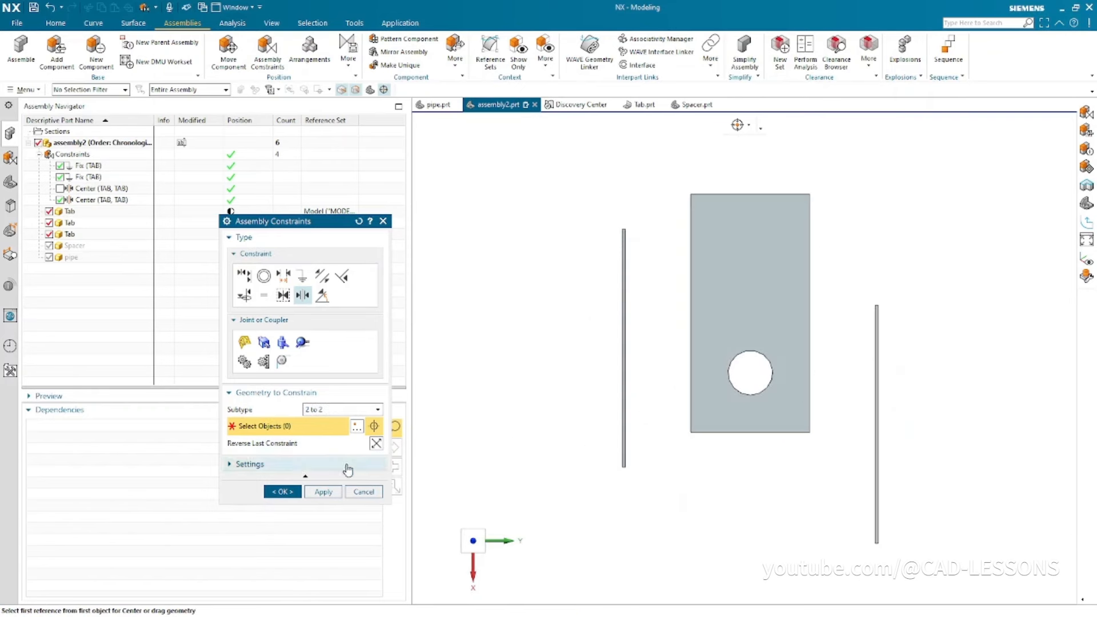
click(284, 492)
- Measure the distance from the outer face of the -Y upright tab to the base tab's nearest long side face
key(s)
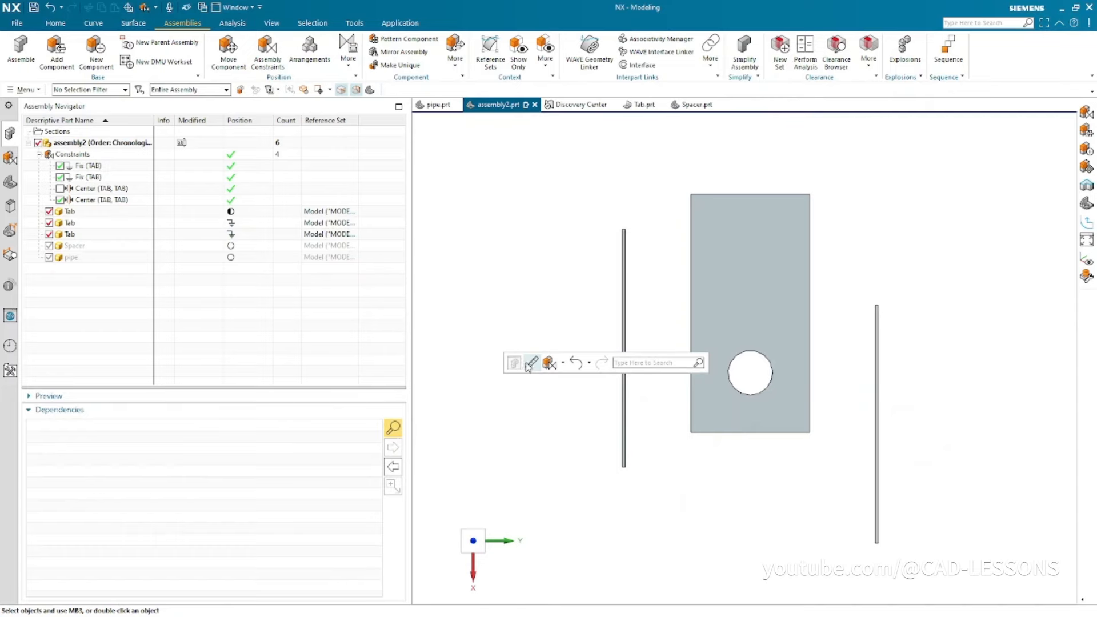
click(531, 363)
middle_drag(698, 478, 738, 425)
click(663, 375)
scroll(637, 375, up, 5)
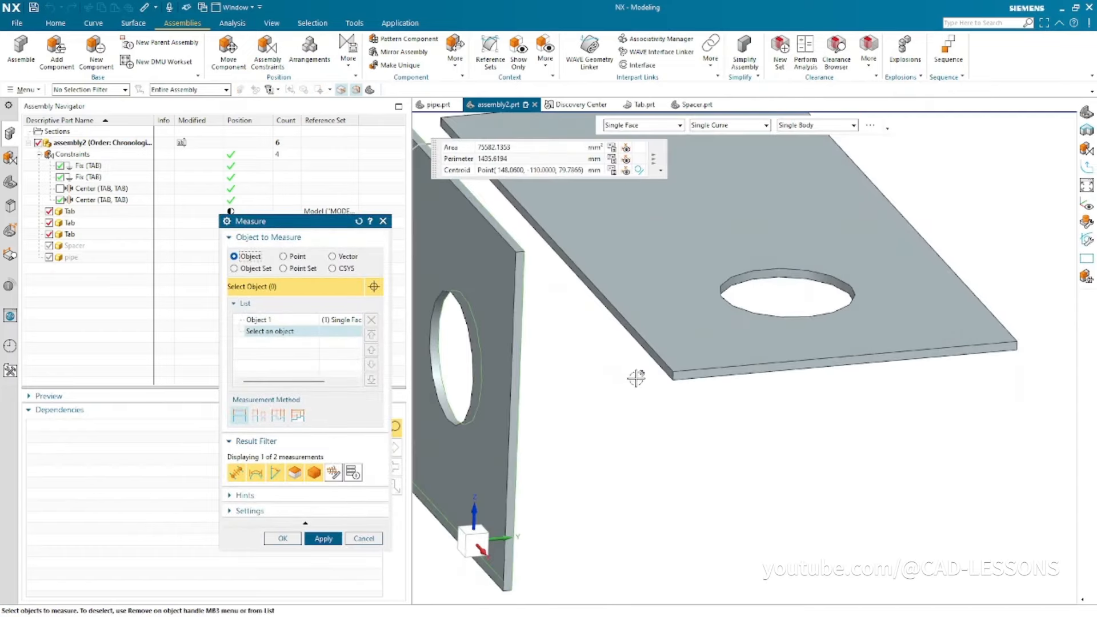
click(685, 360)
scroll(657, 371, down, 4)
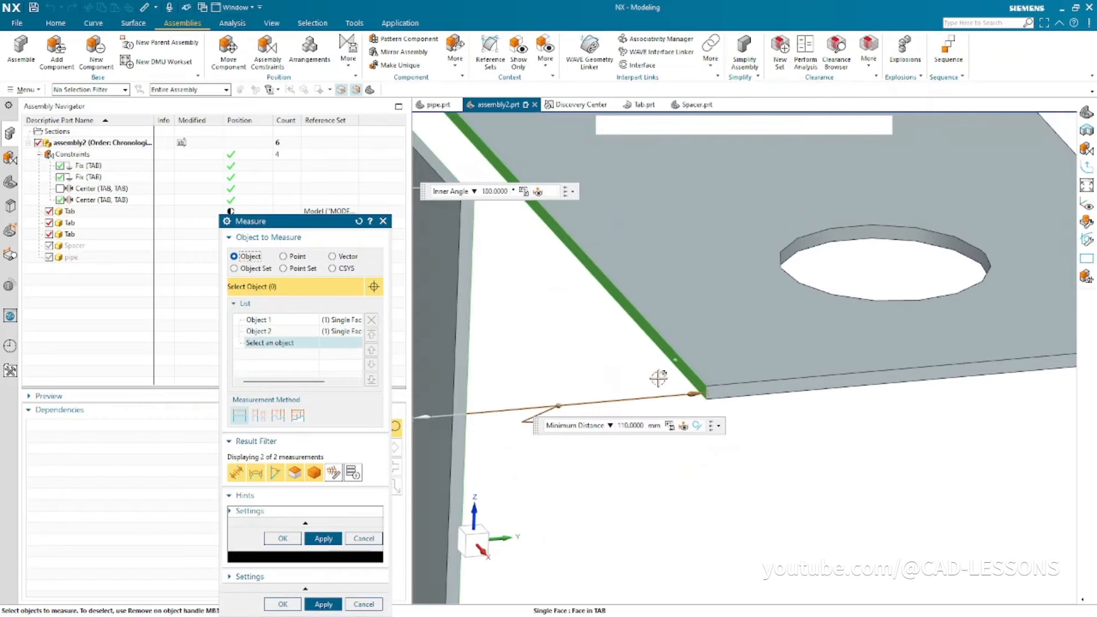
- Measure the distance from the outer face of the +Y upright tab to the base tab's nearest long side face
click(358, 224)
click(1035, 217)
middle_drag(1035, 217, 892, 298)
scroll(832, 292, up, 5)
click(832, 292)
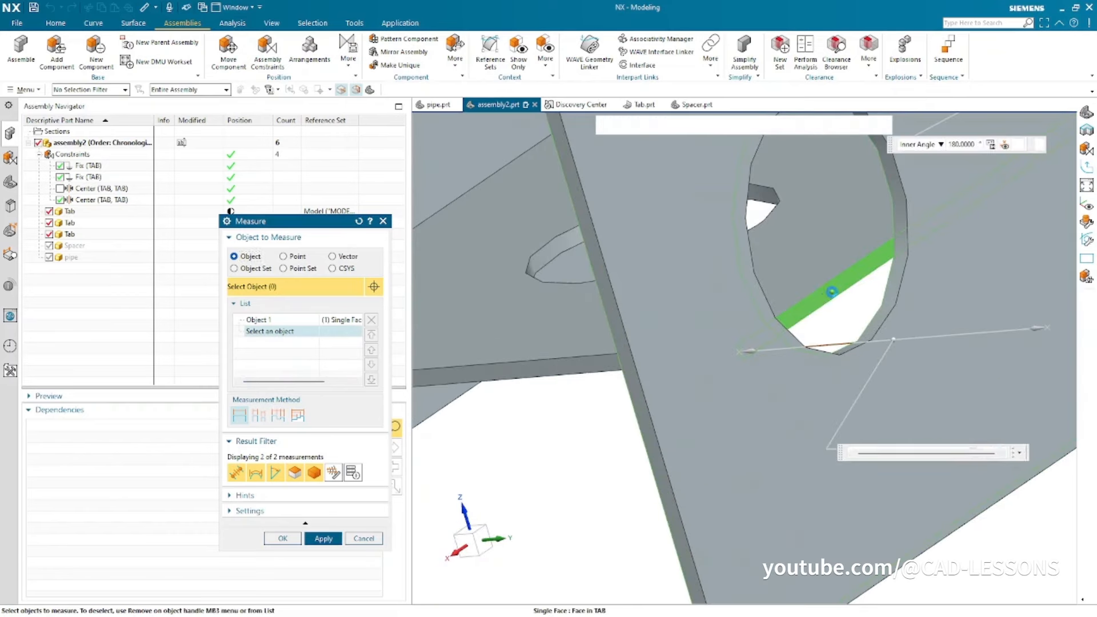
scroll(710, 345, down, 4)
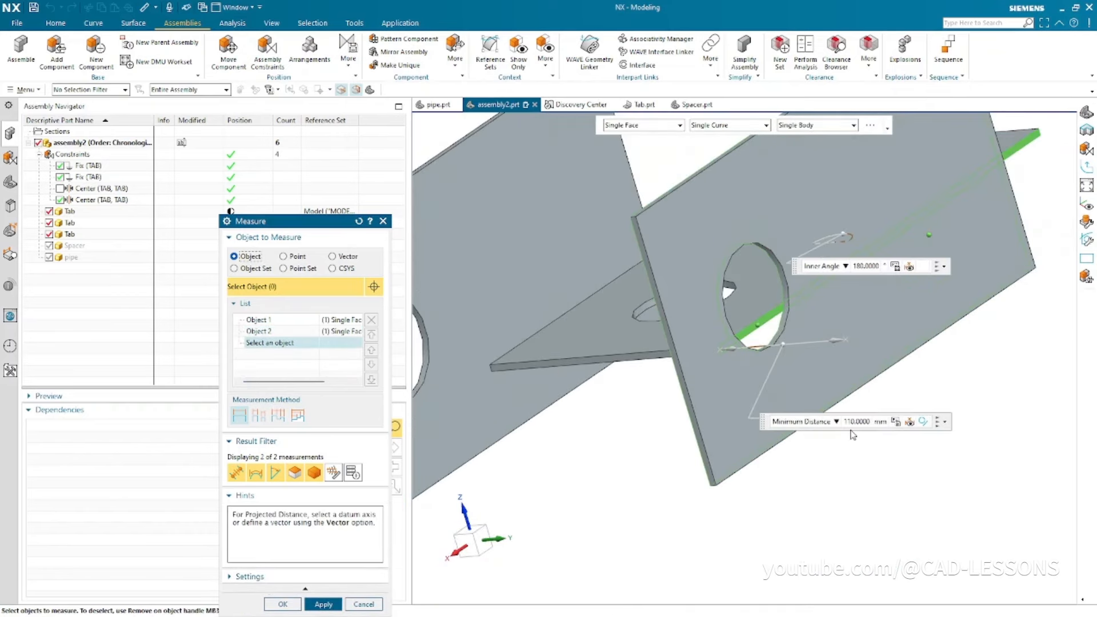
click(363, 604)
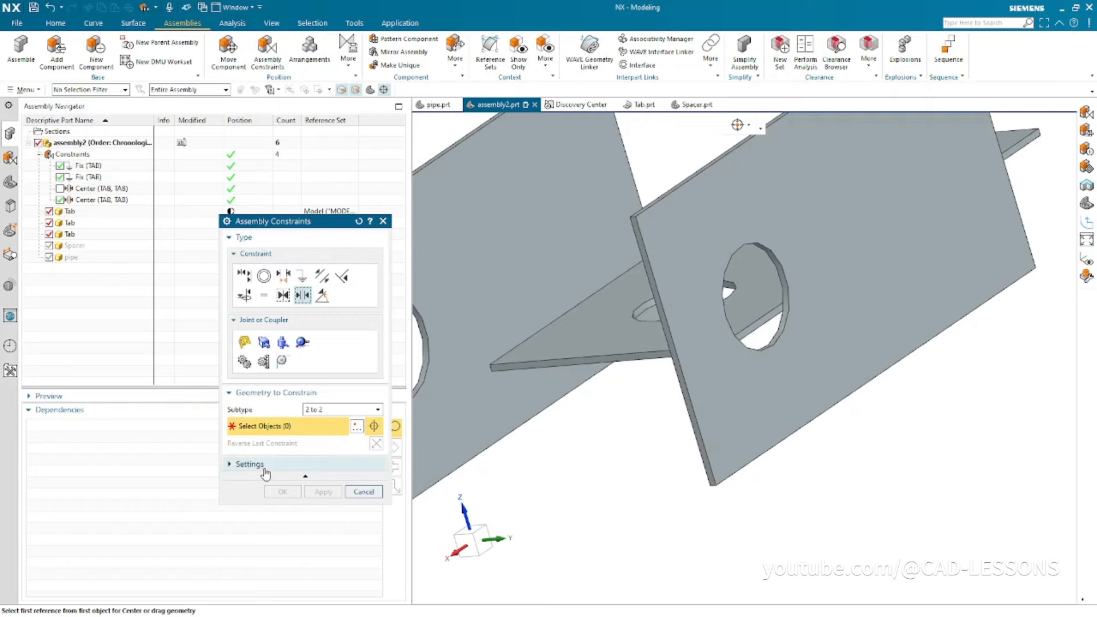
- Review the Assembly Constraints settings, including Dynamic Positioning and Associative, and leave the command without adding a constraint
click(299, 469)
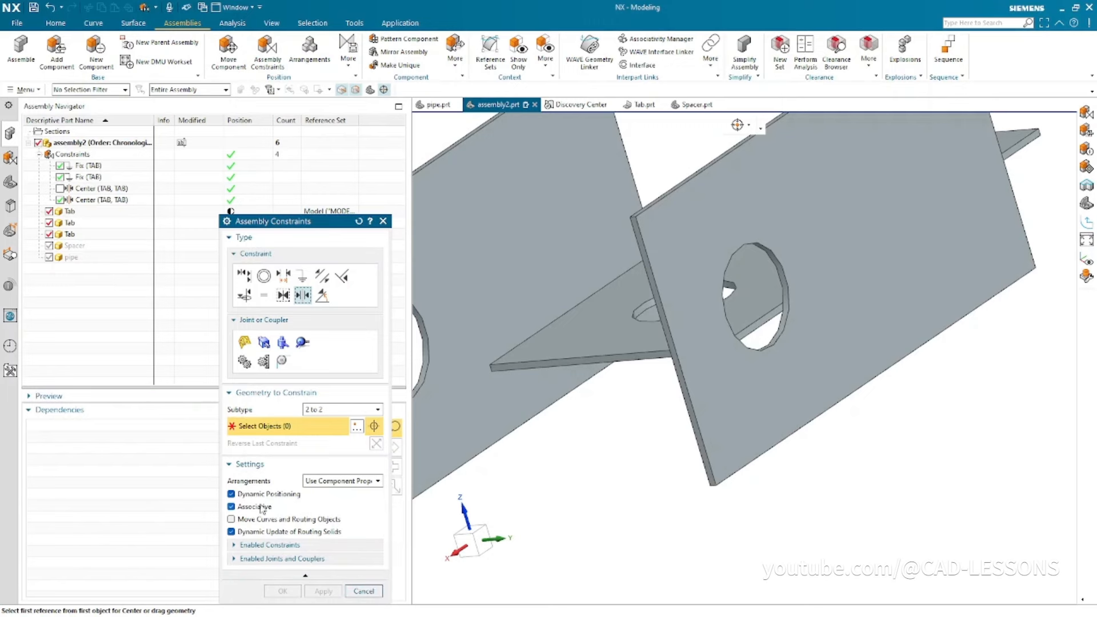
click(363, 592)
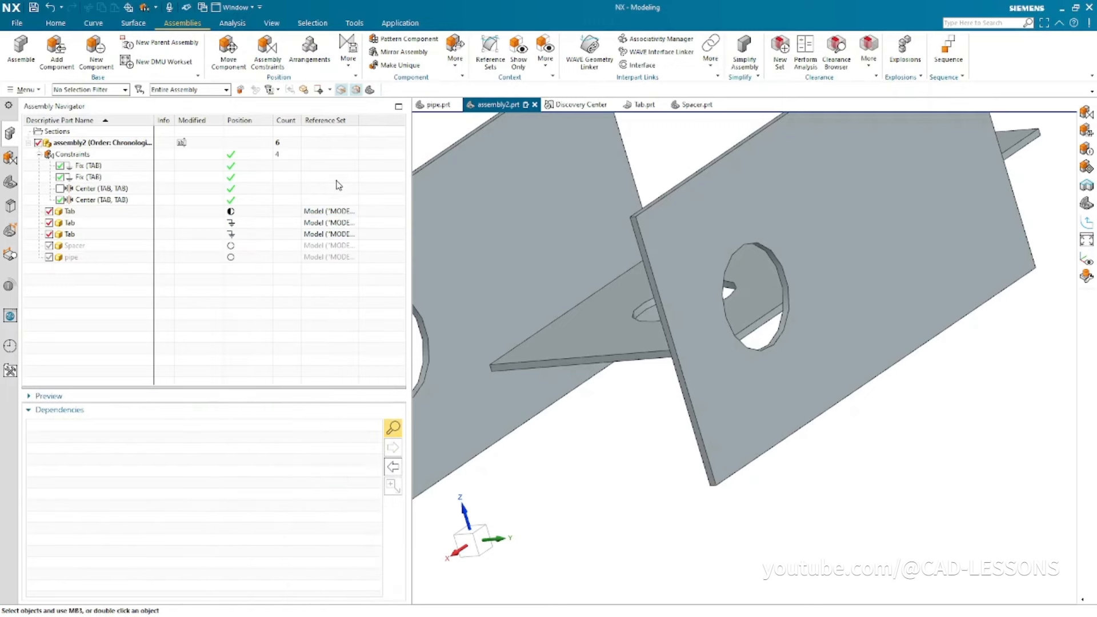
scroll(599, 381, down, 5)
middle_drag(598, 381, 660, 449)
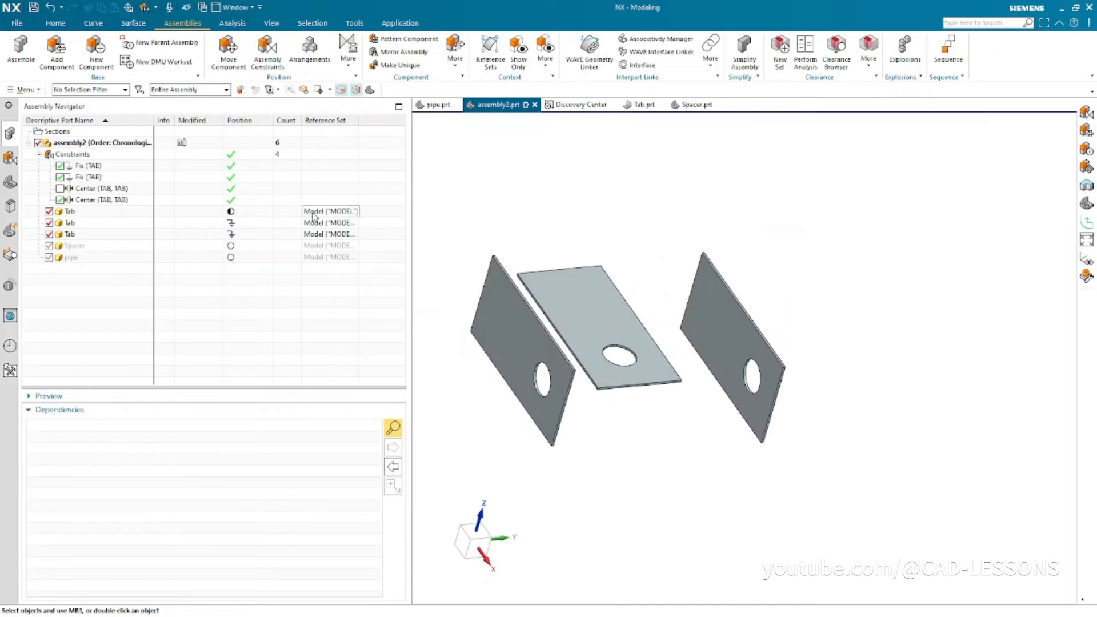
middle_drag(806, 301, 892, 275)
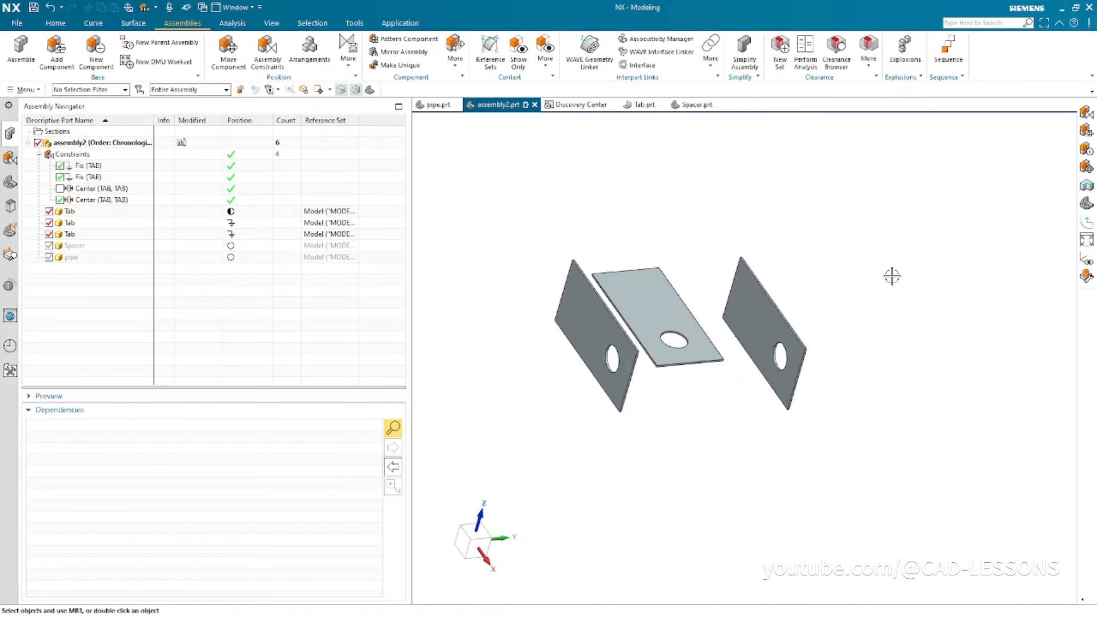
mouse_move(607, 208)
middle_down()
mouse_move(581, 189)
mouse_move(606, 228)
mouse_move(598, 222)
middle_up()
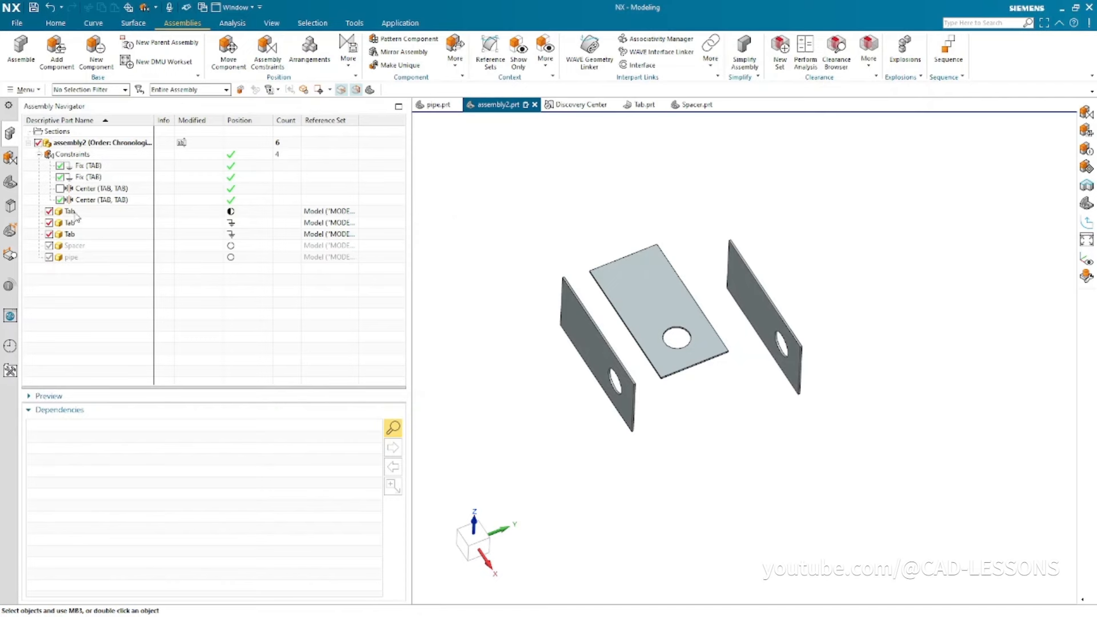
- Make the base tab the work part to examine its model history, and return the work part to assembly2
double_click(630, 284)
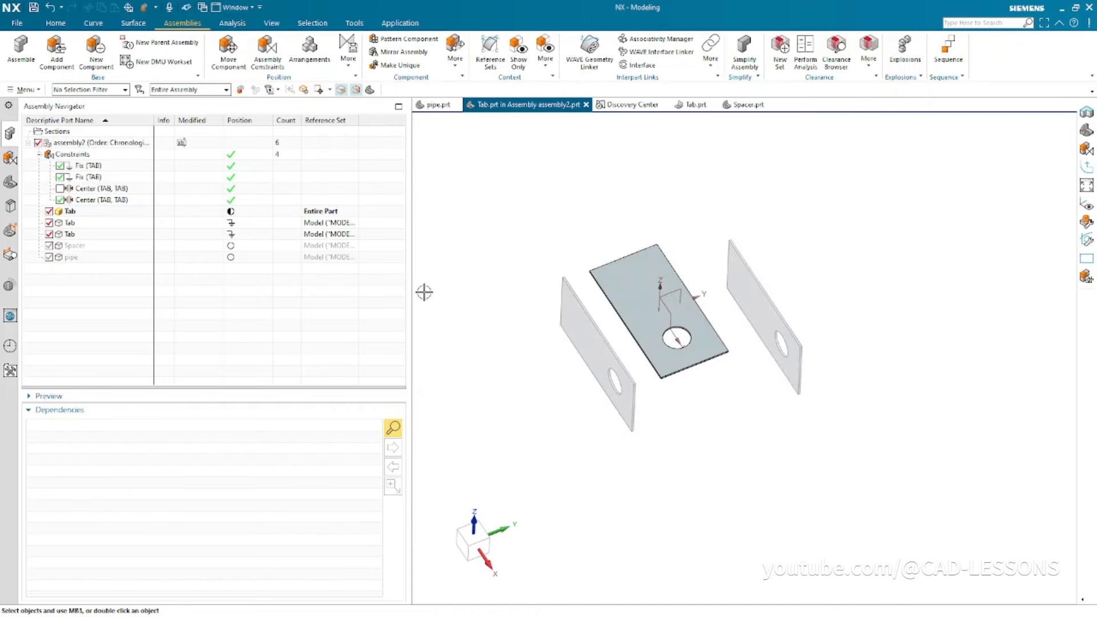
click(11, 183)
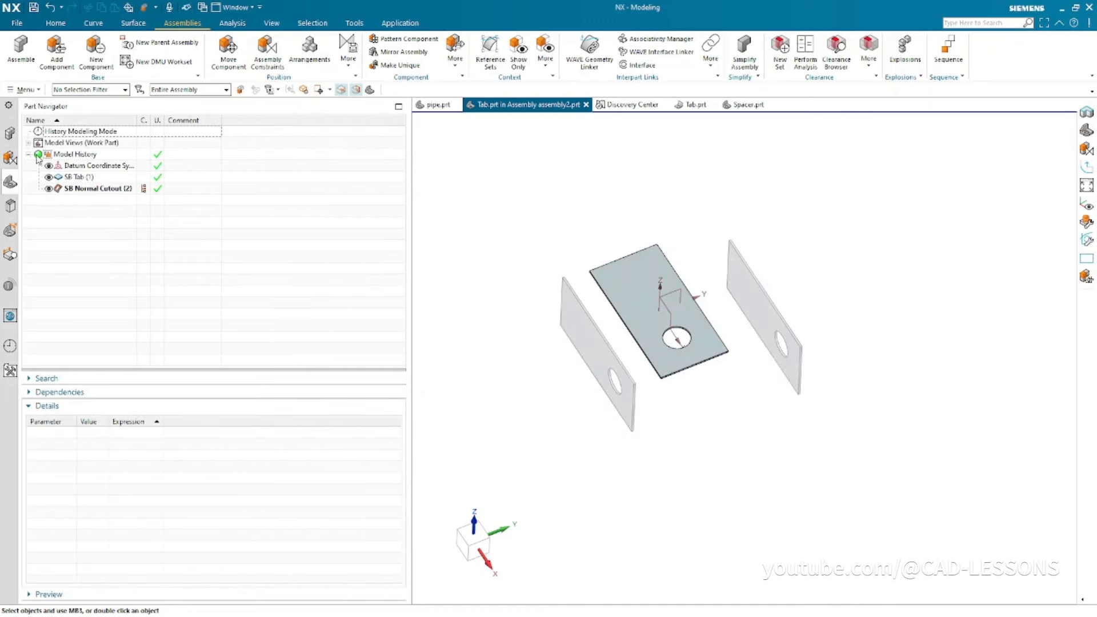
click(10, 133)
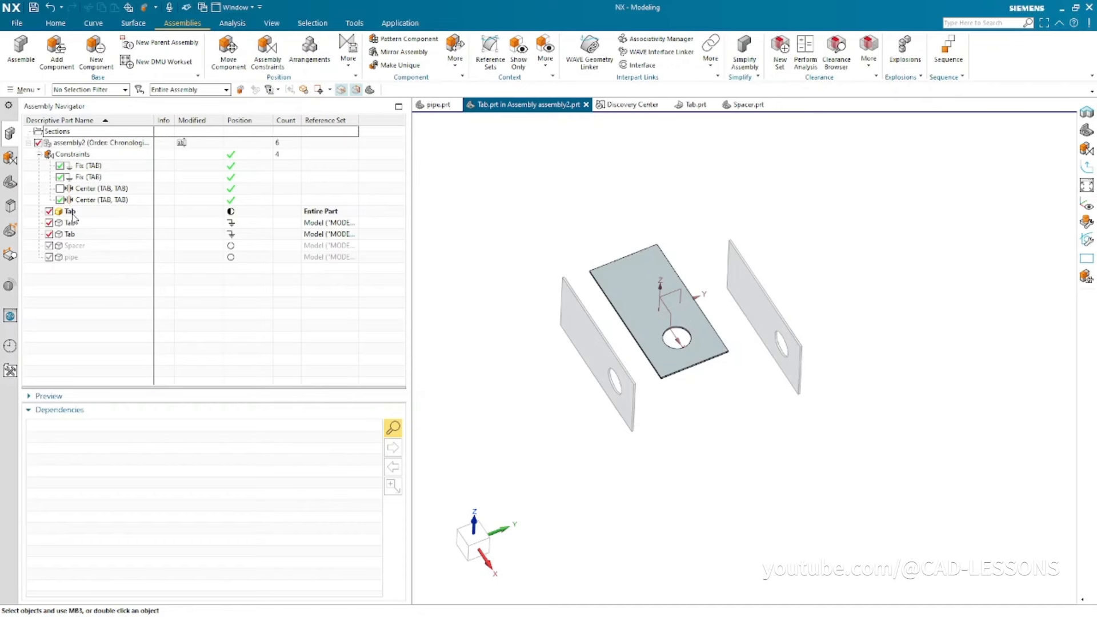
click(11, 183)
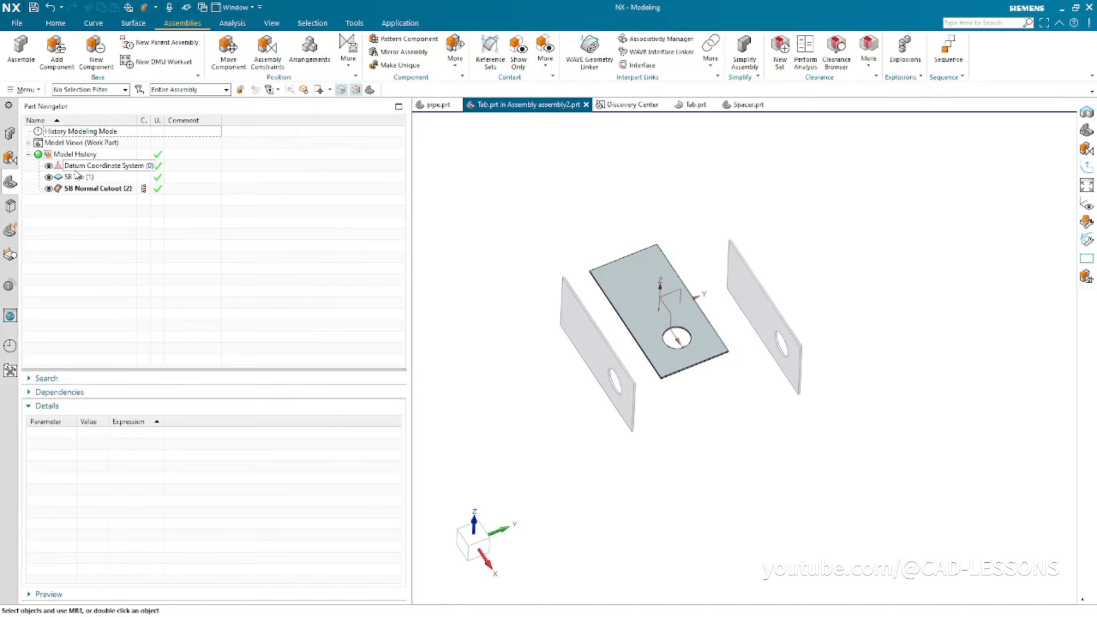
click(10, 133)
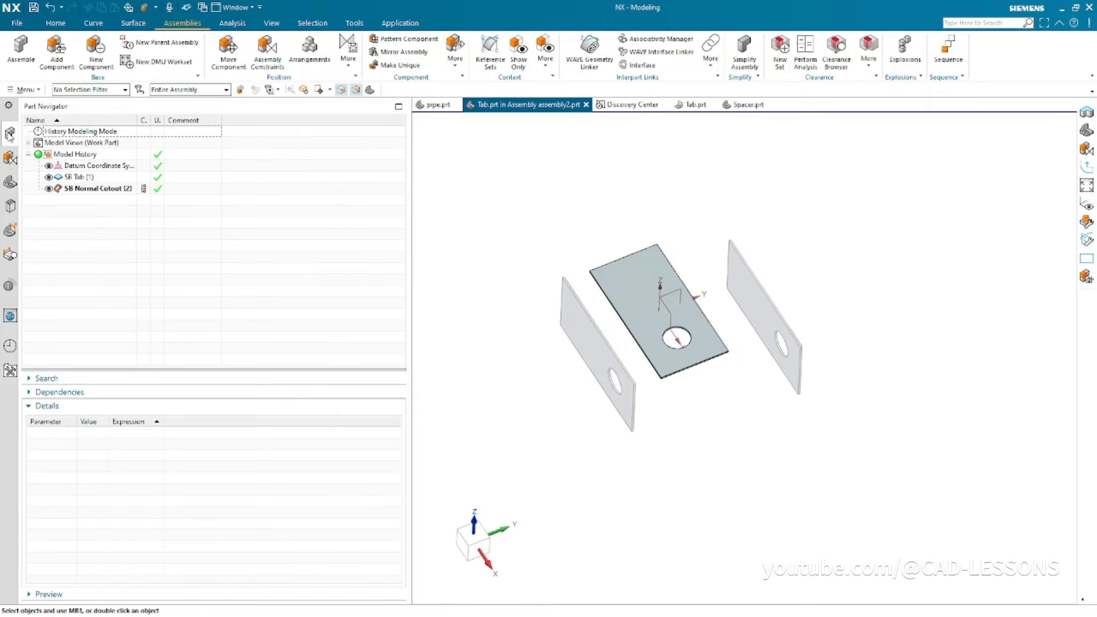
double_click(75, 143)
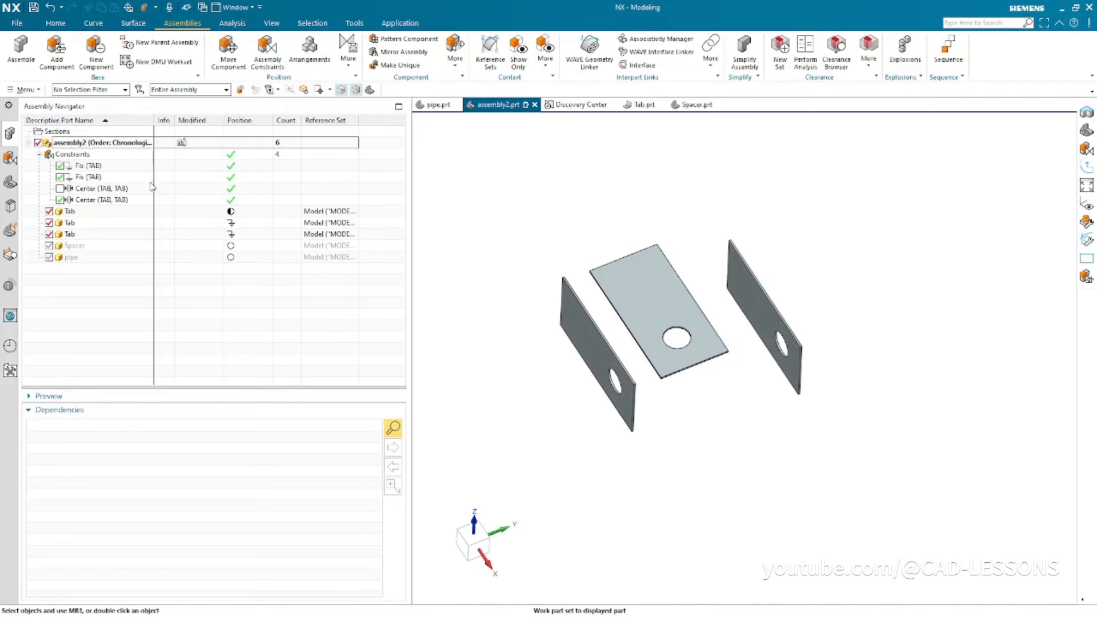
scroll(686, 291, up, 3)
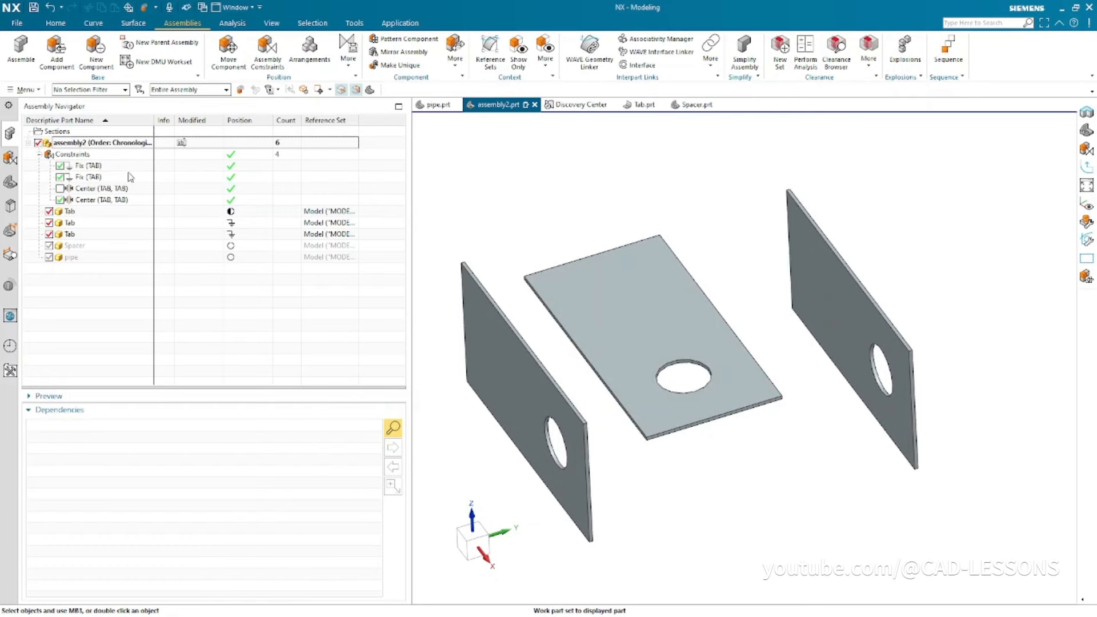
- Make the base tab the work part to check its datum coordinate system, and return the work part to assembly2
double_click(68, 212)
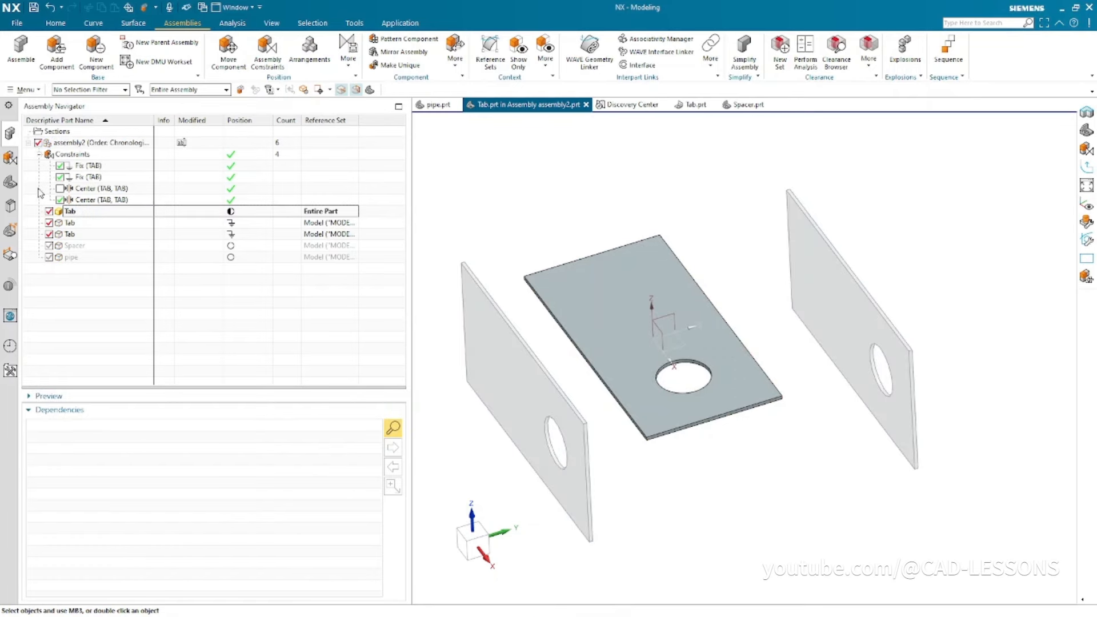
click(10, 182)
click(59, 167)
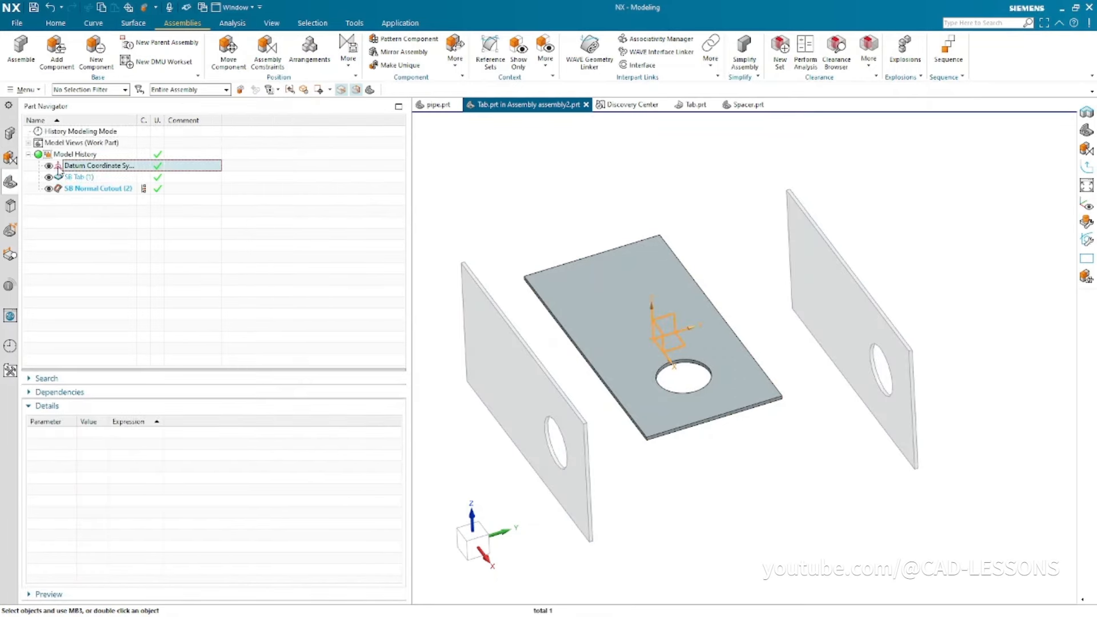
click(10, 133)
double_click(97, 142)
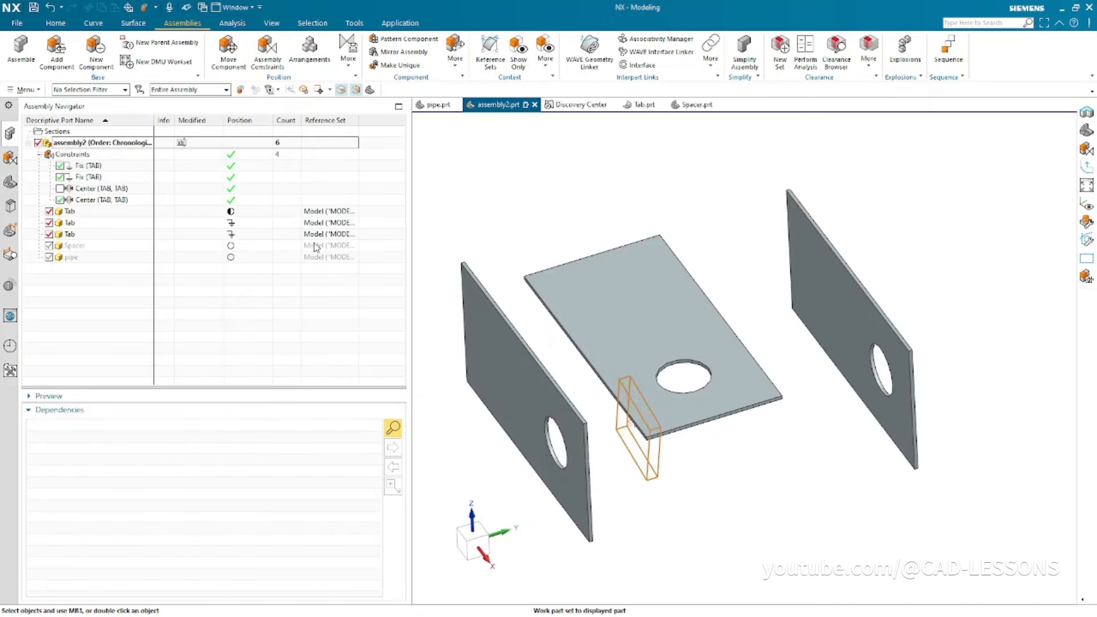
- Replace the base tab's reference set with Entire Part
click(322, 215)
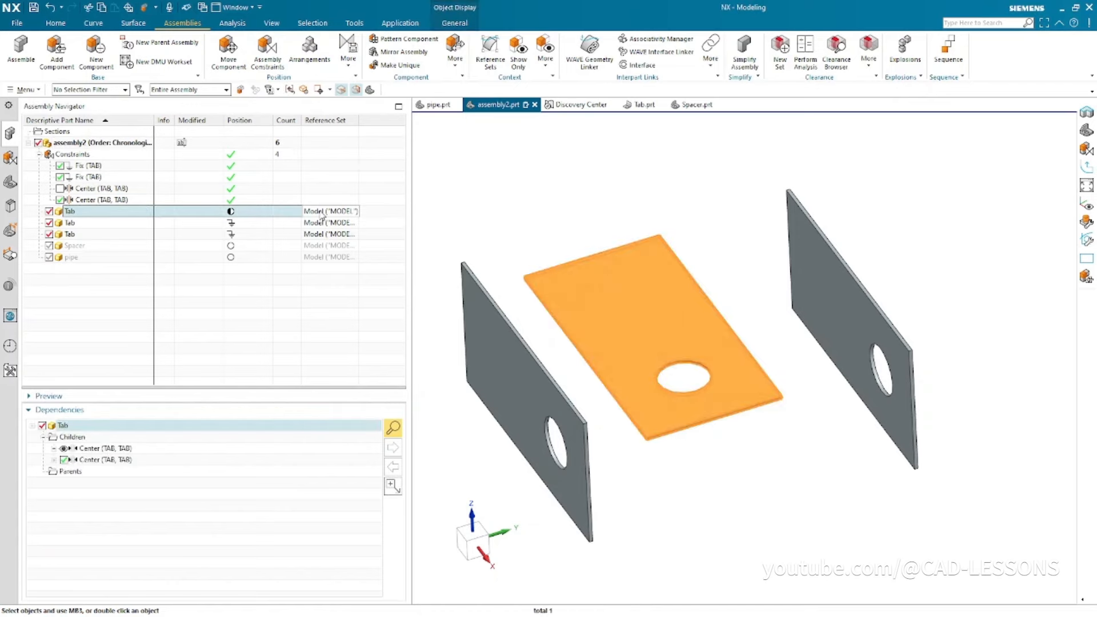
right_click(323, 218)
mouse_move(399, 285)
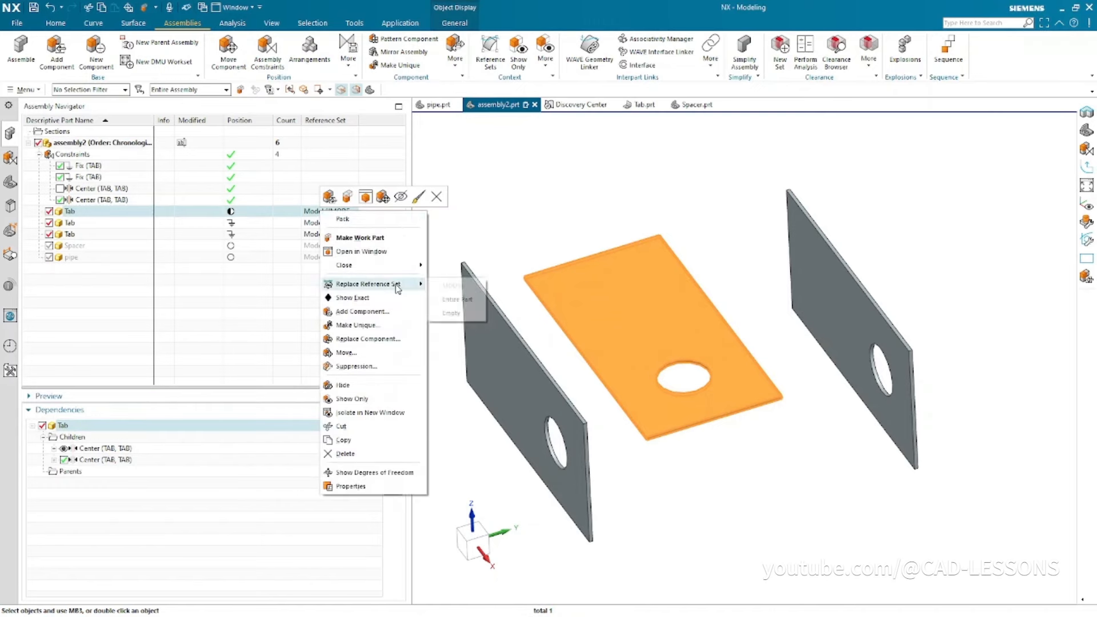
click(457, 300)
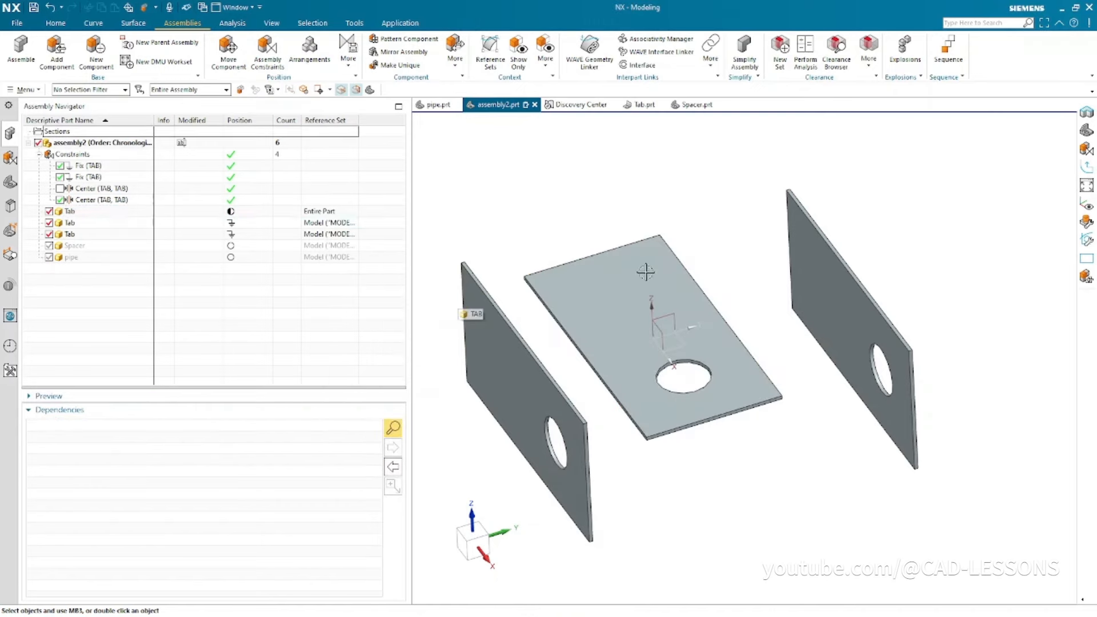
- With the base tab as work part, make the SB Normal Cutout's sketch external, and return the work part to assembly2
click(79, 213)
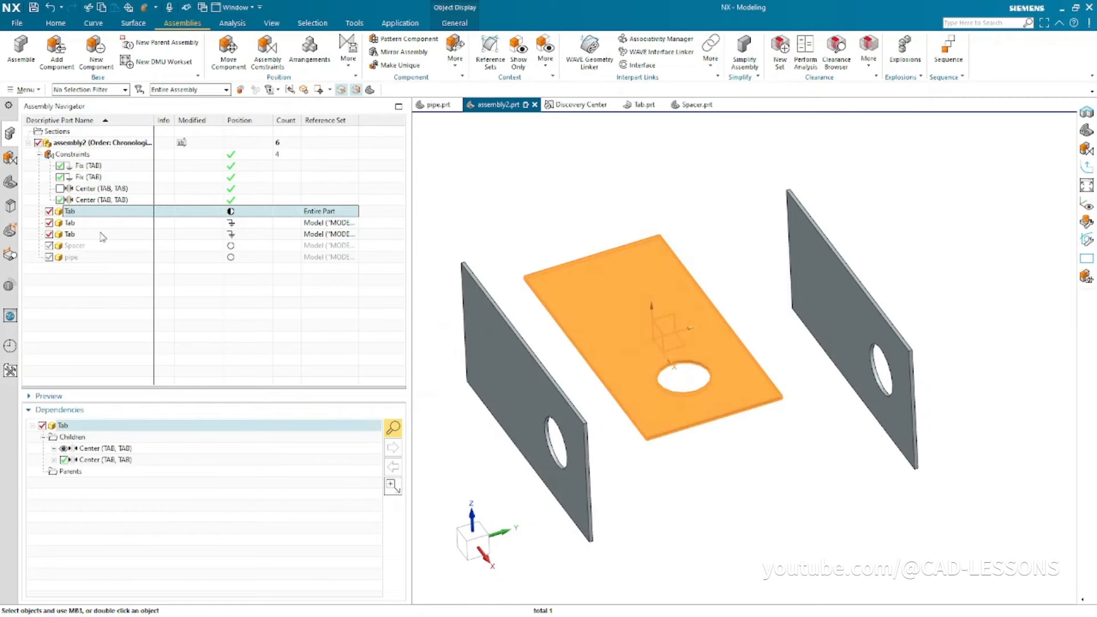
double_click(69, 213)
click(10, 181)
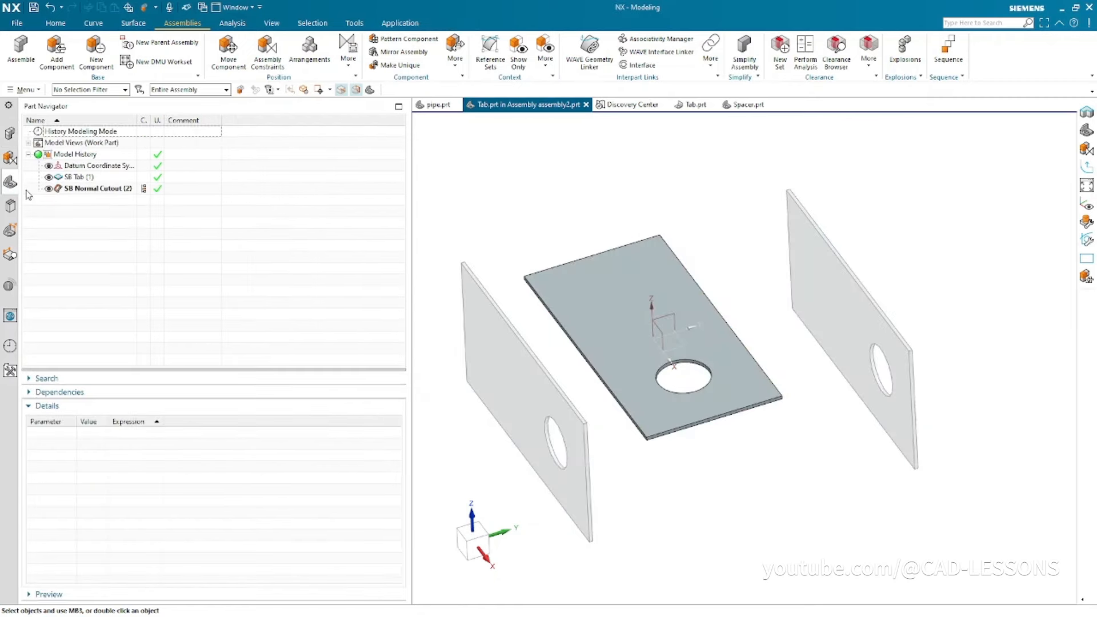
right_click(96, 191)
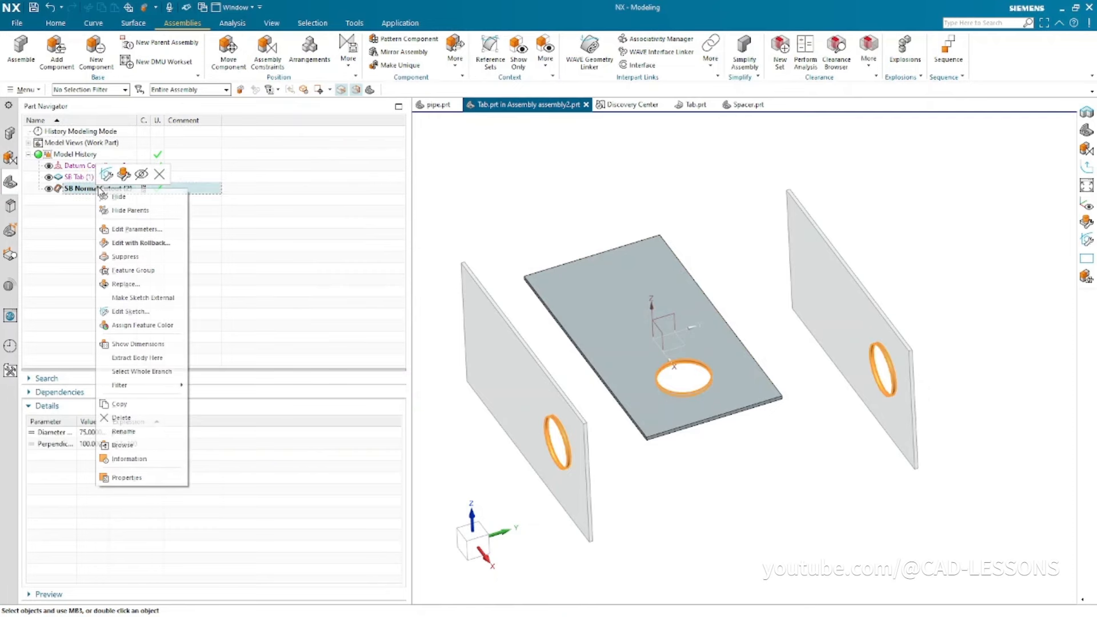
click(143, 299)
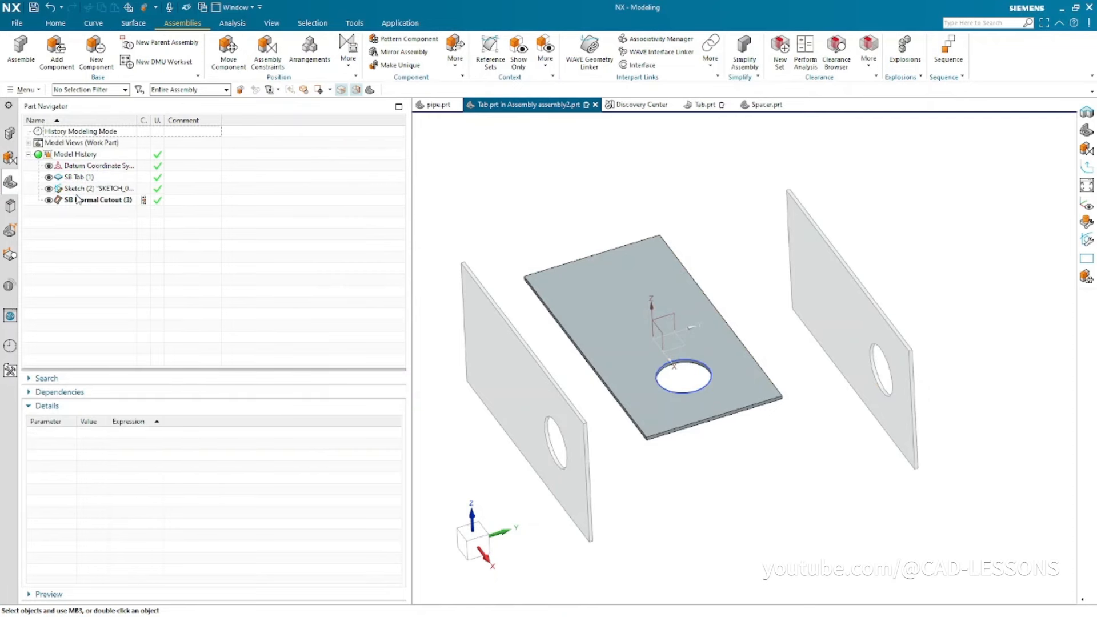
click(78, 199)
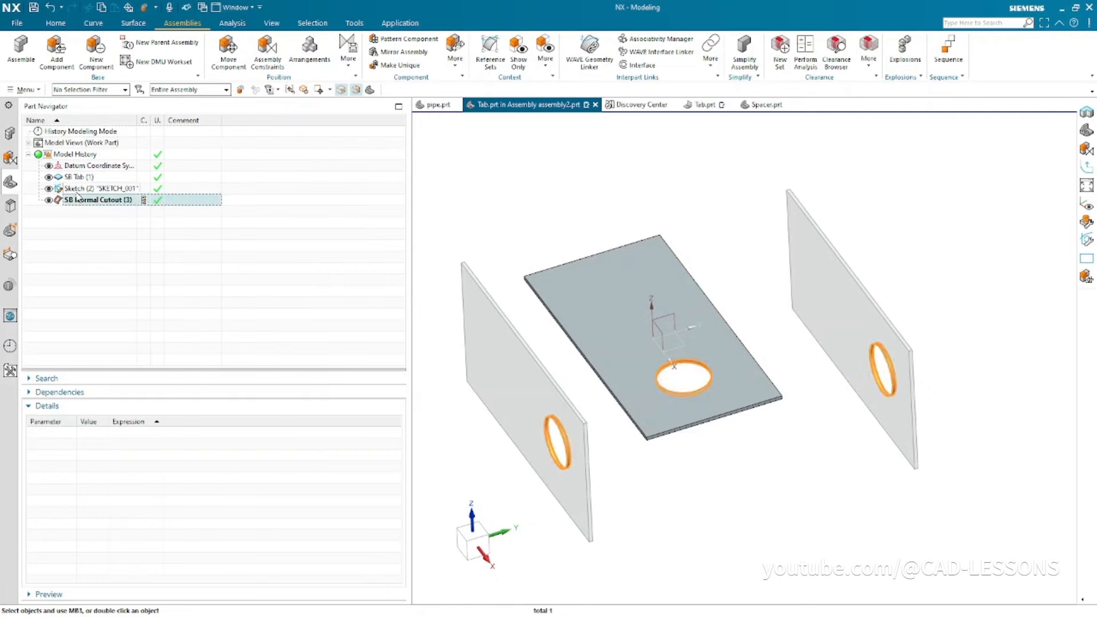
click(73, 256)
click(9, 134)
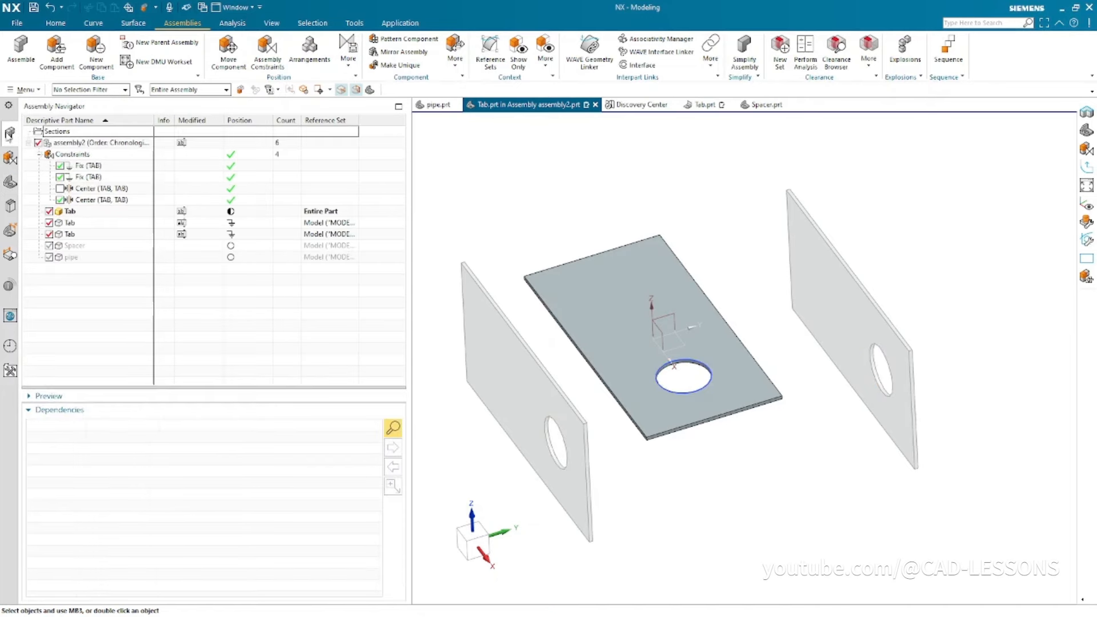
double_click(81, 147)
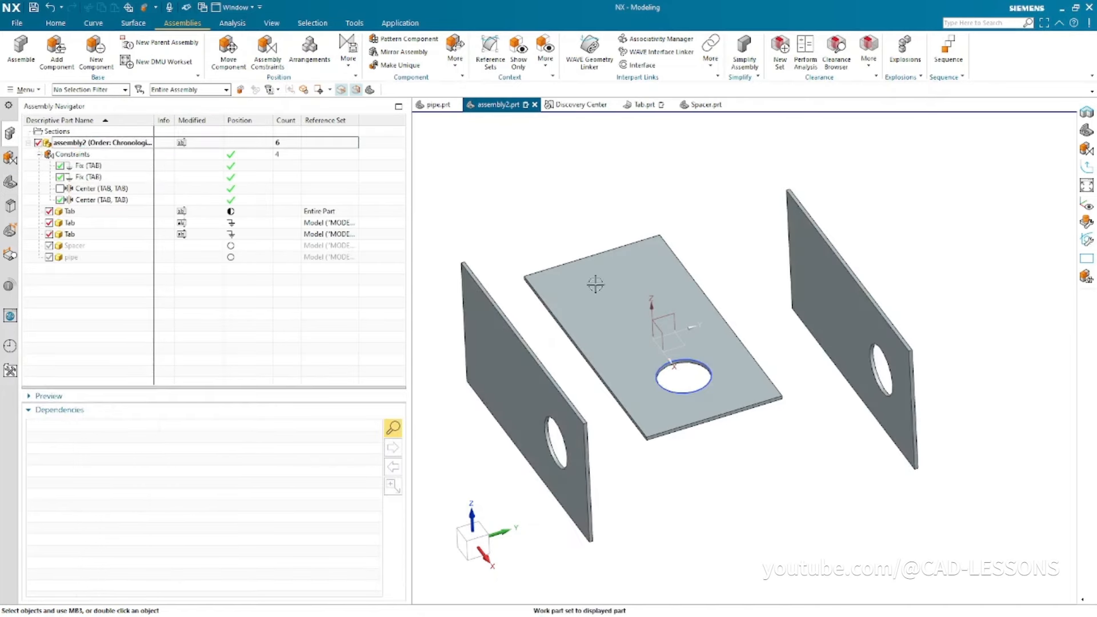
- Examine the base tab's datum coordinate system and the sketch circle around its hole in the assembly view
click(330, 213)
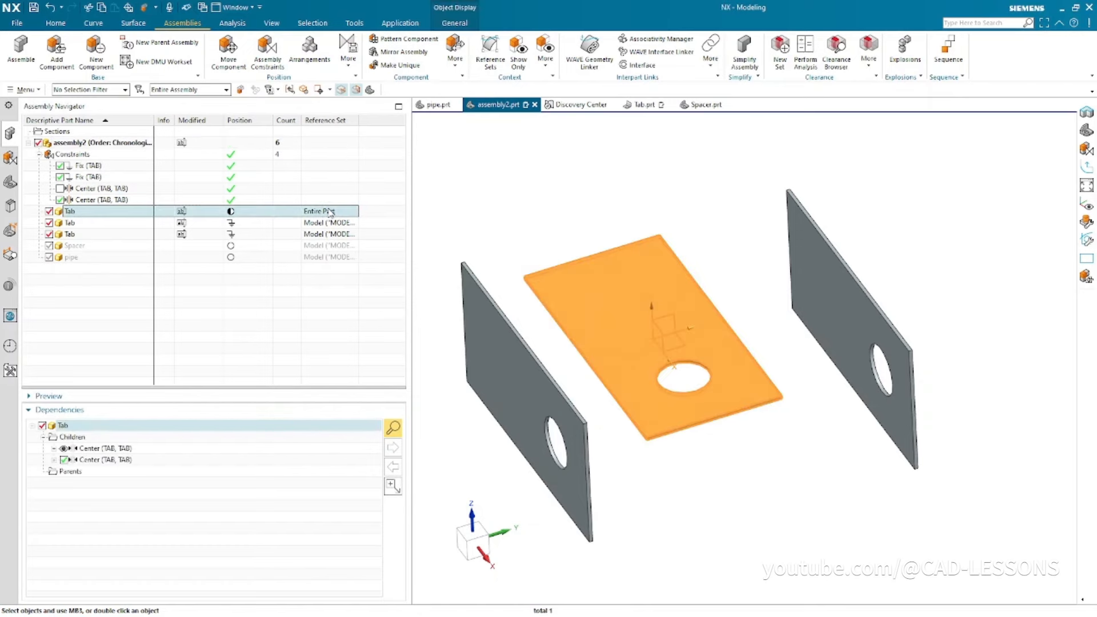
middle_drag(534, 191, 540, 183)
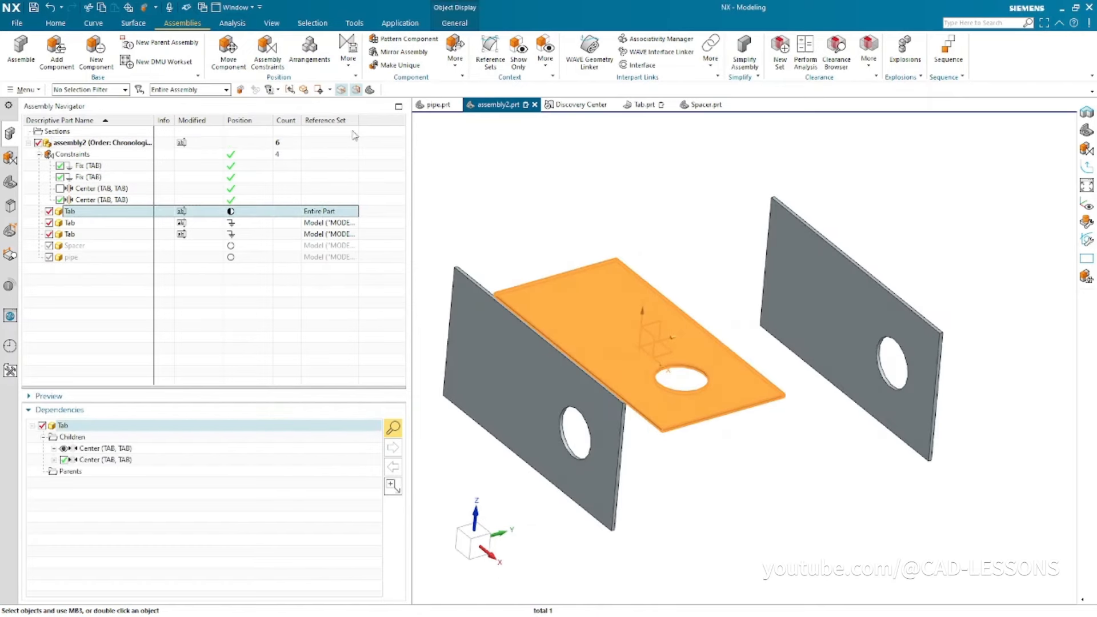
click(289, 90)
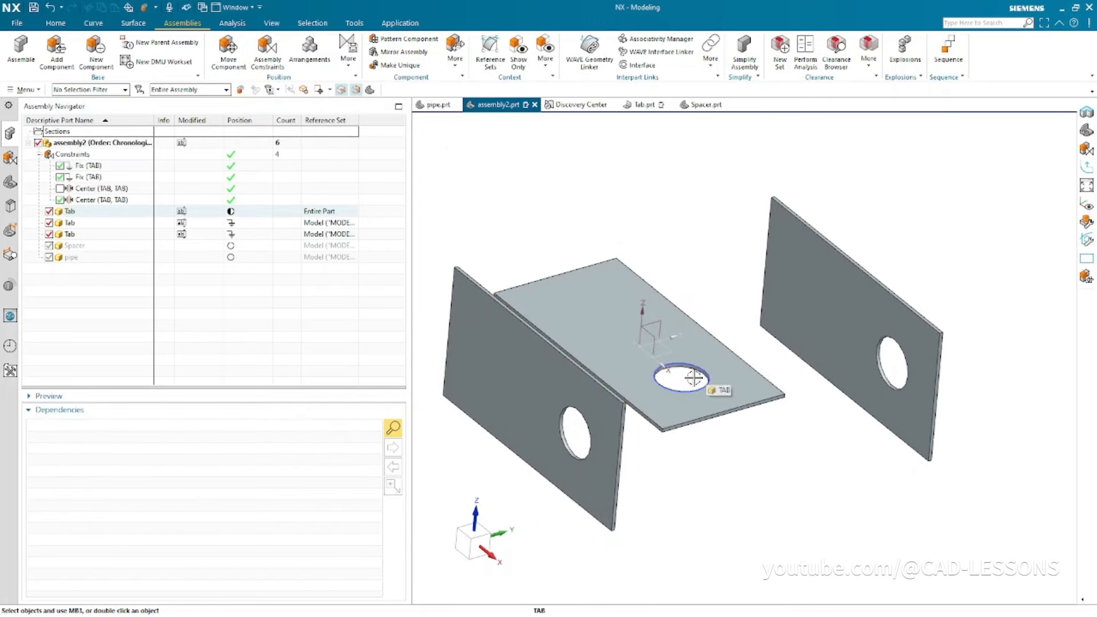
scroll(688, 377, up, 3)
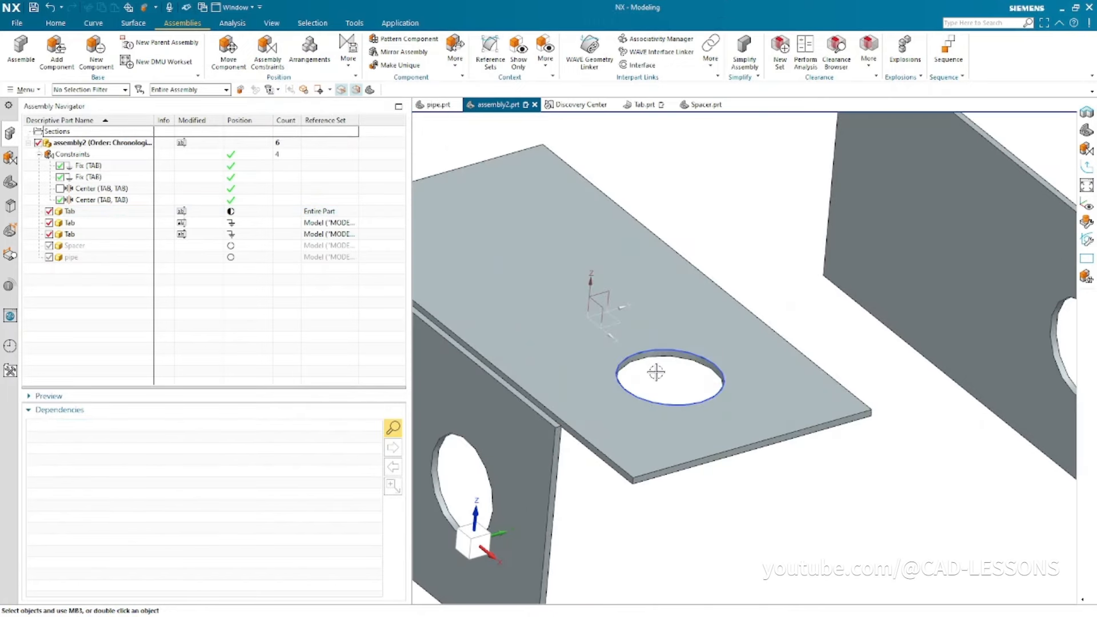
scroll(657, 369, down, 3)
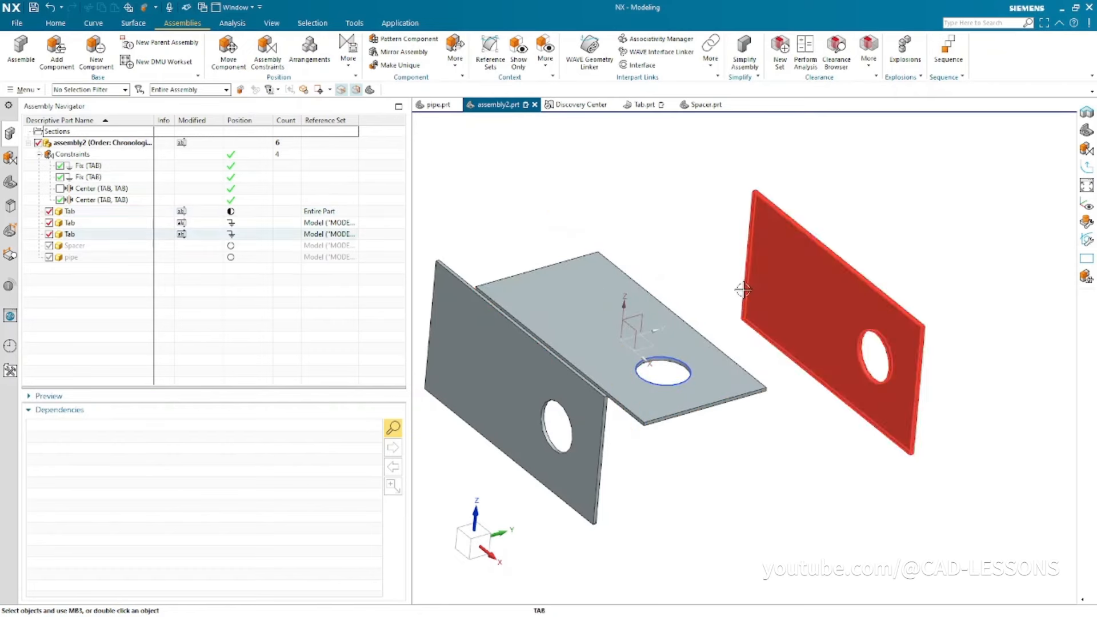
scroll(760, 373, down, 2)
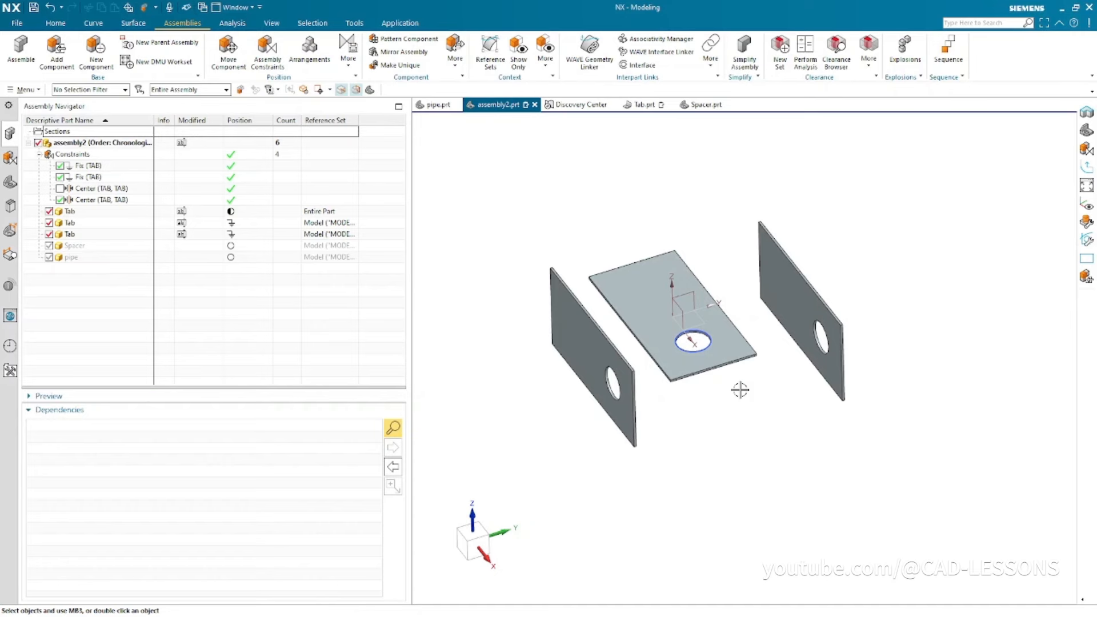